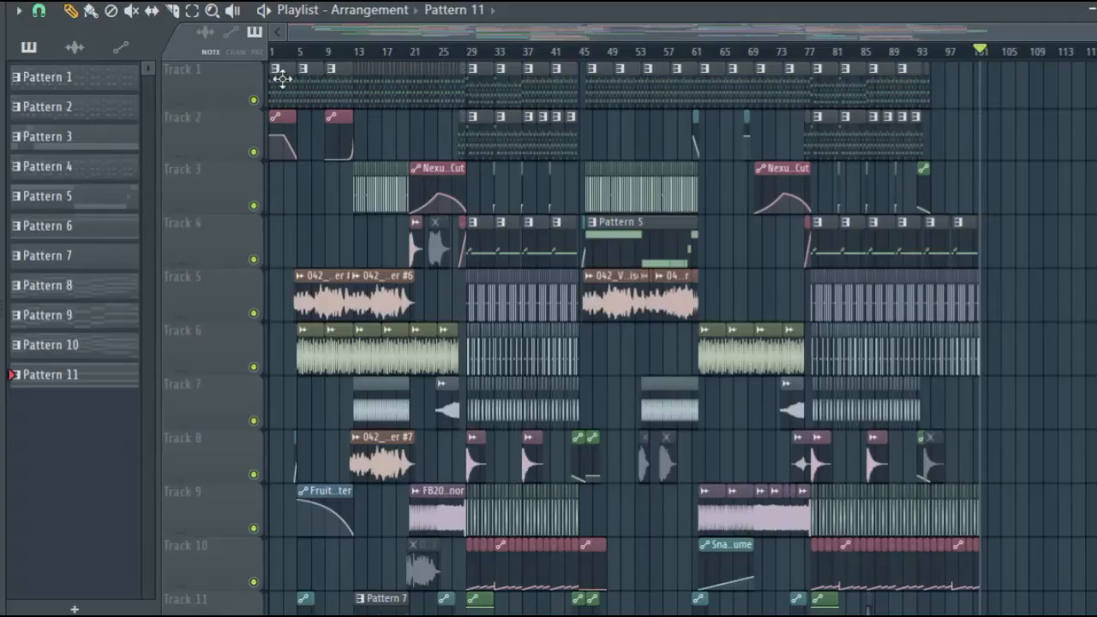
Play the arrangement from bar 1 through the intro to about bar 11 and stop it
{"action": "left_click", "coordinate": [272, 52]}
{"action": "key", "text": "space"}
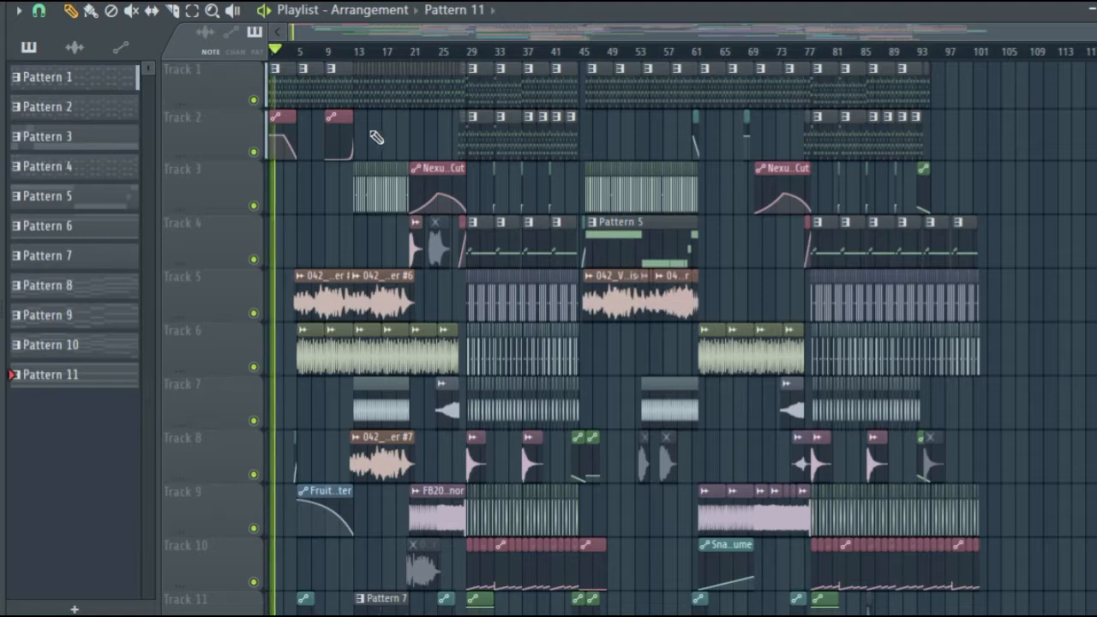
{"action": "scroll", "coordinate": [289, 53], "scroll_direction": "up", "scroll_amount": 3}
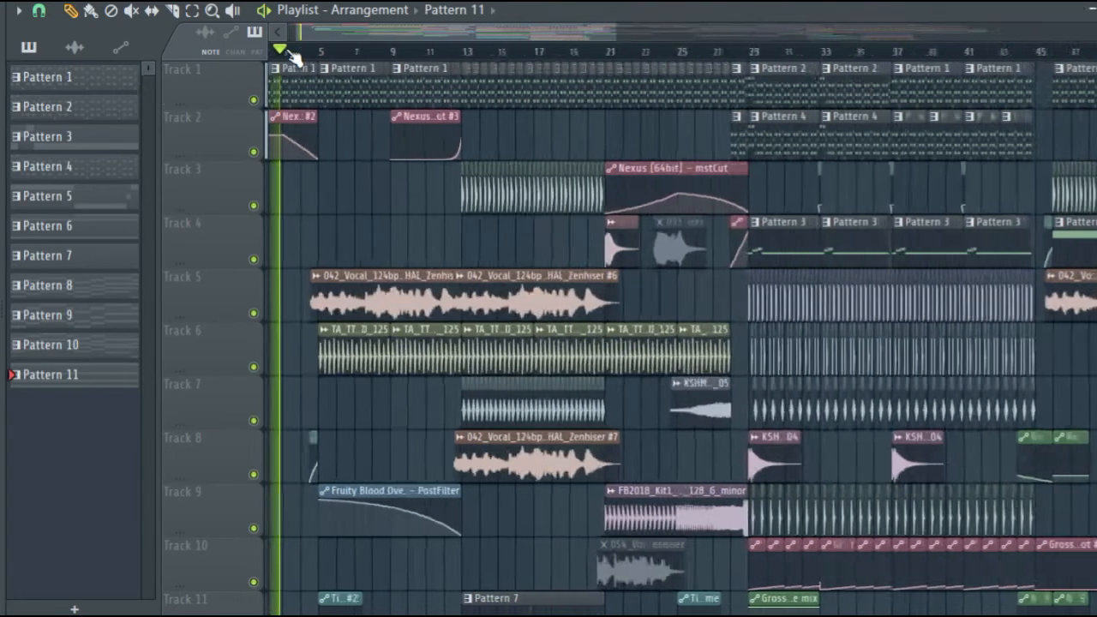
{"action": "scroll", "coordinate": [291, 53], "scroll_direction": "up", "scroll_amount": 2}
{"action": "left_click", "coordinate": [335, 13]}
{"action": "left_click_drag", "start_coordinate": [314, 37], "coordinate": [277, 36]}
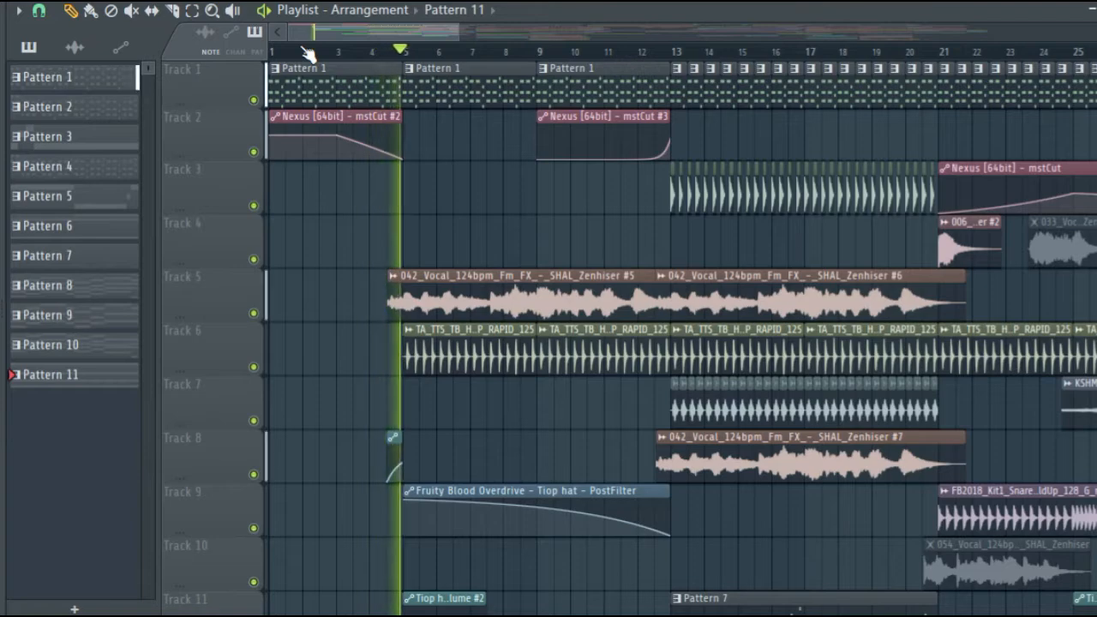
{"action": "scroll", "coordinate": [307, 53], "scroll_direction": "up", "scroll_amount": 1}
{"action": "scroll", "coordinate": [307, 53], "scroll_direction": "down", "scroll_amount": 4}
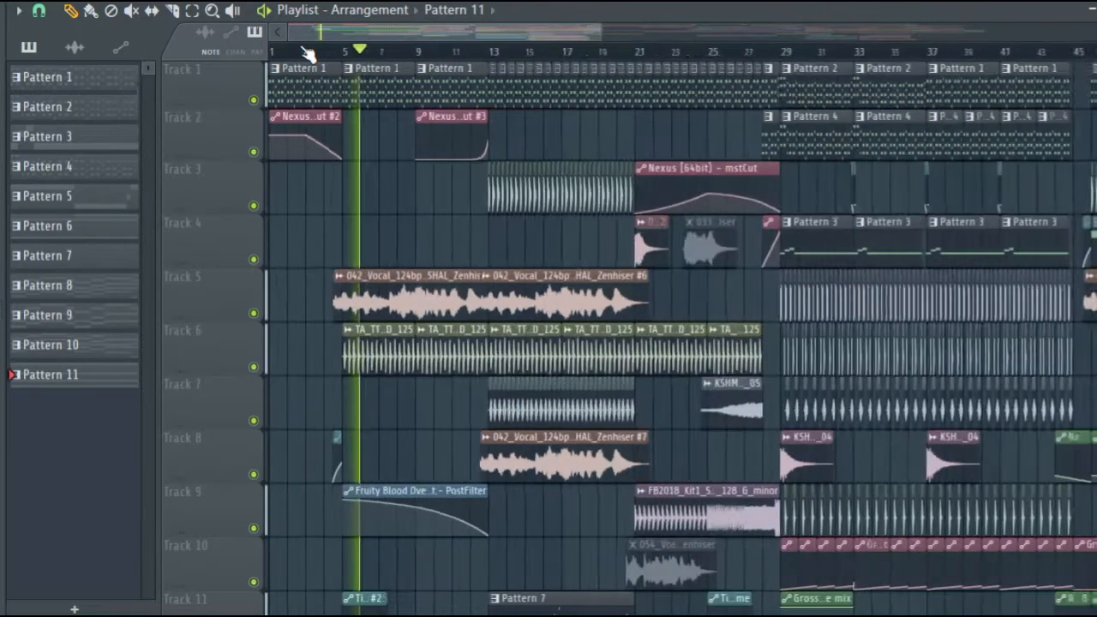
{"action": "scroll", "coordinate": [307, 53], "scroll_direction": "down", "scroll_amount": 1}
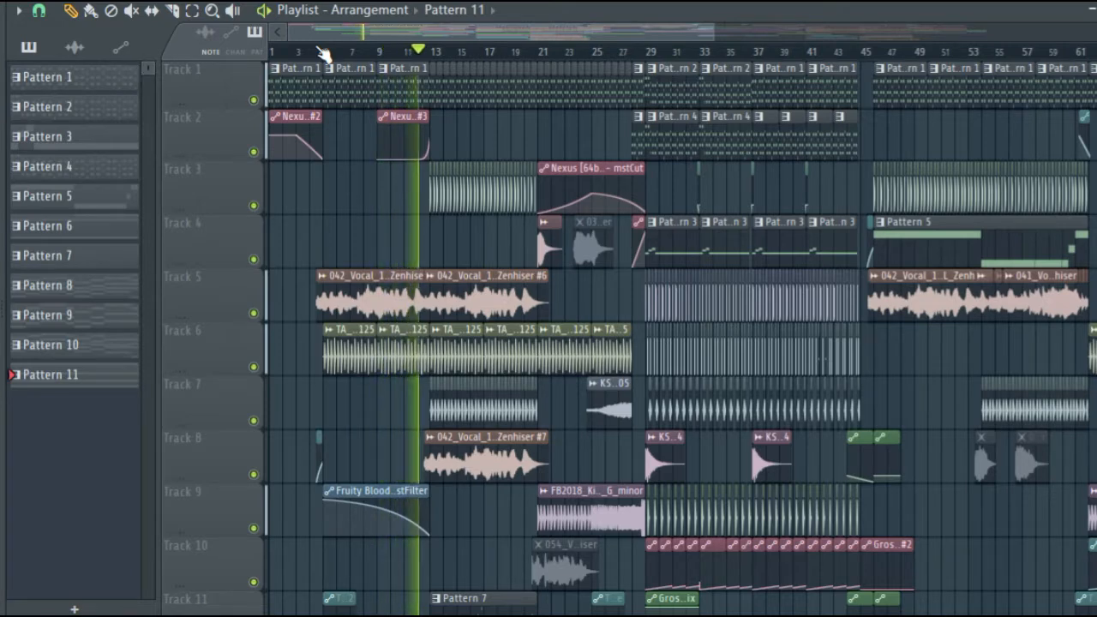
{"action": "key", "text": "space"}
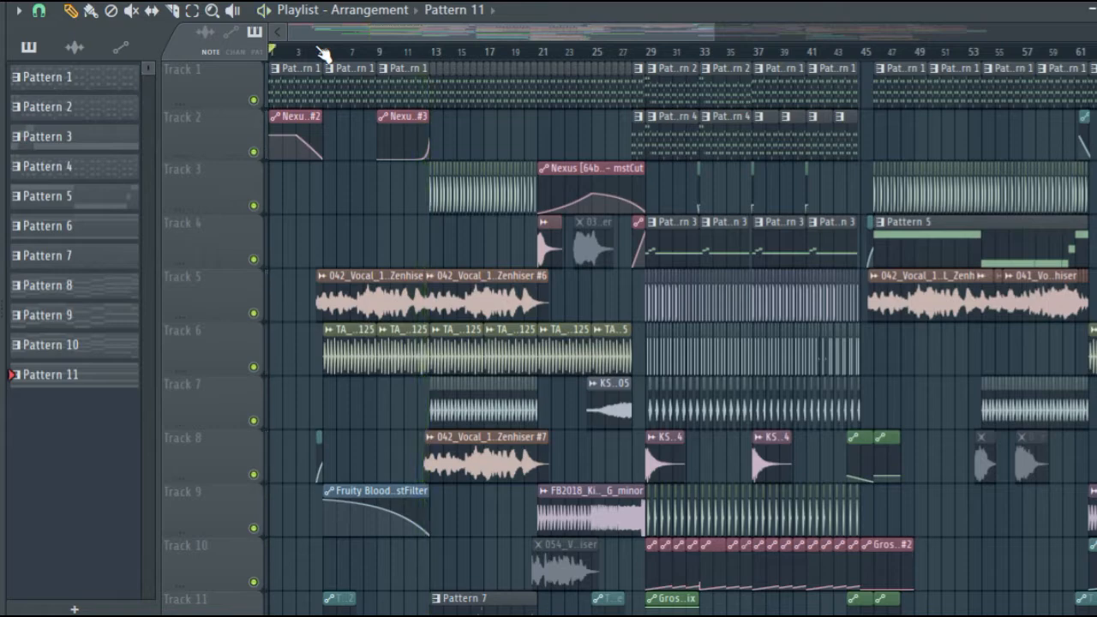
Audition the first Pattern 1 clip on Track 1 on its own from bar 1
{"action": "scroll", "coordinate": [321, 54], "scroll_direction": "up", "scroll_amount": 5}
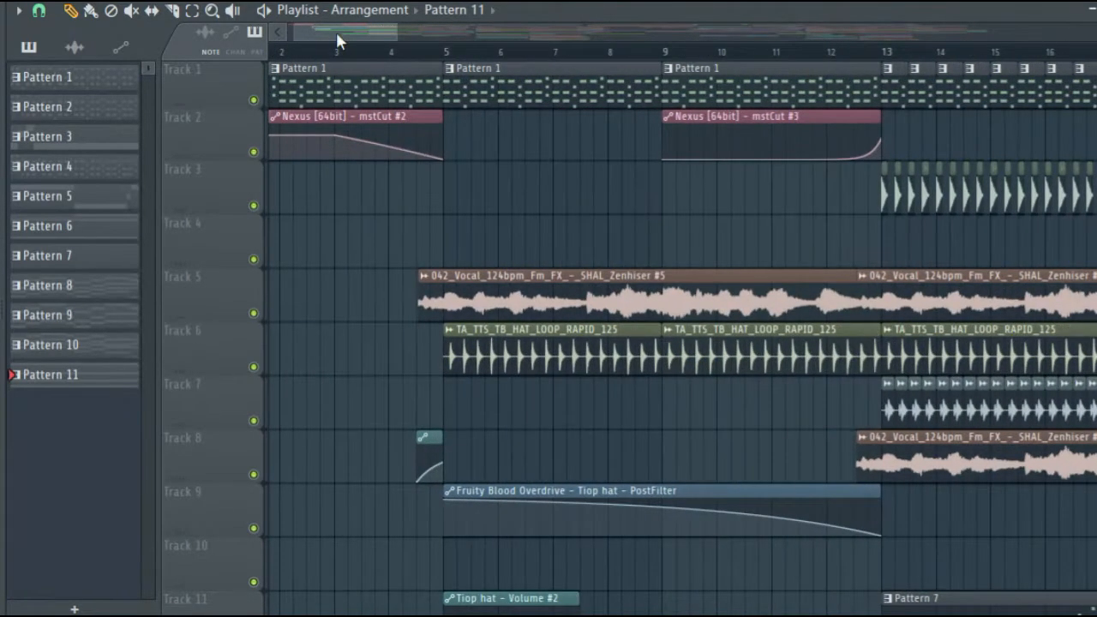
{"action": "left_click_drag", "start_coordinate": [337, 35], "coordinate": [327, 36]}
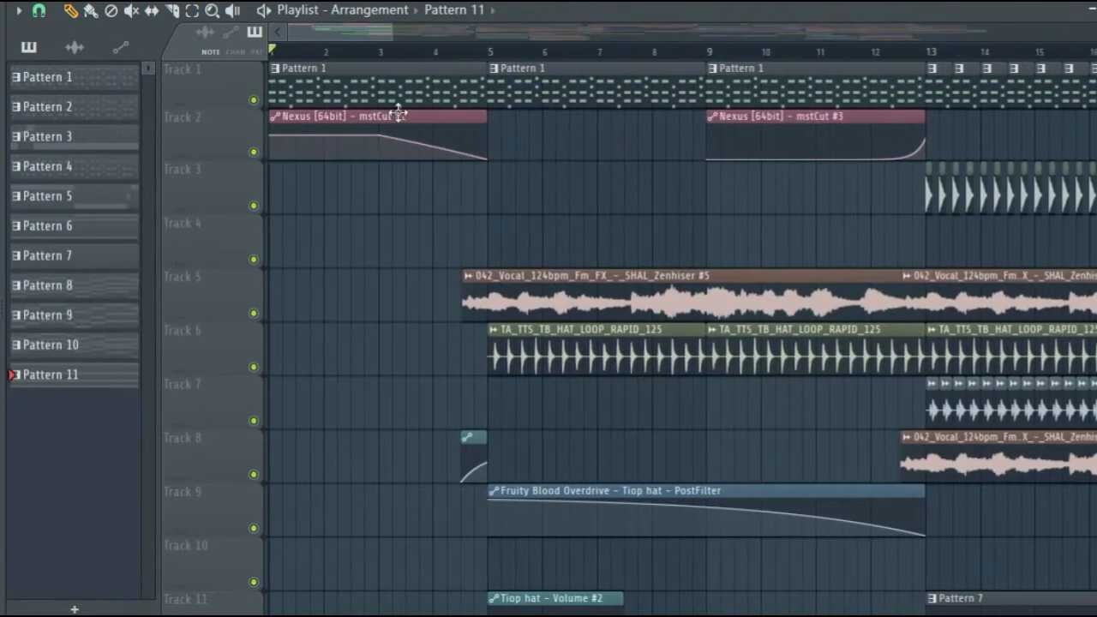
{"action": "right_click", "coordinate": [273, 96]}
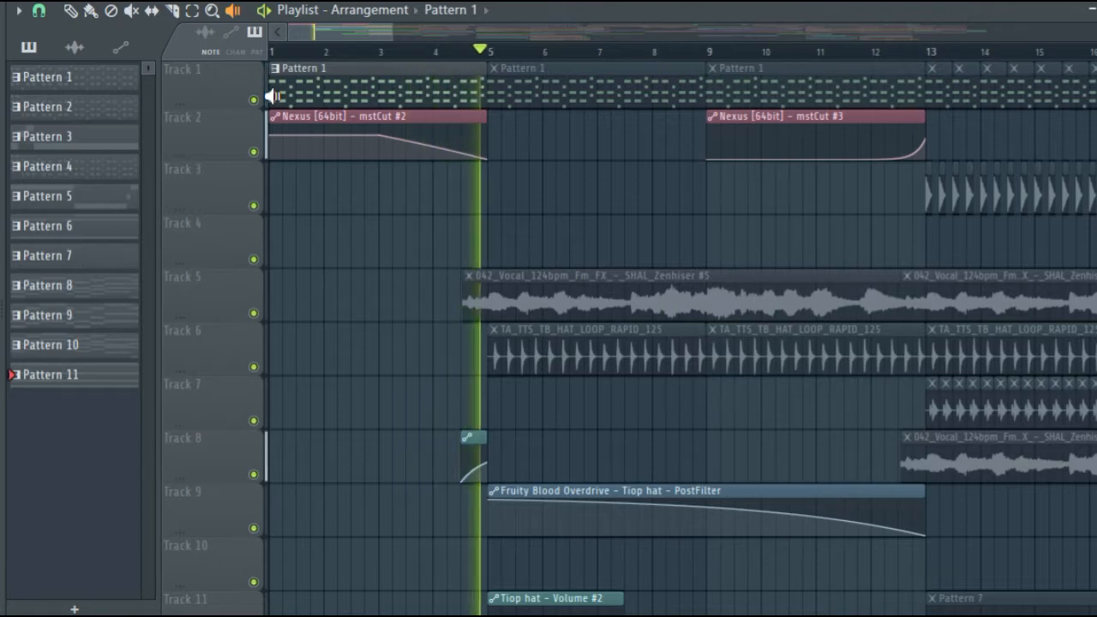
{"action": "scroll", "coordinate": [329, 53], "scroll_direction": "up", "scroll_amount": 5}
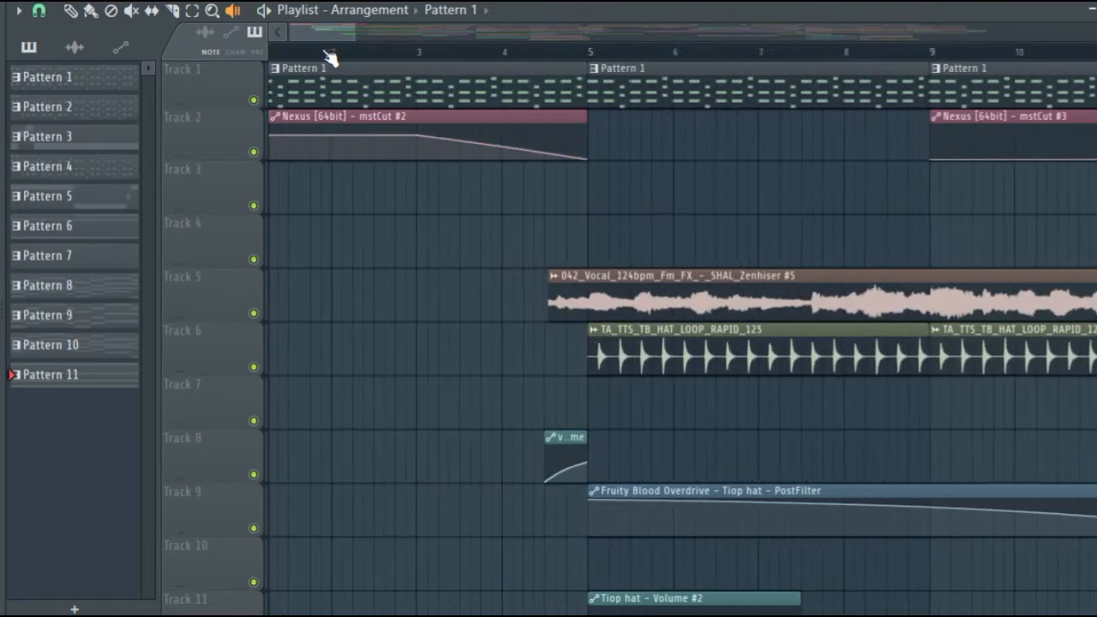
{"action": "scroll", "coordinate": [343, 33], "scroll_direction": "up", "scroll_amount": 1}
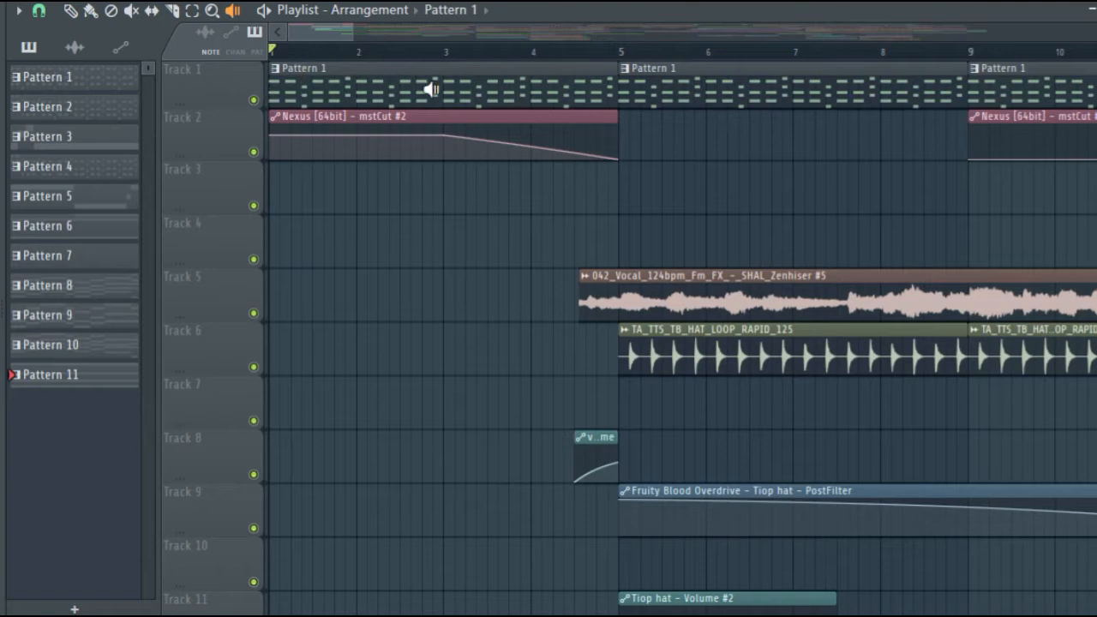
{"action": "scroll", "coordinate": [294, 52], "scroll_direction": "up", "scroll_amount": 2}
{"action": "scroll", "coordinate": [306, 53], "scroll_direction": "down", "scroll_amount": 5}
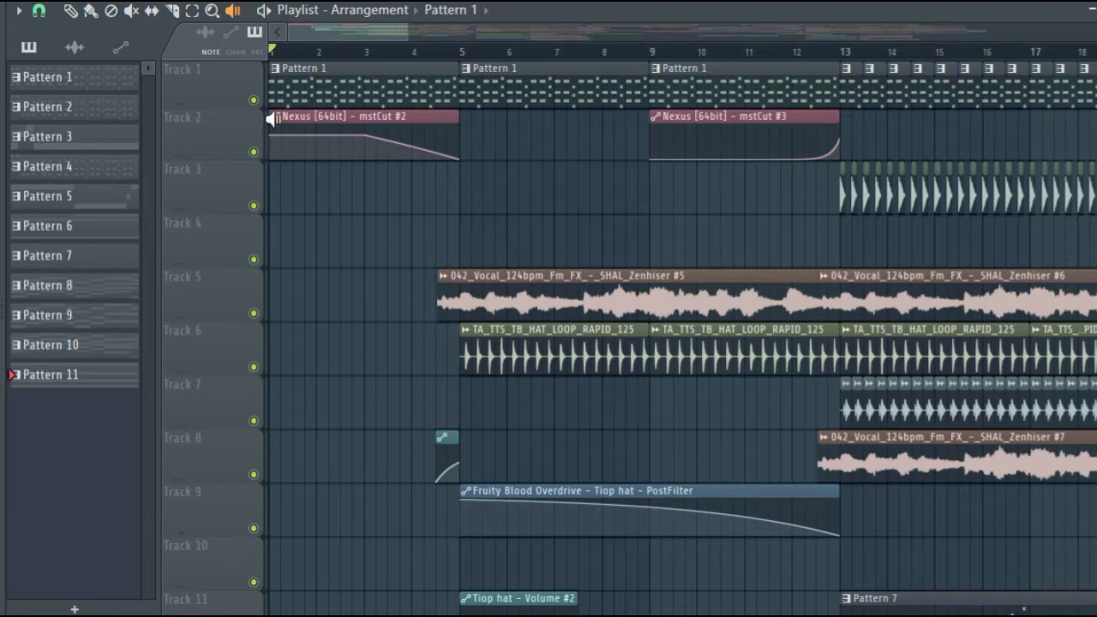
Open Pattern 1's Nexus notes in the piano roll and examine its chords and the instrument preset
{"action": "double_click", "coordinate": [302, 85]}
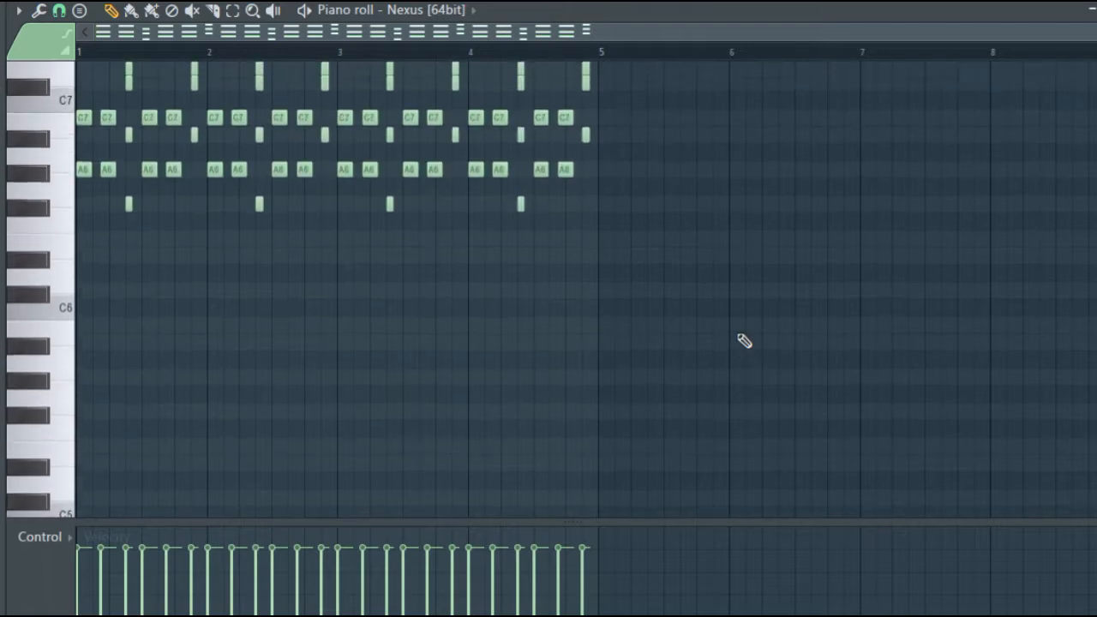
{"action": "scroll", "coordinate": [120, 69], "scroll_direction": "up", "scroll_amount": 2}
{"action": "scroll", "coordinate": [130, 68], "scroll_direction": "down", "scroll_amount": 1}
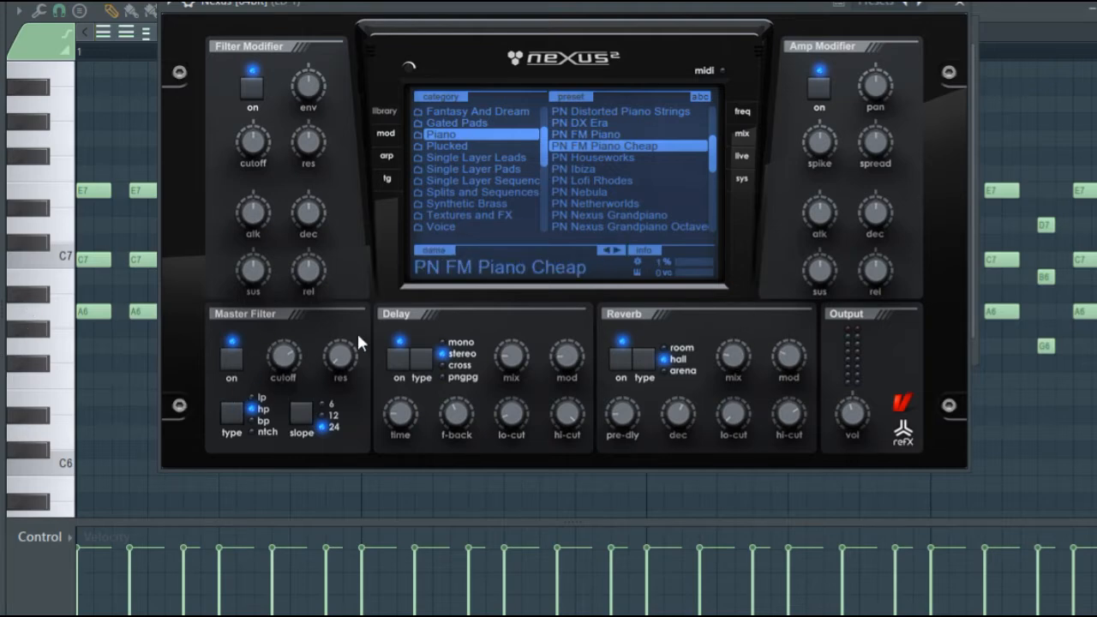
Show the channel rack and inspect the LD 1 mixer track's effects, opening Gross Beat
{"action": "key", "text": "F6"}
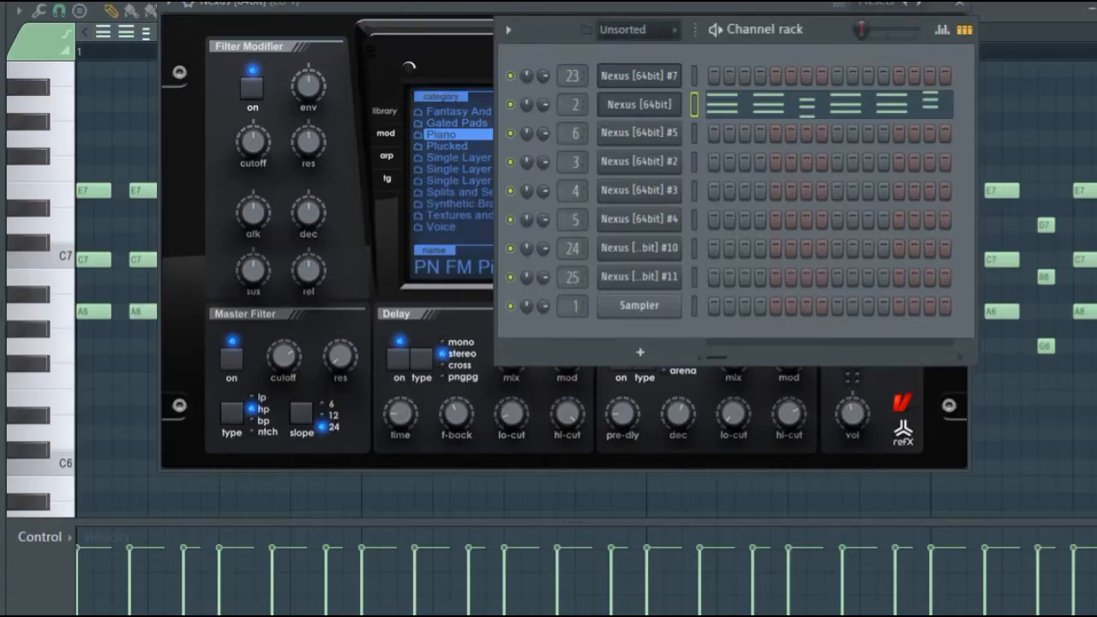
{"action": "key", "text": "F9"}
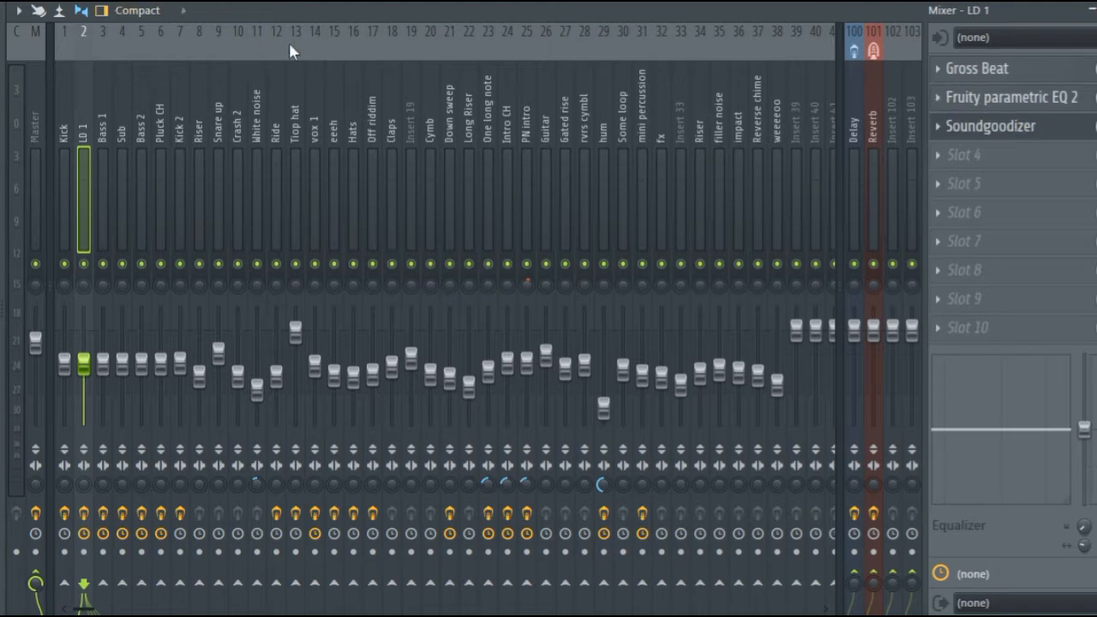
{"action": "left_click", "coordinate": [1009, 72]}
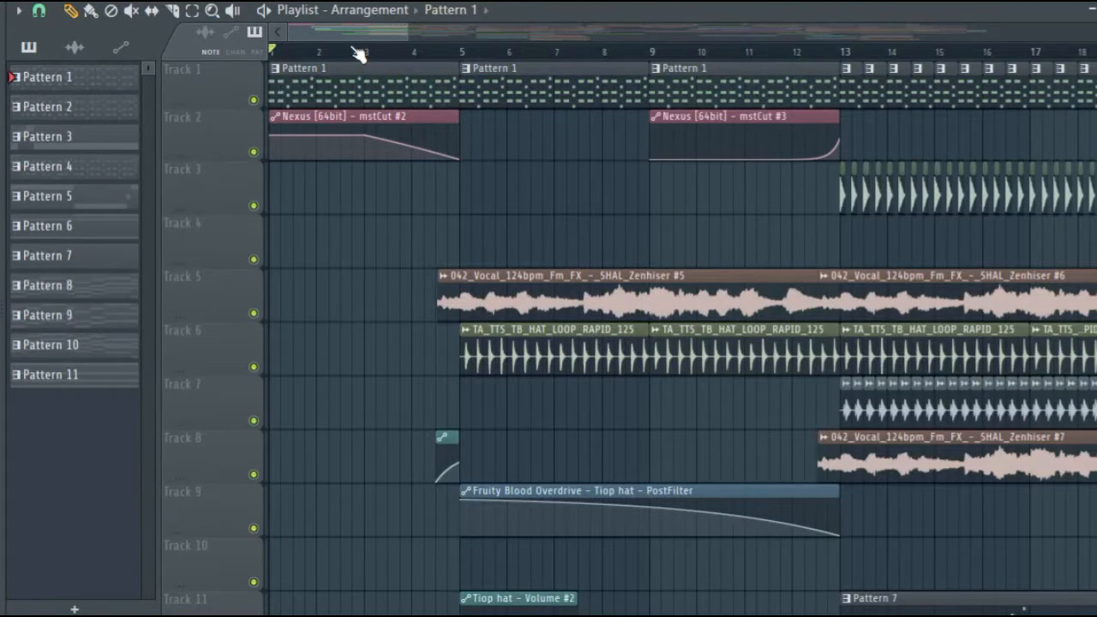
Compare the Track 13 Gross Beat - LD 1 volume mix automation at bar 5 with the one at bar 29
{"action": "scroll", "coordinate": [386, 265], "scroll_direction": "down", "scroll_amount": 5}
{"action": "scroll", "coordinate": [388, 266], "scroll_direction": "up", "scroll_amount": 2}
{"action": "scroll", "coordinate": [386, 265], "scroll_direction": "up", "scroll_amount": 3}
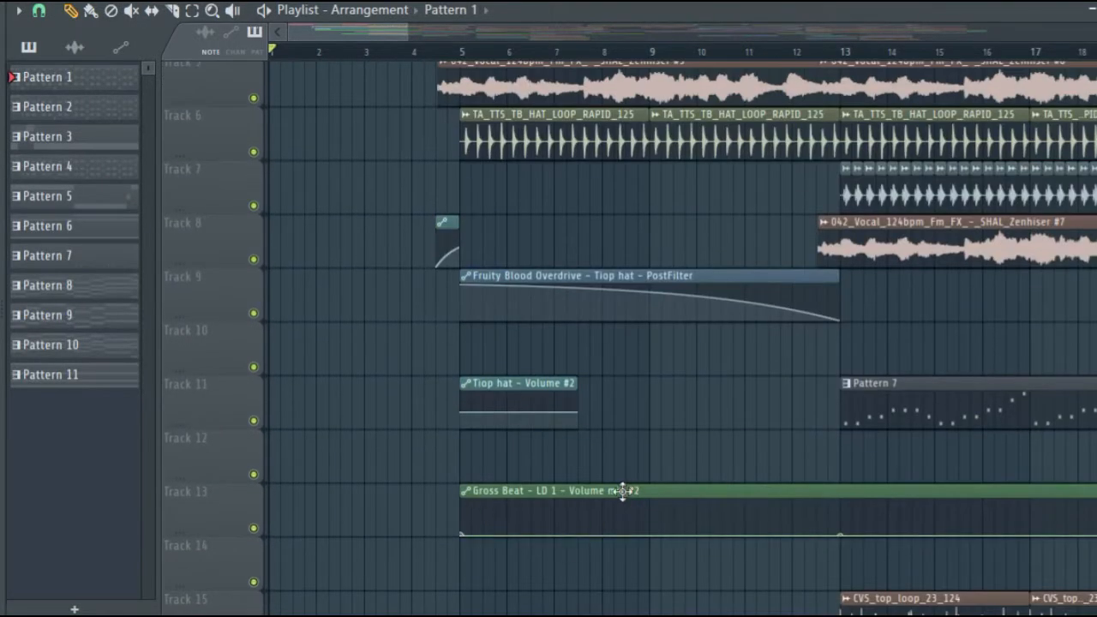
{"action": "scroll", "coordinate": [517, 520], "scroll_direction": "down", "scroll_amount": 2}
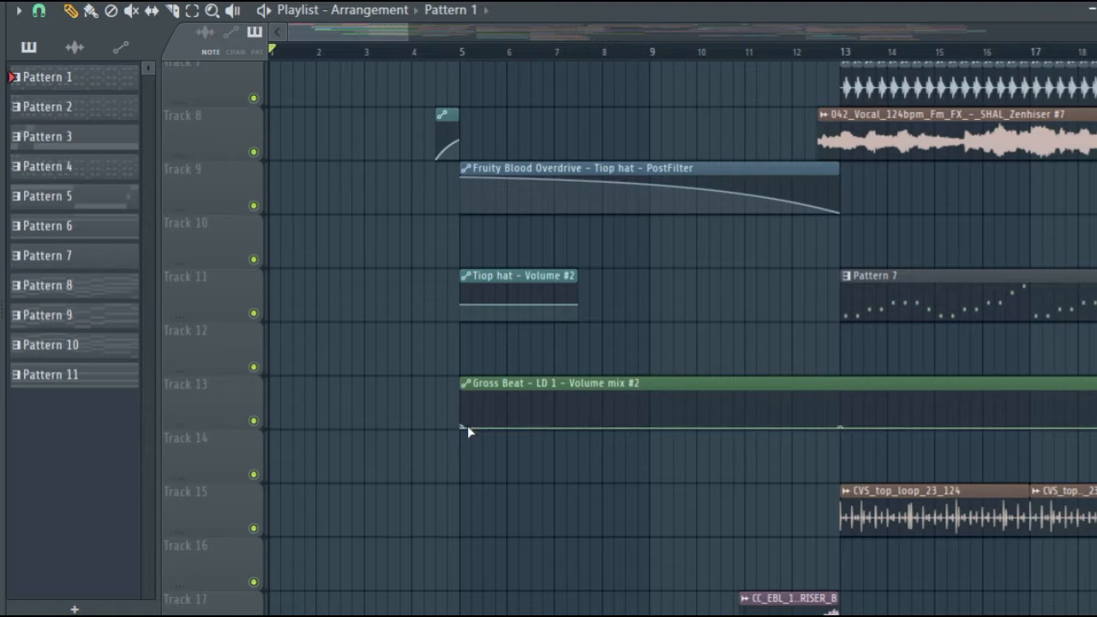
{"action": "left_click_drag", "start_coordinate": [299, 41], "coordinate": [454, 31]}
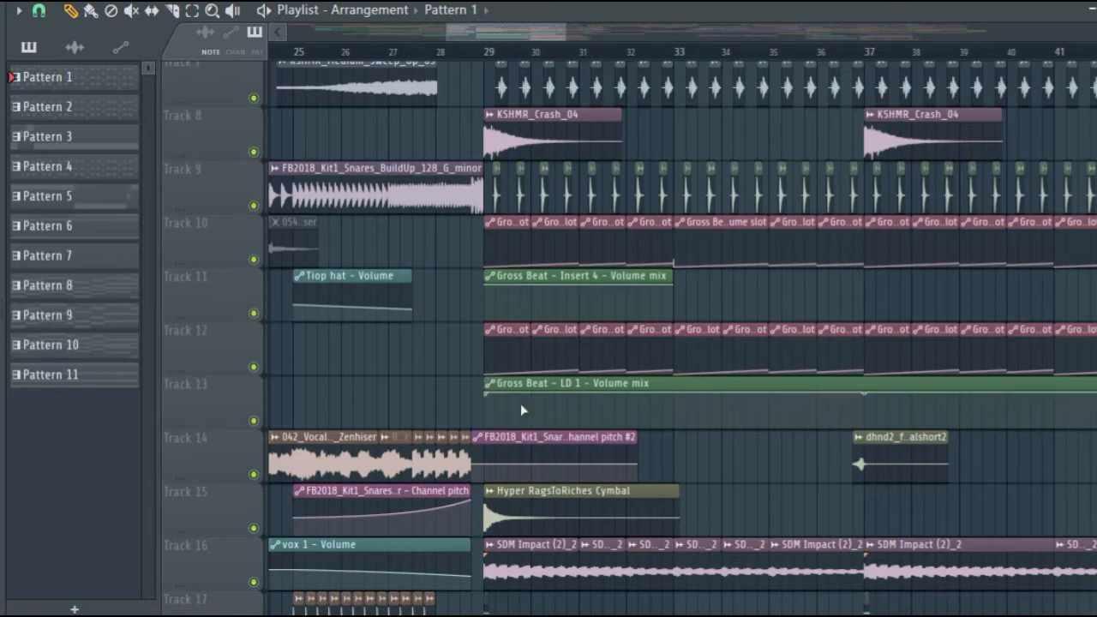
{"action": "scroll", "coordinate": [505, 402], "scroll_direction": "up", "scroll_amount": 6}
{"action": "left_click_drag", "start_coordinate": [502, 33], "coordinate": [190, 101]}
Raise the first point of the Gross Beat volume mix #2 automation to maximum and play from bar 5
{"action": "mouse_move", "coordinate": [435, 54]}
{"action": "left_mouse_down"}
{"action": "mouse_move", "coordinate": [477, 49]}
{"action": "mouse_move", "coordinate": [465, 49]}
{"action": "left_mouse_up"}
{"action": "scroll", "coordinate": [491, 324], "scroll_direction": "down", "scroll_amount": 8}
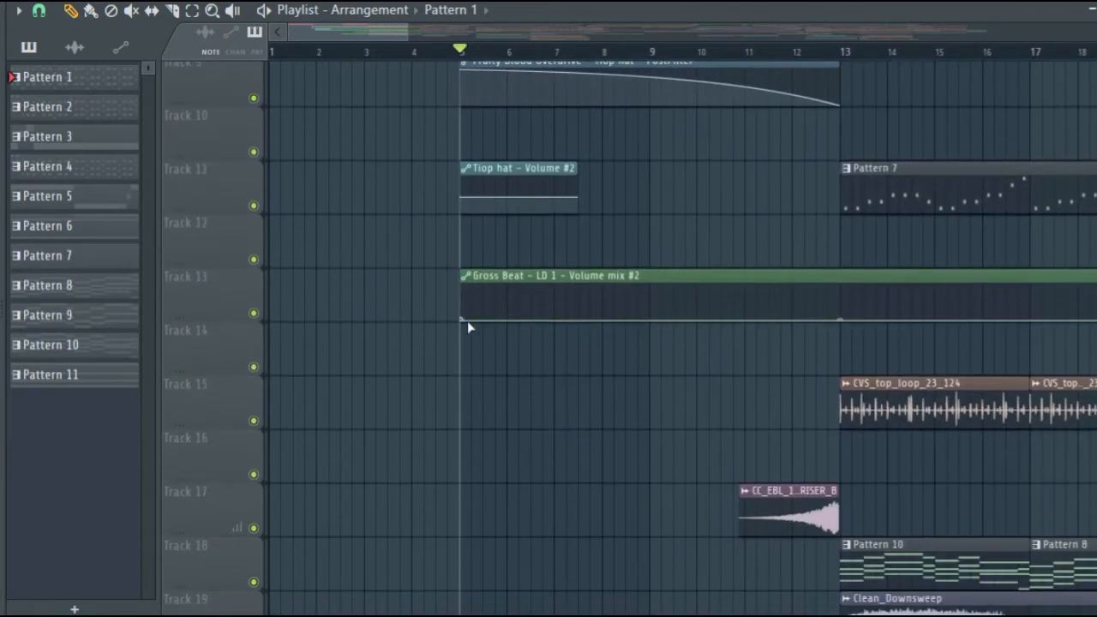
{"action": "key", "text": "space"}
{"action": "left_click_drag", "start_coordinate": [465, 320], "coordinate": [470, 249]}
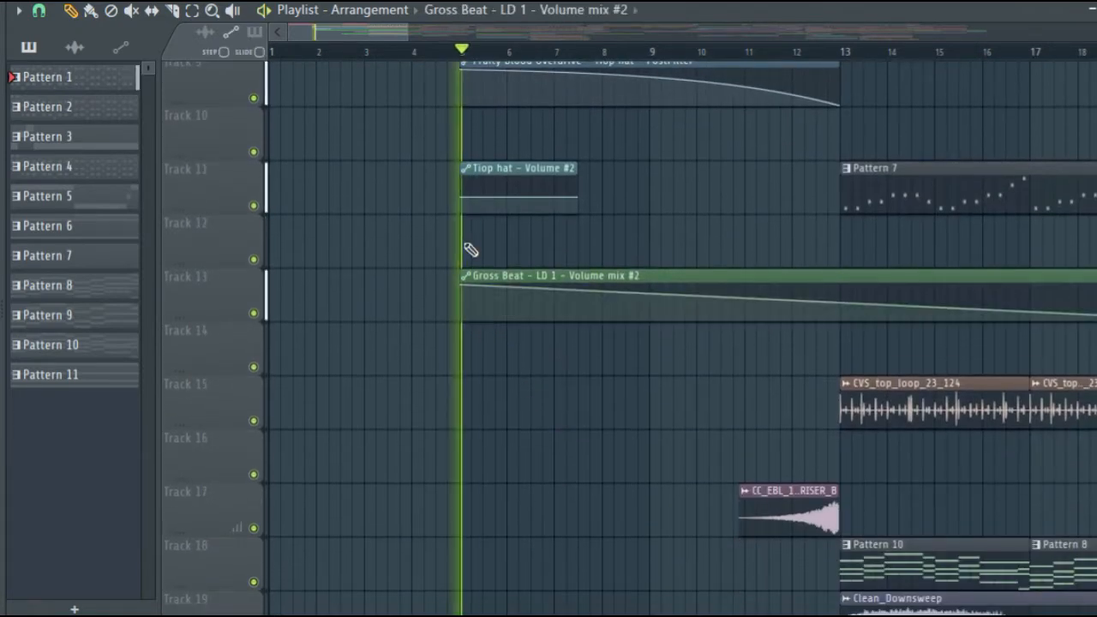
{"action": "scroll", "coordinate": [470, 250], "scroll_direction": "up", "scroll_amount": 8}
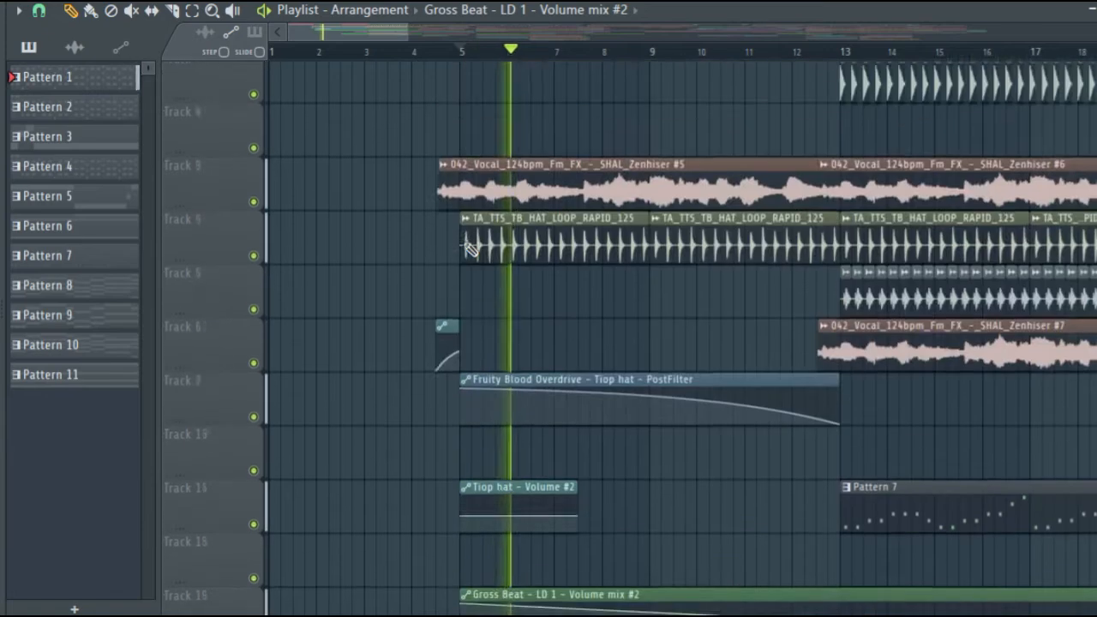
{"action": "key", "text": "space"}
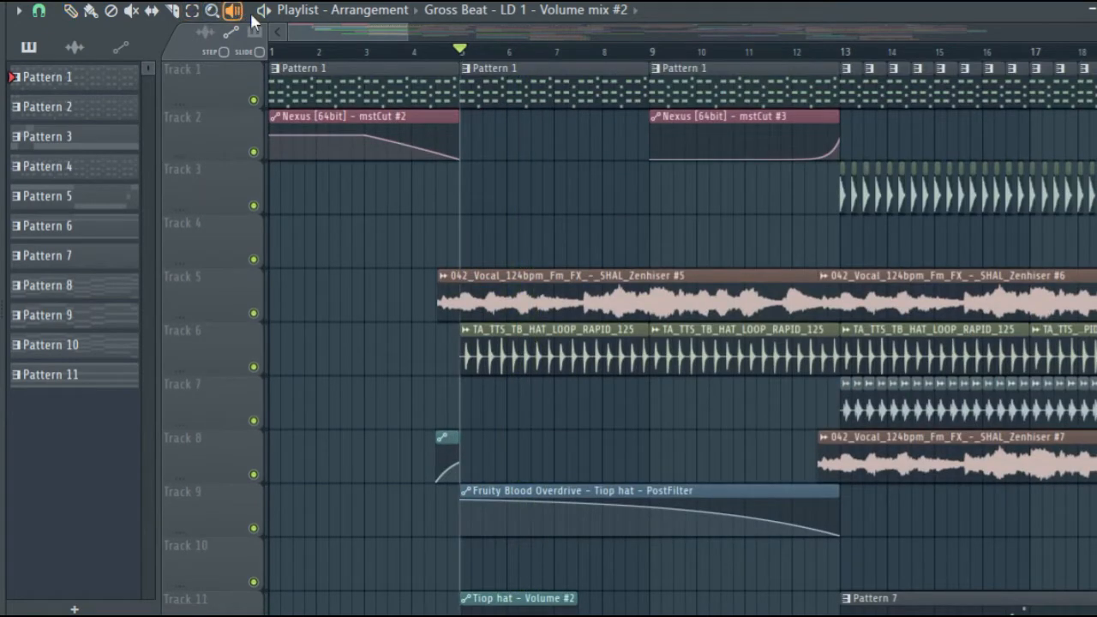
Audition the Pattern 1 clip at bar 5 on its own with the raised Gross Beat mix
{"action": "left_click", "coordinate": [469, 98]}
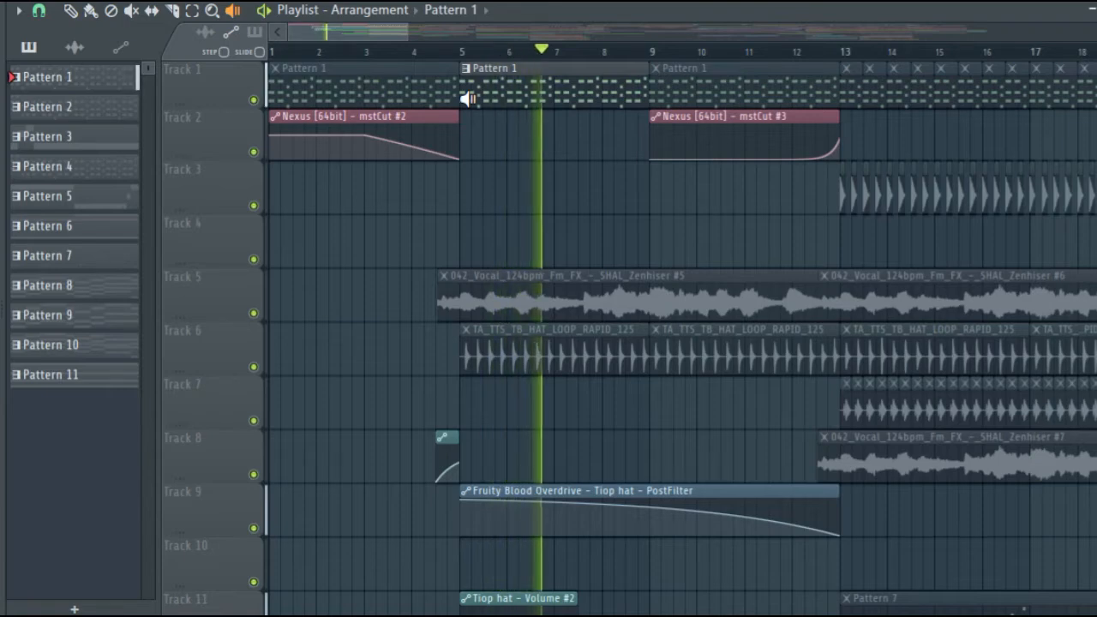
{"action": "scroll", "coordinate": [480, 178], "scroll_direction": "down", "scroll_amount": 2}
{"action": "scroll", "coordinate": [480, 179], "scroll_direction": "down", "scroll_amount": 8}
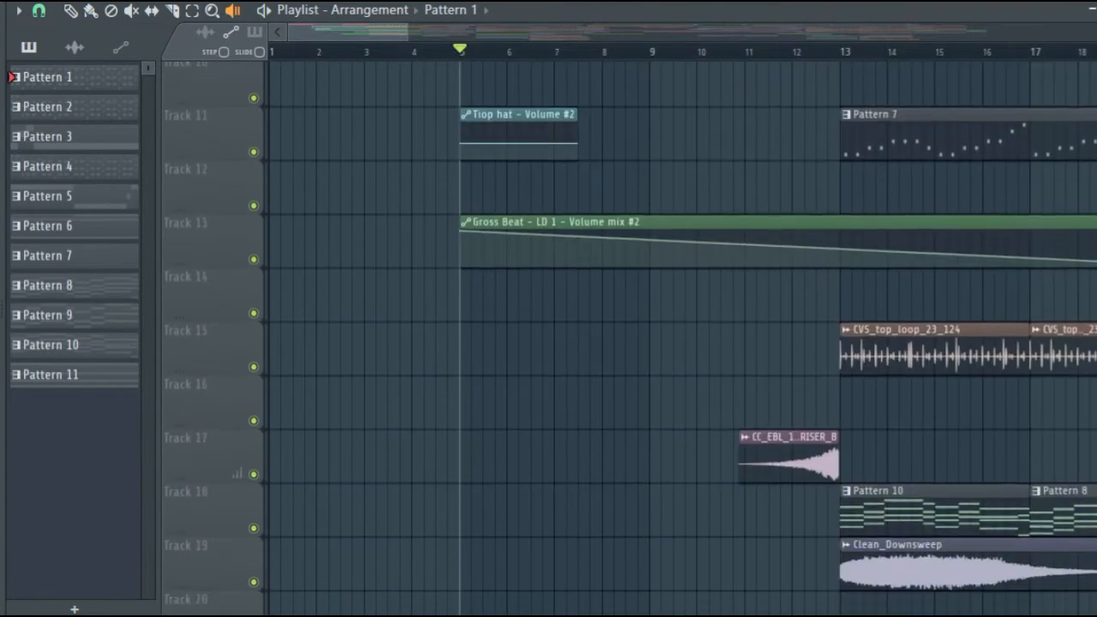
Lower the Gross Beat volume mix #2 automation's first point back to minimum and audition the bar 5 Pattern 1 clip alone
{"action": "left_click_drag", "start_coordinate": [461, 232], "coordinate": [469, 341]}
{"action": "key", "text": "space"}
{"action": "scroll", "coordinate": [499, 158], "scroll_direction": "up", "scroll_amount": 9}
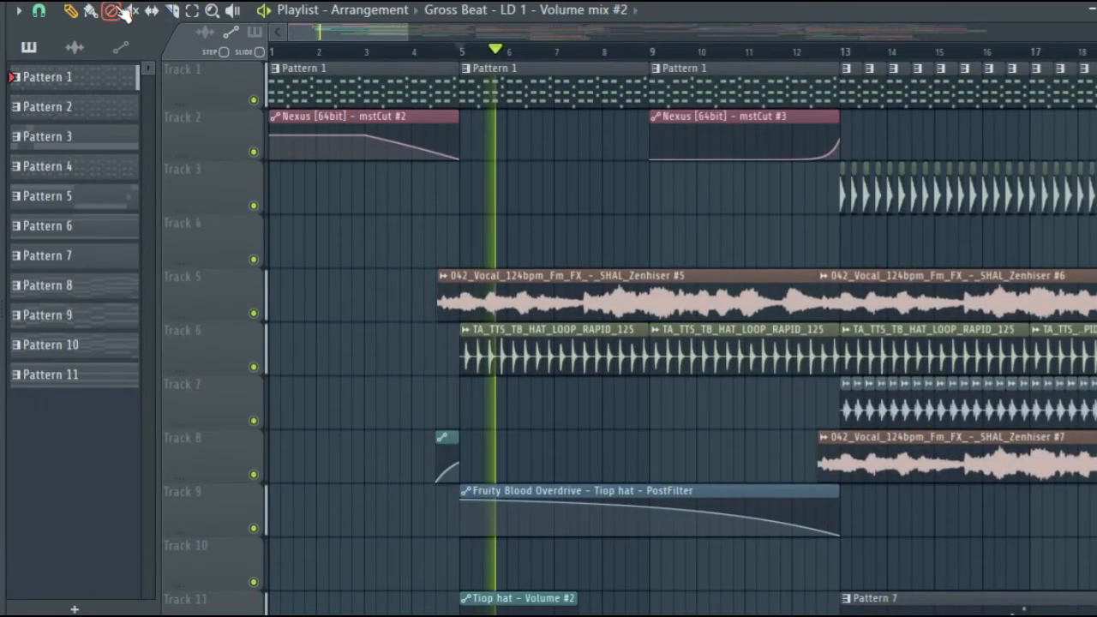
{"action": "left_click", "coordinate": [232, 9]}
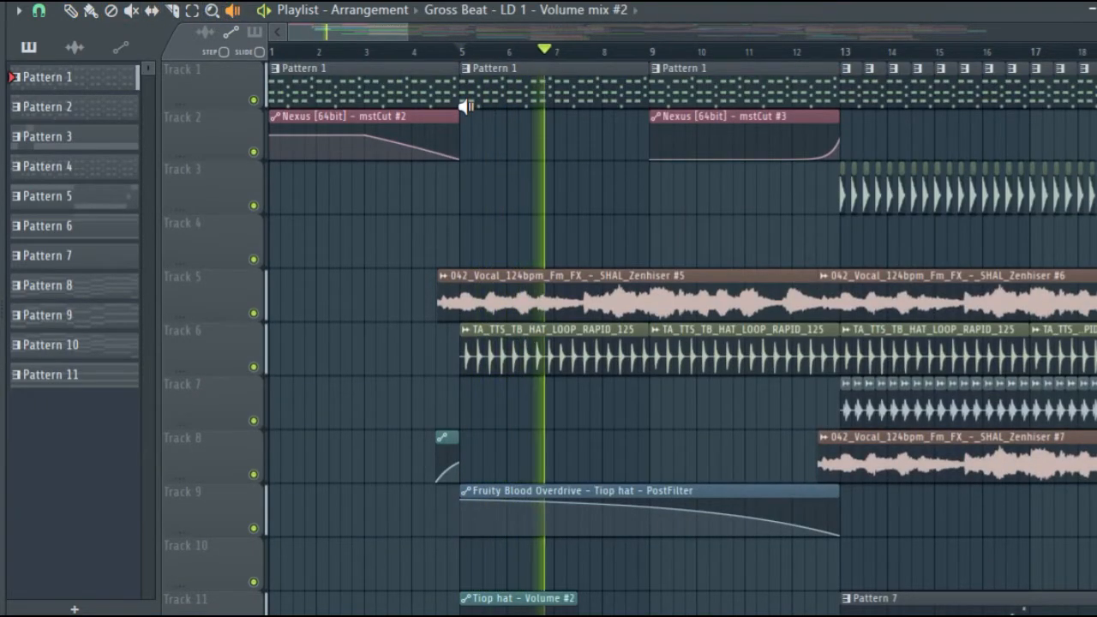
{"action": "left_click_drag", "start_coordinate": [466, 107], "coordinate": [466, 106]}
Audition the hat loop on Track 6 and the 042 vocal clip on Track 5 individually
{"action": "scroll", "coordinate": [549, 258], "scroll_direction": "down", "scroll_amount": 2}
{"action": "scroll", "coordinate": [549, 259], "scroll_direction": "down", "scroll_amount": 3}
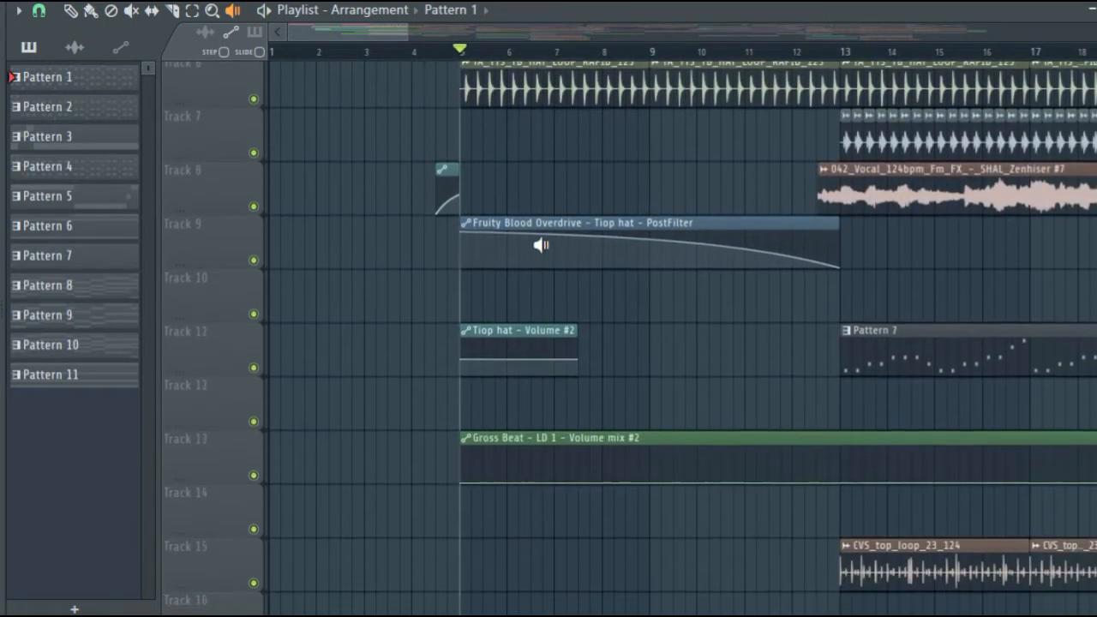
{"action": "scroll", "coordinate": [472, 214], "scroll_direction": "up", "scroll_amount": 3}
{"action": "left_click_drag", "start_coordinate": [467, 250], "coordinate": [467, 249]}
{"action": "left_click_drag", "start_coordinate": [441, 200], "coordinate": [441, 200]}
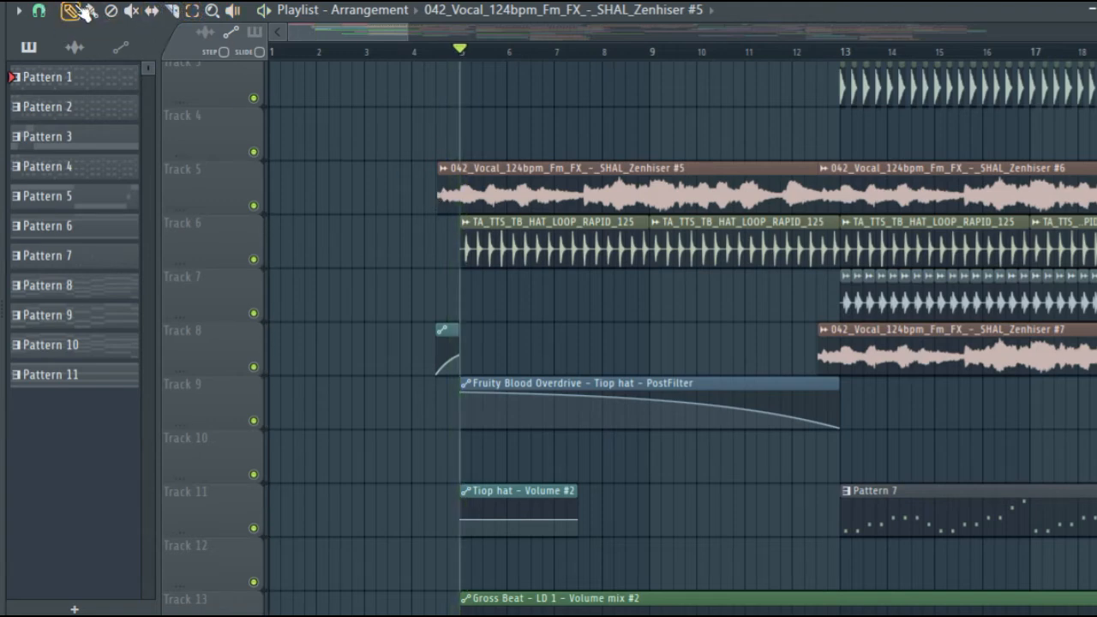
Inspect the sample settings of vocal clip #5 on Track 5, auditioning the clip between views, and close them
{"action": "double_click", "coordinate": [636, 196]}
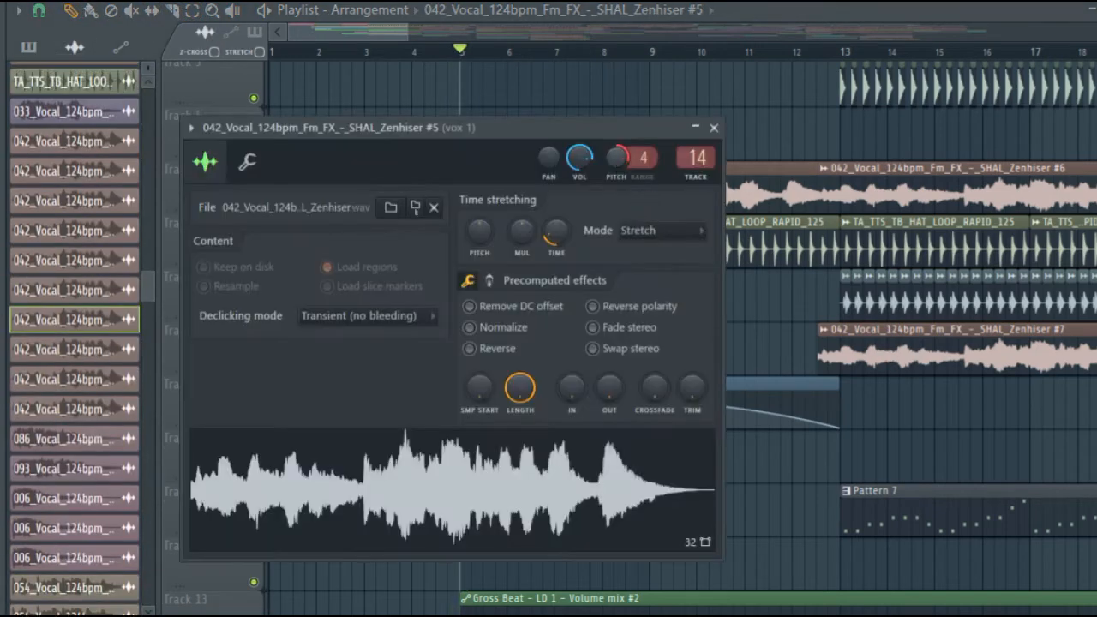
{"action": "left_click", "coordinate": [714, 127]}
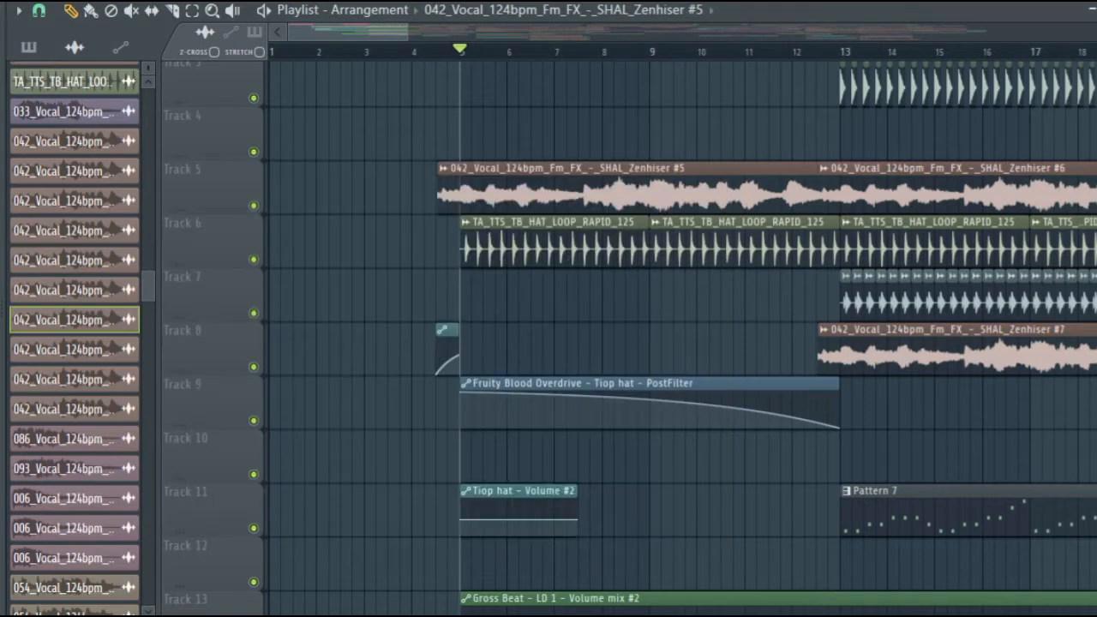
{"action": "left_click_drag", "start_coordinate": [463, 202], "coordinate": [463, 202]}
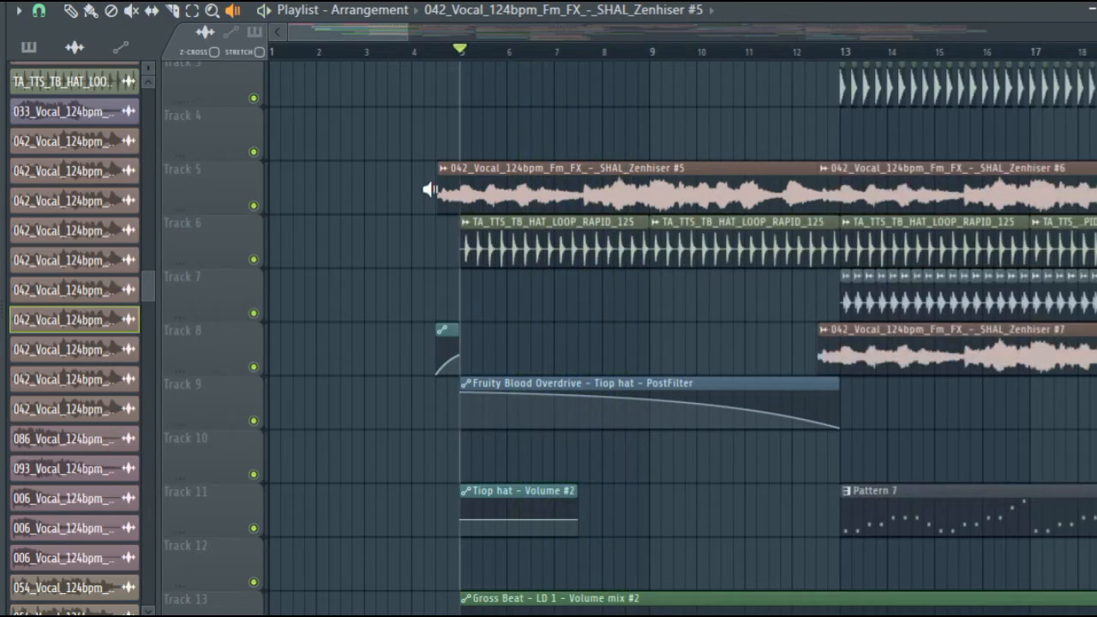
{"action": "double_click", "coordinate": [576, 188]}
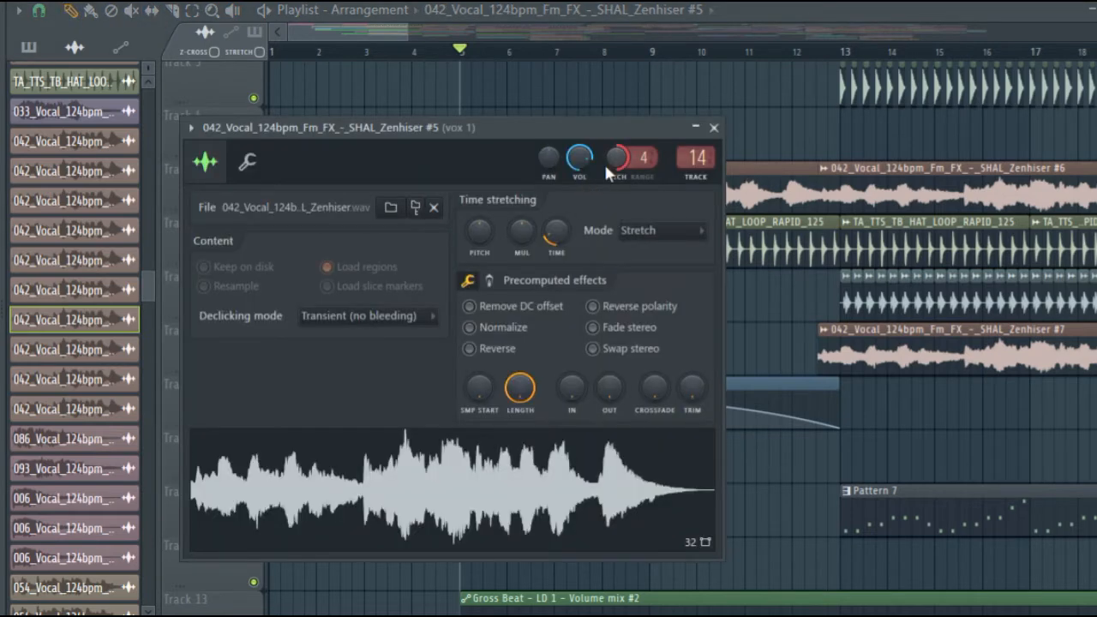
{"action": "left_click", "coordinate": [713, 127]}
{"action": "scroll", "coordinate": [656, 465], "scroll_direction": "down", "scroll_amount": 6}
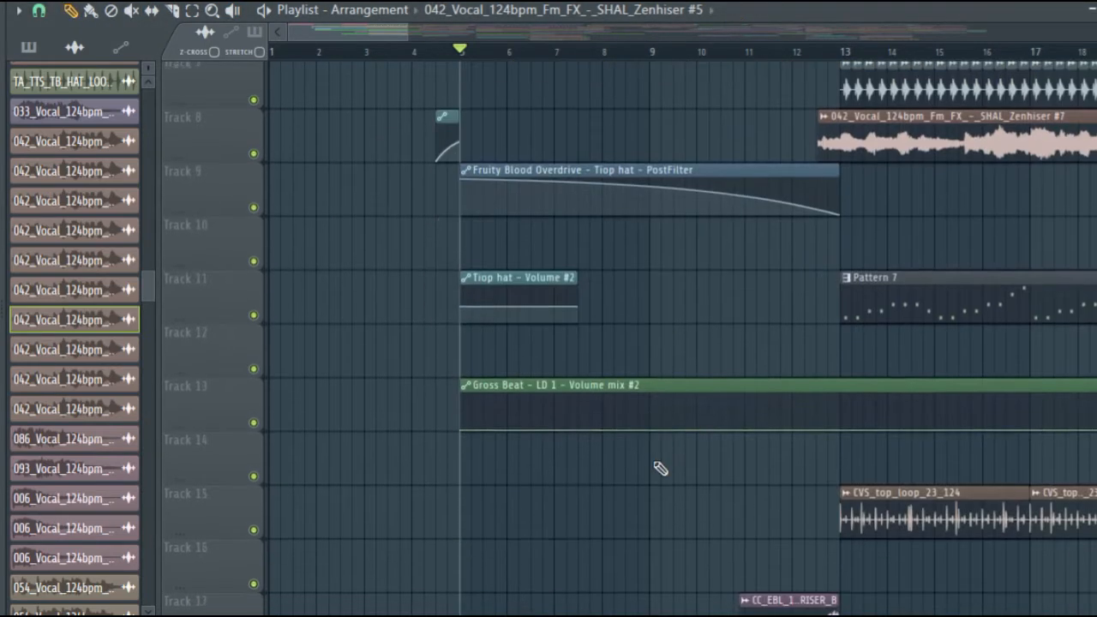
Move the playback position to just past bar 12, shortly before the second Track 5 vocal clip begins
{"action": "scroll", "coordinate": [660, 467], "scroll_direction": "down", "scroll_amount": 5}
{"action": "scroll", "coordinate": [659, 467], "scroll_direction": "up", "scroll_amount": 13}
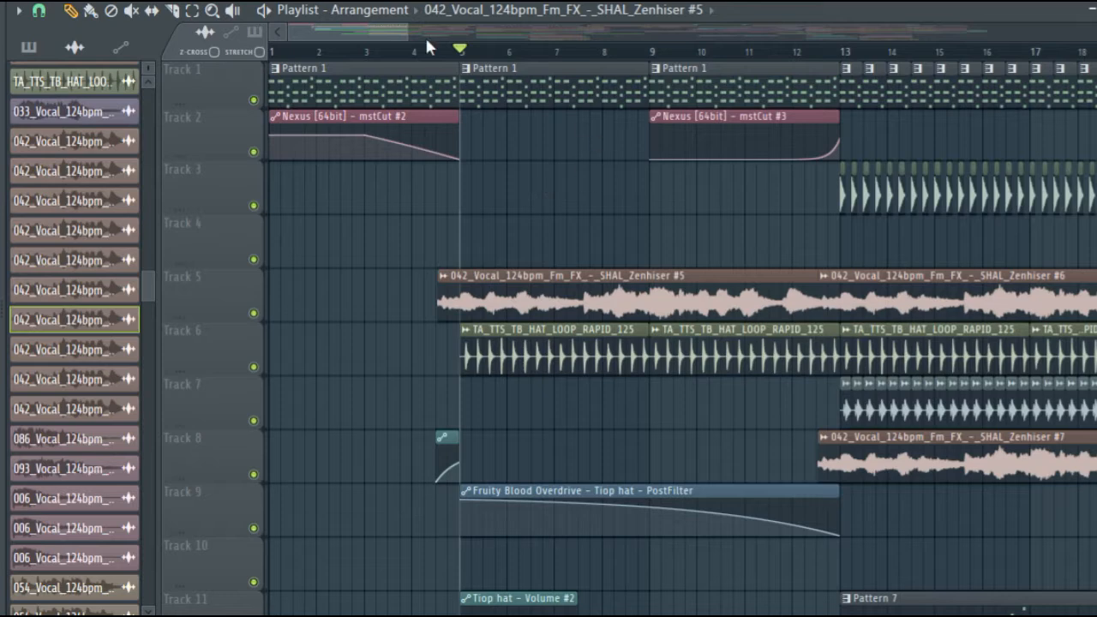
{"action": "left_click_drag", "start_coordinate": [493, 61], "coordinate": [806, 58]}
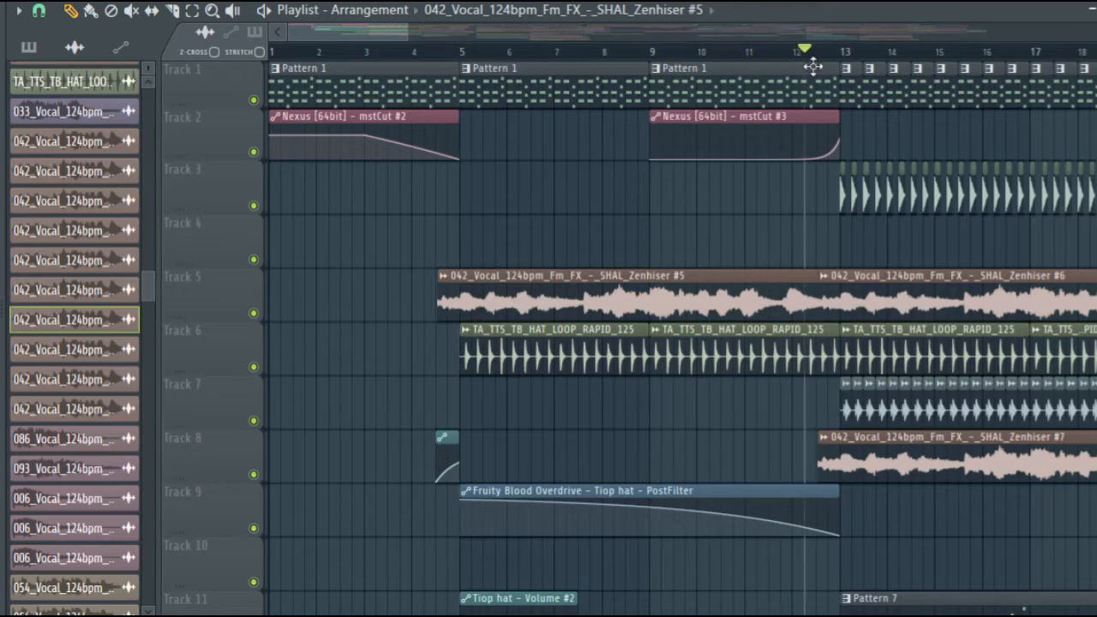
Audition the CC_EBL_117 springtime riser clip before bar 13 on Track 17 on its own
{"action": "scroll", "coordinate": [843, 62], "scroll_direction": "down", "scroll_amount": 3}
{"action": "scroll", "coordinate": [842, 64], "scroll_direction": "down", "scroll_amount": 1}
{"action": "scroll", "coordinate": [867, 213], "scroll_direction": "up", "scroll_amount": 3}
{"action": "scroll", "coordinate": [665, 490], "scroll_direction": "down", "scroll_amount": 2}
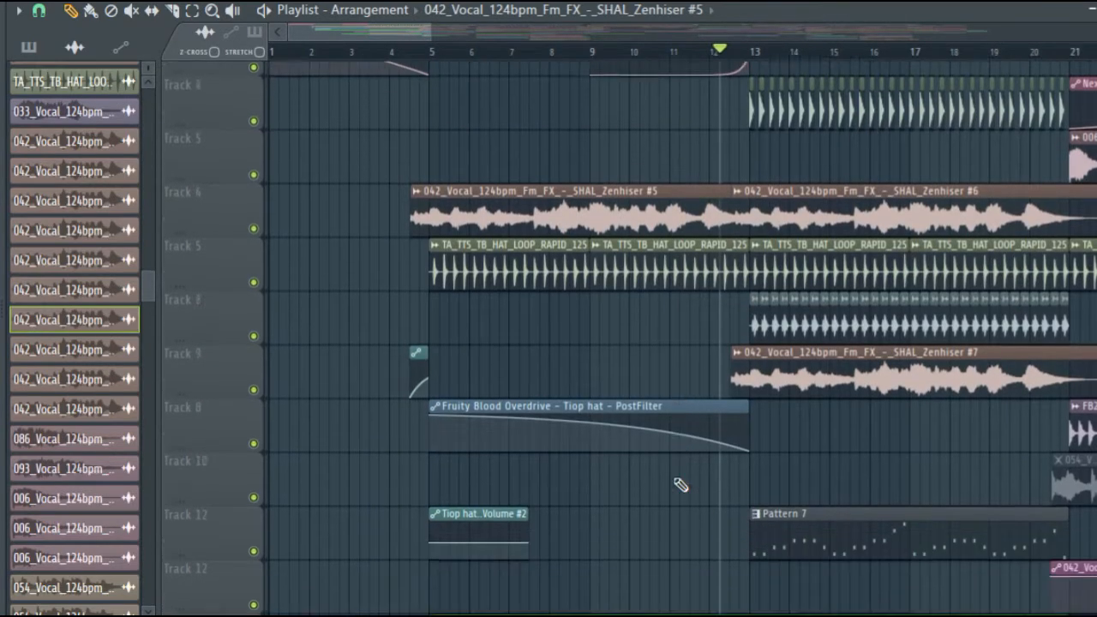
{"action": "scroll", "coordinate": [690, 408], "scroll_direction": "up", "scroll_amount": 2}
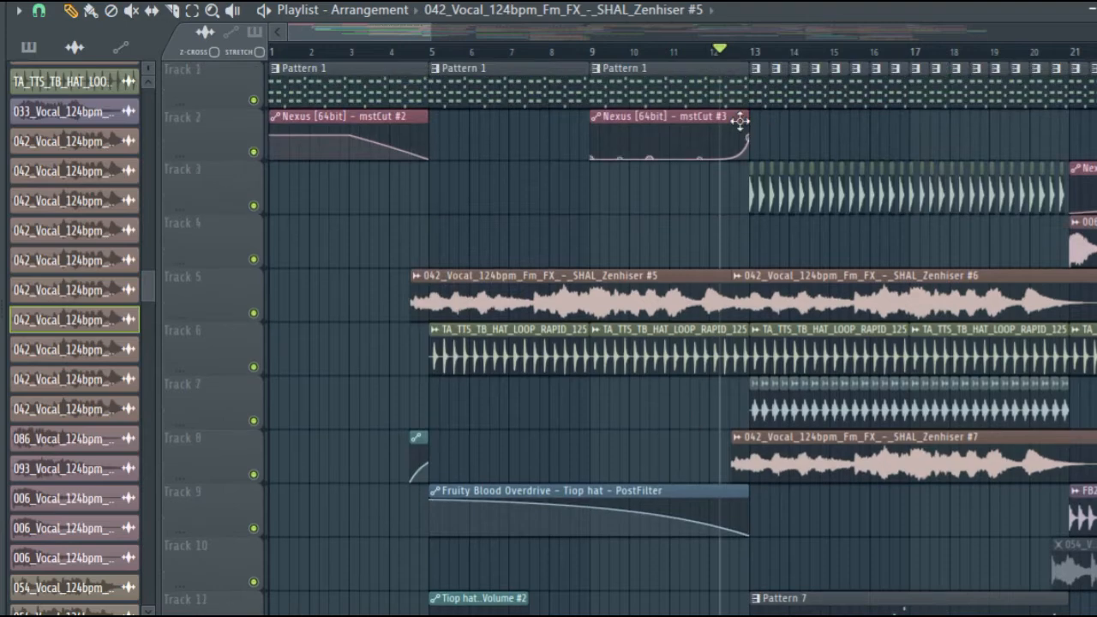
{"action": "scroll", "coordinate": [798, 421], "scroll_direction": "down", "scroll_amount": 6}
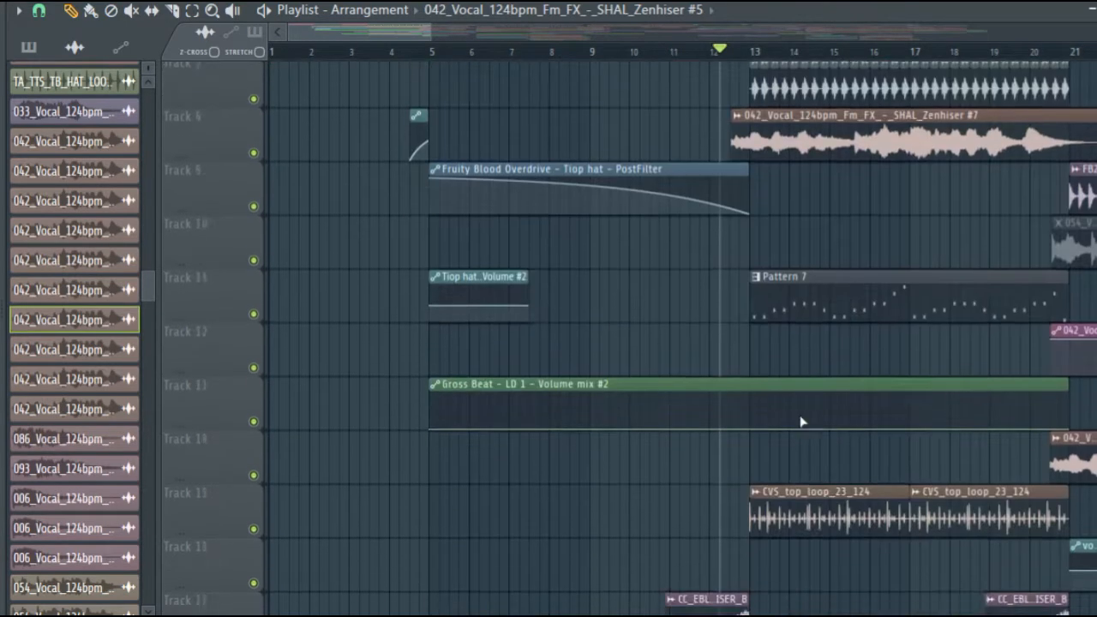
{"action": "scroll", "coordinate": [795, 392], "scroll_direction": "down", "scroll_amount": 4}
{"action": "scroll", "coordinate": [795, 391], "scroll_direction": "up", "scroll_amount": 3}
{"action": "scroll", "coordinate": [793, 389], "scroll_direction": "down", "scroll_amount": 6}
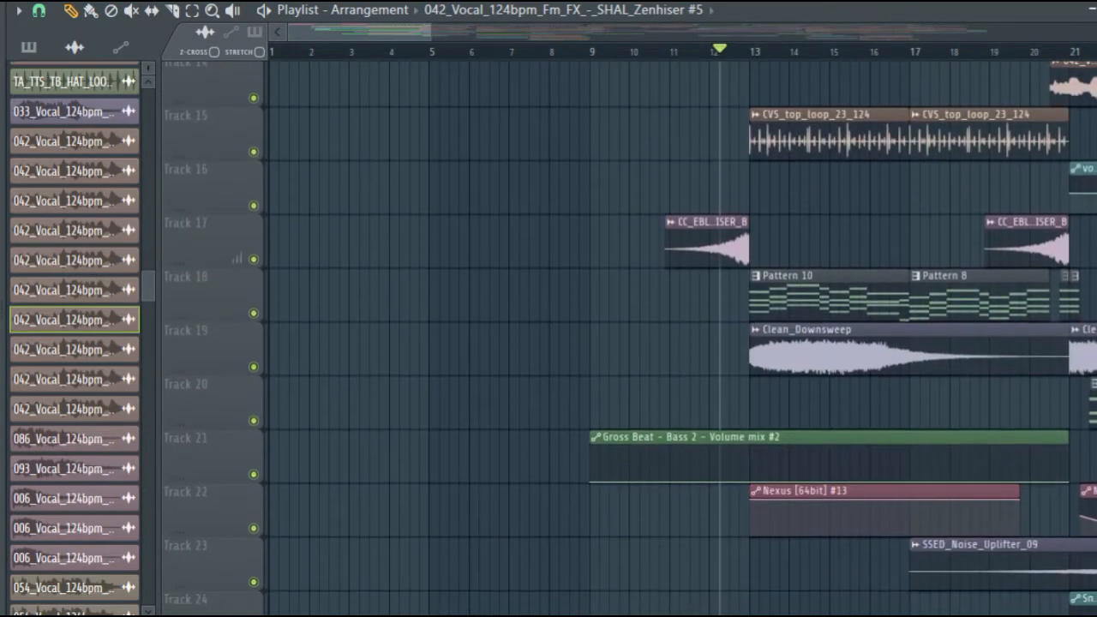
{"action": "left_click", "coordinate": [738, 247]}
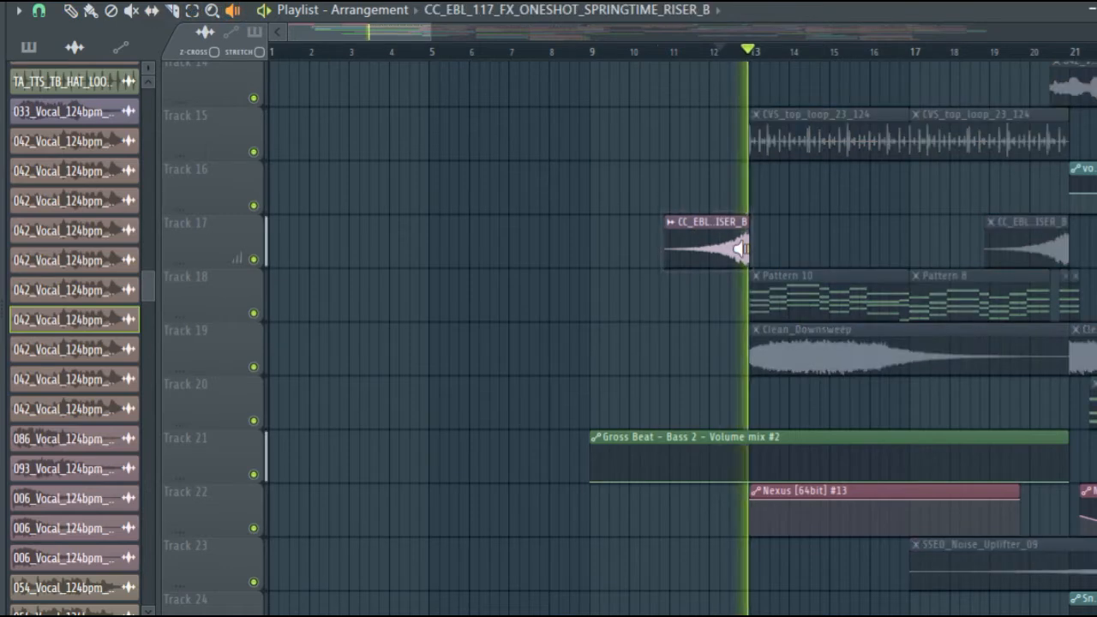
{"action": "left_click", "coordinate": [732, 249]}
Play the full arrangement from just past bar 12 through the section starting at bar 13, and stop after bar 17
{"action": "scroll", "coordinate": [677, 214], "scroll_direction": "up", "scroll_amount": 12}
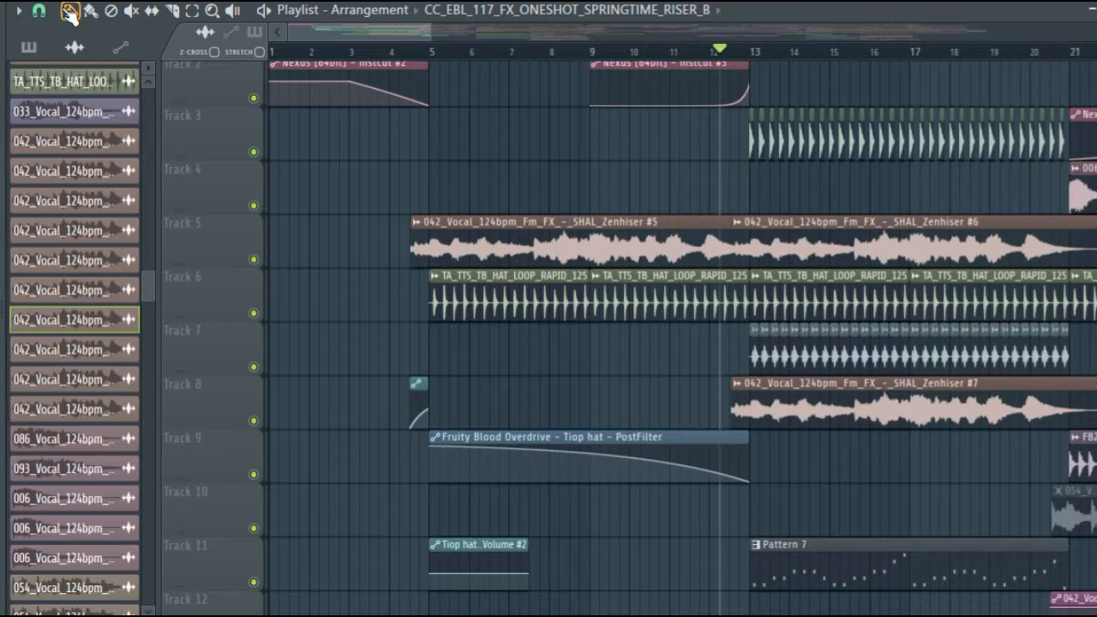
{"action": "scroll", "coordinate": [715, 57], "scroll_direction": "up", "scroll_amount": 2}
{"action": "scroll", "coordinate": [776, 140], "scroll_direction": "up", "scroll_amount": 1}
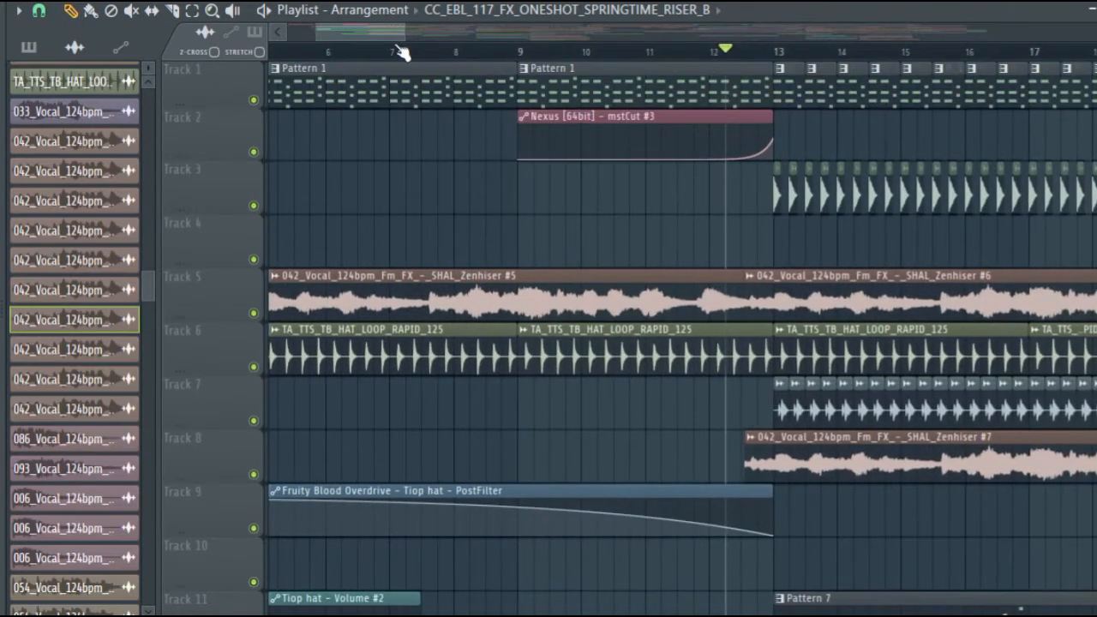
{"action": "left_click_drag", "start_coordinate": [334, 33], "coordinate": [358, 33]}
{"action": "key", "text": "space"}
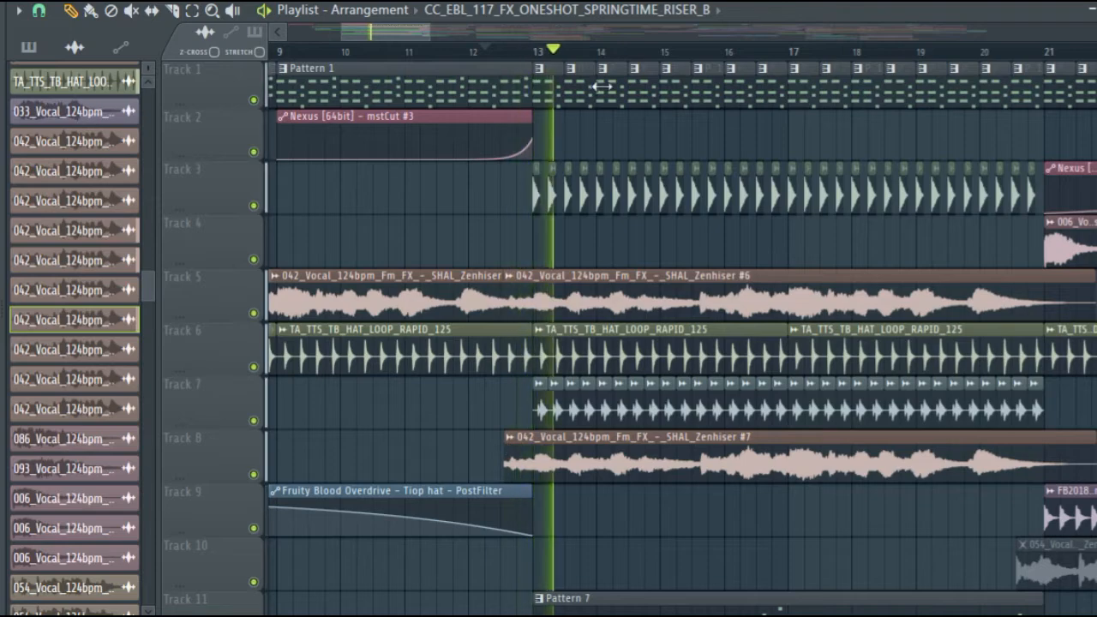
{"action": "scroll", "coordinate": [604, 60], "scroll_direction": "down", "scroll_amount": 2}
{"action": "scroll", "coordinate": [605, 60], "scroll_direction": "down", "scroll_amount": 1}
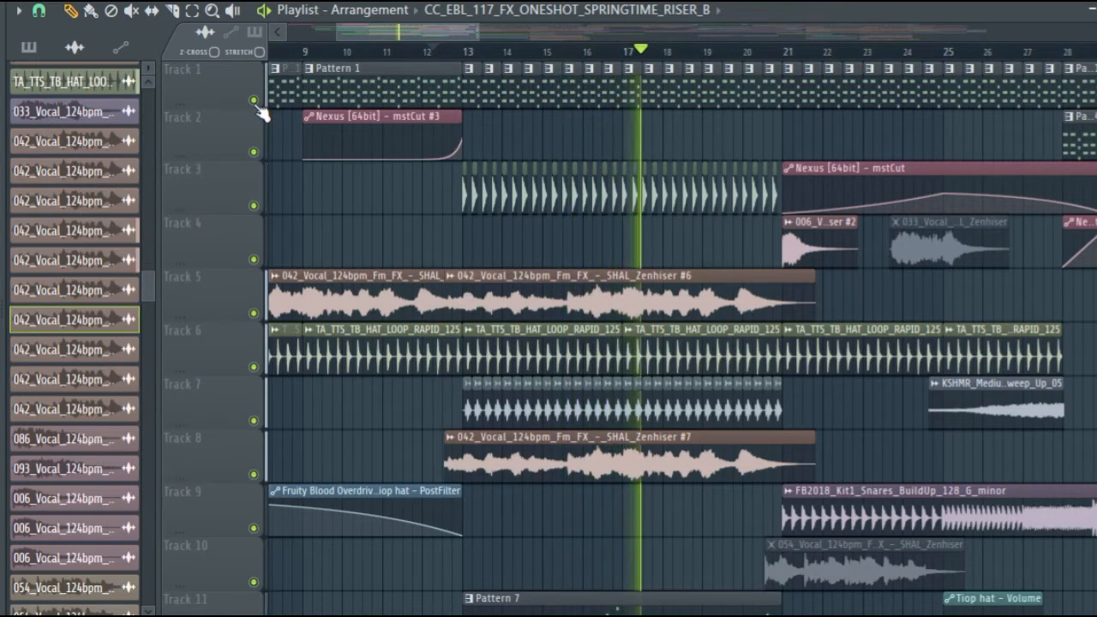
{"action": "key", "text": "space"}
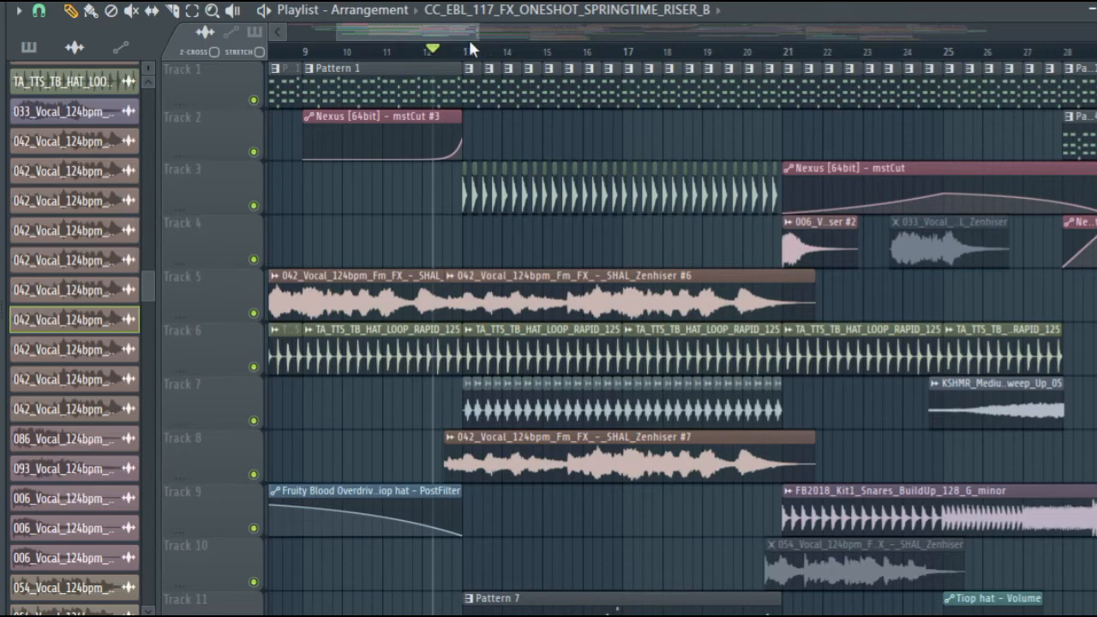
Move the playback position to bar 13 and audition the Pattern 10 clip on Track 18 alone
{"action": "scroll", "coordinate": [468, 36], "scroll_direction": "down", "scroll_amount": 5}
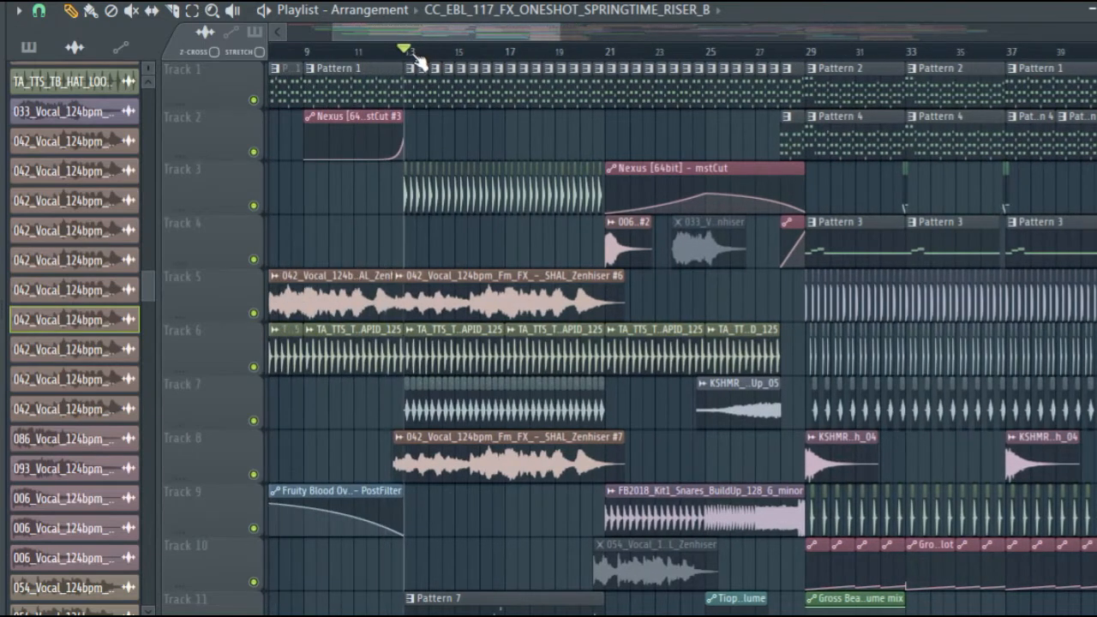
{"action": "scroll", "coordinate": [417, 60], "scroll_direction": "up", "scroll_amount": 5}
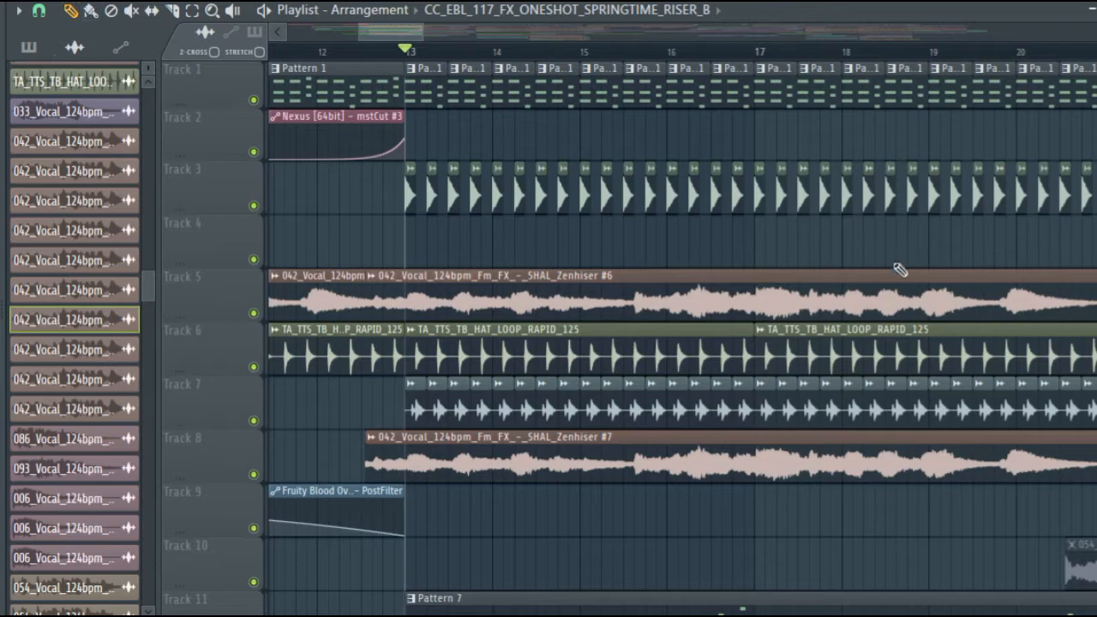
{"action": "scroll", "coordinate": [910, 265], "scroll_direction": "down", "scroll_amount": 3}
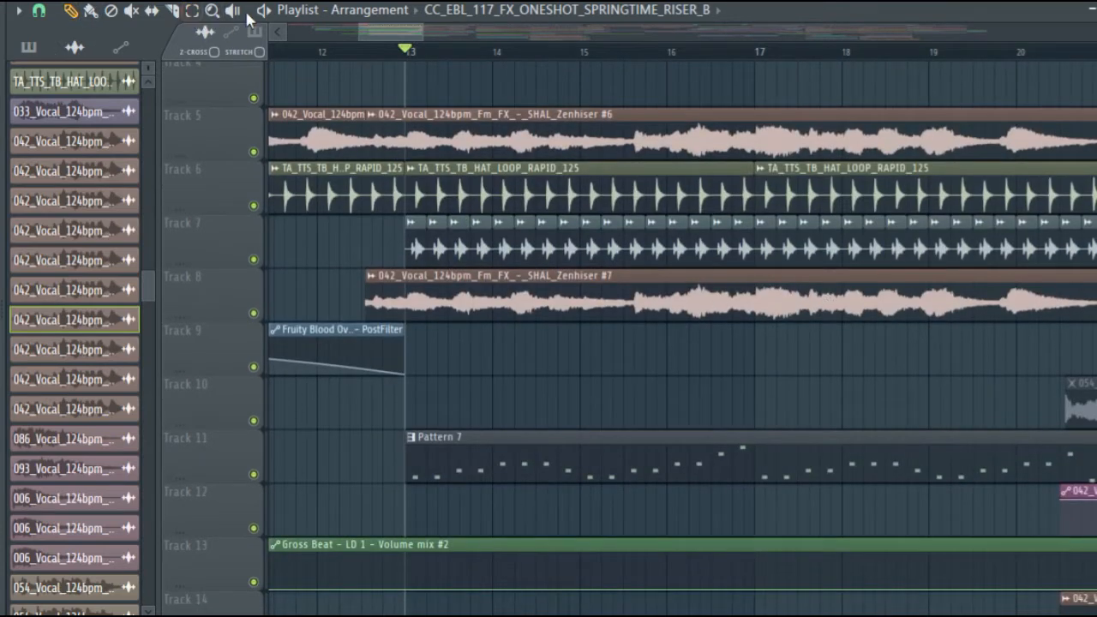
{"action": "scroll", "coordinate": [622, 436], "scroll_direction": "down", "scroll_amount": 10}
{"action": "left_click", "coordinate": [404, 304]}
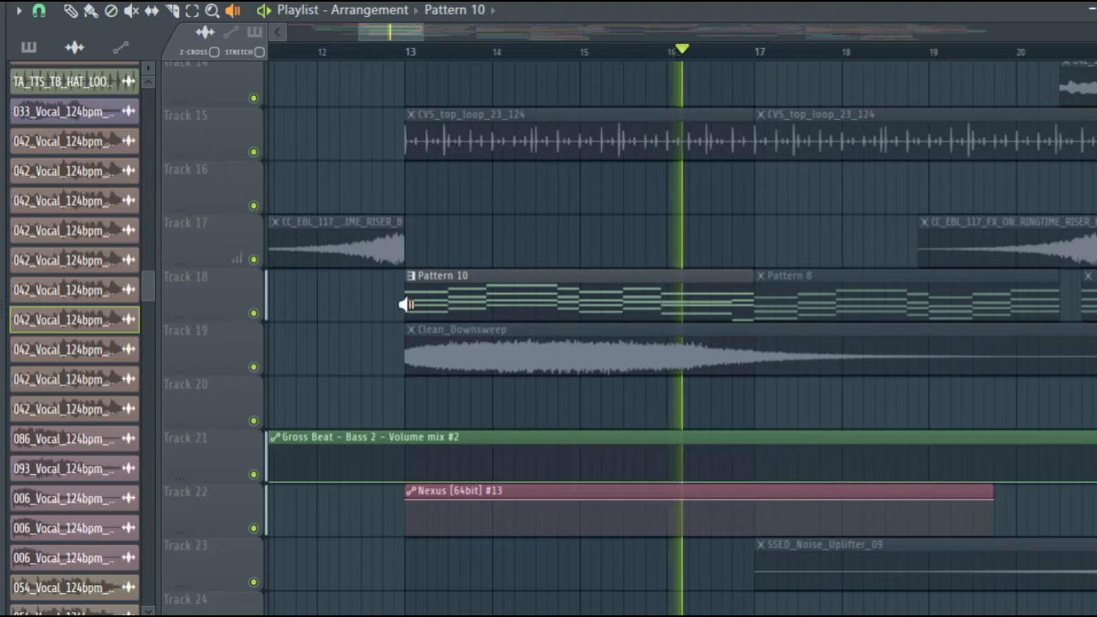
{"action": "key", "text": "space"}
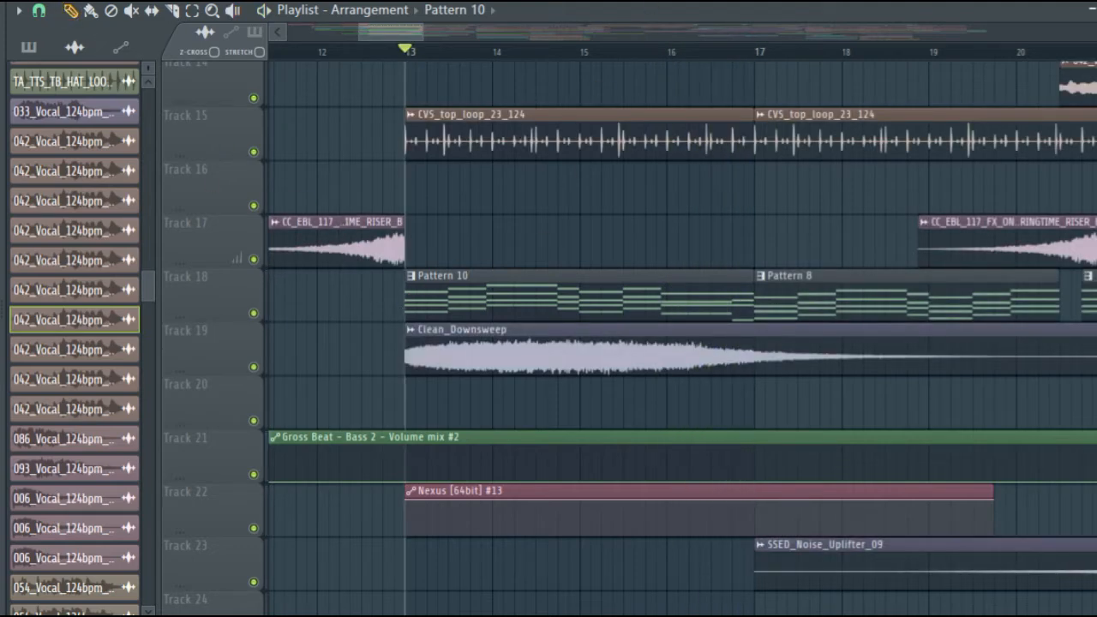
Open Pattern 10, inspect the Nexus #10 preset, and audition that channel with Nexus #11 muted
{"action": "double_click", "coordinate": [573, 295]}
{"action": "left_click", "coordinate": [820, 2]}
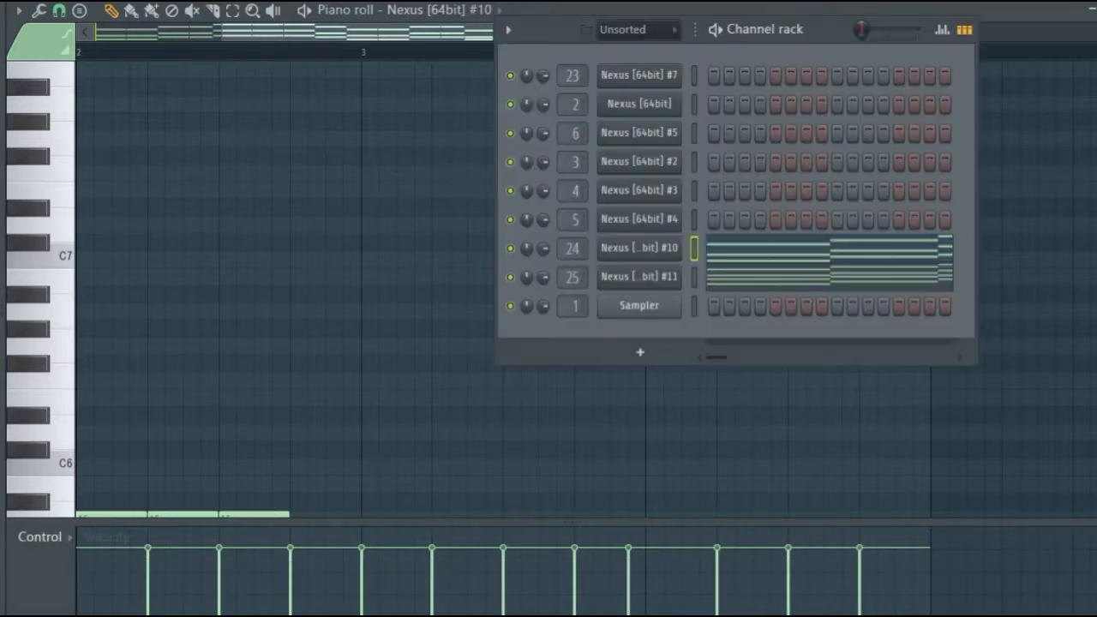
{"action": "left_click", "coordinate": [659, 250]}
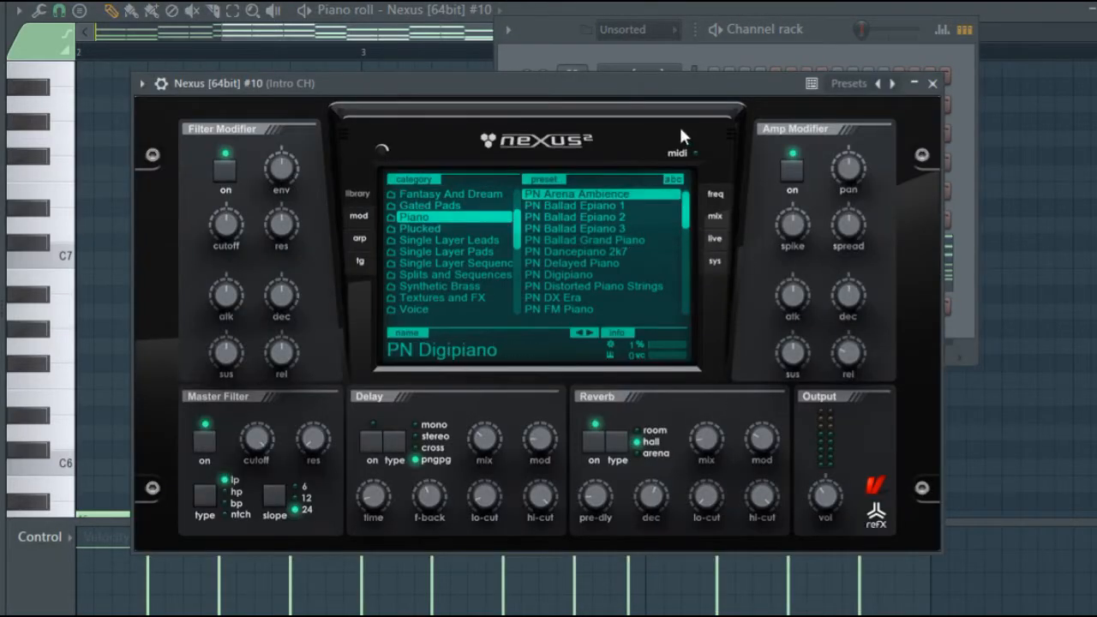
{"action": "left_click", "coordinate": [821, 38]}
{"action": "left_click", "coordinate": [513, 279]}
{"action": "key", "text": "space"}
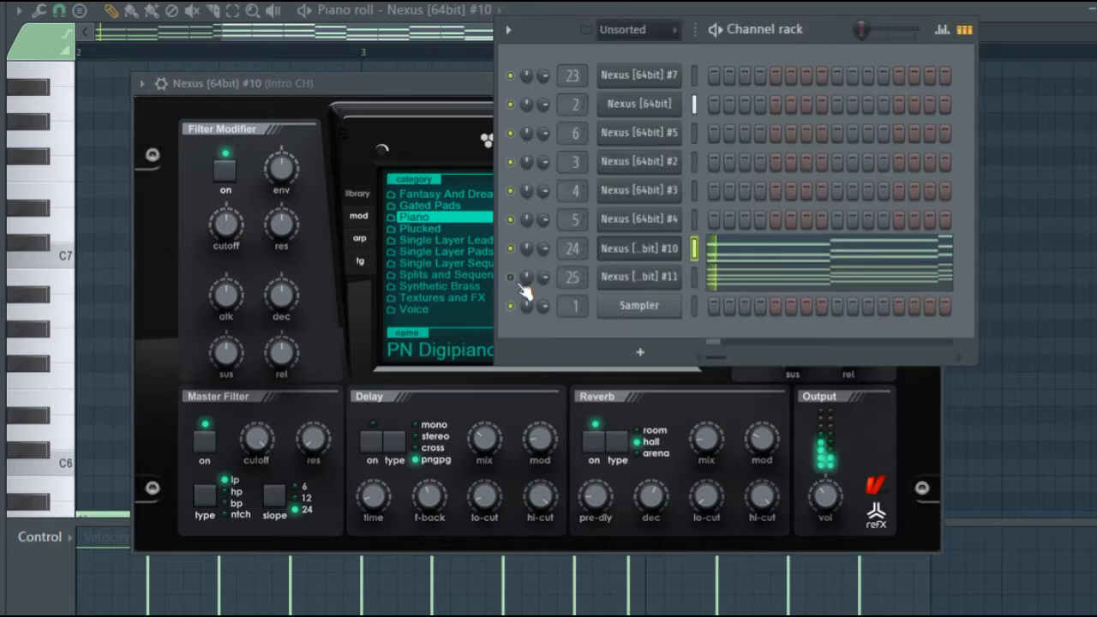
{"action": "key", "text": "space"}
Audition Nexus #11 with Nexus #10 muted, inspect its preset, and unmute Nexus #10 again
{"action": "left_click_drag", "start_coordinate": [713, 38], "coordinate": [714, 34]}
{"action": "key", "text": "space"}
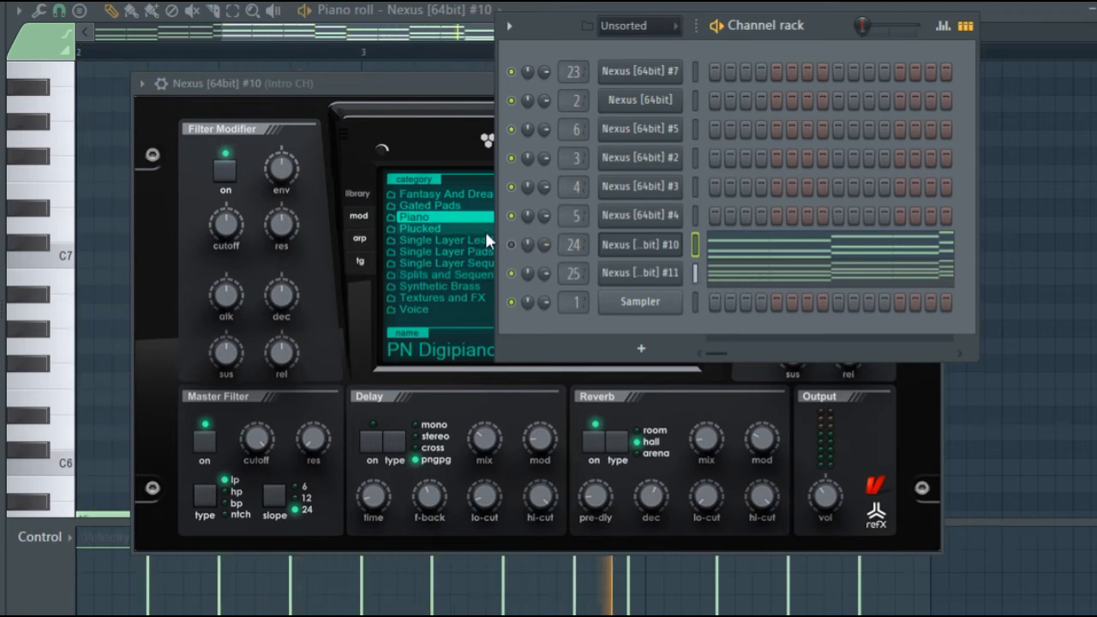
{"action": "left_click", "coordinate": [650, 274]}
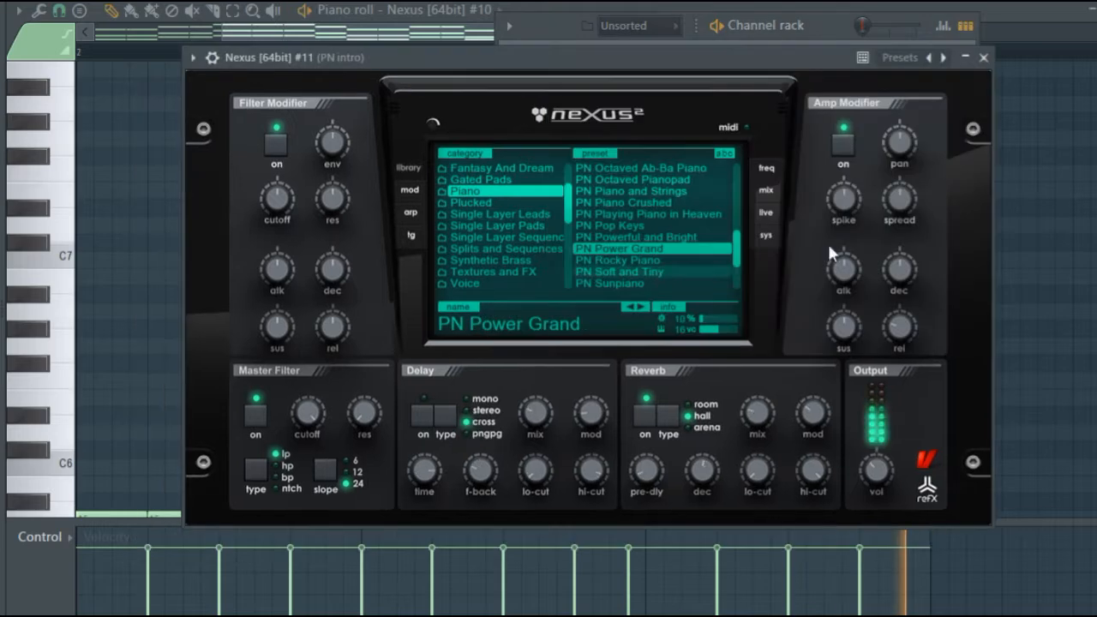
{"action": "left_click", "coordinate": [983, 57]}
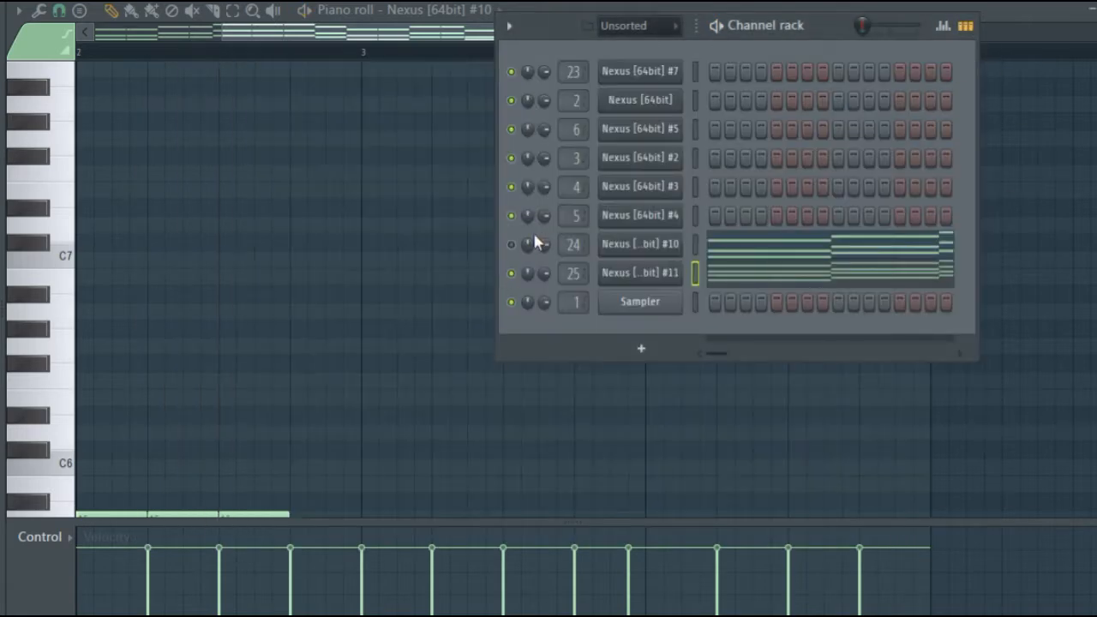
{"action": "left_click_drag", "start_coordinate": [836, 32], "coordinate": [732, 42]}
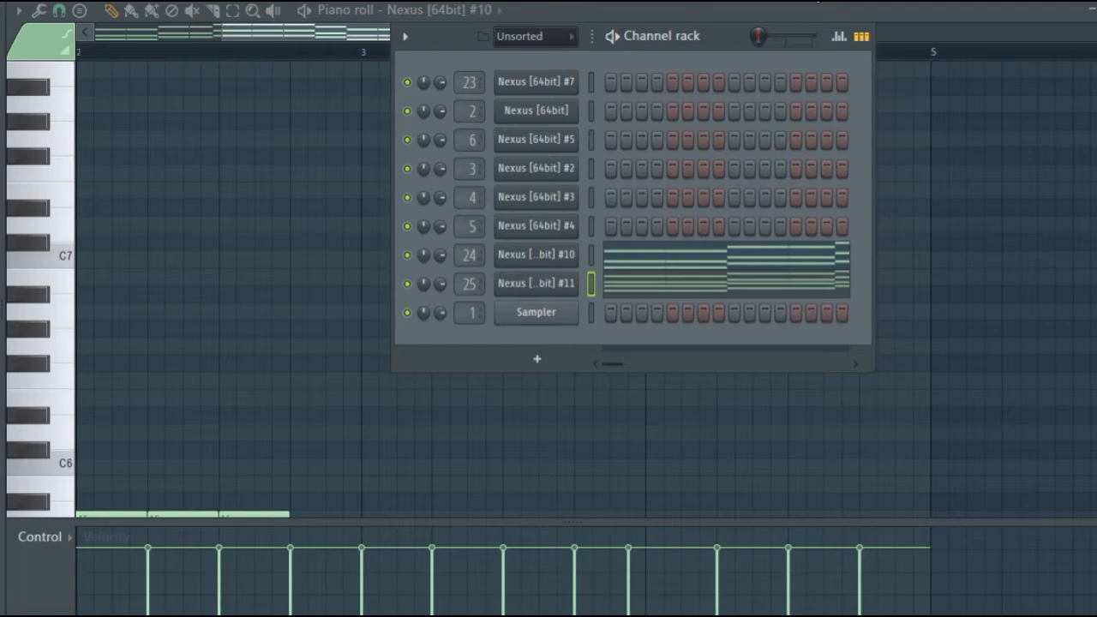
Show the PN intro mixer track and inspect the Sidechain volume curve of its first Gross Beat during playback
{"action": "key", "text": "F6"}
{"action": "key", "text": "F9"}
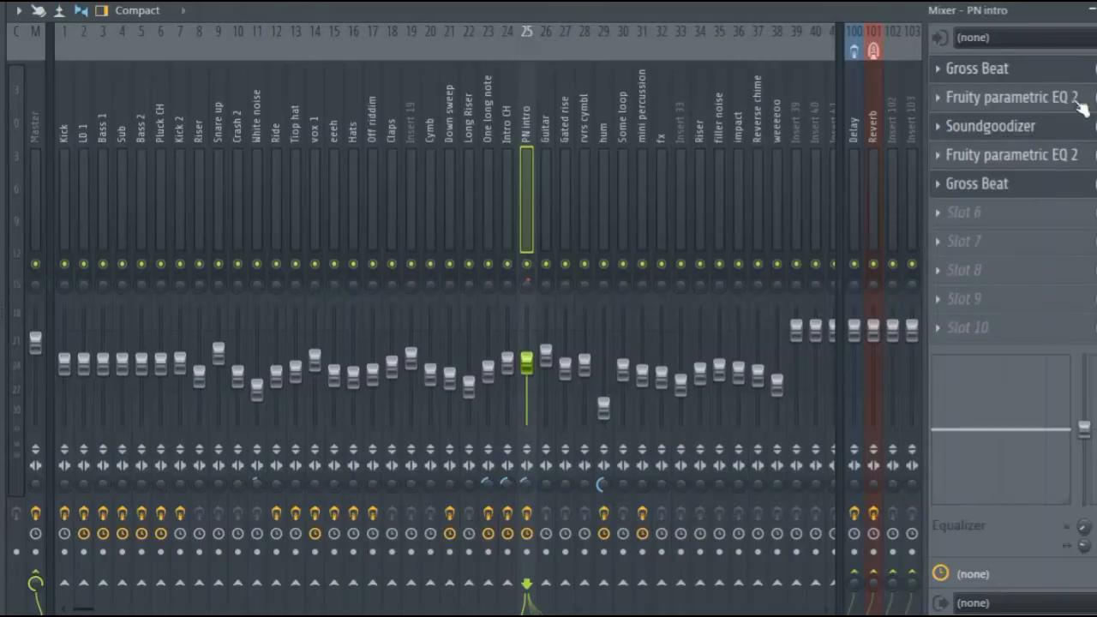
{"action": "left_click", "coordinate": [1038, 77]}
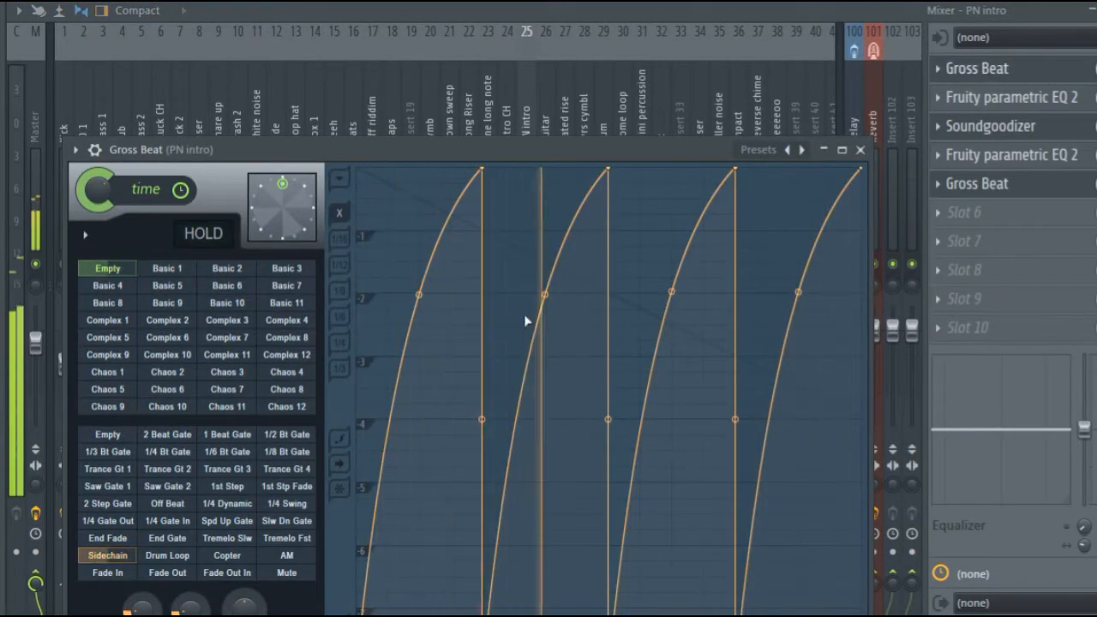
{"action": "left_click_drag", "start_coordinate": [530, 149], "coordinate": [513, 2]}
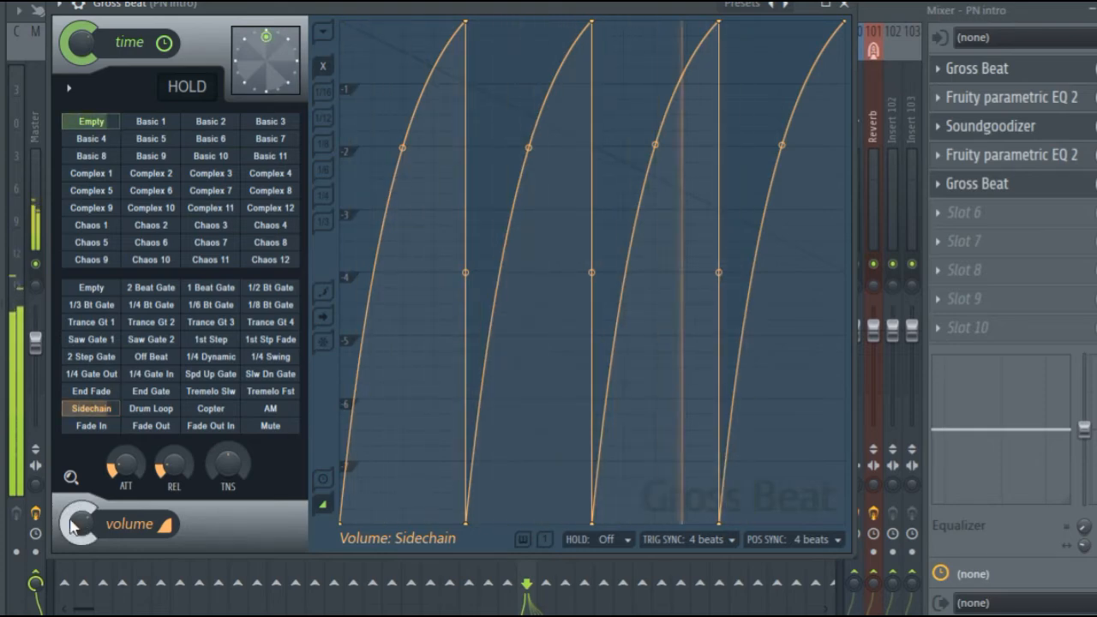
Inspect the two Fruity parametric EQ 2 effects and the Soundgoodizer on the PN intro track, closing each one
{"action": "left_click", "coordinate": [1002, 105]}
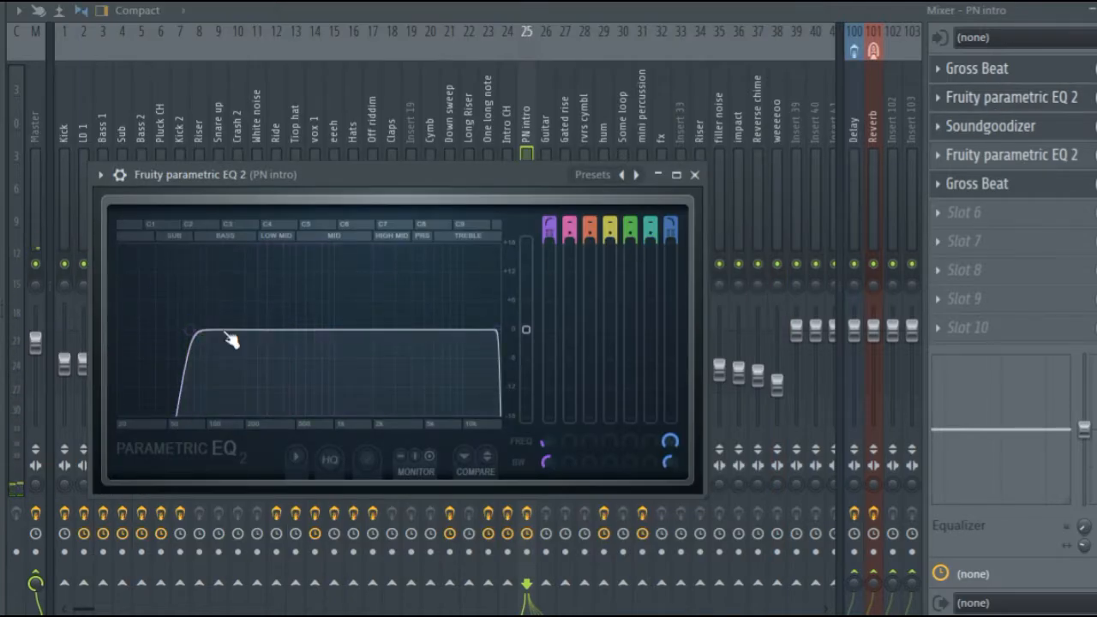
{"action": "left_click", "coordinate": [695, 175]}
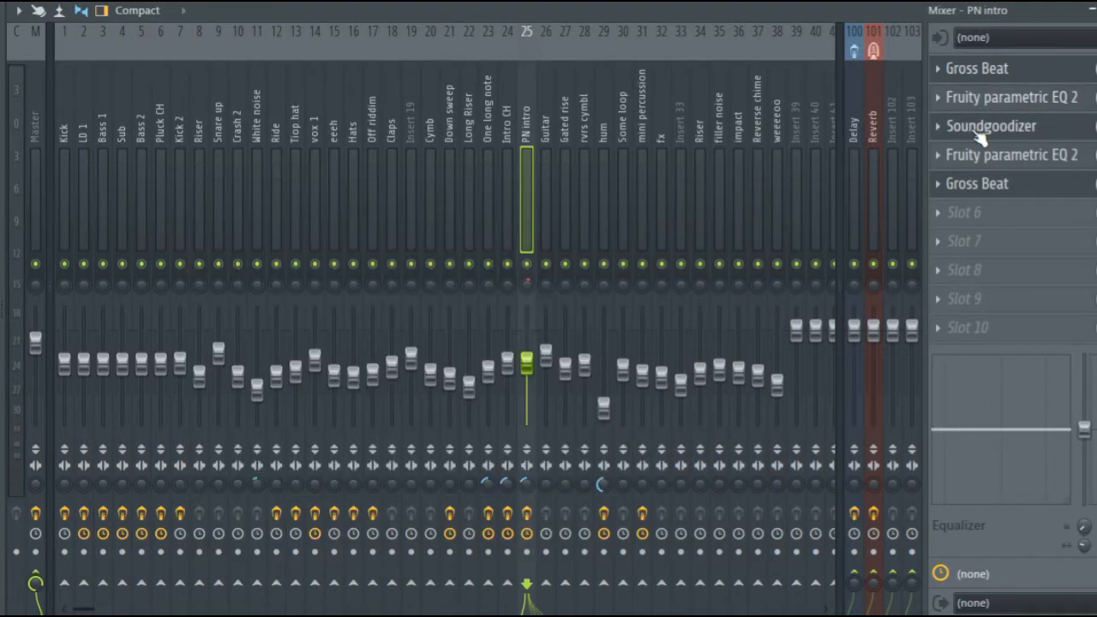
{"action": "left_click", "coordinate": [963, 135]}
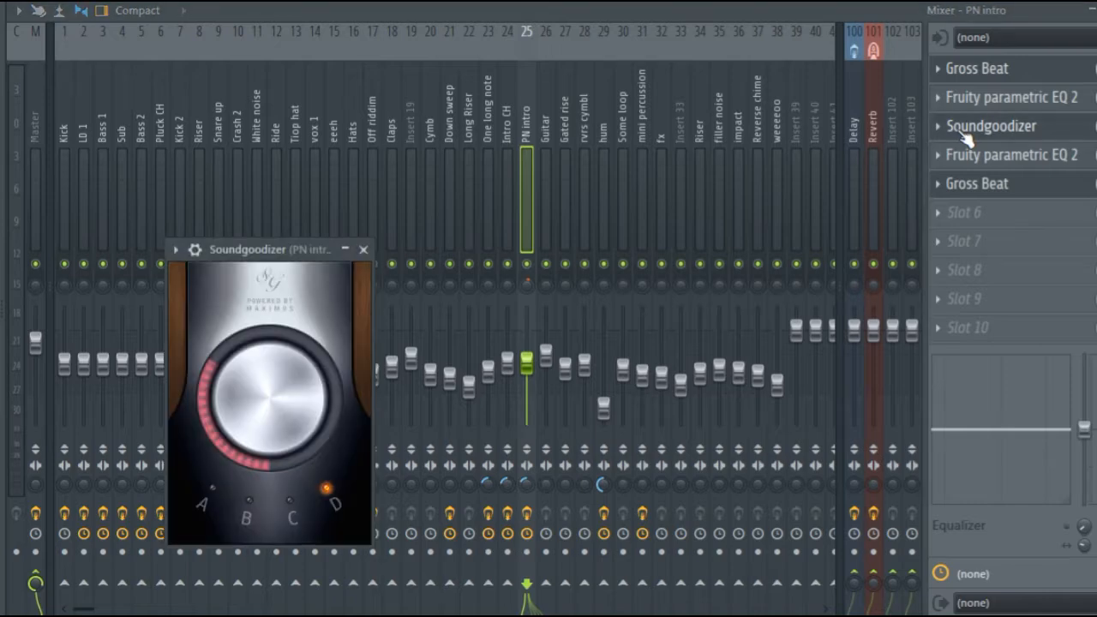
{"action": "left_click", "coordinate": [363, 250]}
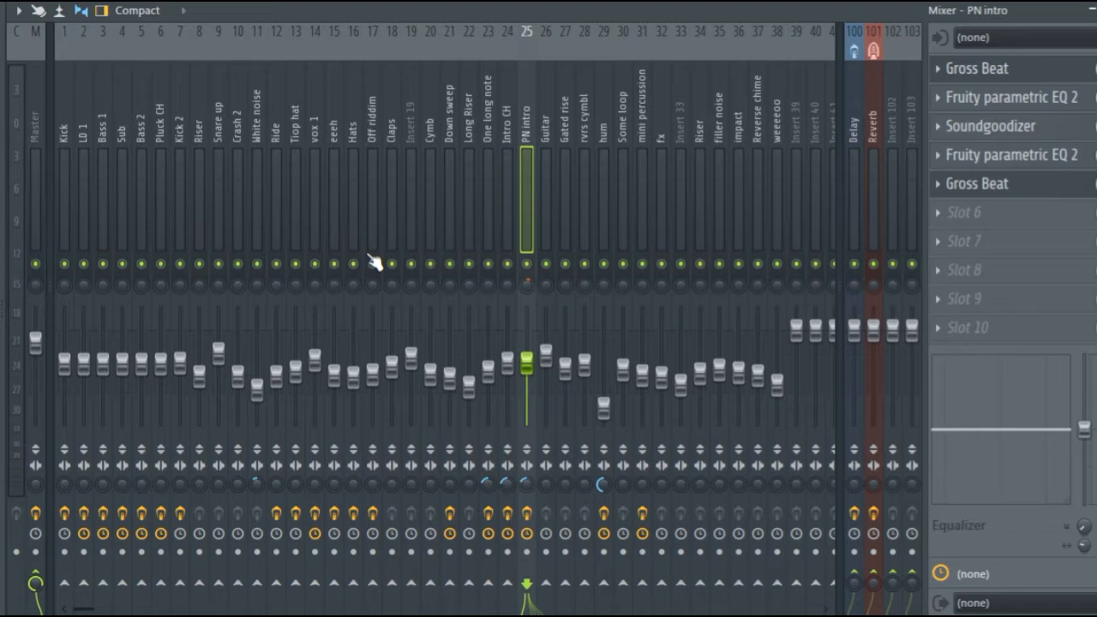
{"action": "left_click", "coordinate": [1044, 162]}
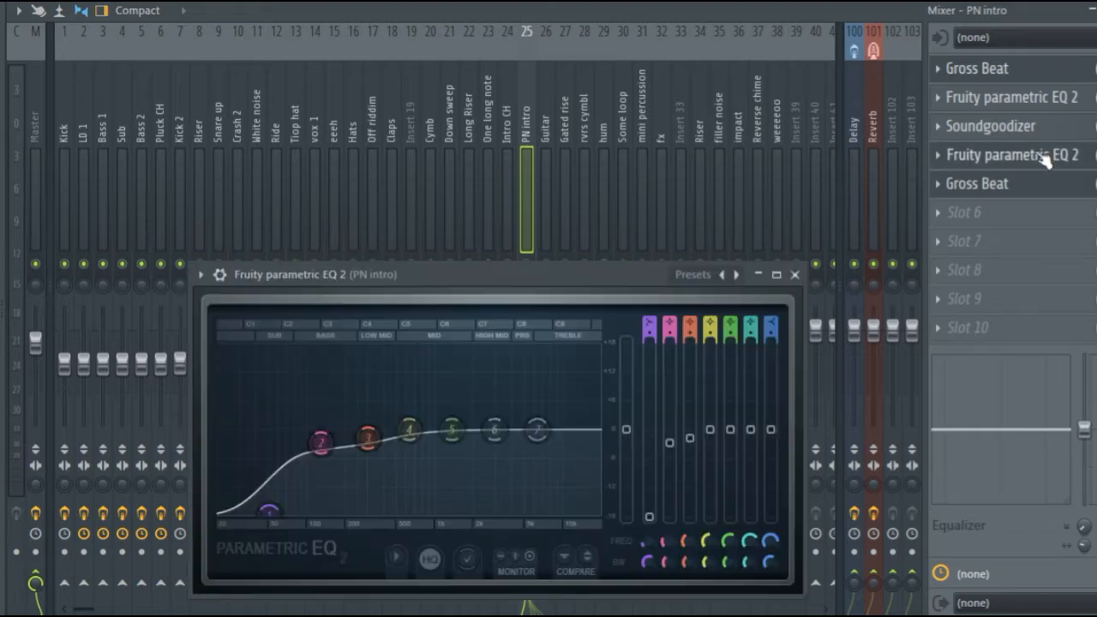
{"action": "left_click", "coordinate": [795, 275]}
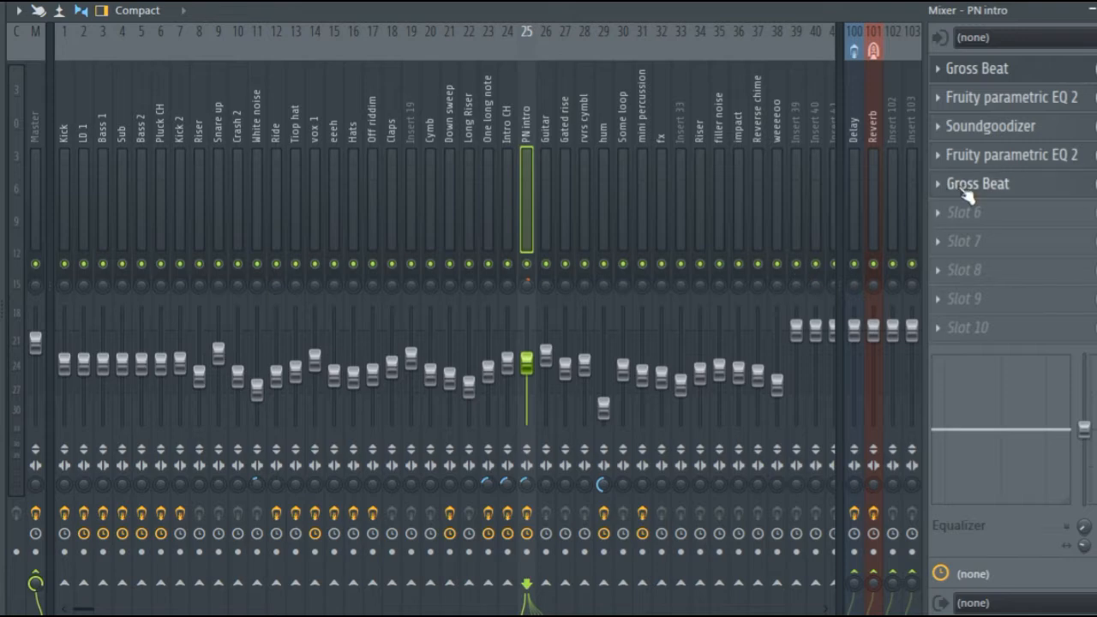
Inspect the second Gross Beat on the PN intro track in slot 5, auditioning the pattern, and close it
{"action": "left_click", "coordinate": [965, 196]}
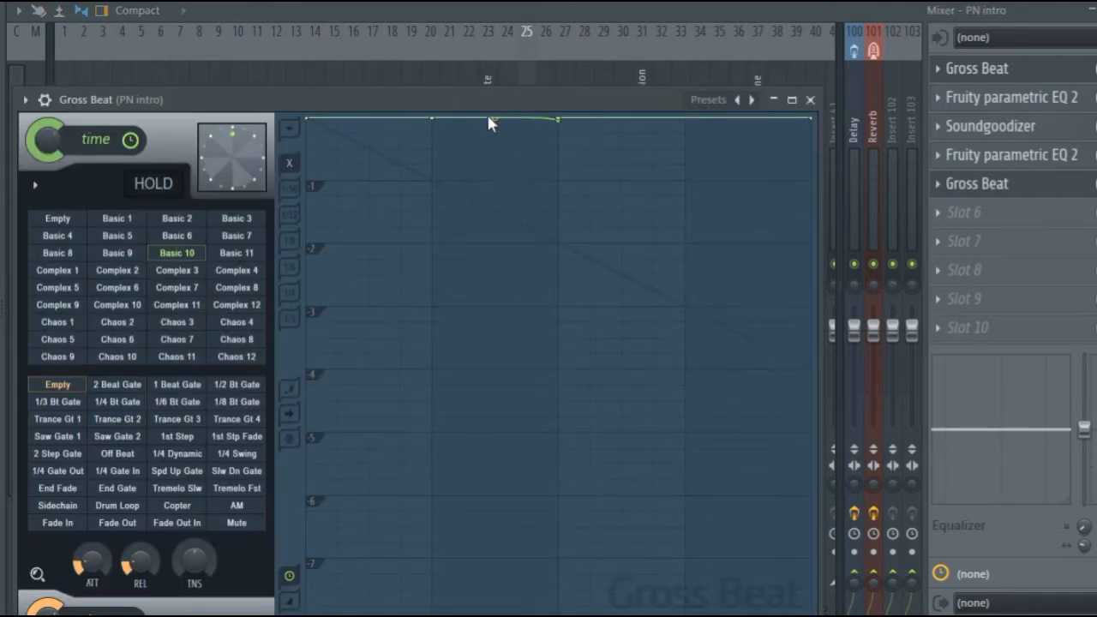
{"action": "key", "text": "space"}
{"action": "key", "text": "space"}
{"action": "key", "text": "space"}
{"action": "key", "text": "space"}
{"action": "left_click", "coordinate": [977, 184]}
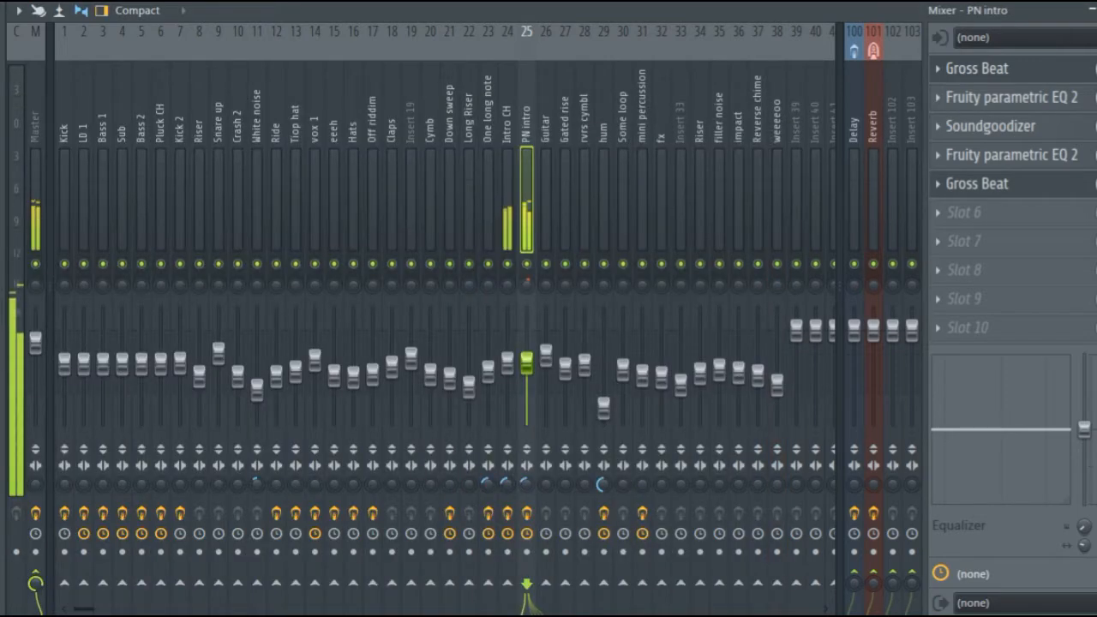
Compare the effect chains of the Intro CH and PN intro mixer tracks, then return to the playlist
{"action": "left_click", "coordinate": [507, 167]}
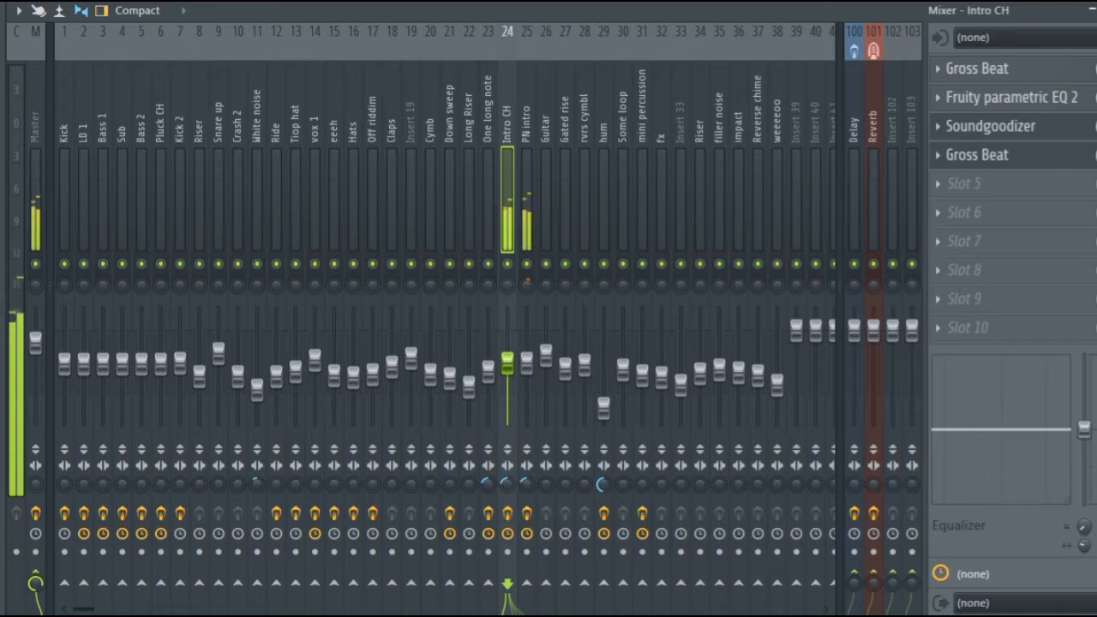
{"action": "left_click", "coordinate": [531, 160]}
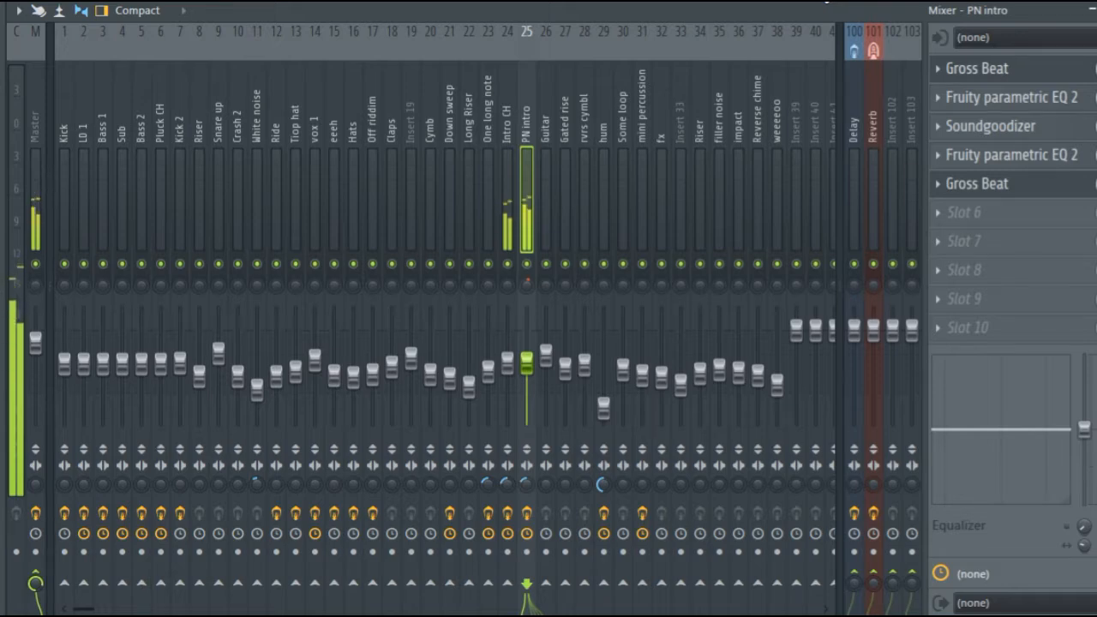
{"action": "left_click", "coordinate": [825, 1]}
{"action": "left_click", "coordinate": [742, 1]}
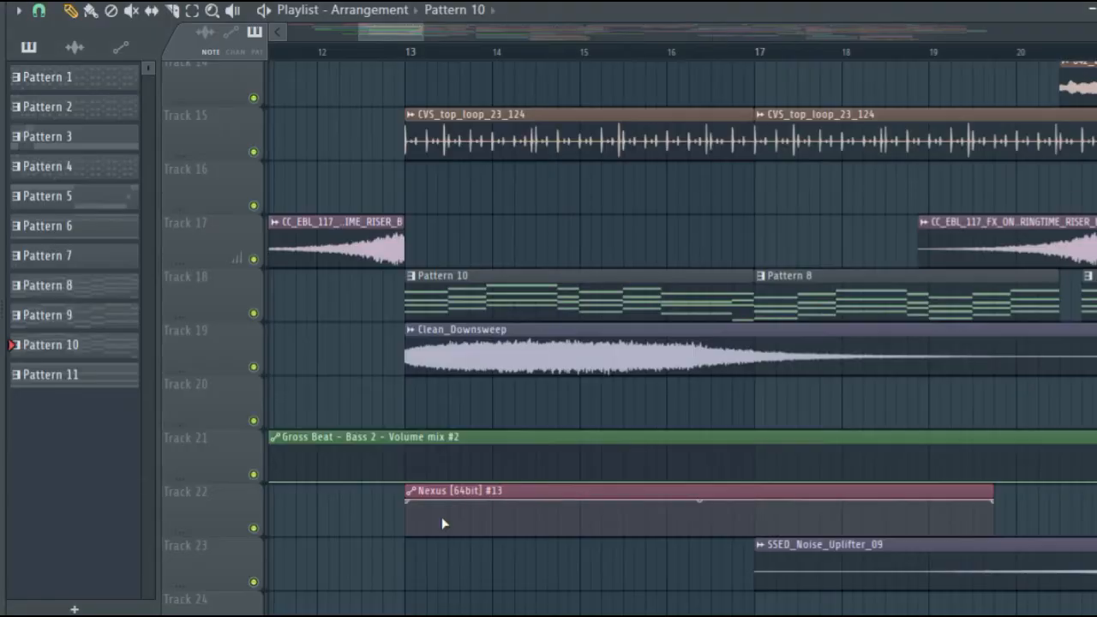
Audition the CVS_top_loop_23_124 clip on Track 15, starting at bar 13
{"action": "scroll", "coordinate": [446, 518], "scroll_direction": "down", "scroll_amount": 4}
{"action": "scroll", "coordinate": [454, 512], "scroll_direction": "up", "scroll_amount": 8}
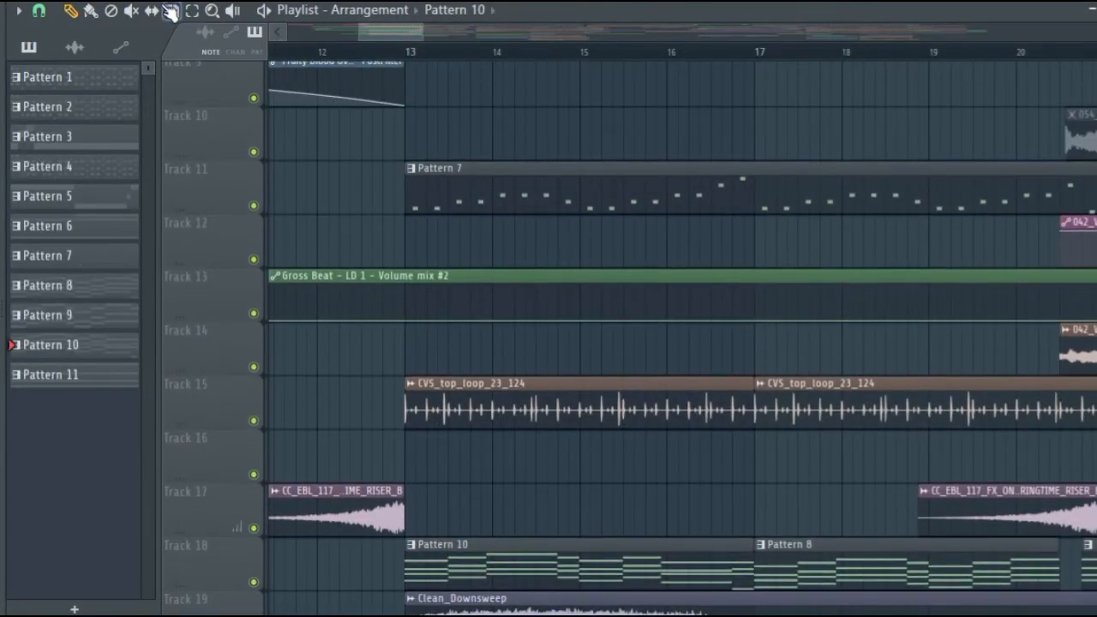
{"action": "left_click", "coordinate": [405, 406]}
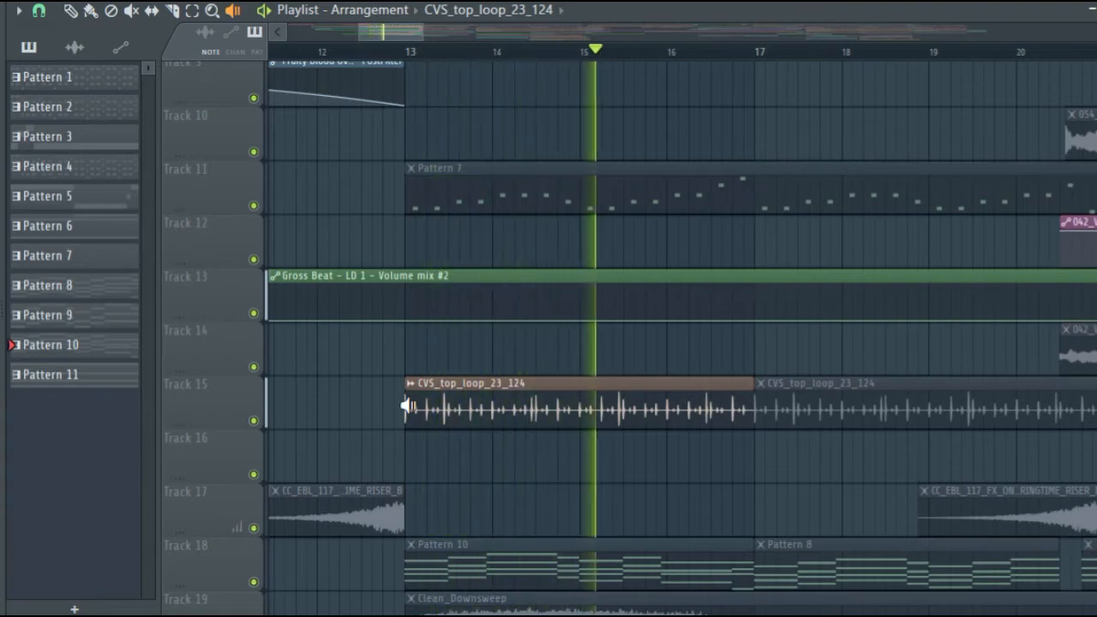
Audition the Clean_Downsweep clip on Track 19 from bar 13 and stop its playback
{"action": "scroll", "coordinate": [408, 406], "scroll_direction": "down", "scroll_amount": 3}
{"action": "scroll", "coordinate": [219, 223], "scroll_direction": "down", "scroll_amount": 1}
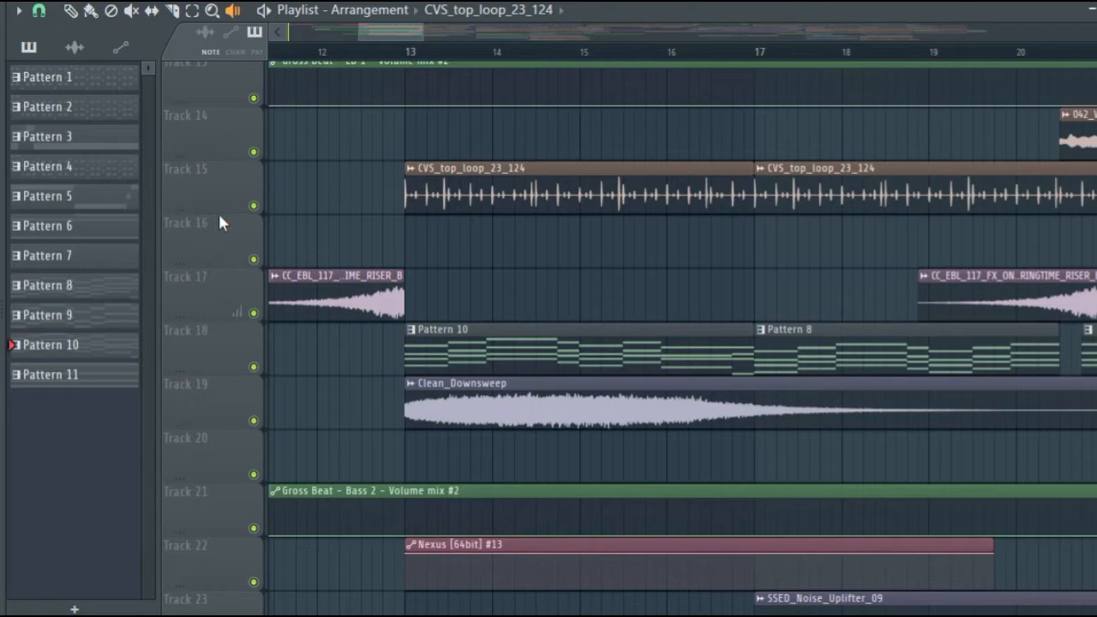
{"action": "right_click", "coordinate": [409, 421]}
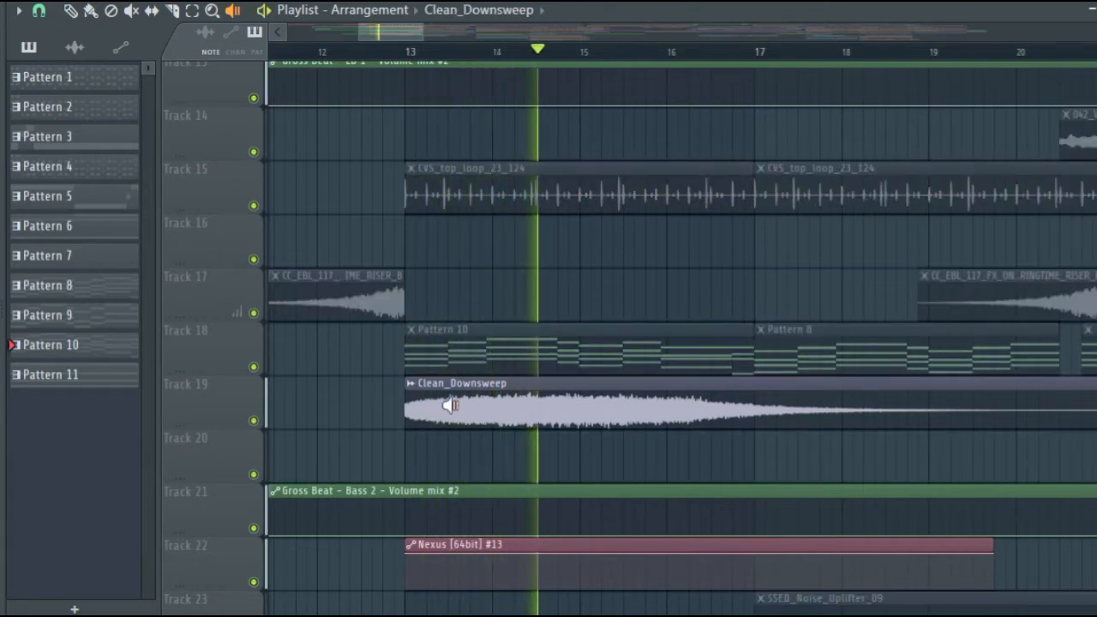
{"action": "right_click", "coordinate": [407, 421]}
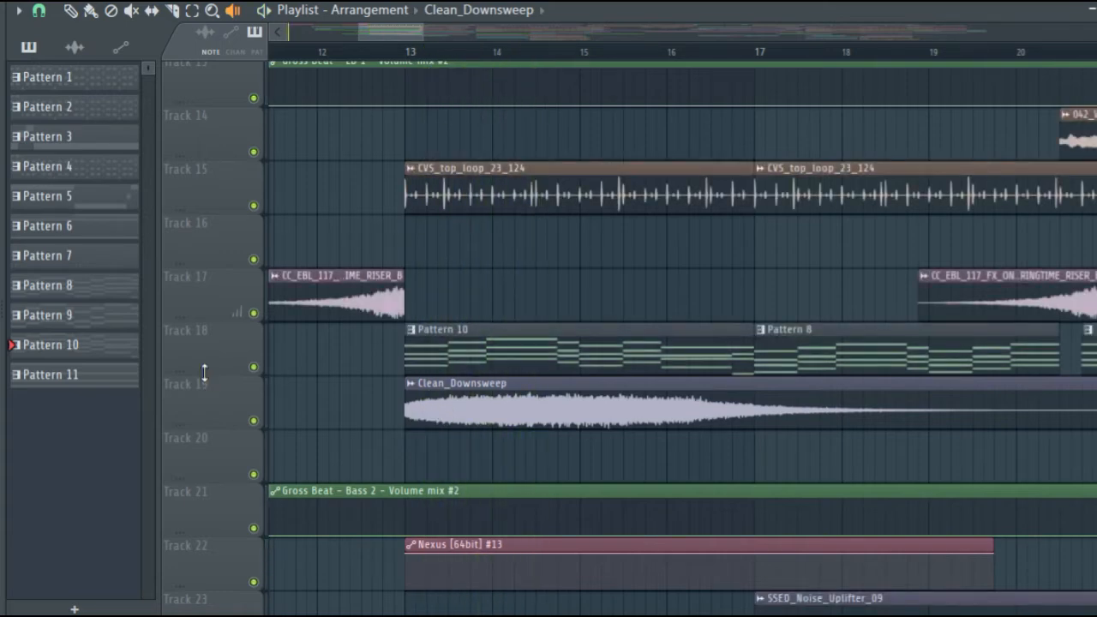
Isolate Tracks 15, 18 and 19, play them together from bar 13, and stop playback
{"action": "left_click", "coordinate": [255, 369], "text": "ctrl"}
{"action": "left_click", "coordinate": [254, 421]}
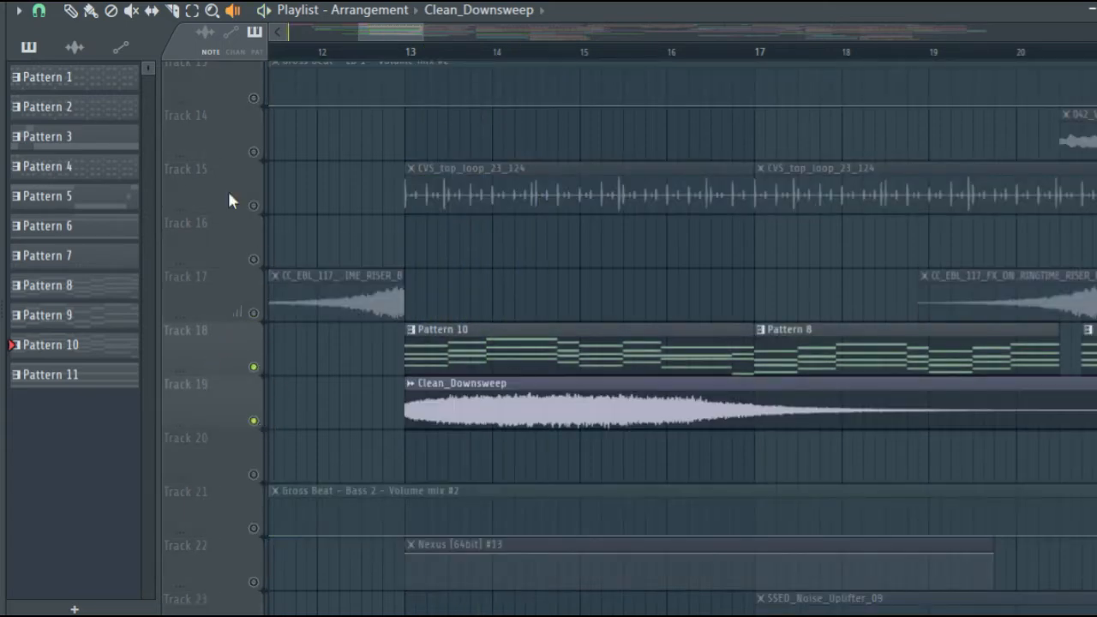
{"action": "left_click", "coordinate": [254, 207]}
{"action": "left_click", "coordinate": [417, 56]}
{"action": "key", "text": "space"}
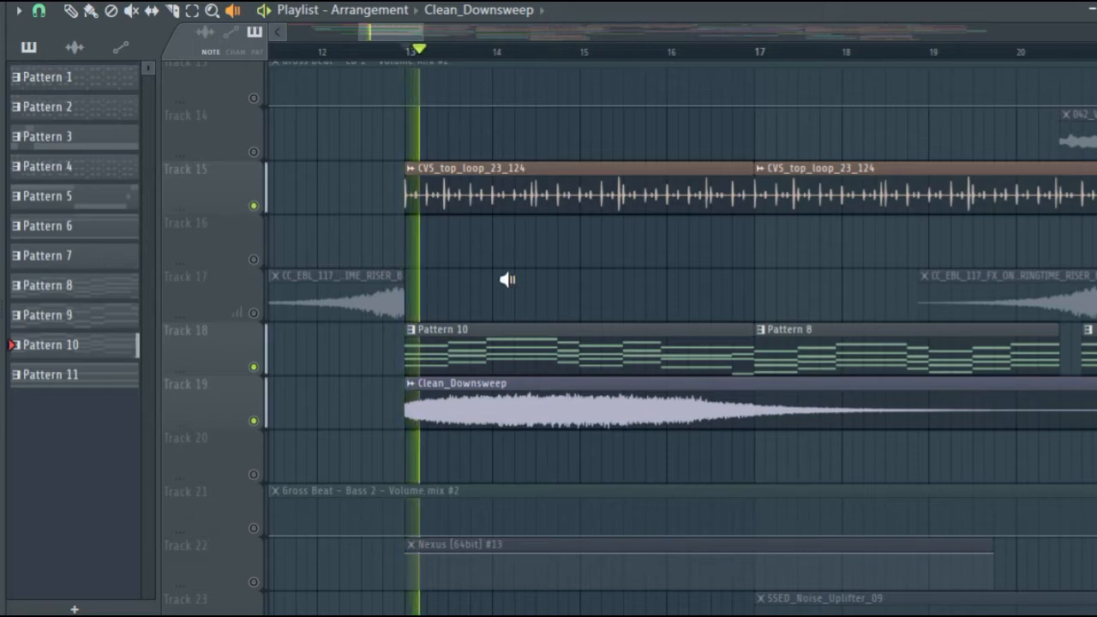
{"action": "scroll", "coordinate": [504, 291], "scroll_direction": "down", "scroll_amount": 4}
{"action": "scroll", "coordinate": [503, 294], "scroll_direction": "up", "scroll_amount": 3}
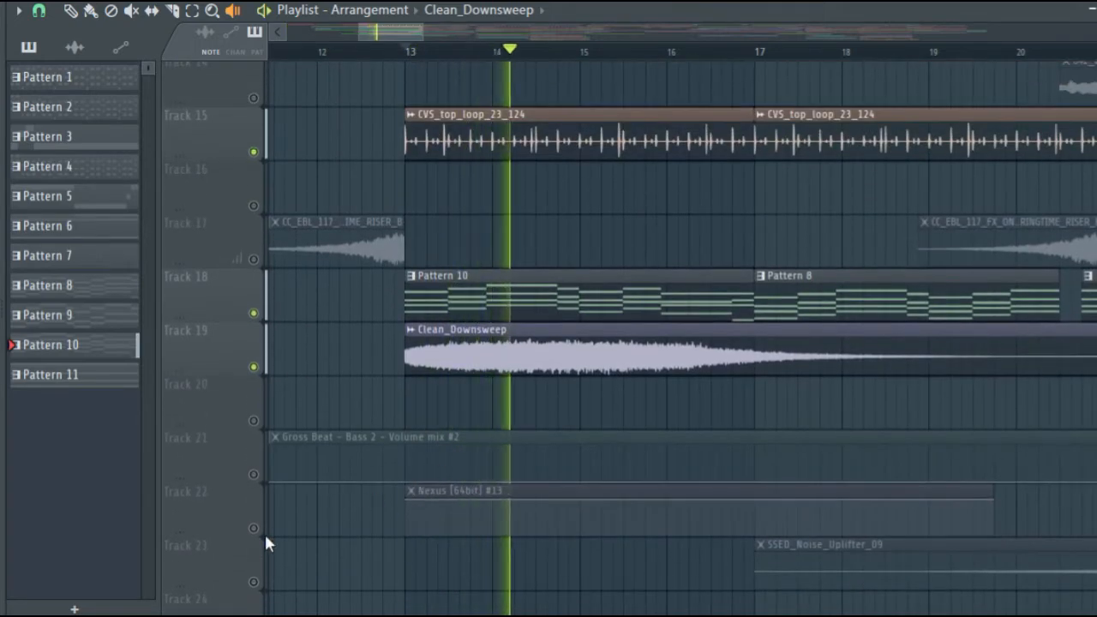
{"action": "scroll", "coordinate": [265, 535], "scroll_direction": "up", "scroll_amount": 9}
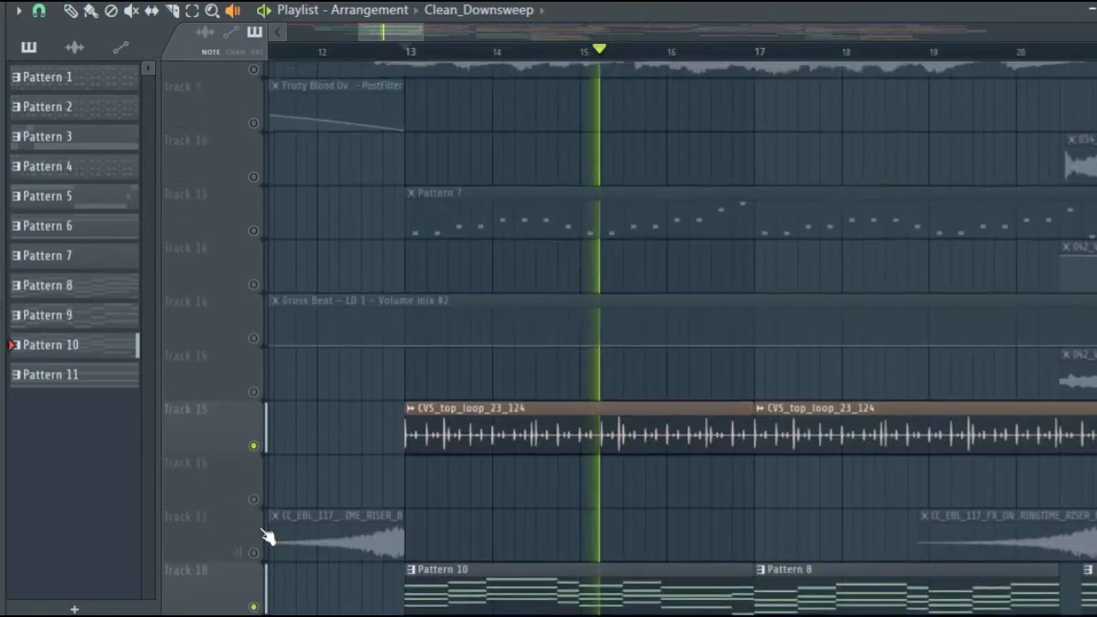
{"action": "key", "text": "space"}
Solo Track 11 to show Pattern 7, then re-enable all the playlist tracks
{"action": "left_click", "coordinate": [254, 422]}
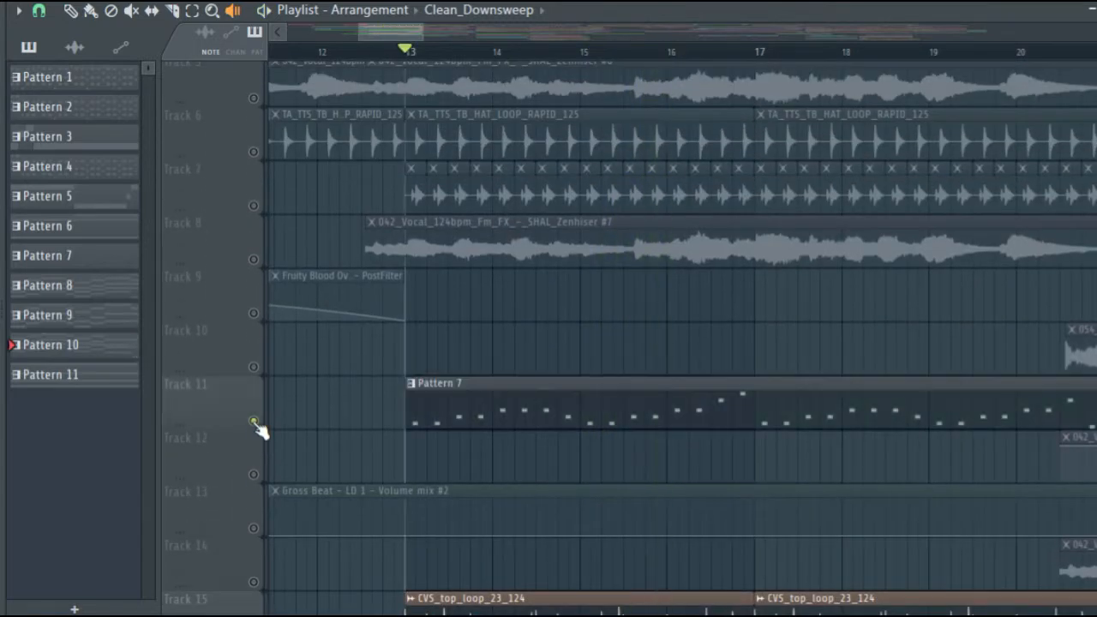
{"action": "left_click", "coordinate": [410, 420]}
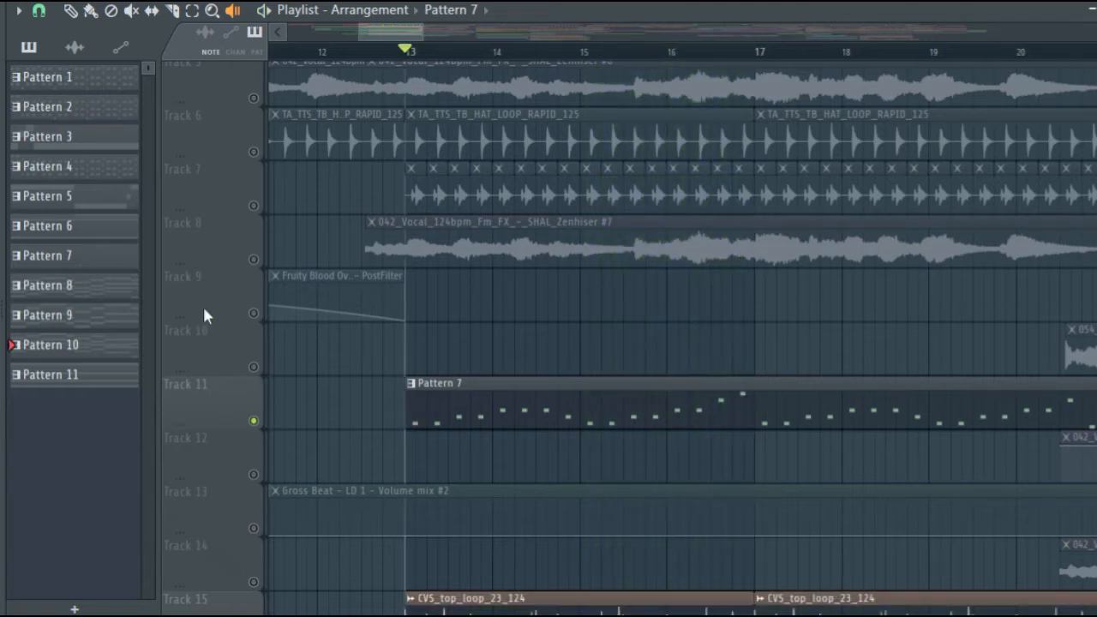
{"action": "left_click", "coordinate": [254, 259]}
{"action": "right_click", "coordinate": [254, 314]}
{"action": "right_click", "coordinate": [255, 314]}
Audition the MikeWilliamsHiHat clips on Track 7 and the TA_TTS_TB_HAT_LOOP_RAPID_125 clip on Track 6
{"action": "scroll", "coordinate": [386, 272], "scroll_direction": "up", "scroll_amount": 3}
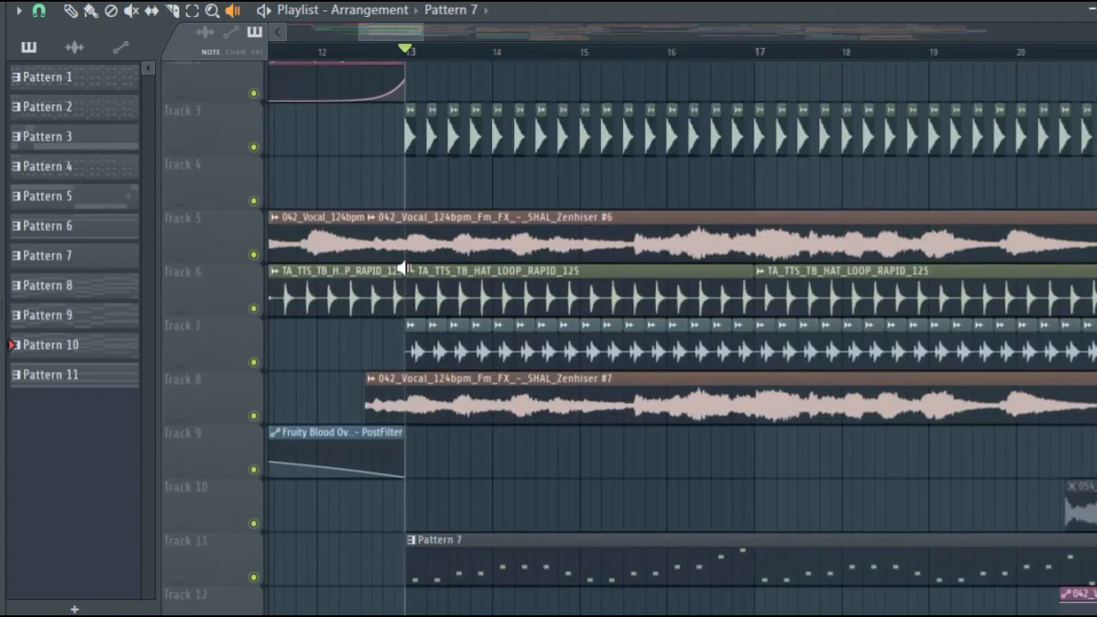
{"action": "left_click", "coordinate": [415, 354]}
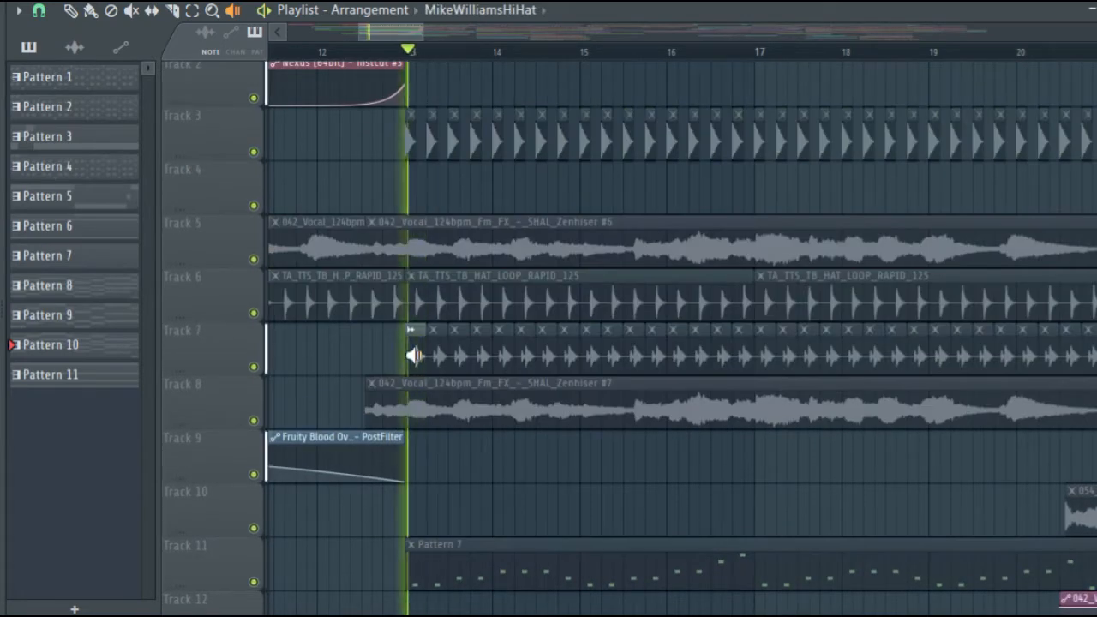
{"action": "left_click_drag", "start_coordinate": [415, 355], "coordinate": [628, 351]}
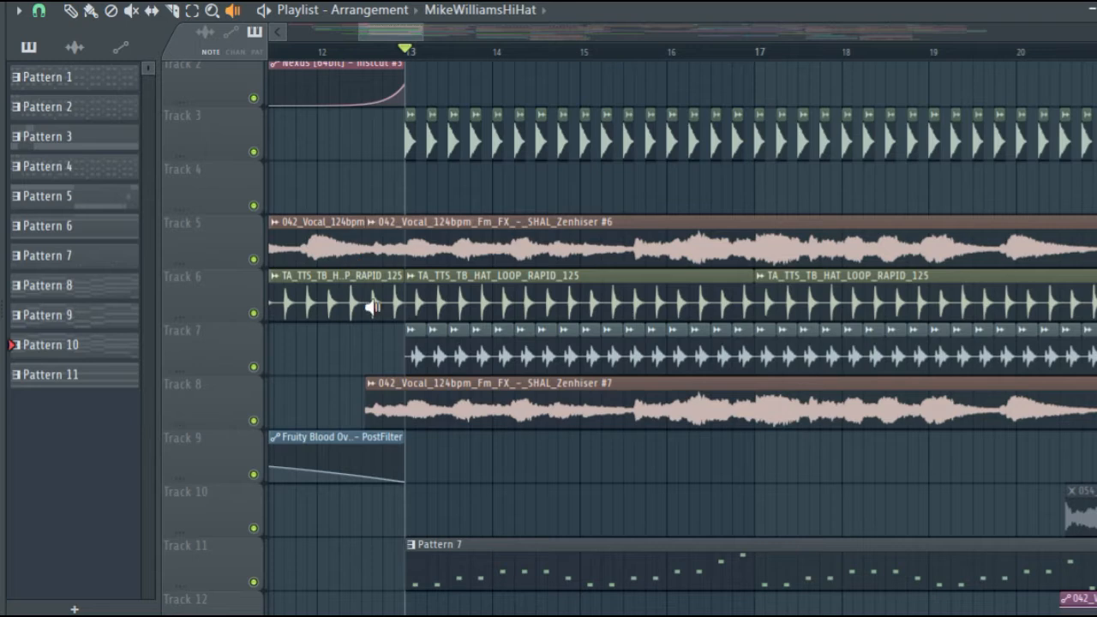
{"action": "left_click_drag", "start_coordinate": [413, 314], "coordinate": [409, 314]}
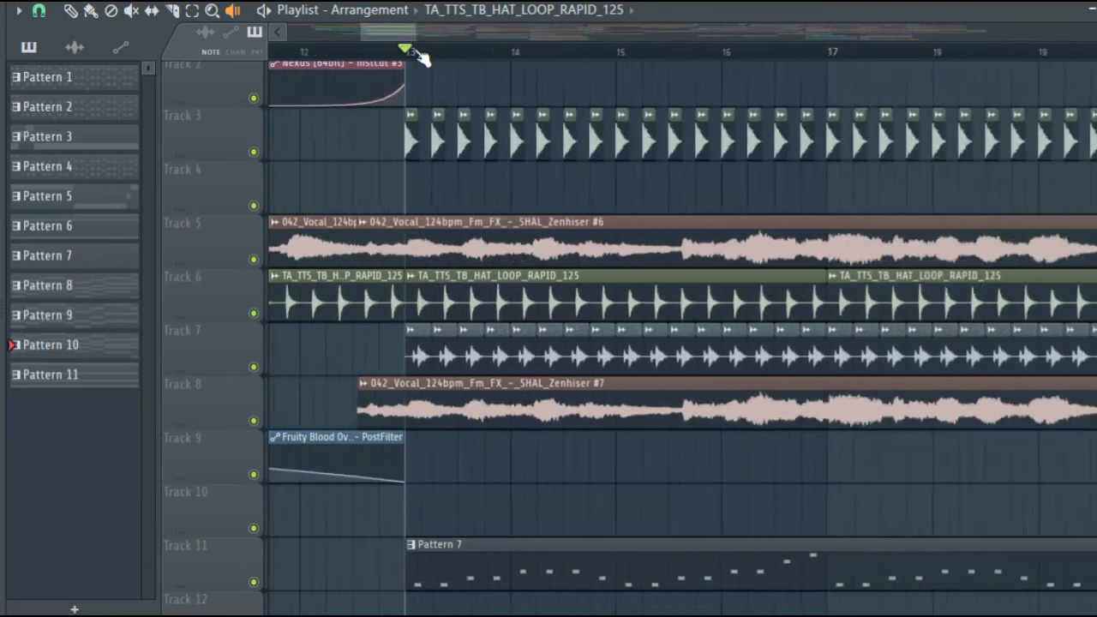
Solo Track 8 and play its 042_Vocal_124bpm #7 clip from bar 13
{"action": "scroll", "coordinate": [413, 196], "scroll_direction": "down", "scroll_amount": 3}
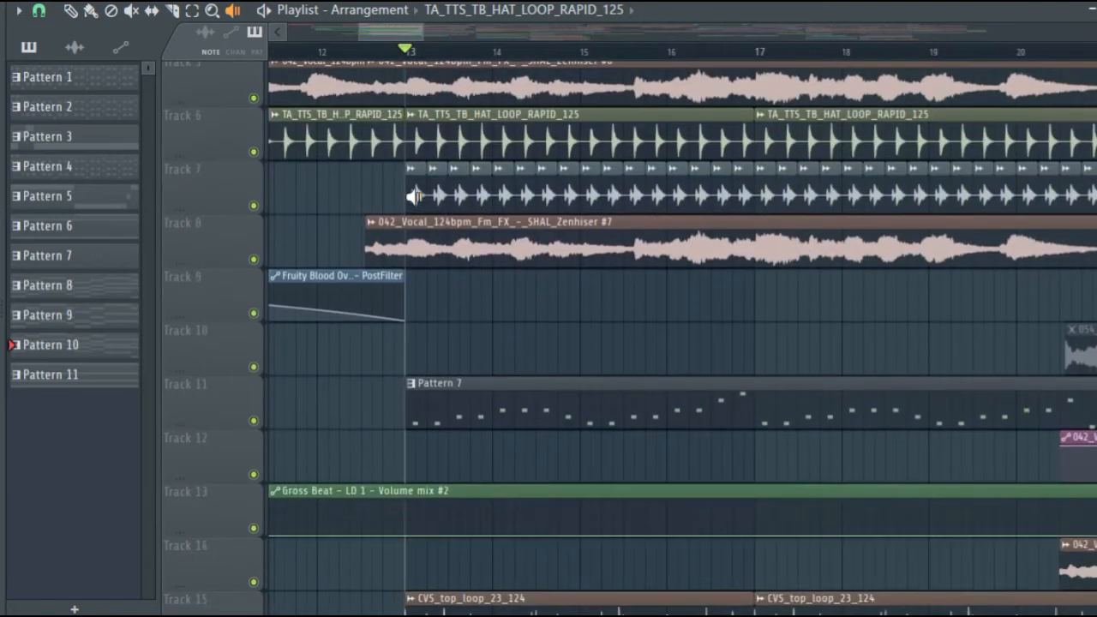
{"action": "right_click", "coordinate": [258, 261]}
{"action": "key", "text": "space"}
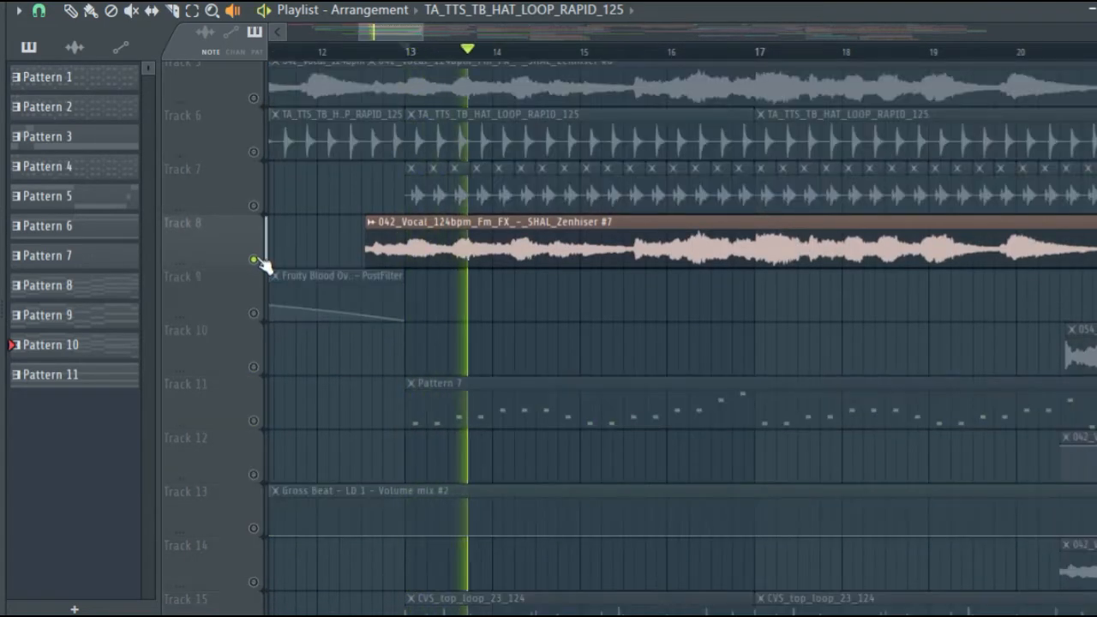
{"action": "scroll", "coordinate": [491, 298], "scroll_direction": "up", "scroll_amount": 1}
{"action": "scroll", "coordinate": [491, 298], "scroll_direction": "up", "scroll_amount": 1}
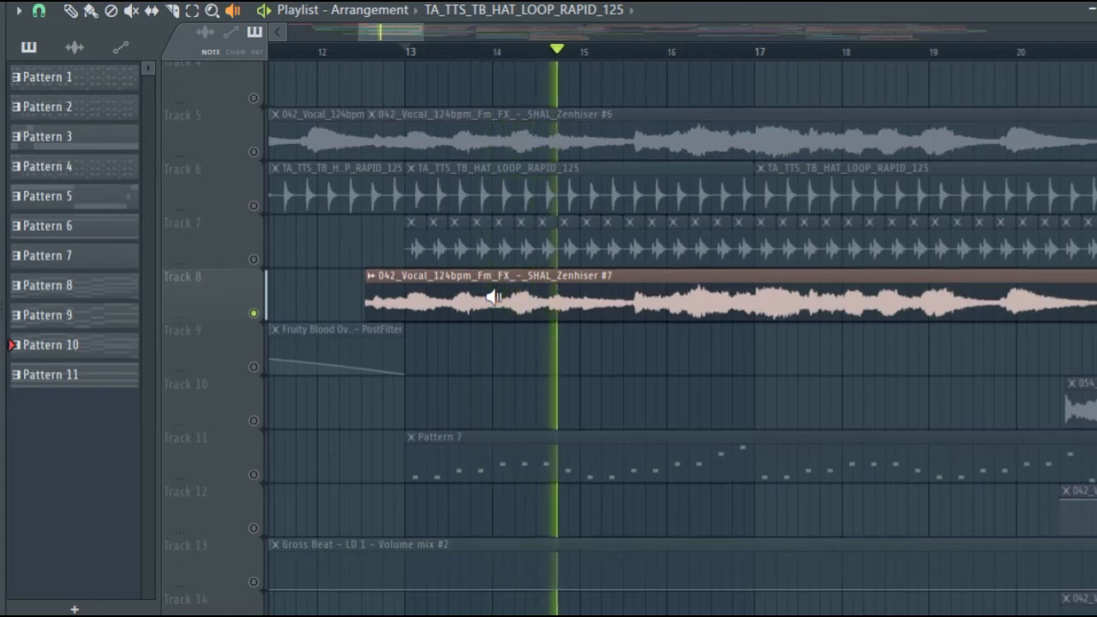
Enable Track 5 to hear both 042_Vocal clips together, then re-enable all the playlist tracks
{"action": "left_click", "coordinate": [254, 153]}
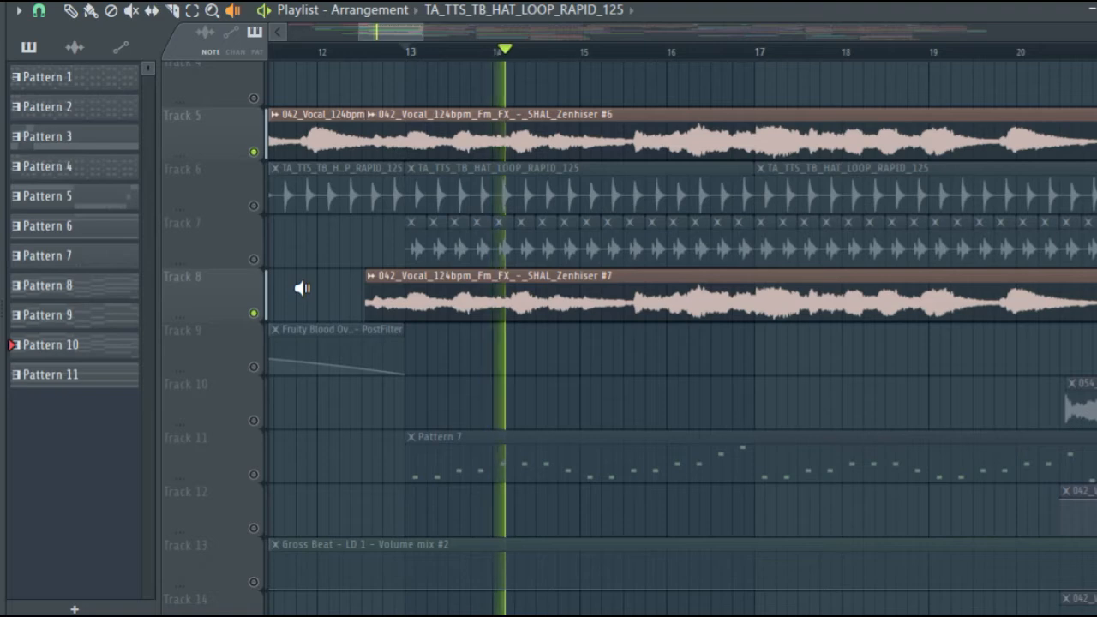
{"action": "scroll", "coordinate": [323, 275], "scroll_direction": "up", "scroll_amount": 2}
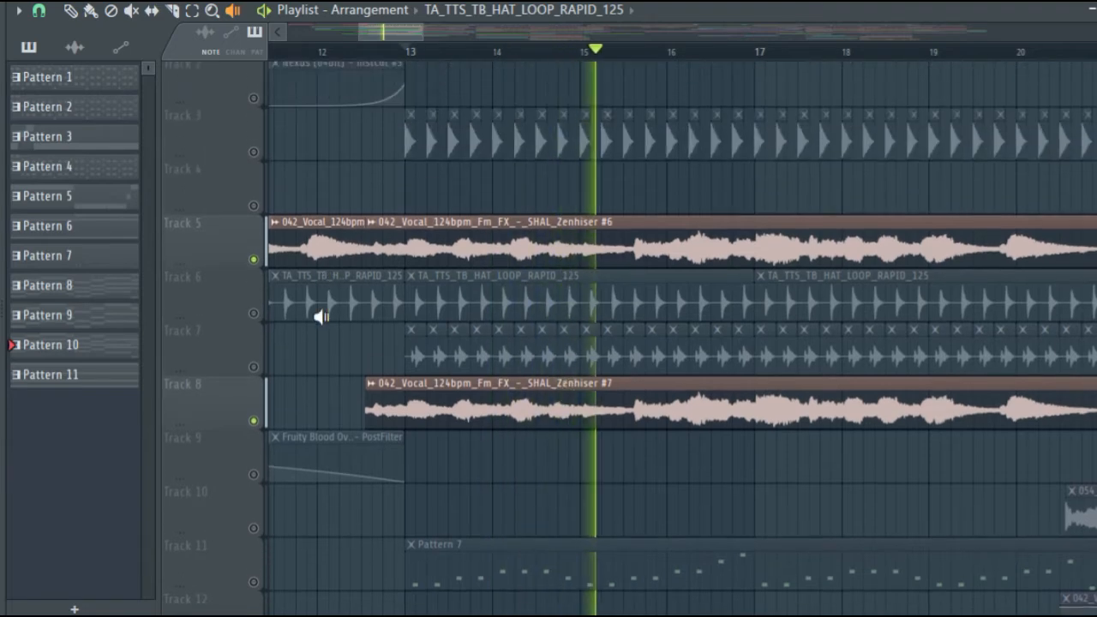
{"action": "scroll", "coordinate": [266, 318], "scroll_direction": "up", "scroll_amount": 1}
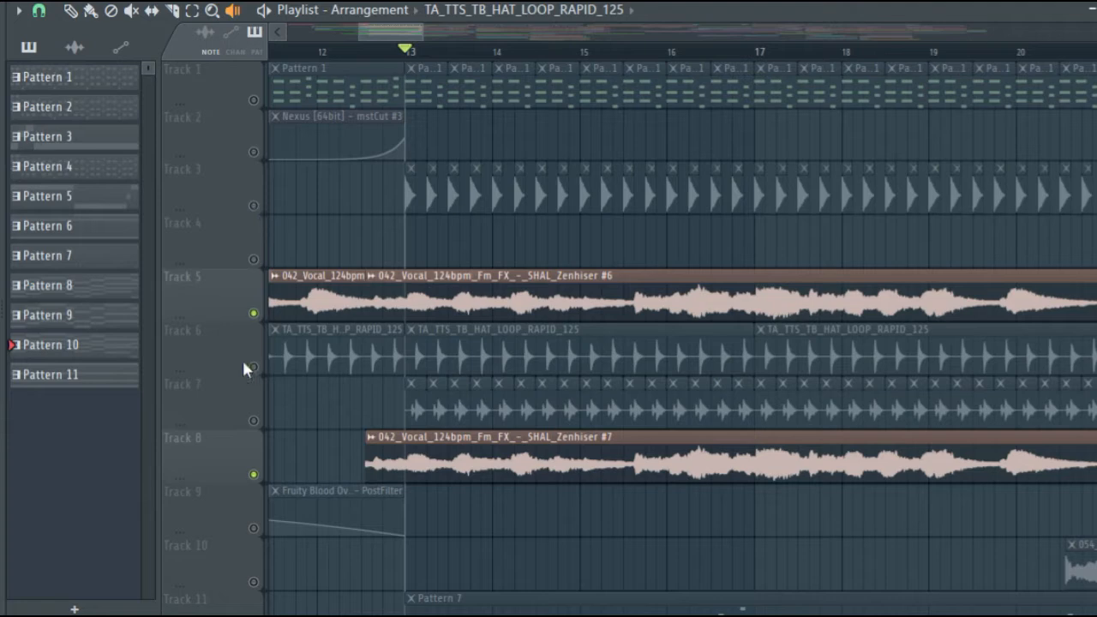
{"action": "left_click", "coordinate": [254, 473]}
{"action": "right_click", "coordinate": [255, 369]}
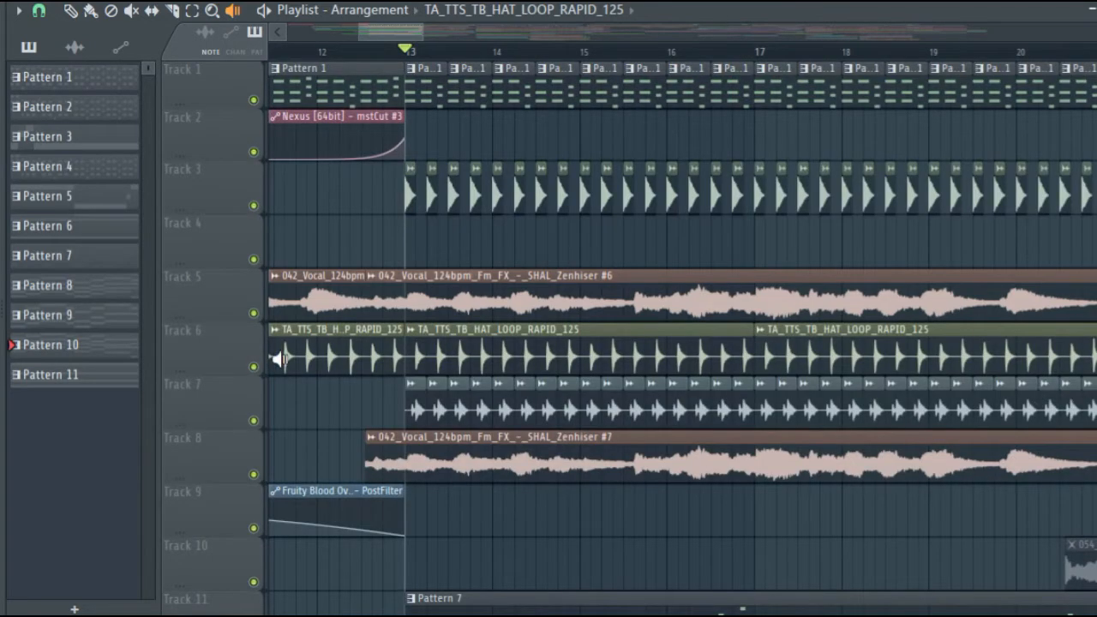
Audition the Attack Kick 25 clips on Track 3, then play the full section with Track 8 muted and unmuted again
{"action": "left_click_drag", "start_coordinate": [407, 204], "coordinate": [495, 204]}
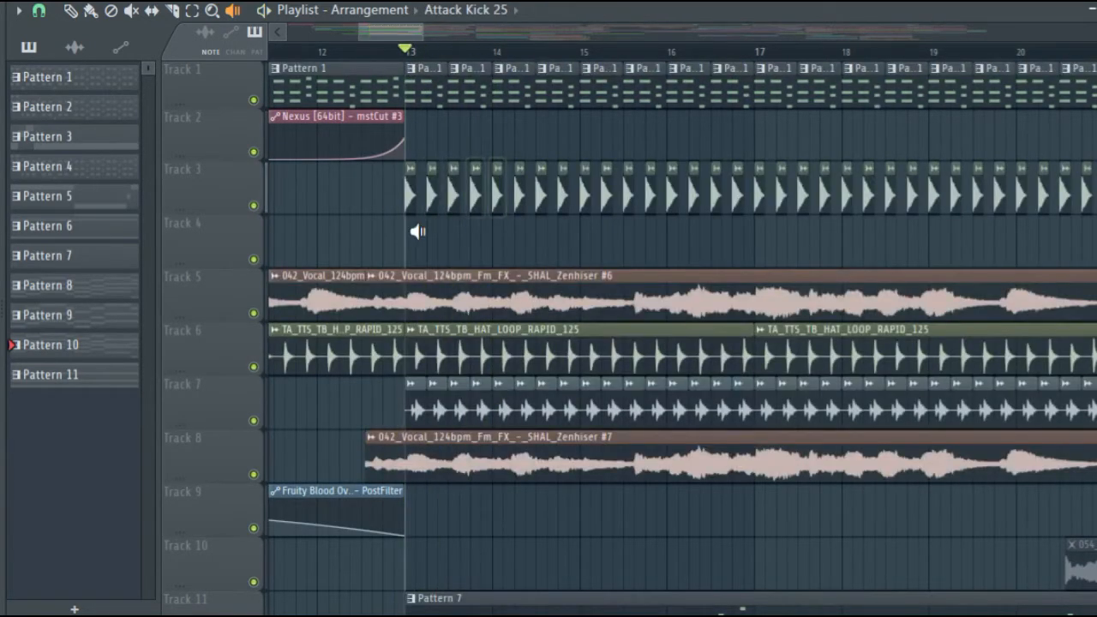
{"action": "left_click", "coordinate": [255, 473]}
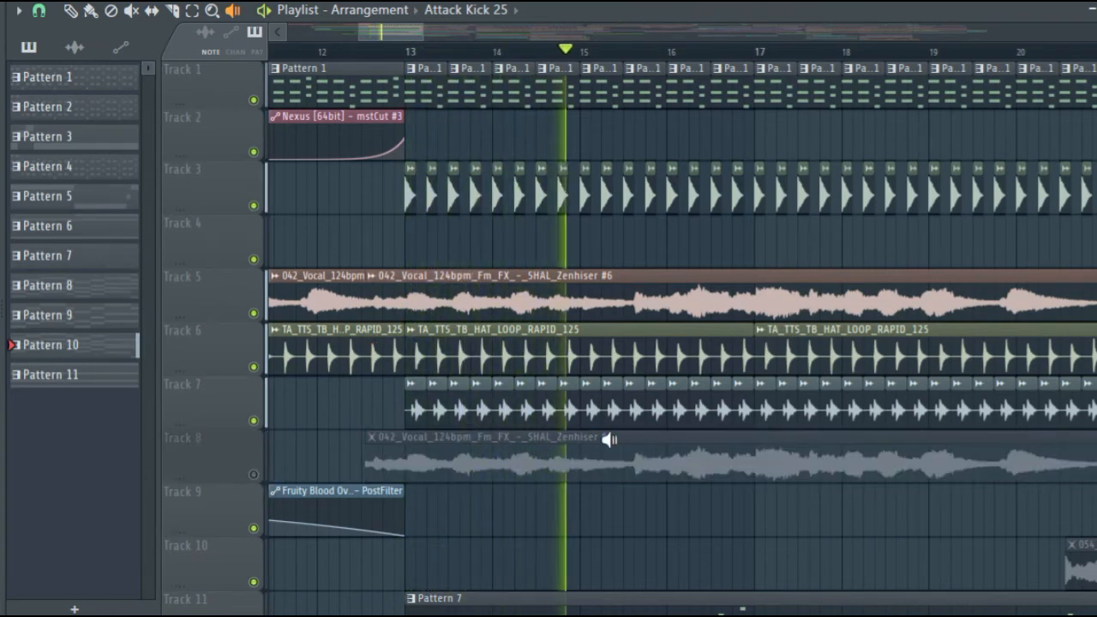
{"action": "left_click", "coordinate": [254, 473]}
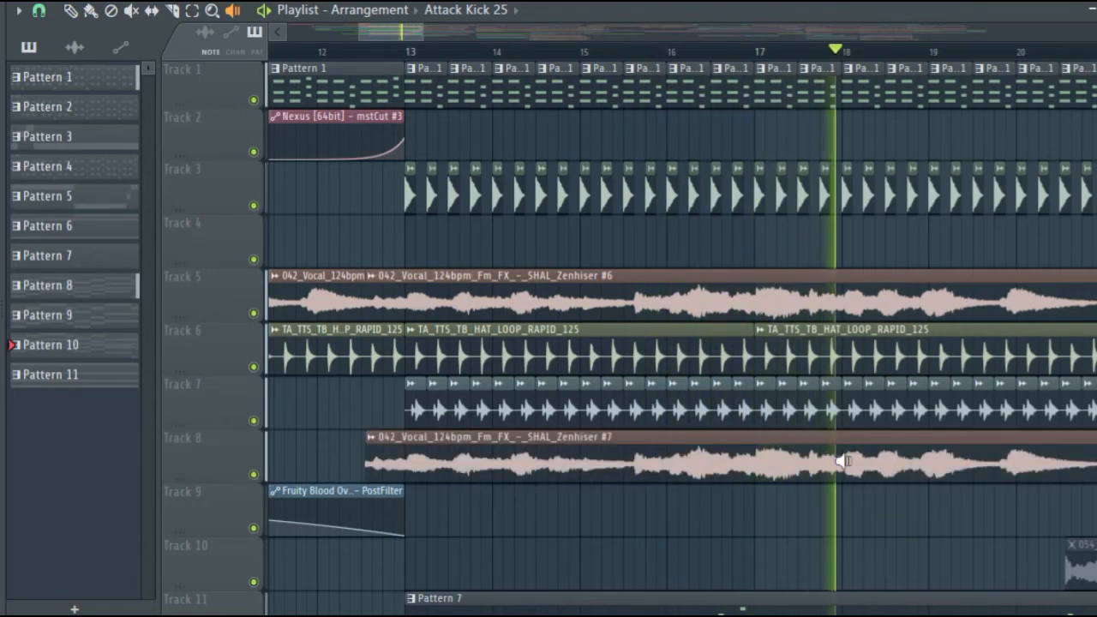
Play the build-up section from bar 21 and examine the clips and automation across its tracks
{"action": "left_click_drag", "start_coordinate": [386, 34], "coordinate": [445, 39]}
{"action": "scroll", "coordinate": [431, 66], "scroll_direction": "down", "scroll_amount": 5}
{"action": "scroll", "coordinate": [467, 220], "scroll_direction": "down", "scroll_amount": 4}
{"action": "scroll", "coordinate": [468, 220], "scroll_direction": "up", "scroll_amount": 4}
{"action": "scroll", "coordinate": [402, 60], "scroll_direction": "up", "scroll_amount": 6}
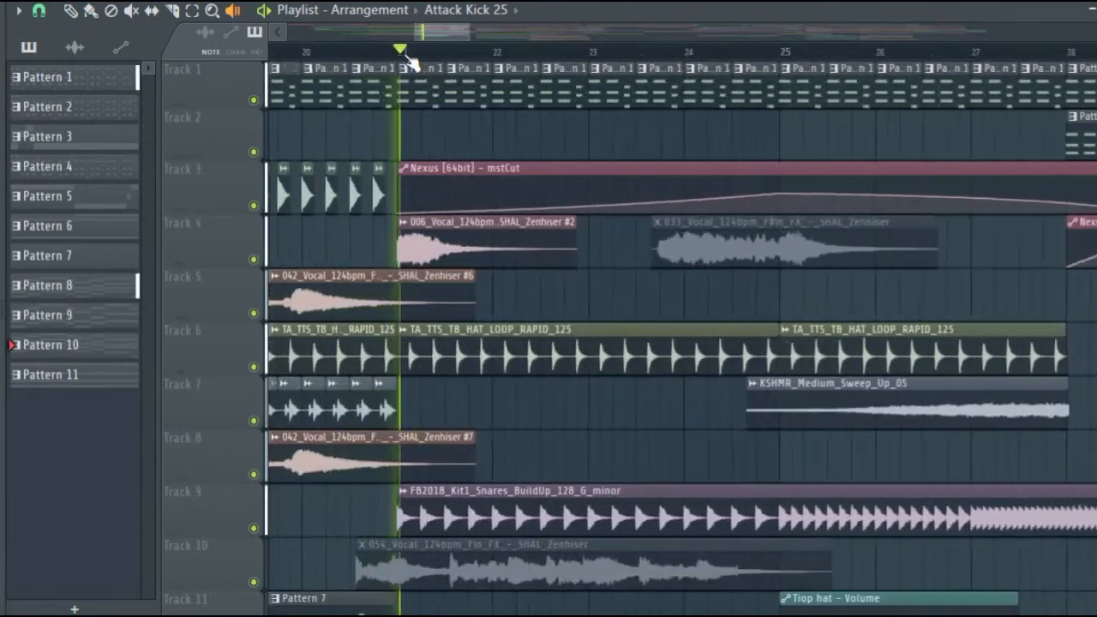
{"action": "scroll", "coordinate": [423, 179], "scroll_direction": "down", "scroll_amount": 9}
{"action": "scroll", "coordinate": [428, 183], "scroll_direction": "down", "scroll_amount": 9}
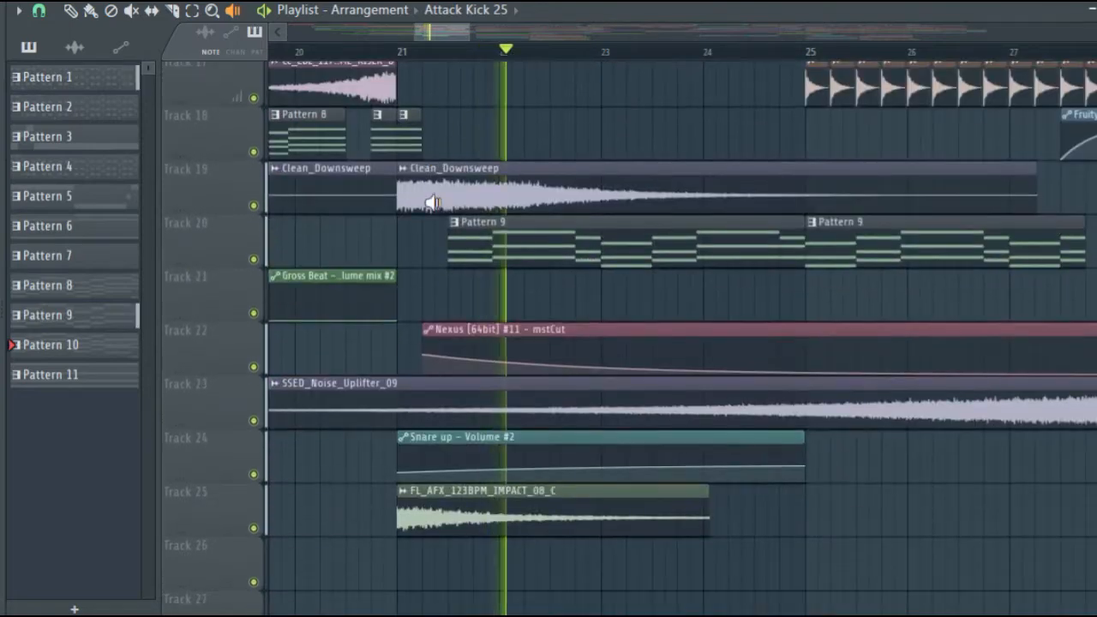
{"action": "scroll", "coordinate": [503, 284], "scroll_direction": "up", "scroll_amount": 9}
{"action": "scroll", "coordinate": [507, 284], "scroll_direction": "up", "scroll_amount": 3}
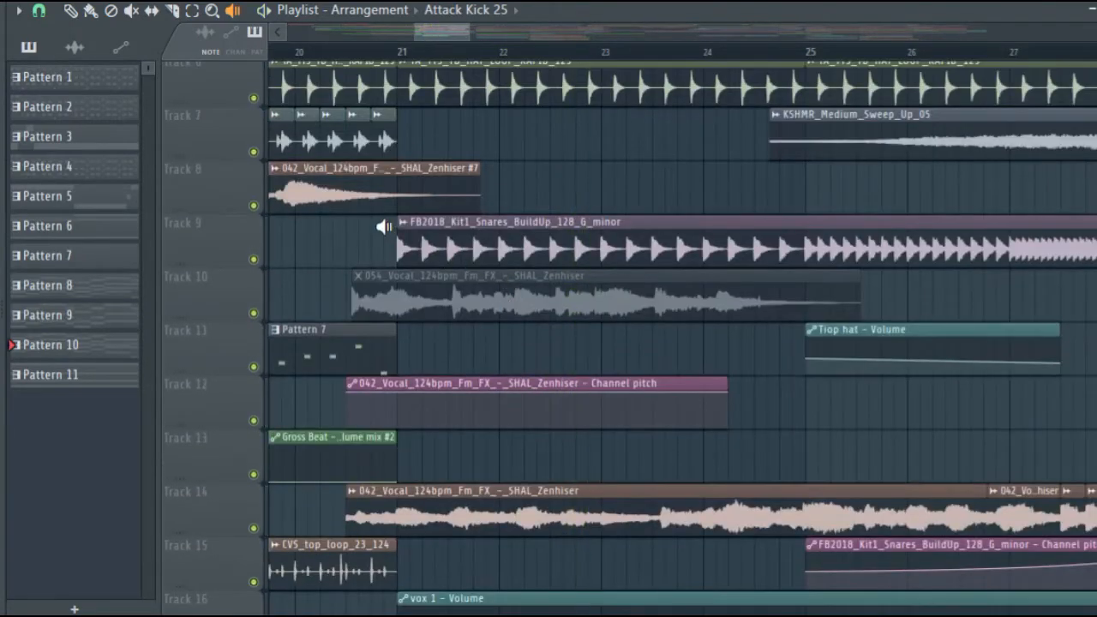
Audition the FB2018_Kit1_Snares_BuildUp_128_G_minor clip on Track 9 and the Clean_Downsweep clip at bar 21 on Track 19
{"action": "left_click", "coordinate": [399, 231]}
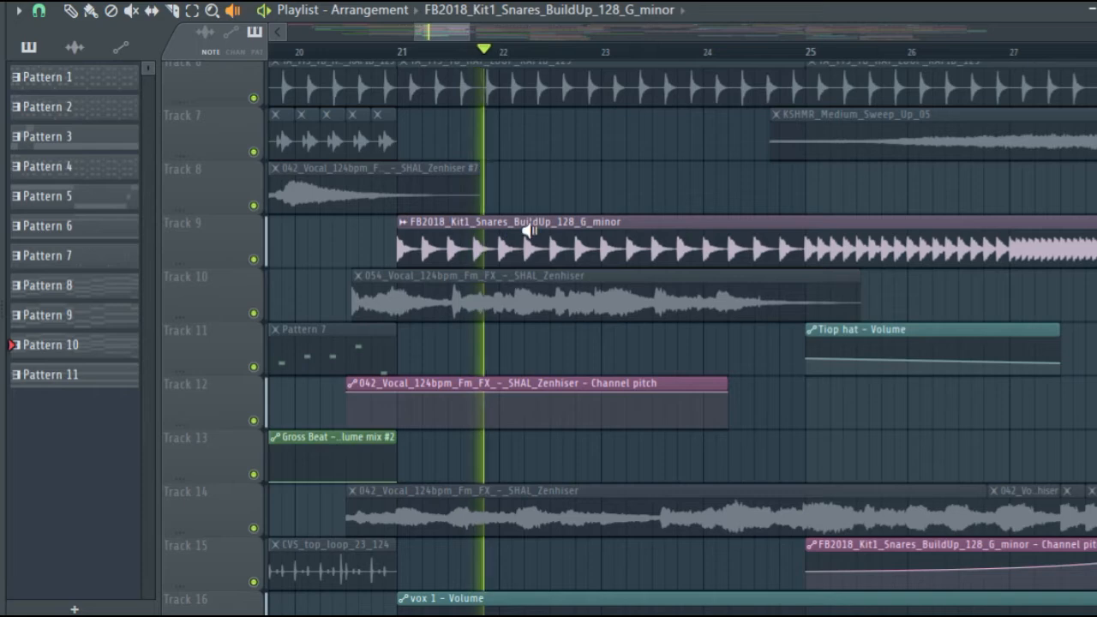
{"action": "left_click_drag", "start_coordinate": [529, 231], "coordinate": [714, 231]}
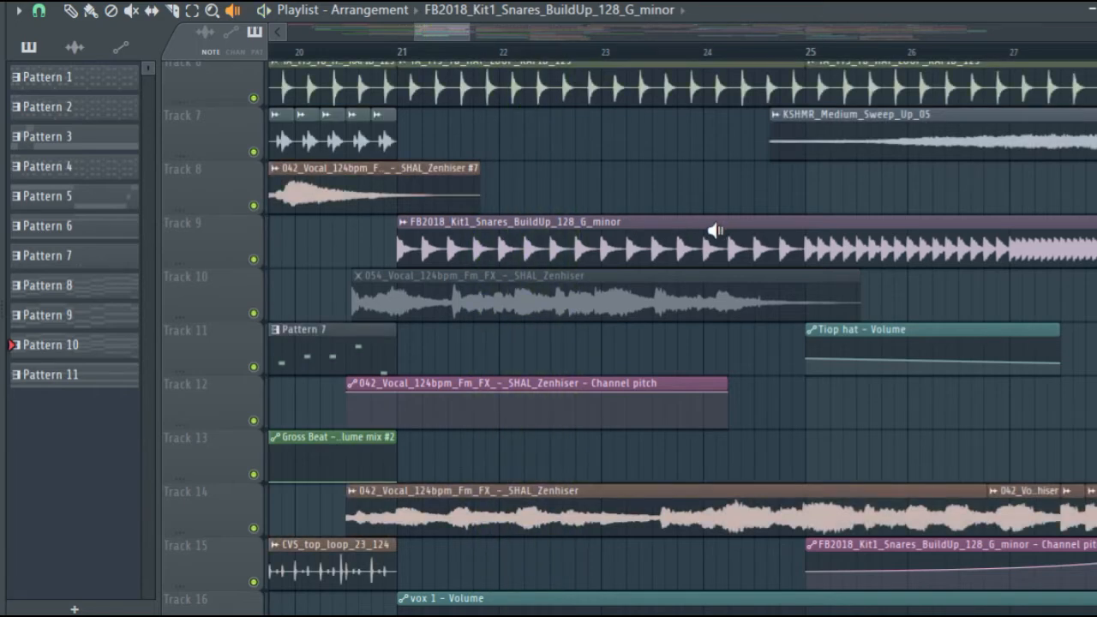
{"action": "scroll", "coordinate": [715, 230], "scroll_direction": "down", "scroll_amount": 7}
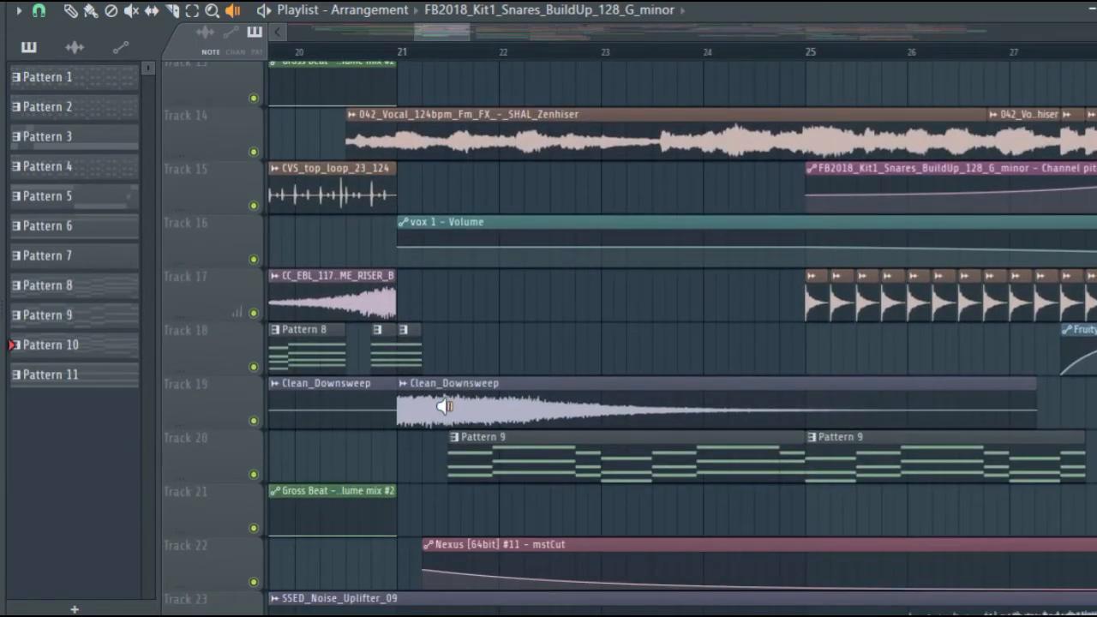
{"action": "left_click", "coordinate": [411, 420]}
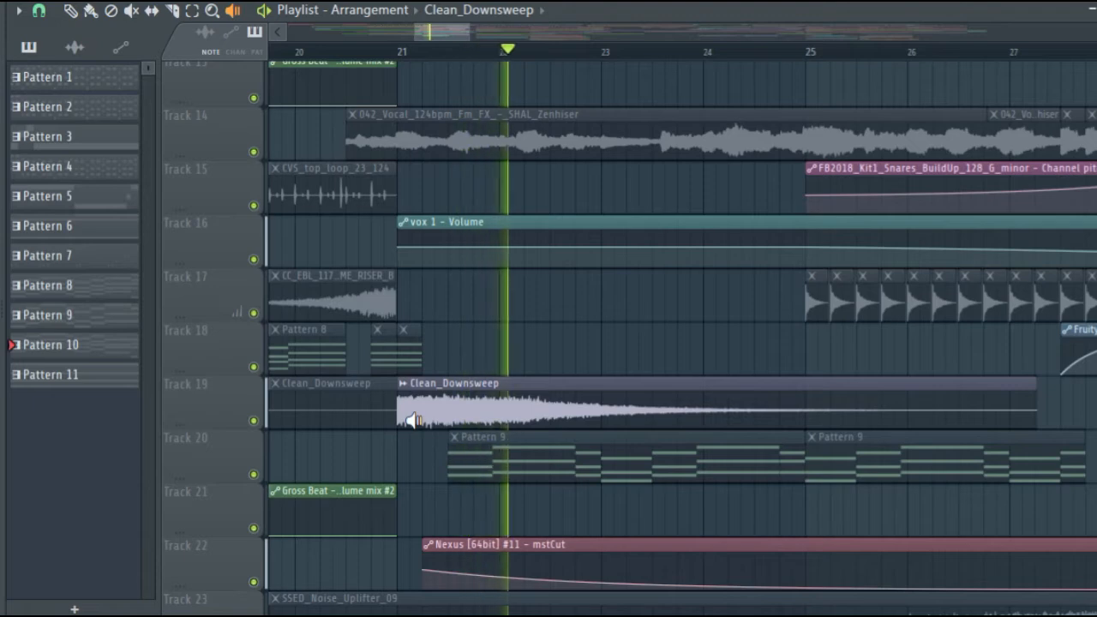
Audition the FL_AFX_123BPM_IMPACT_08_C clip at bar 21 on Track 25
{"action": "scroll", "coordinate": [412, 419], "scroll_direction": "down", "scroll_amount": 5}
{"action": "left_click", "coordinate": [399, 452]}
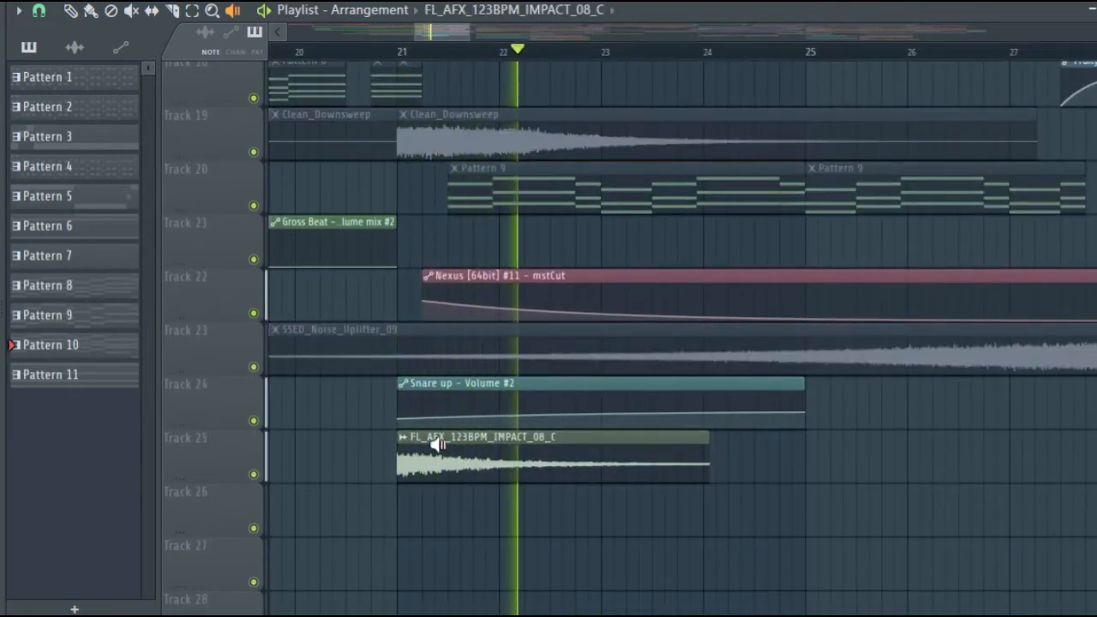
{"action": "scroll", "coordinate": [441, 438], "scroll_direction": "up", "scroll_amount": 12}
{"action": "scroll", "coordinate": [443, 431], "scroll_direction": "up", "scroll_amount": 4}
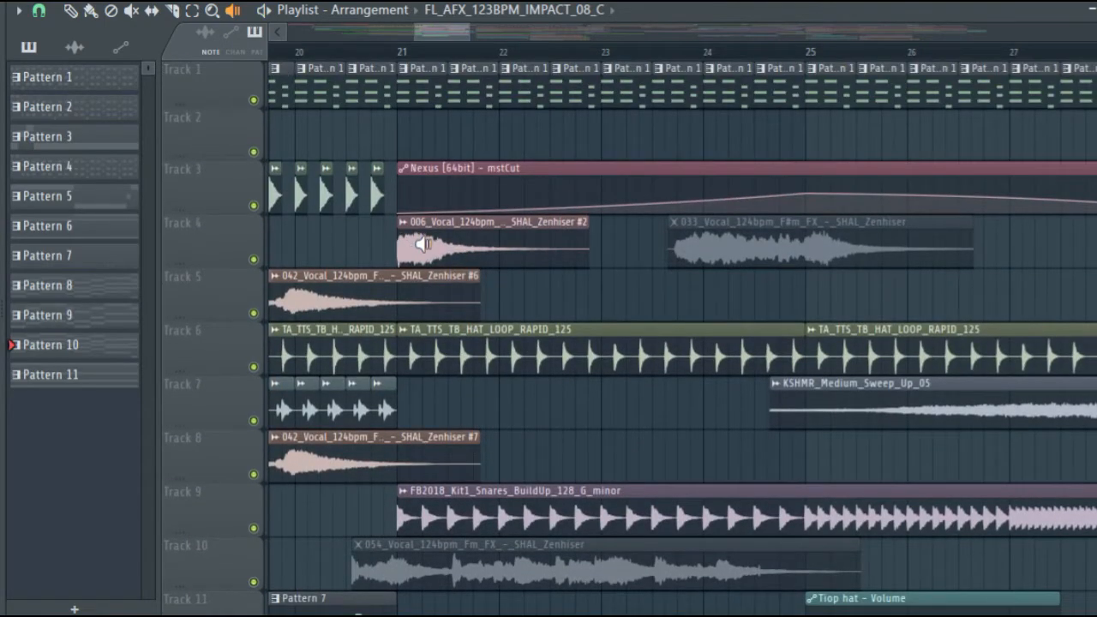
Review the clips starting around bar 21 across the tracks, then audition Pattern 9 on Track 20
{"action": "scroll", "coordinate": [429, 257], "scroll_direction": "down", "scroll_amount": 5}
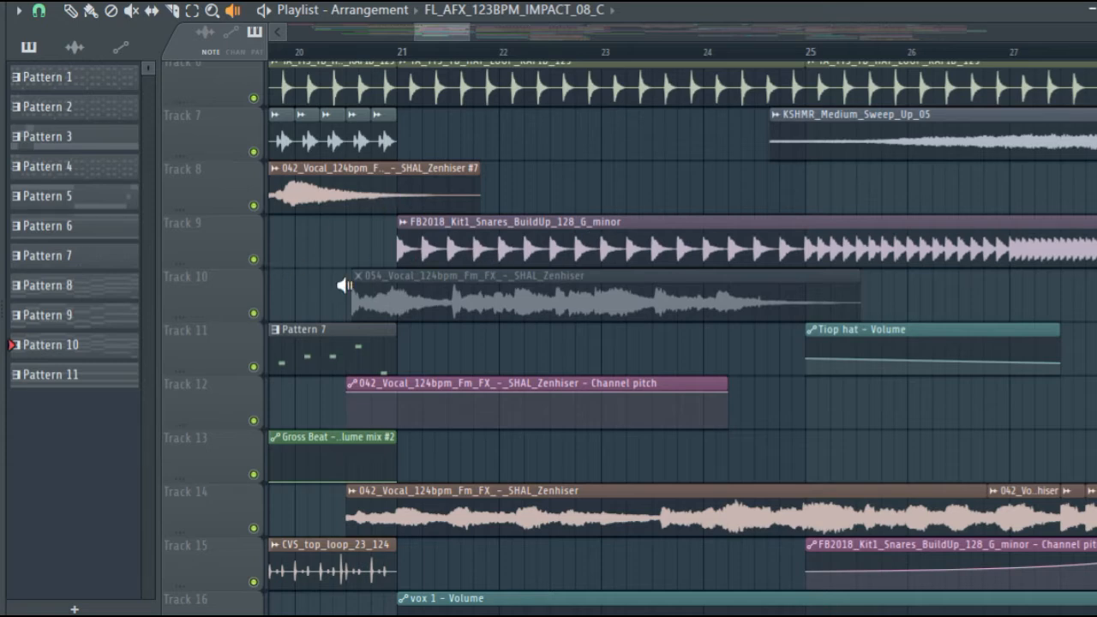
{"action": "scroll", "coordinate": [343, 285], "scroll_direction": "down", "scroll_amount": 5}
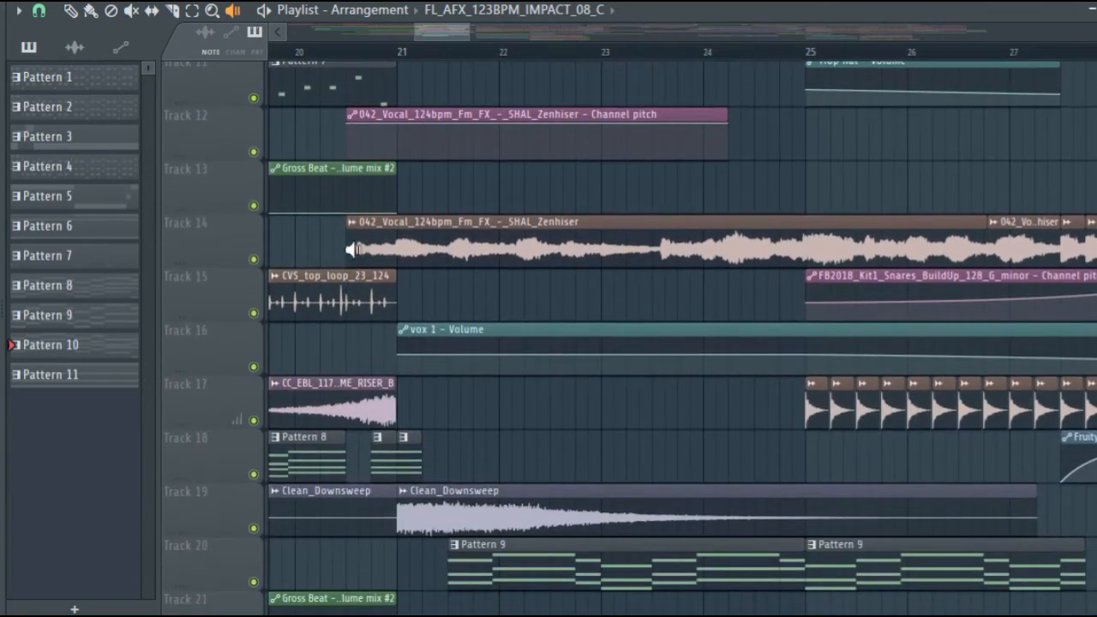
{"action": "scroll", "coordinate": [352, 249], "scroll_direction": "down", "scroll_amount": 9}
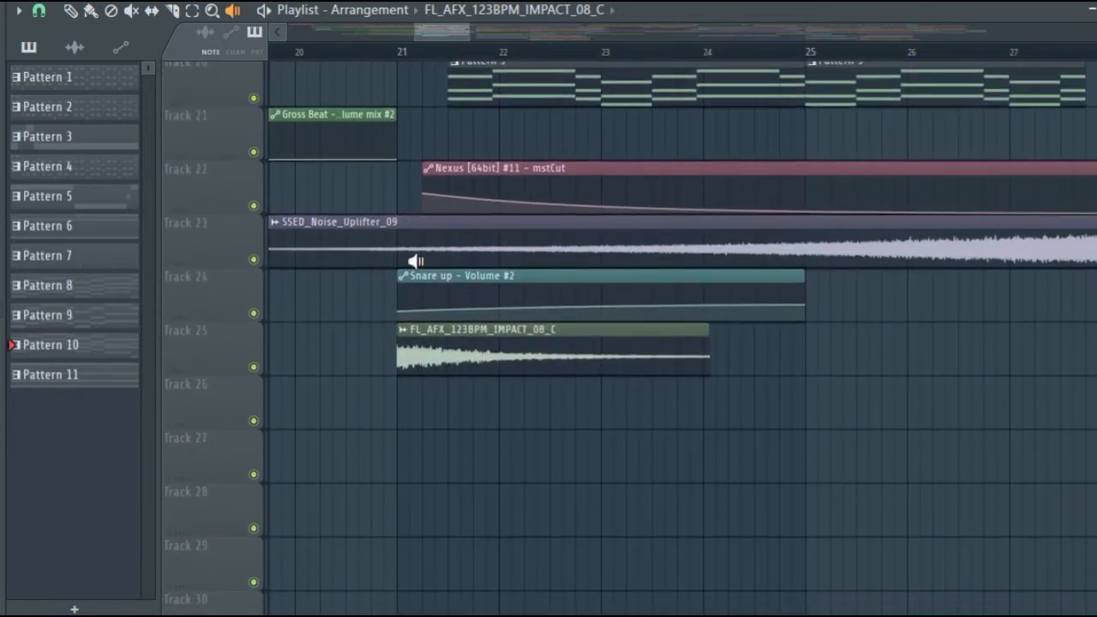
{"action": "scroll", "coordinate": [420, 257], "scroll_direction": "up", "scroll_amount": 3}
{"action": "left_click", "coordinate": [446, 245]}
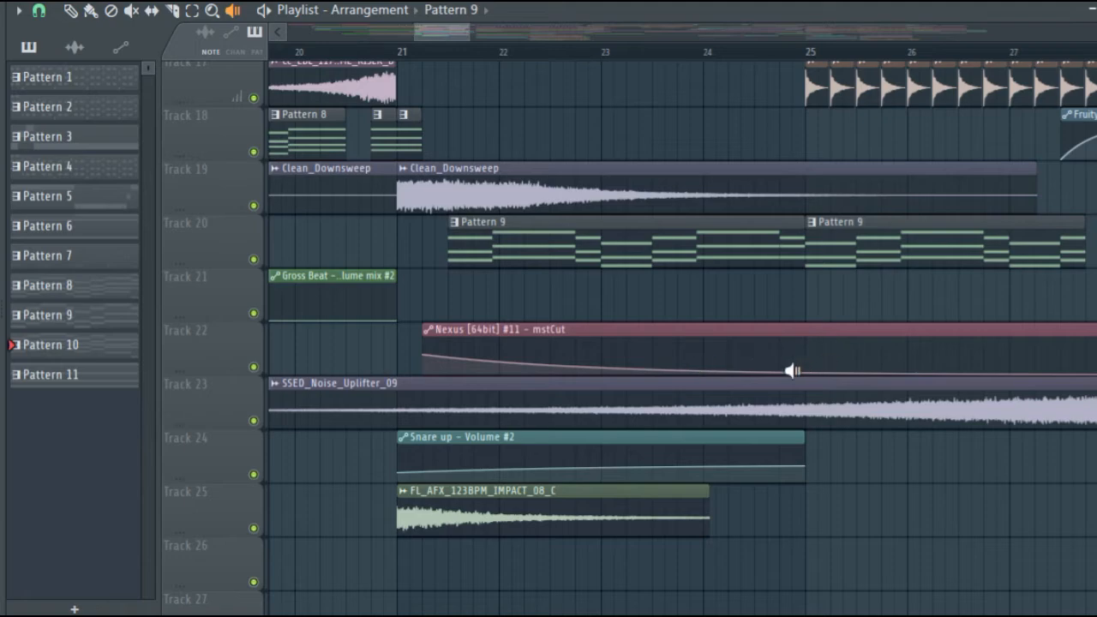
Examine the build-up's clips and automation between bars 21 and 29 across the playlist tracks
{"action": "scroll", "coordinate": [595, 381], "scroll_direction": "up", "scroll_amount": 12}
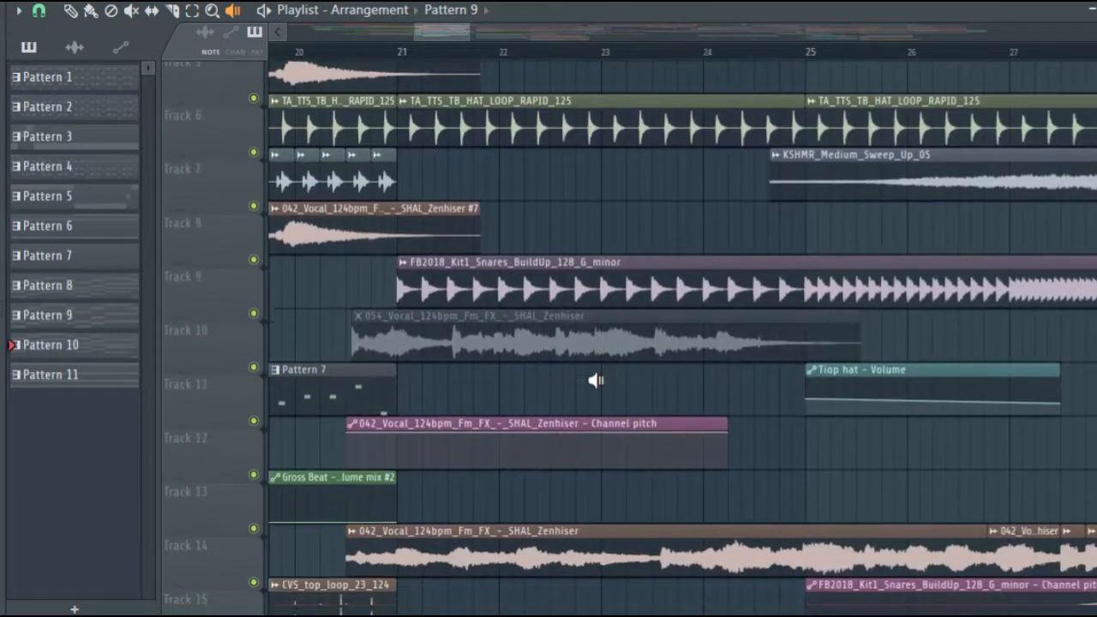
{"action": "scroll", "coordinate": [595, 380], "scroll_direction": "down", "scroll_amount": 8}
{"action": "left_click_drag", "start_coordinate": [459, 34], "coordinate": [475, 51]}
{"action": "scroll", "coordinate": [461, 125], "scroll_direction": "up", "scroll_amount": 4}
{"action": "scroll", "coordinate": [463, 126], "scroll_direction": "up", "scroll_amount": 5}
{"action": "scroll", "coordinate": [498, 129], "scroll_direction": "down", "scroll_amount": 4}
{"action": "scroll", "coordinate": [489, 184], "scroll_direction": "up", "scroll_amount": 3}
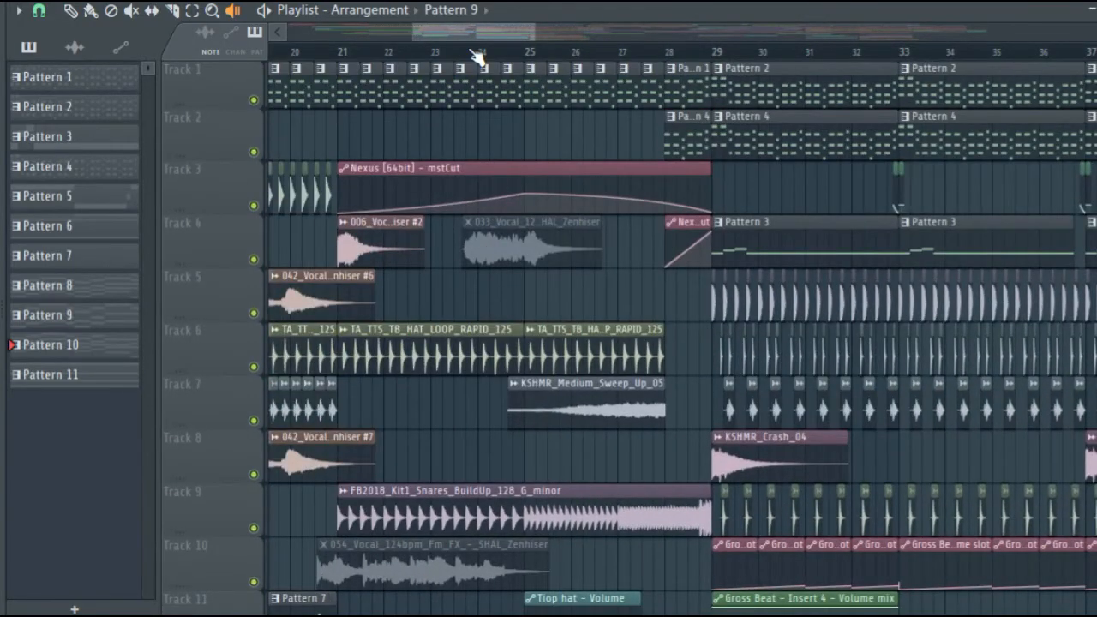
{"action": "scroll", "coordinate": [478, 58], "scroll_direction": "down", "scroll_amount": 3}
{"action": "scroll", "coordinate": [477, 56], "scroll_direction": "up", "scroll_amount": 7}
{"action": "scroll", "coordinate": [511, 174], "scroll_direction": "down", "scroll_amount": 7}
{"action": "scroll", "coordinate": [546, 314], "scroll_direction": "up", "scroll_amount": 7}
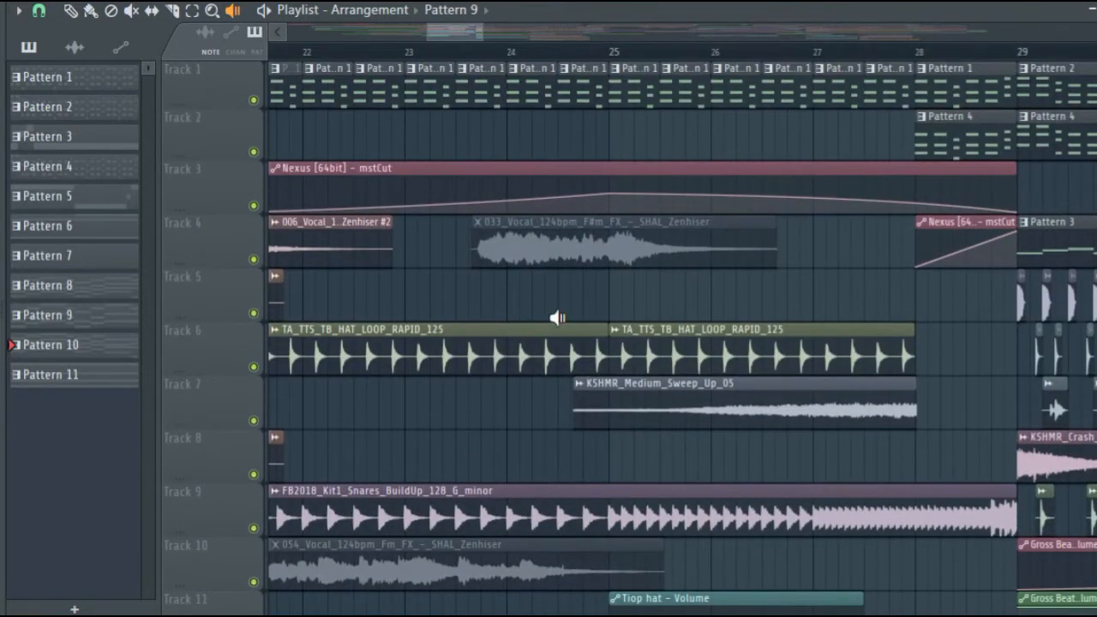
{"action": "scroll", "coordinate": [940, 62], "scroll_direction": "down", "scroll_amount": 2}
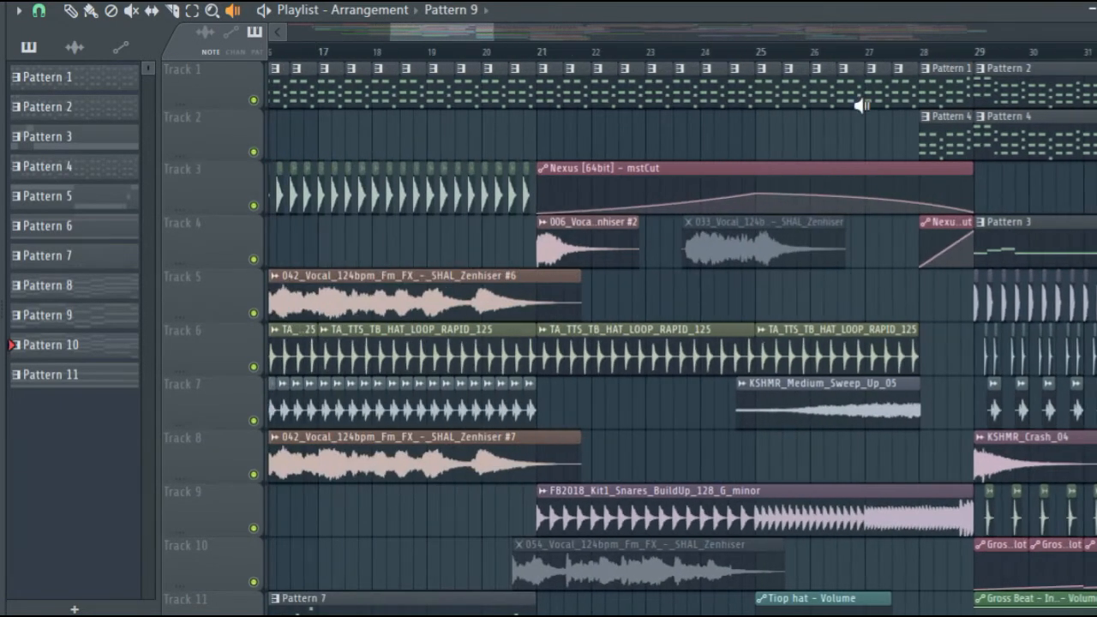
Audition the Pattern 1 clips from bar 21 on Track 1 and place the playhead at bar 21
{"action": "left_click", "coordinate": [542, 95]}
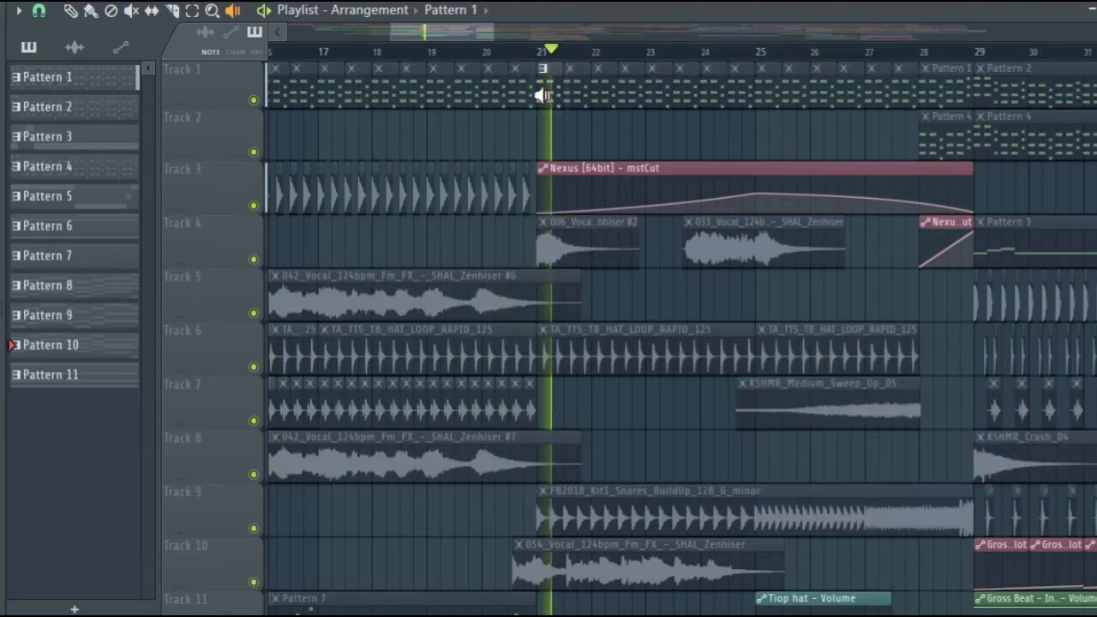
{"action": "left_click_drag", "start_coordinate": [572, 93], "coordinate": [574, 90]}
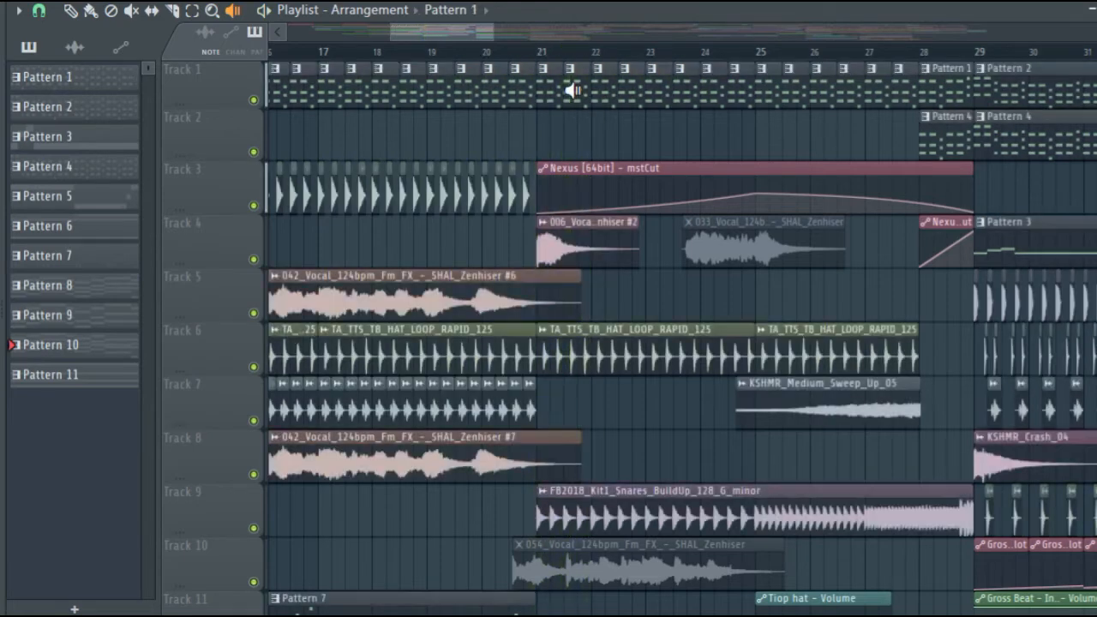
{"action": "scroll", "coordinate": [540, 53], "scroll_direction": "down", "scroll_amount": 1}
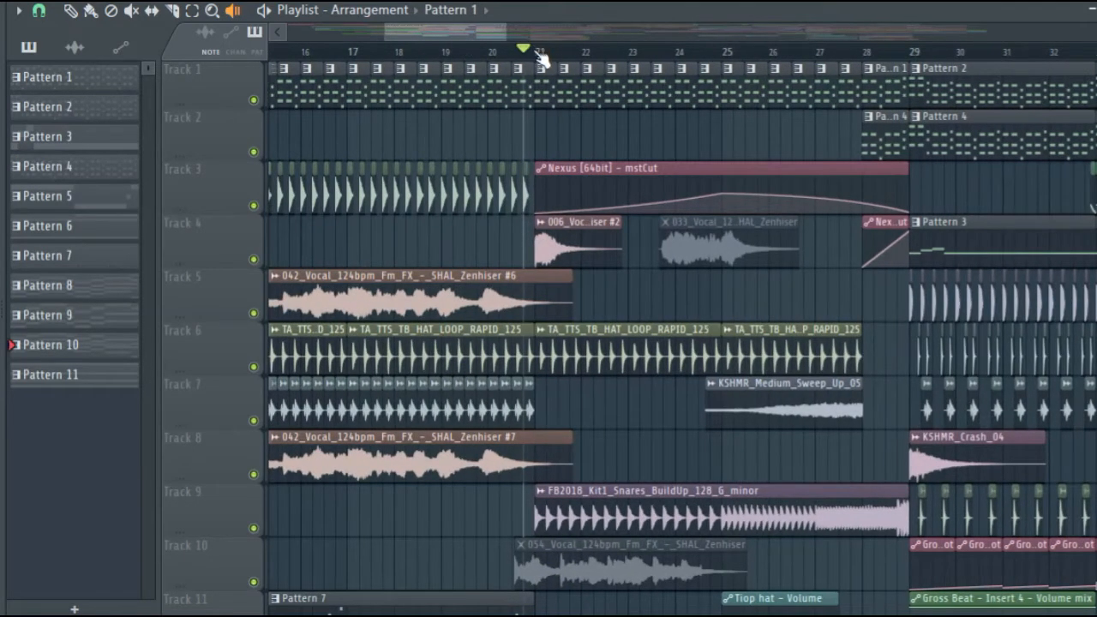
{"action": "scroll", "coordinate": [548, 53], "scroll_direction": "up", "scroll_amount": 3}
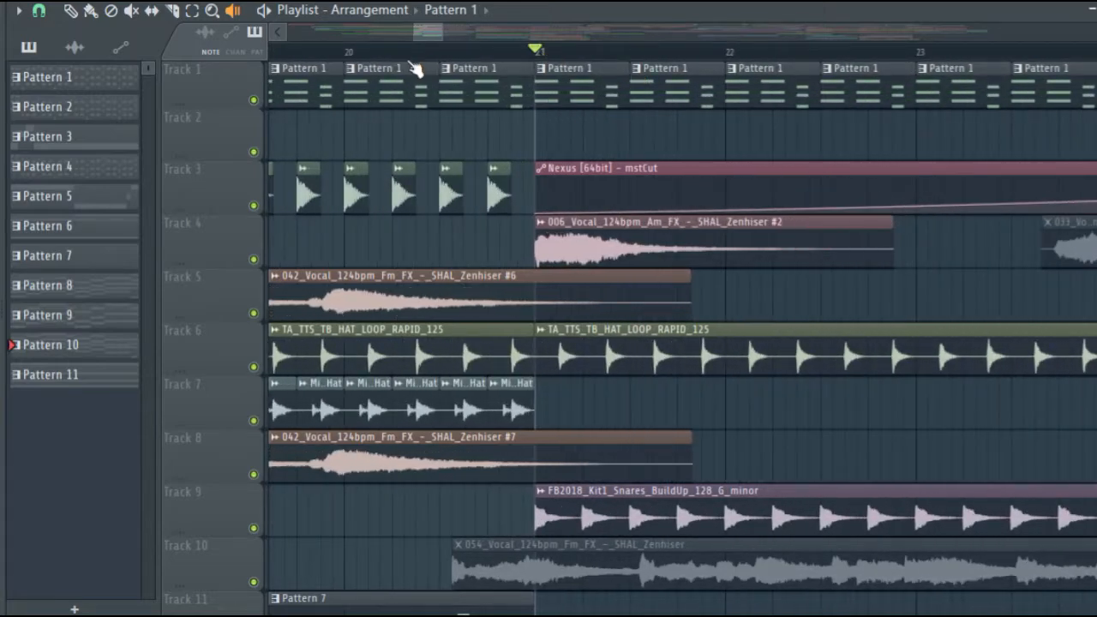
Audition the KSHMR_Medium_Sweep_Up_05 clip leading up to bar 28 on Track 7
{"action": "left_click_drag", "start_coordinate": [430, 36], "coordinate": [460, 55]}
{"action": "scroll", "coordinate": [460, 55], "scroll_direction": "down", "scroll_amount": 4}
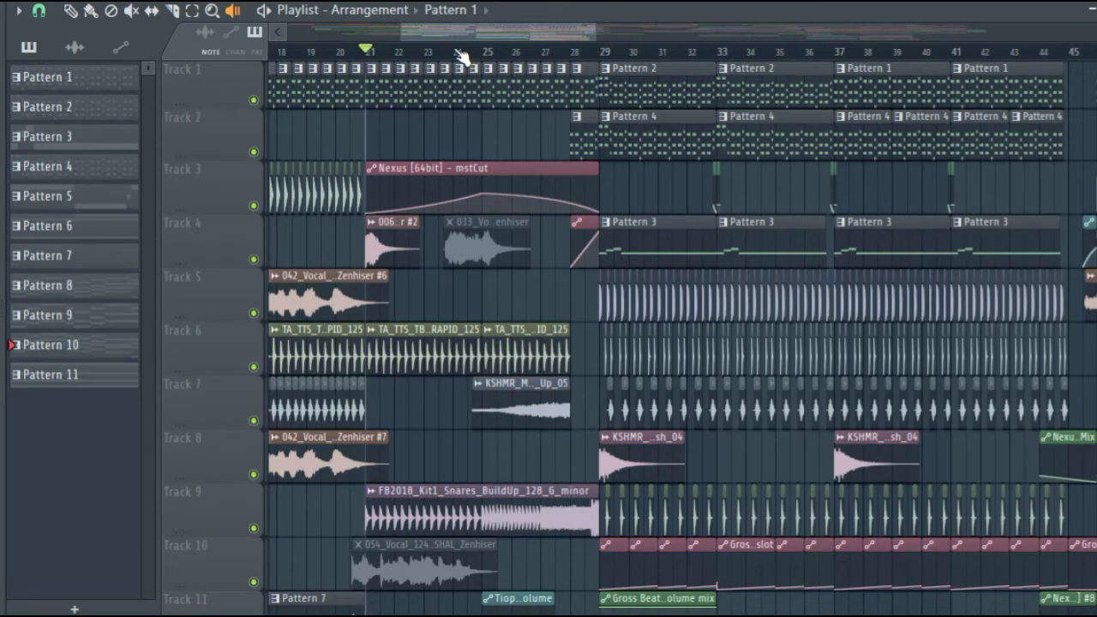
{"action": "scroll", "coordinate": [513, 69], "scroll_direction": "down", "scroll_amount": 4}
{"action": "scroll", "coordinate": [497, 219], "scroll_direction": "up", "scroll_amount": 3}
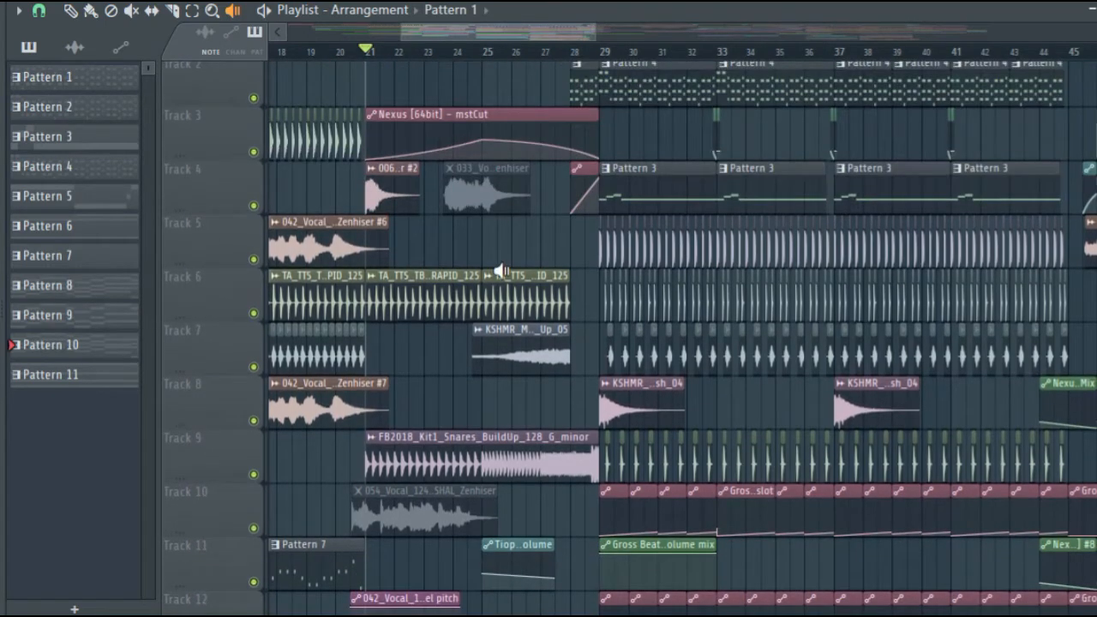
{"action": "left_click", "coordinate": [517, 363]}
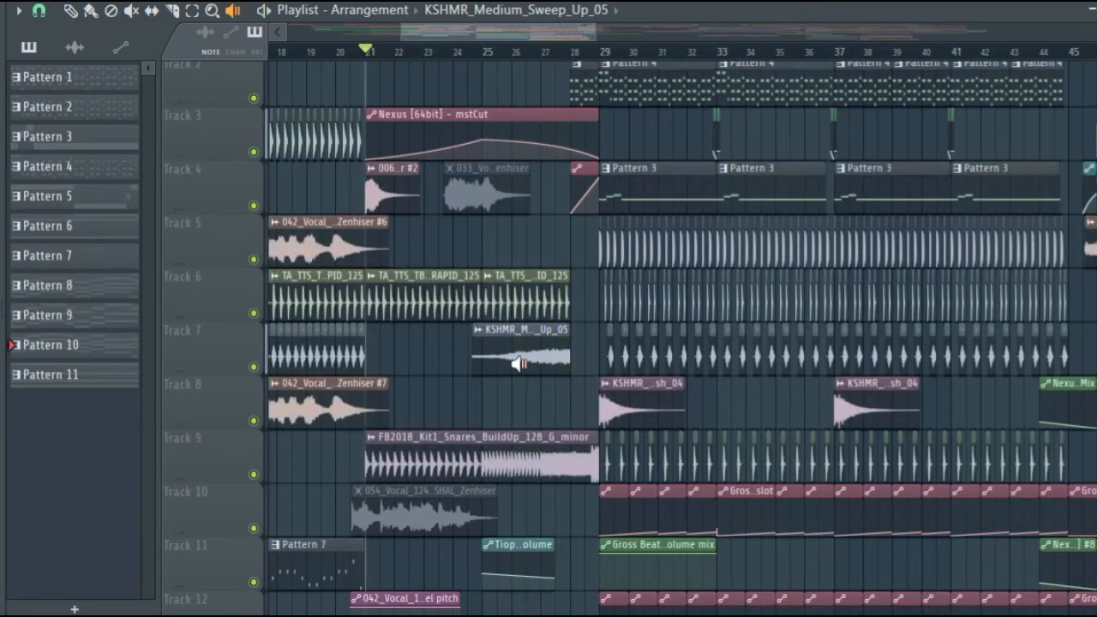
Audition the faster part of the FB2018_Kit1_Snares_BuildUp_128_G_minor clip on Track 9 and examine its channel pitch automation on Track 15
{"action": "scroll", "coordinate": [512, 351], "scroll_direction": "down", "scroll_amount": 3}
{"action": "left_click", "coordinate": [498, 299]}
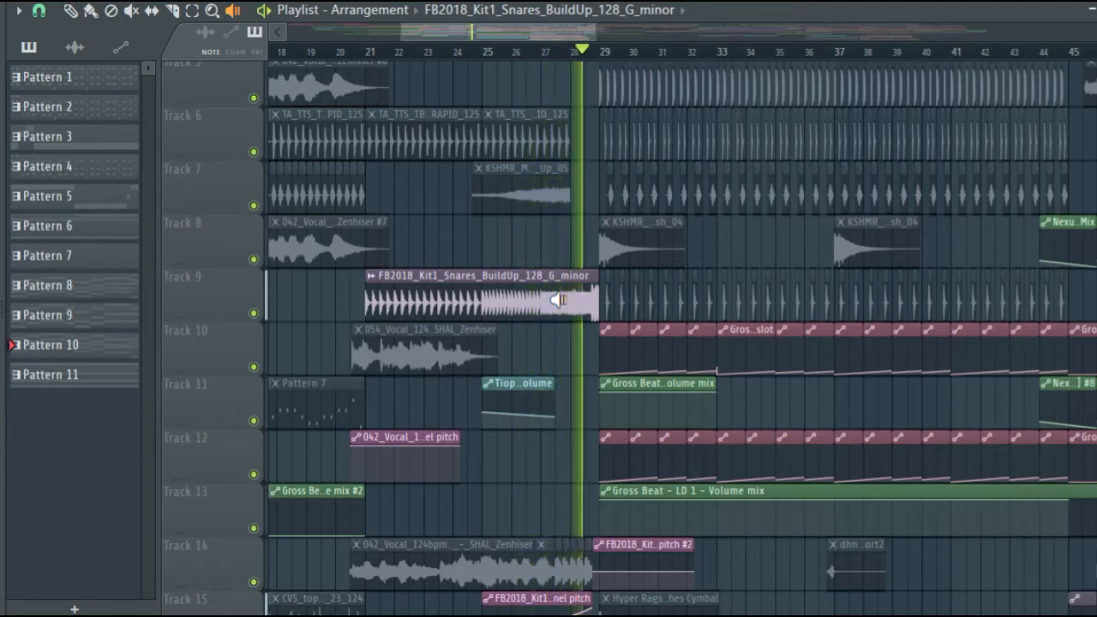
{"action": "scroll", "coordinate": [557, 300], "scroll_direction": "down", "scroll_amount": 5}
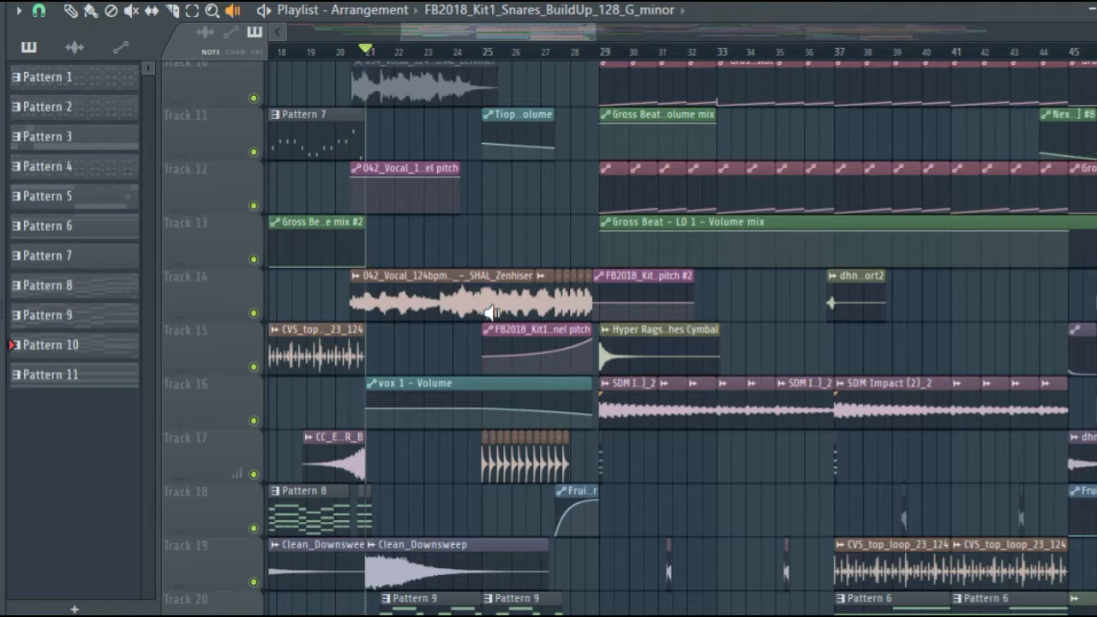
{"action": "scroll", "coordinate": [540, 317], "scroll_direction": "up", "scroll_amount": 3}
{"action": "scroll", "coordinate": [488, 261], "scroll_direction": "down", "scroll_amount": 1}
{"action": "scroll", "coordinate": [484, 260], "scroll_direction": "down", "scroll_amount": 1}
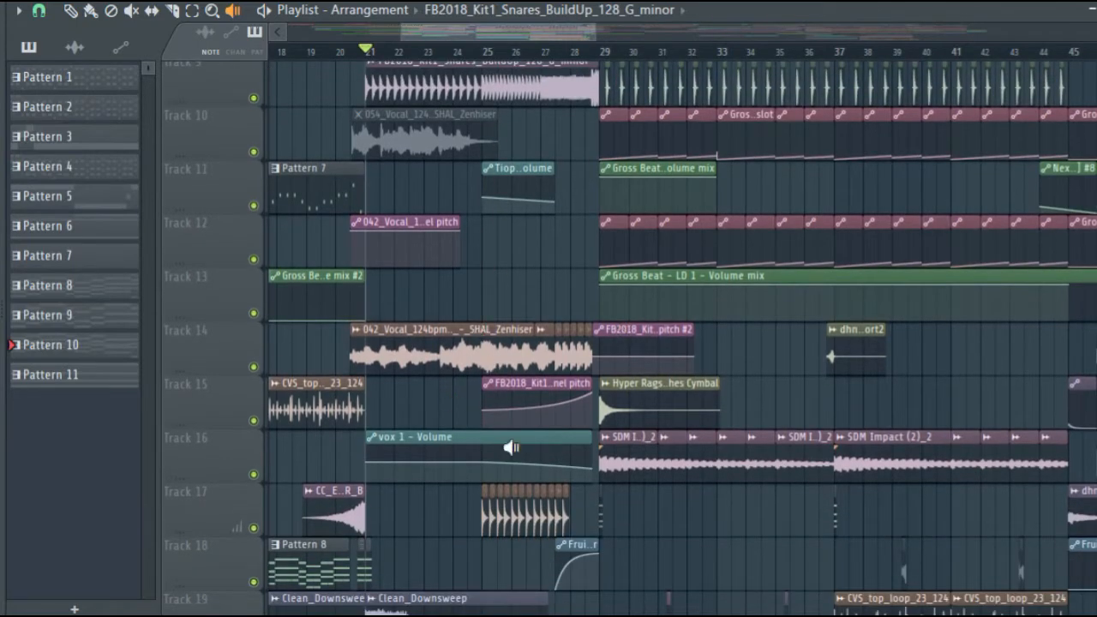
Audition the LSE Ride 2_2 clips on Track 17 and the SSED_Noise_Uplifter_09 clip on Track 23
{"action": "left_click_drag", "start_coordinate": [483, 526], "coordinate": [529, 509]}
{"action": "scroll", "coordinate": [535, 511], "scroll_direction": "down", "scroll_amount": 3}
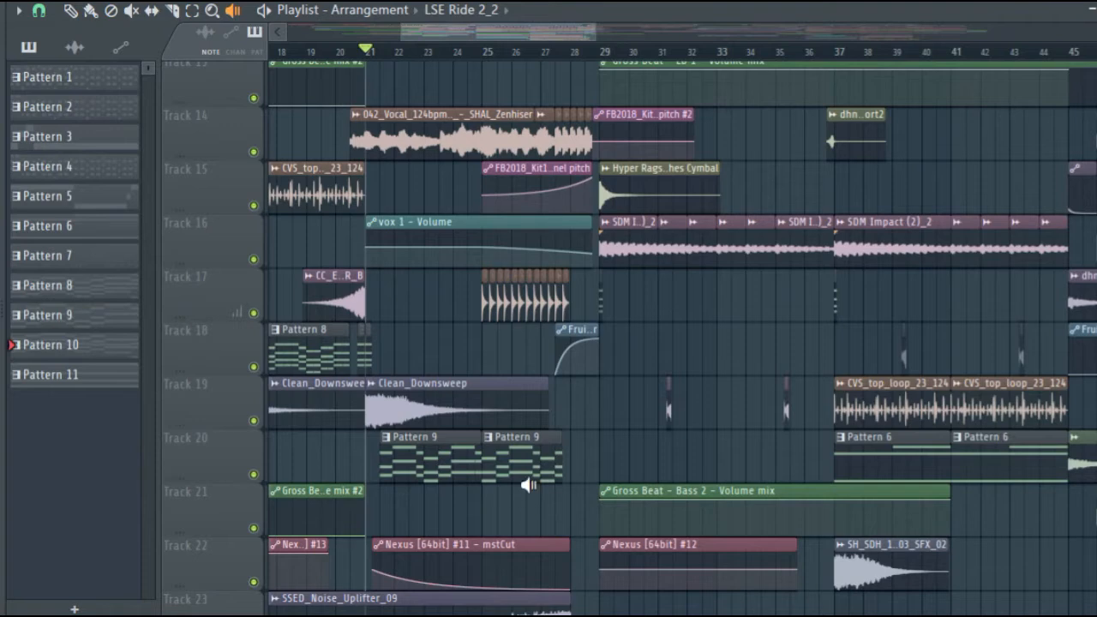
{"action": "scroll", "coordinate": [529, 485], "scroll_direction": "down", "scroll_amount": 4}
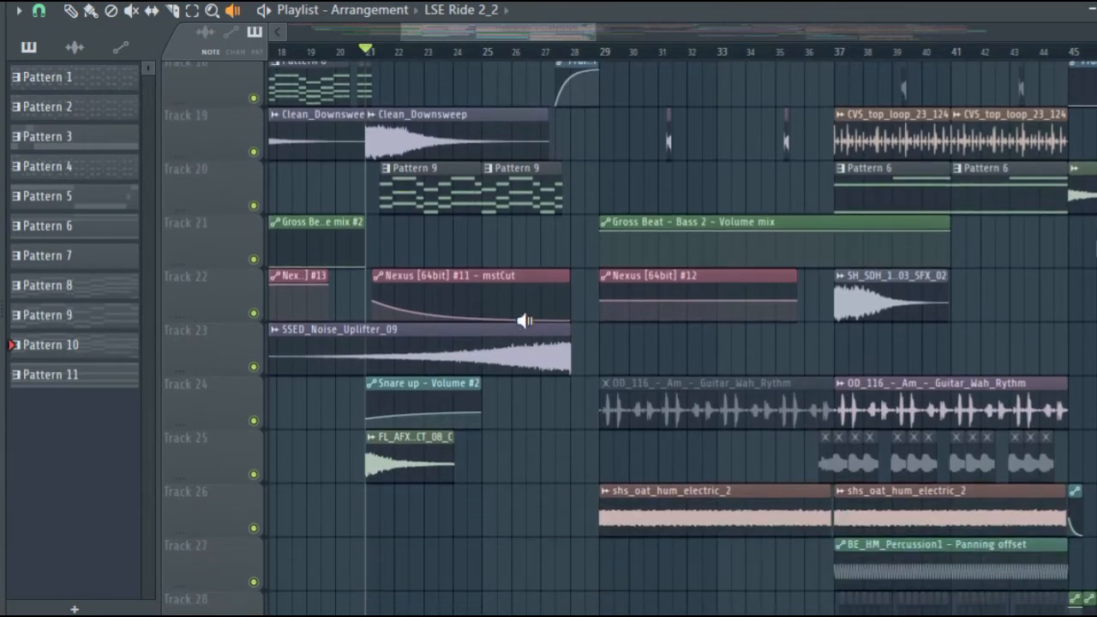
{"action": "left_click", "coordinate": [520, 340]}
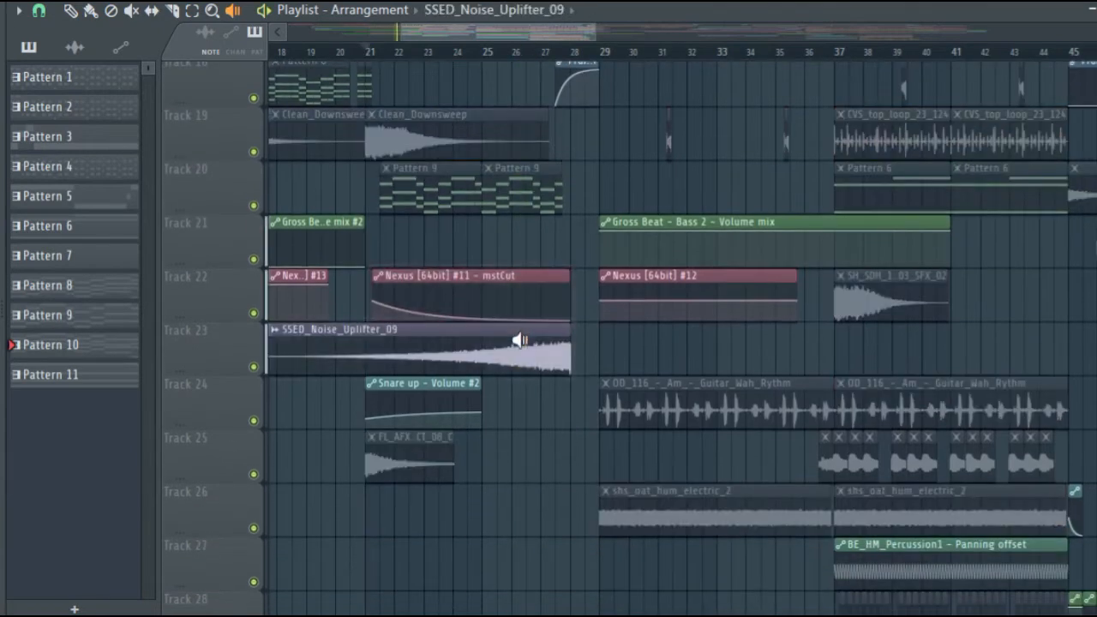
{"action": "left_click", "coordinate": [507, 351]}
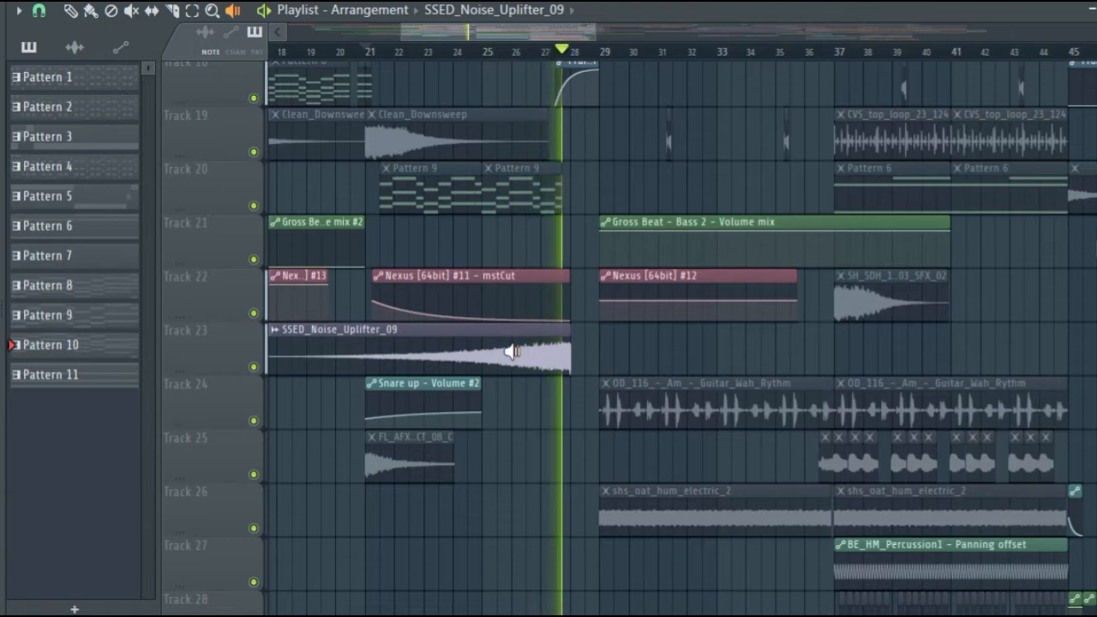
Play the second half of the build-up from bar 25 while reviewing its clips and automation across the tracks
{"action": "scroll", "coordinate": [509, 351], "scroll_direction": "up", "scroll_amount": 14}
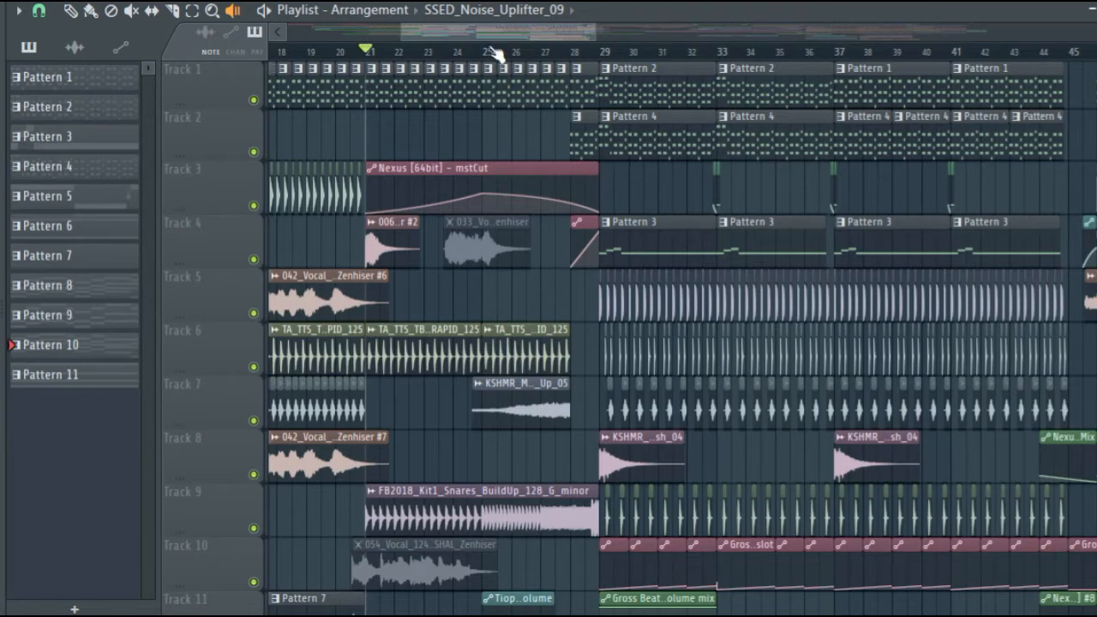
{"action": "scroll", "coordinate": [493, 172], "scroll_direction": "down", "scroll_amount": 9}
{"action": "scroll", "coordinate": [502, 169], "scroll_direction": "up", "scroll_amount": 6}
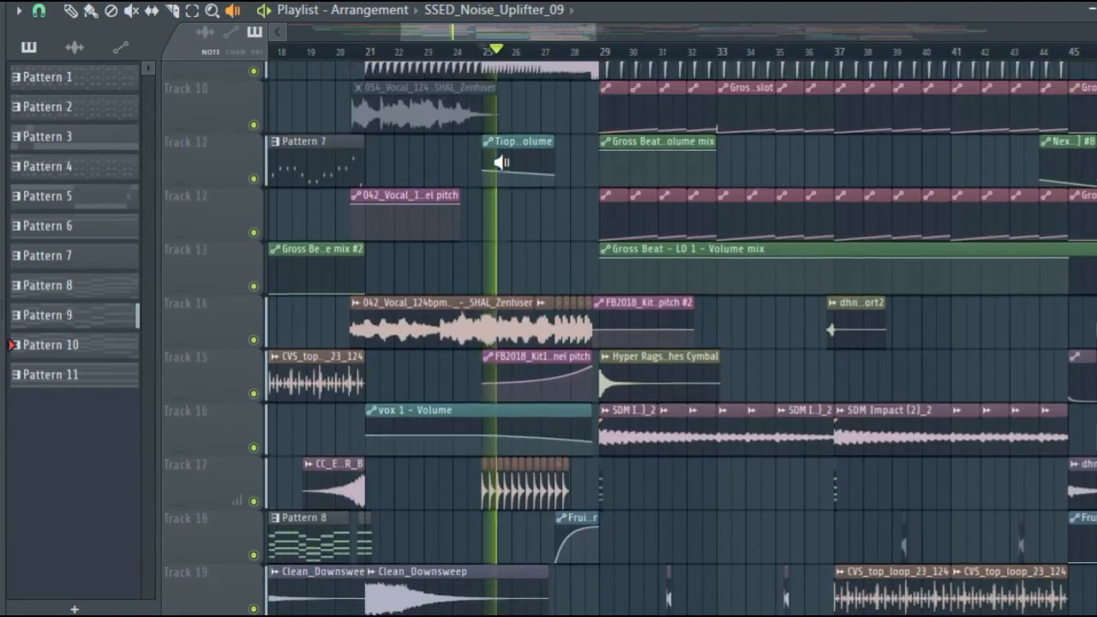
{"action": "scroll", "coordinate": [502, 163], "scroll_direction": "up", "scroll_amount": 3}
{"action": "scroll", "coordinate": [502, 163], "scroll_direction": "down", "scroll_amount": 8}
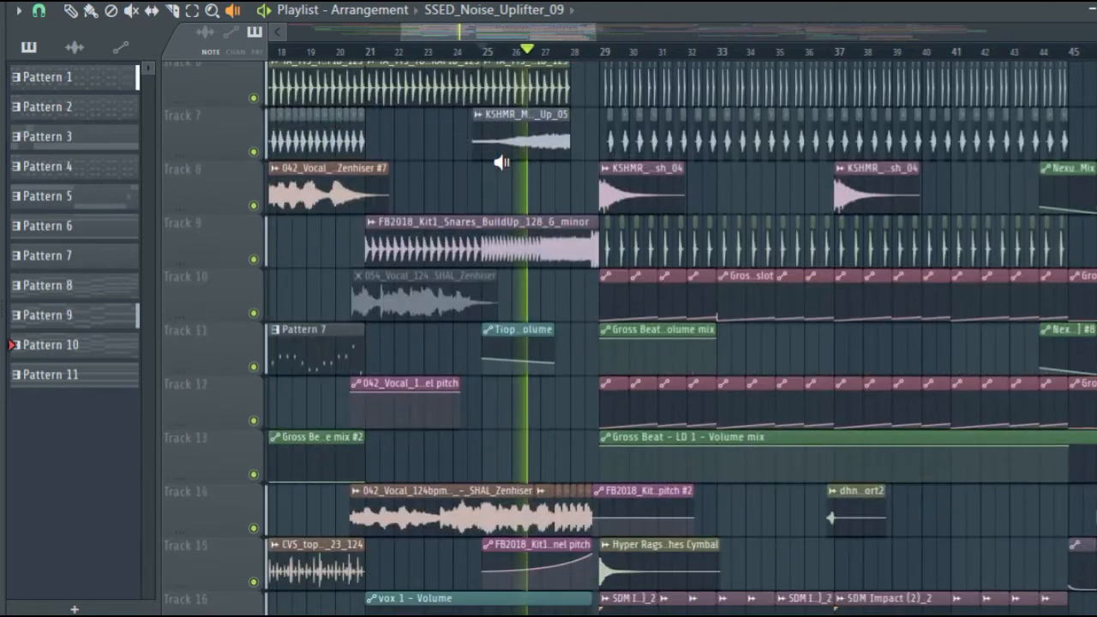
{"action": "scroll", "coordinate": [502, 163], "scroll_direction": "up", "scroll_amount": 7}
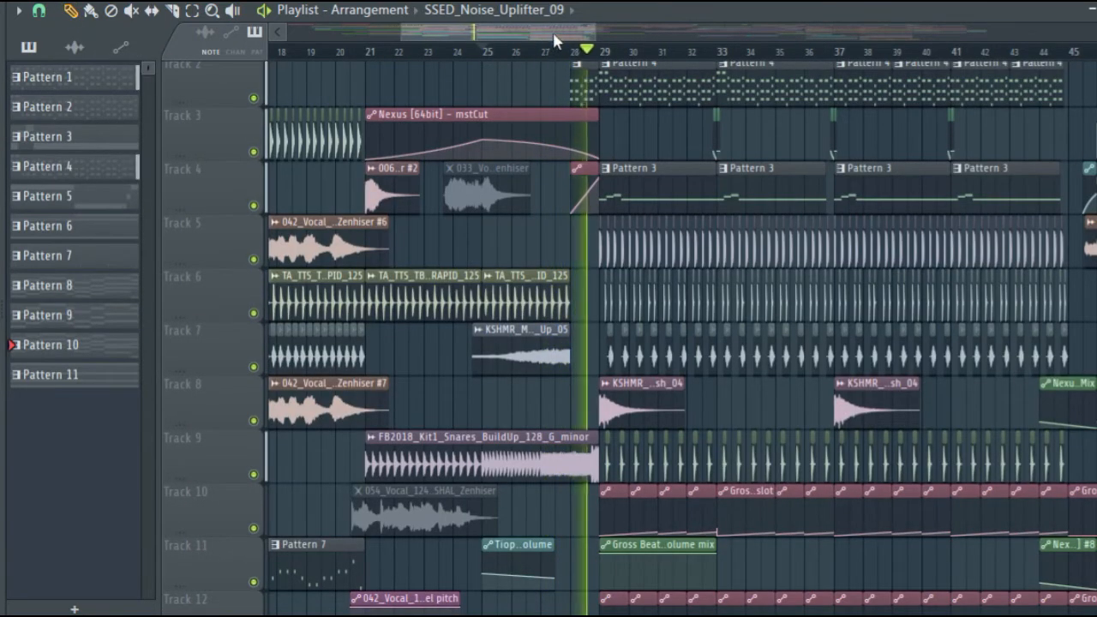
Follow the playback into the section at bar 29 and listen through to bar 37
{"action": "left_click_drag", "start_coordinate": [553, 33], "coordinate": [579, 32]}
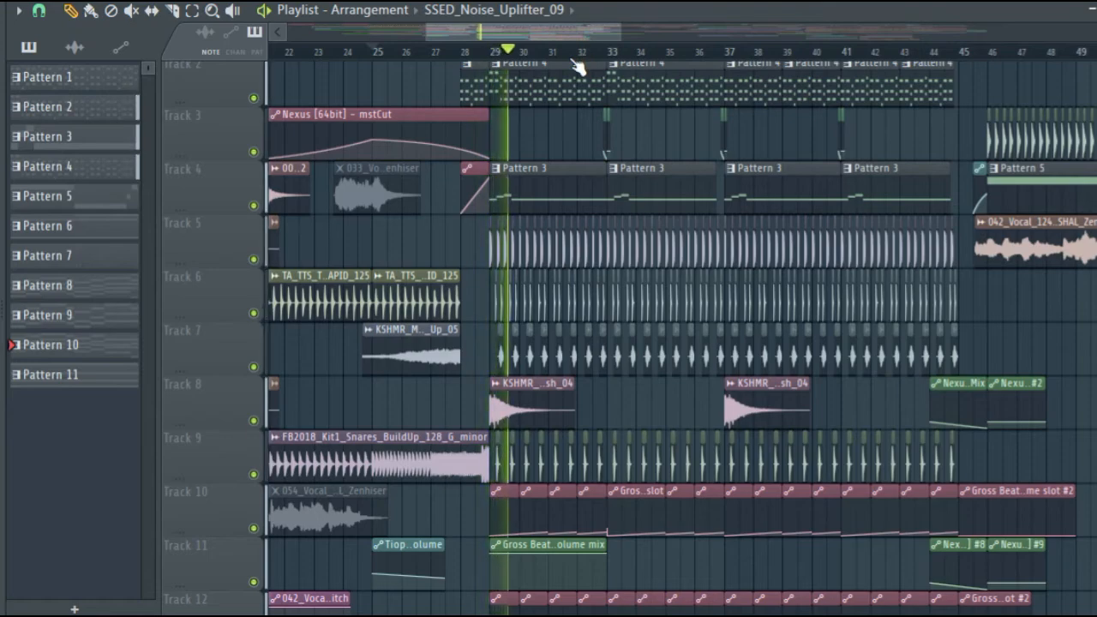
{"action": "scroll", "coordinate": [580, 68], "scroll_direction": "up", "scroll_amount": 2, "text": "ctrl"}
{"action": "scroll", "coordinate": [557, 164], "scroll_direction": "up", "scroll_amount": 1}
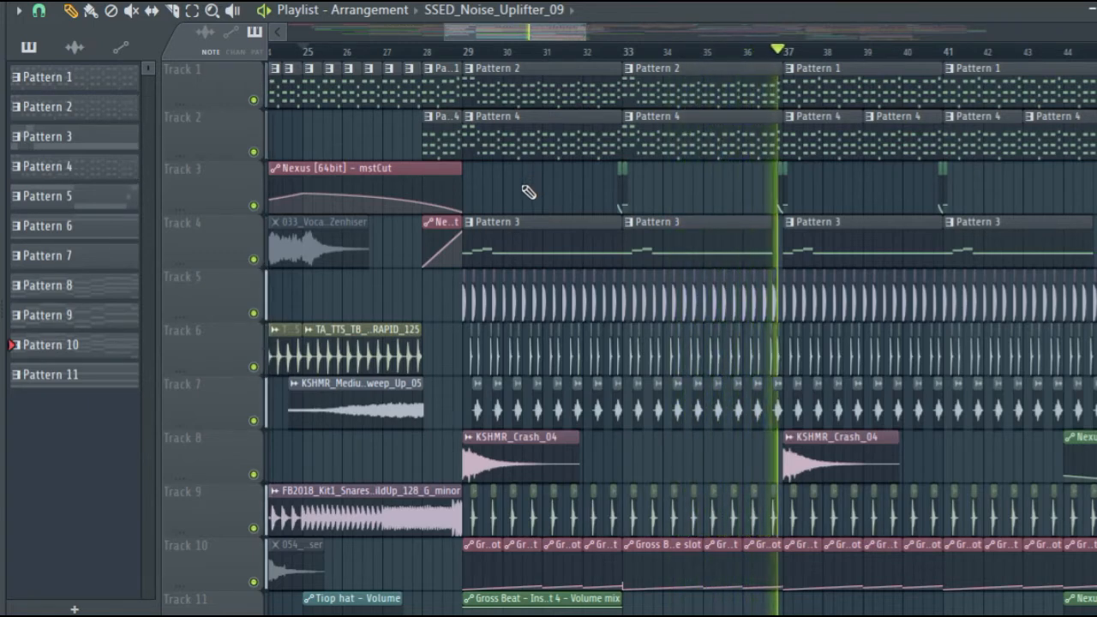
Solo Track 2 and play its Pattern 4 clips from bar 29
{"action": "scroll", "coordinate": [514, 53], "scroll_direction": "up", "scroll_amount": 6}
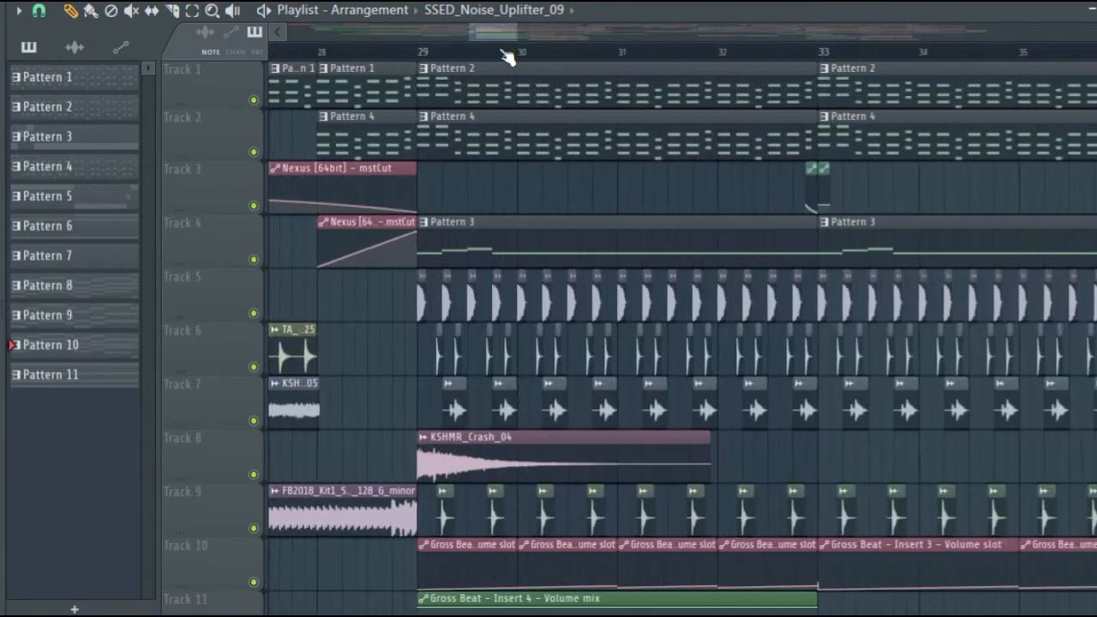
{"action": "scroll", "coordinate": [440, 466], "scroll_direction": "down", "scroll_amount": 4}
{"action": "scroll", "coordinate": [441, 466], "scroll_direction": "up", "scroll_amount": 4}
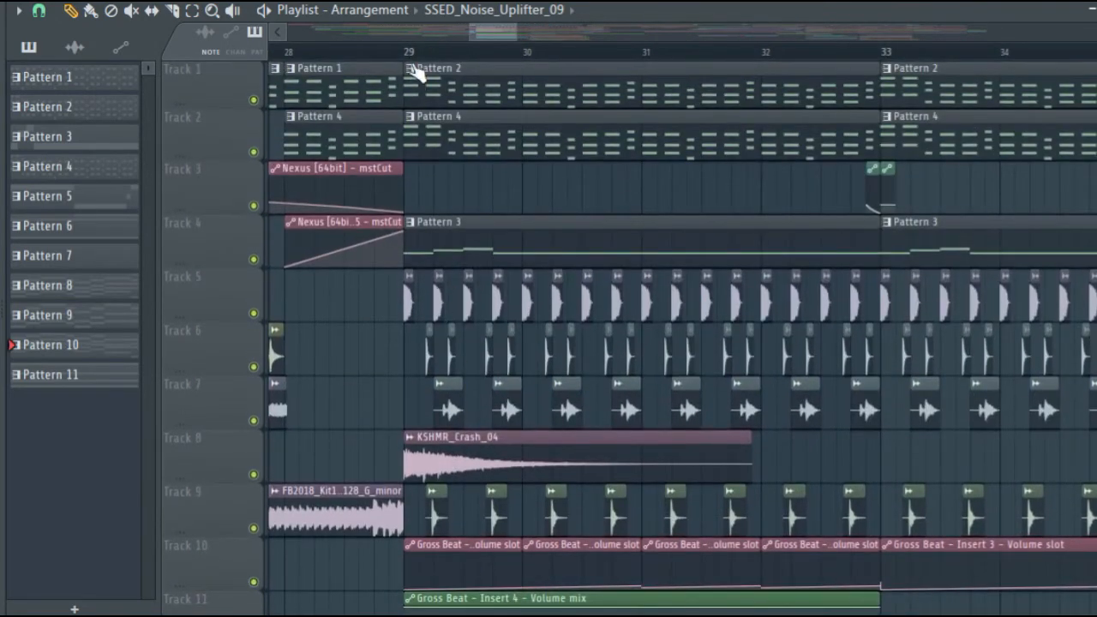
{"action": "scroll", "coordinate": [413, 39], "scroll_direction": "down", "scroll_amount": 3}
{"action": "scroll", "coordinate": [437, 38], "scroll_direction": "down", "scroll_amount": 3}
{"action": "left_click_drag", "start_coordinate": [537, 37], "coordinate": [506, 38]}
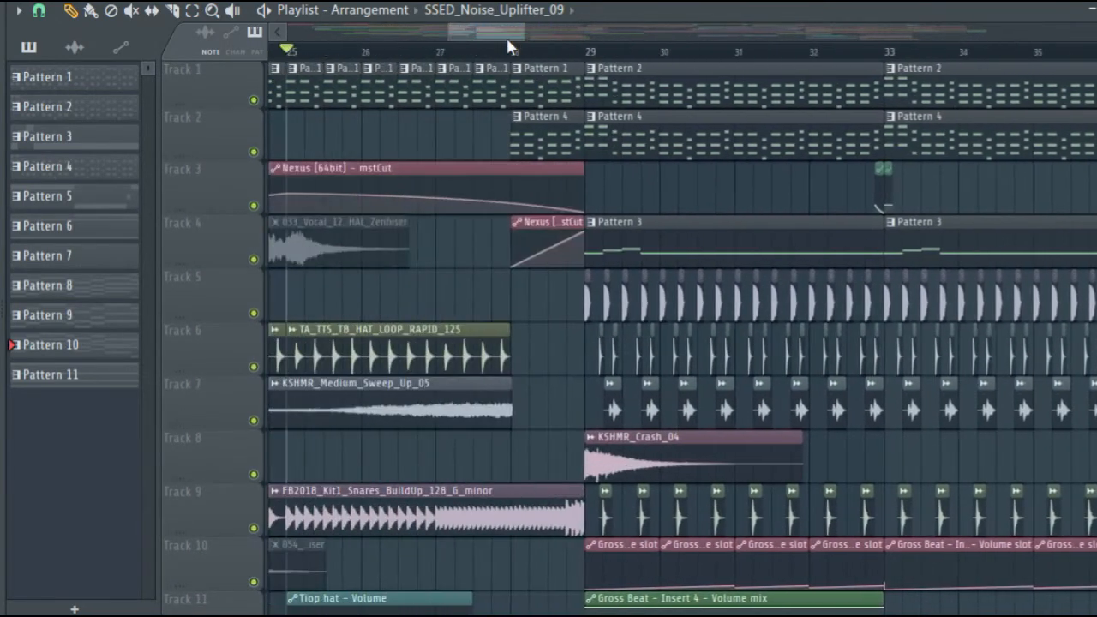
{"action": "scroll", "coordinate": [507, 39], "scroll_direction": "down", "scroll_amount": 2}
{"action": "right_click", "coordinate": [255, 153]}
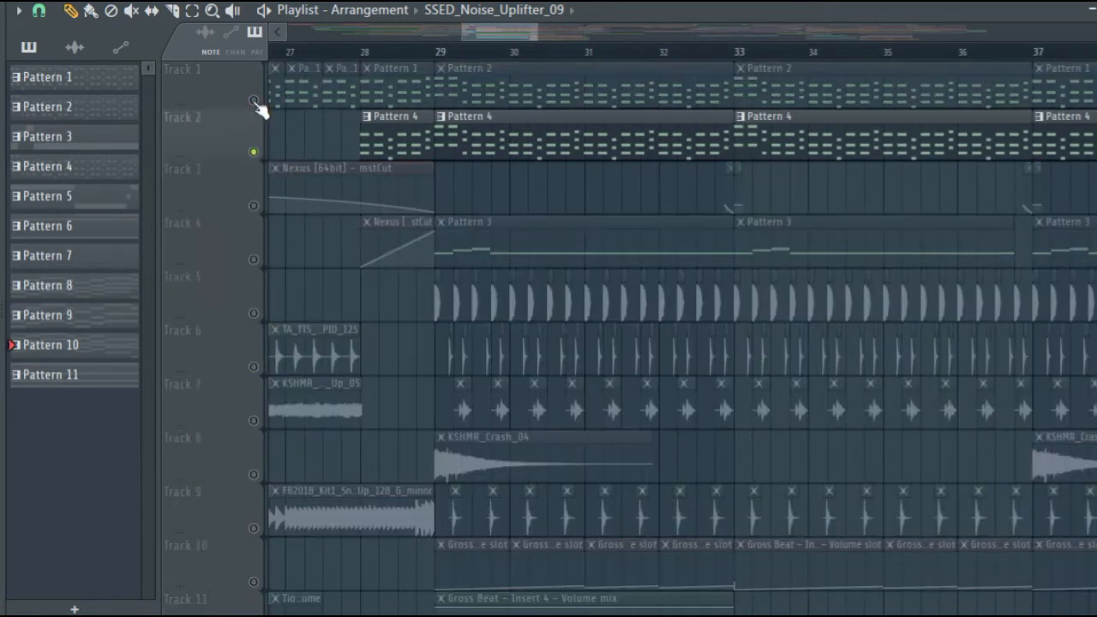
{"action": "key", "text": "space"}
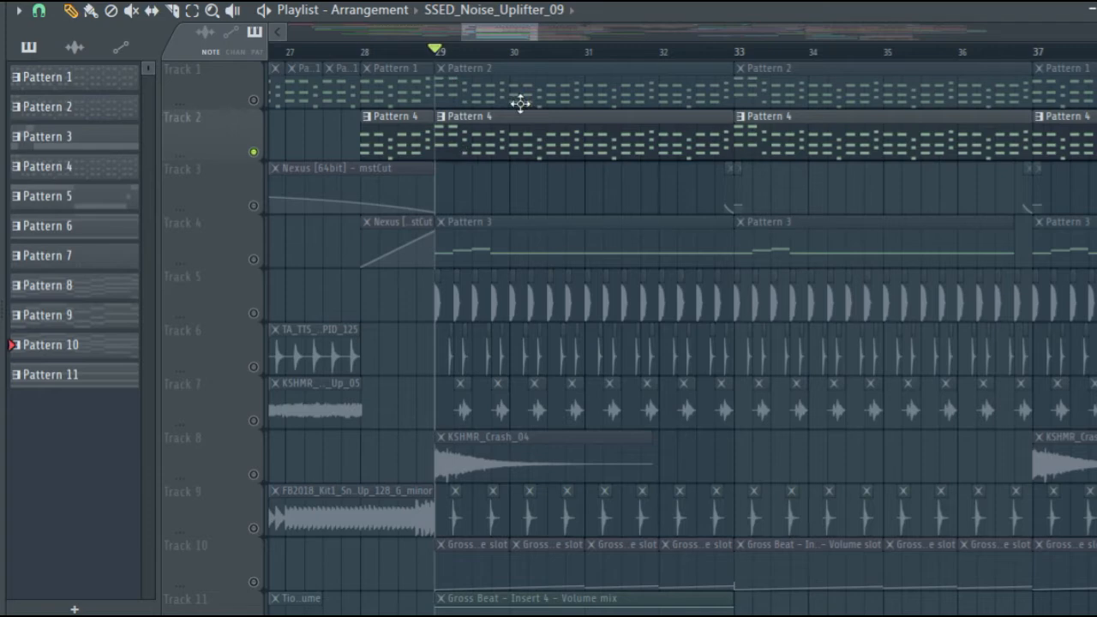
Unmute Track 1 and play its Pattern 2 with Track 2's Pattern 4 from bar 29, briefly muting Track 2 for comparison
{"action": "scroll", "coordinate": [521, 286], "scroll_direction": "down", "scroll_amount": 6}
{"action": "scroll", "coordinate": [491, 291], "scroll_direction": "up", "scroll_amount": 6}
{"action": "left_click", "coordinate": [254, 102]}
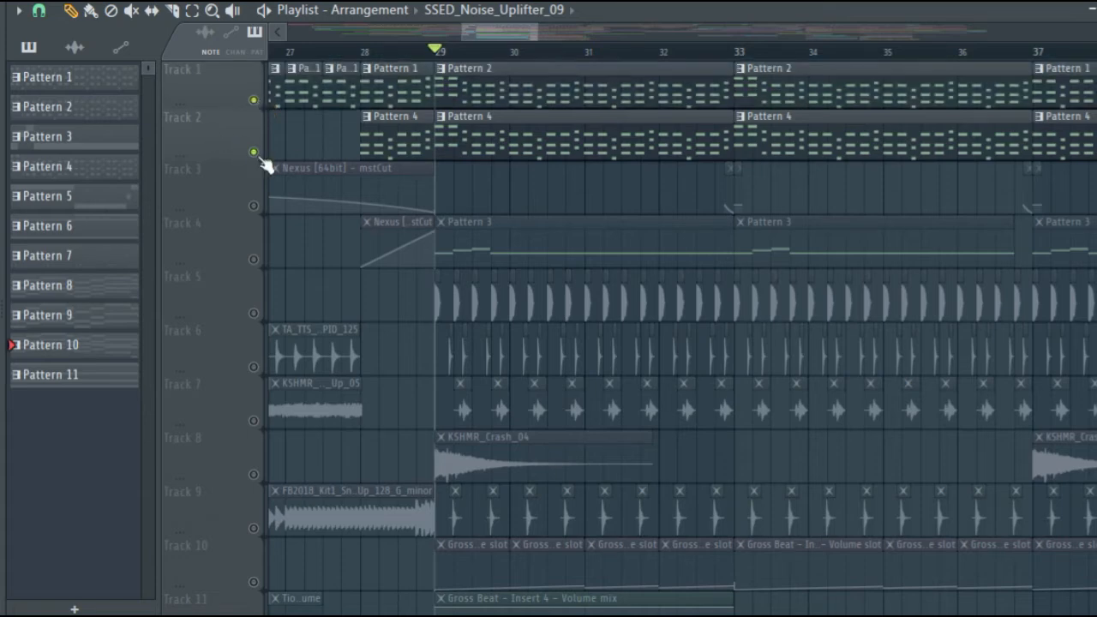
{"action": "key", "text": "space"}
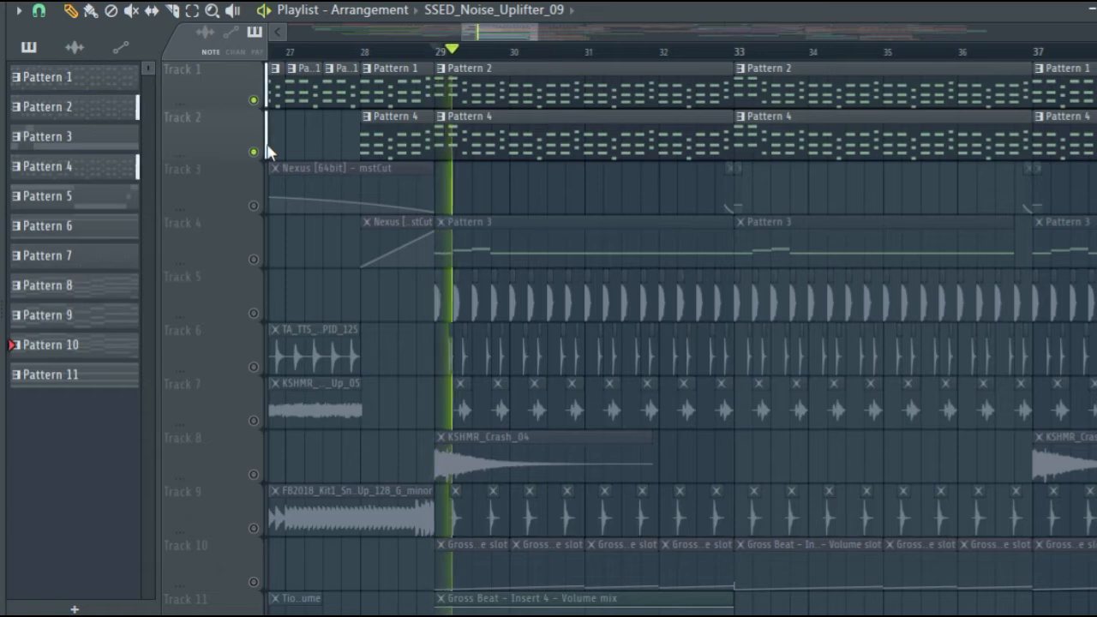
{"action": "left_click", "coordinate": [253, 152]}
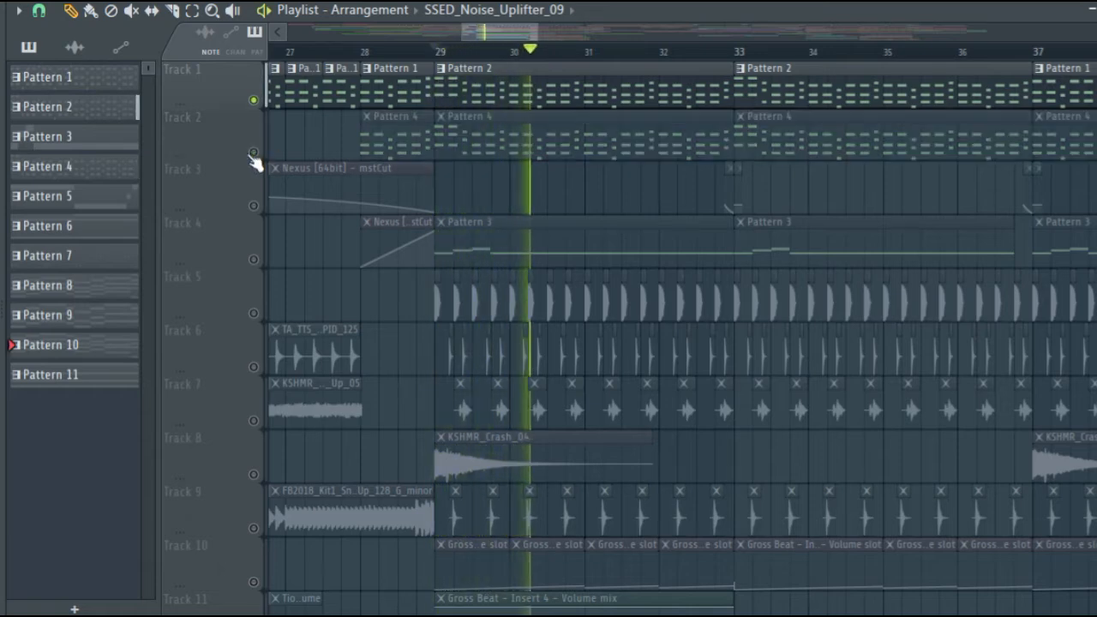
{"action": "left_click", "coordinate": [254, 153]}
{"action": "scroll", "coordinate": [453, 195], "scroll_direction": "down", "scroll_amount": 2}
{"action": "scroll", "coordinate": [453, 196], "scroll_direction": "up", "scroll_amount": 2}
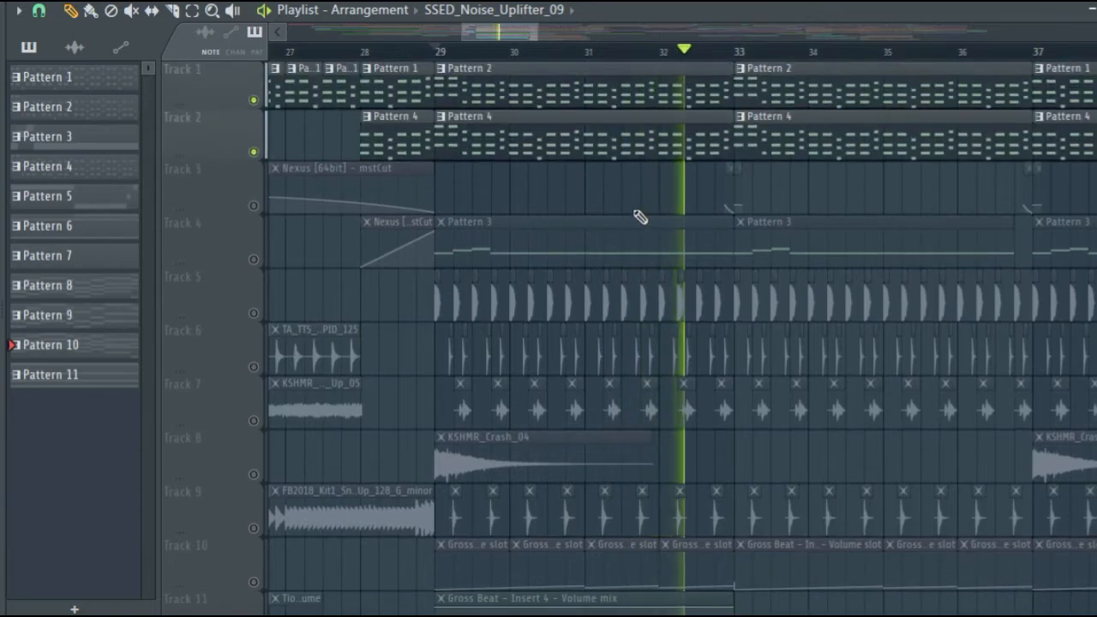
{"action": "key", "text": "space"}
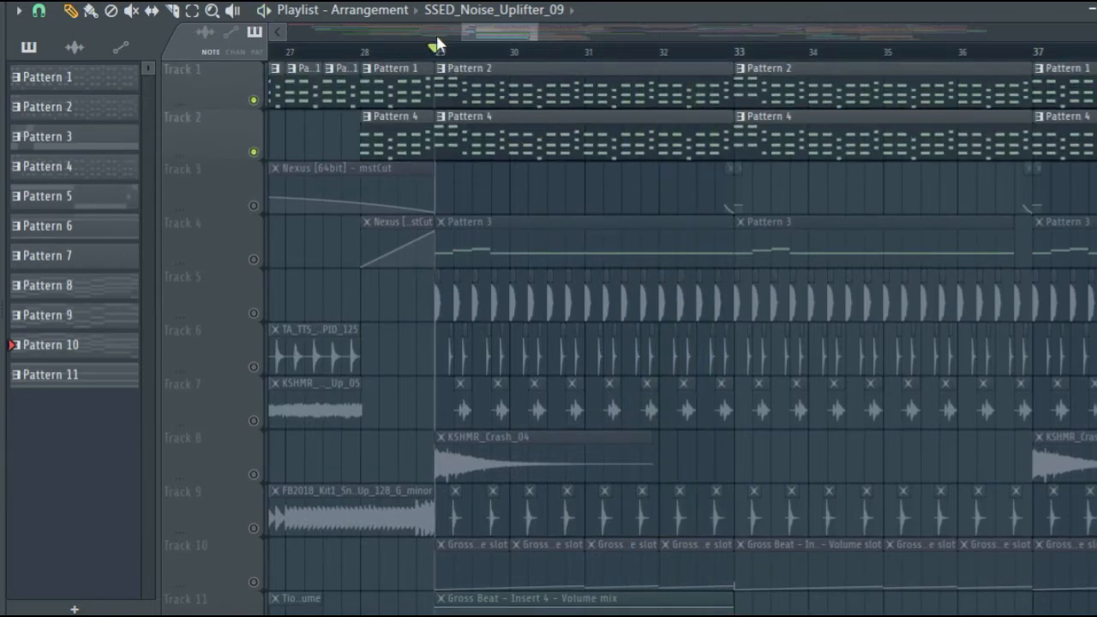
Unmute Track 4 and open its Pattern 3 clip at bar 29 in the piano roll with the channel rack shown
{"action": "scroll", "coordinate": [436, 35], "scroll_direction": "down", "scroll_amount": 4}
{"action": "scroll", "coordinate": [477, 33], "scroll_direction": "up", "scroll_amount": 5}
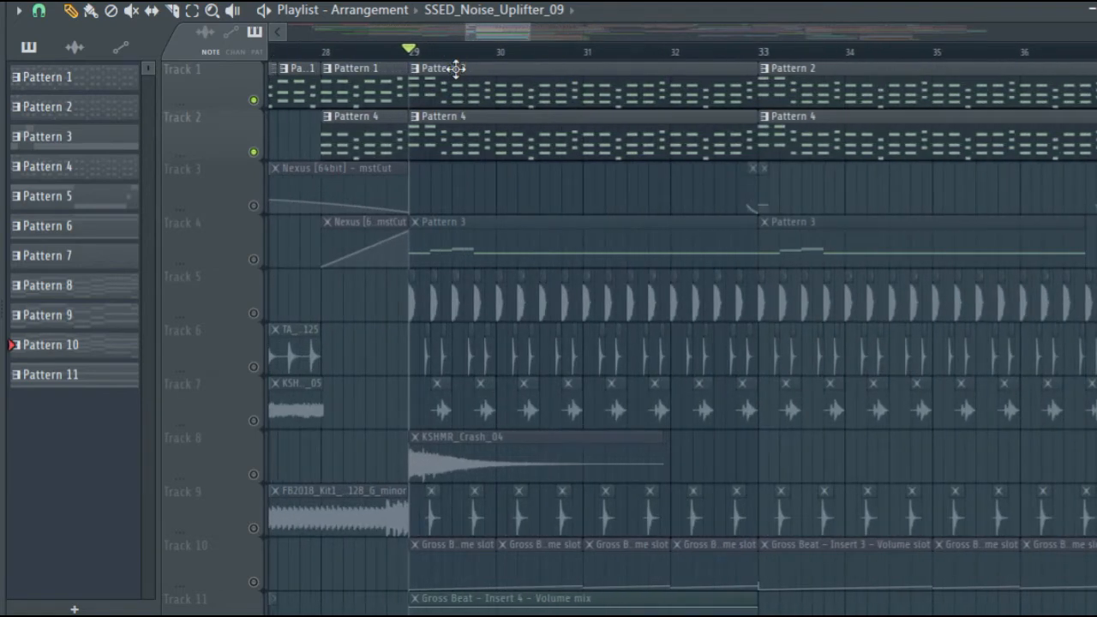
{"action": "left_click", "coordinate": [259, 261]}
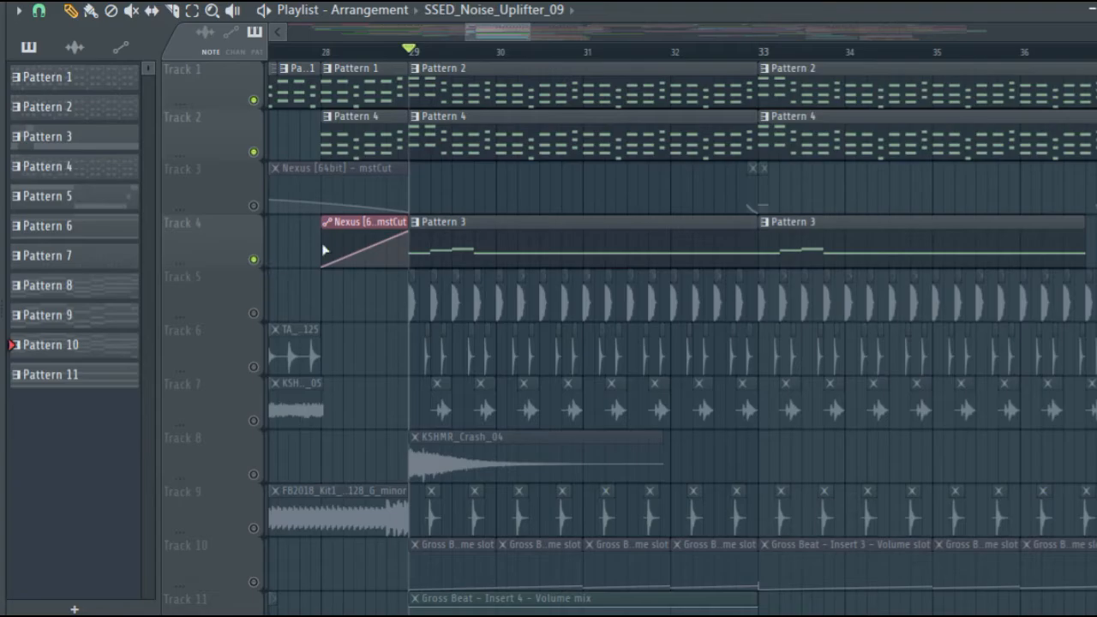
{"action": "double_click", "coordinate": [447, 246]}
{"action": "key", "text": "F6"}
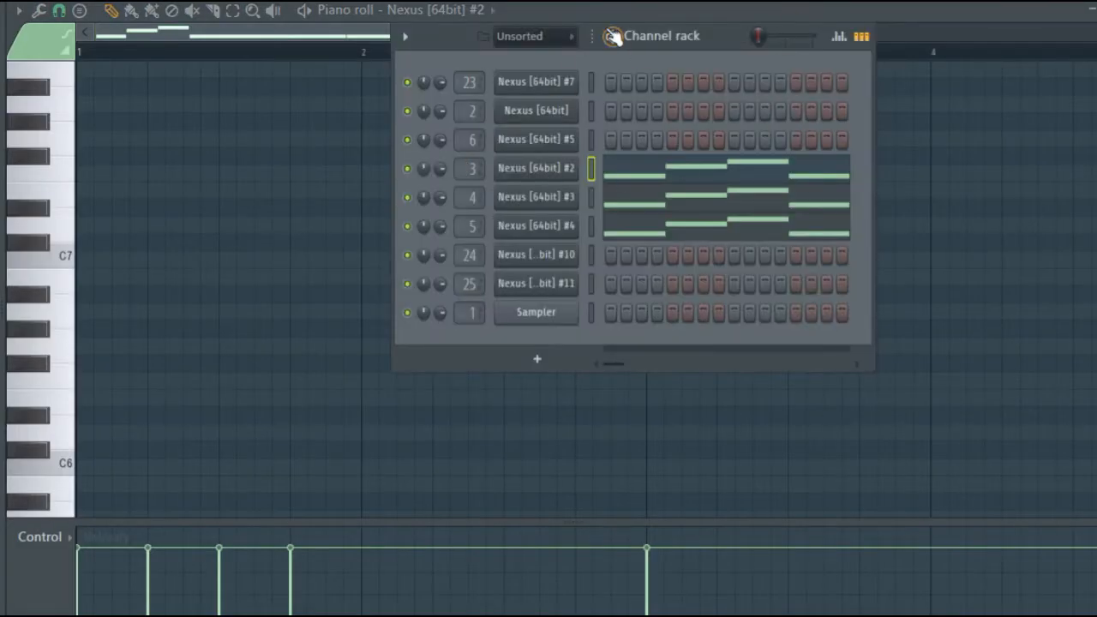
Play Pattern 3, auditioning the Nexus #2 and Nexus #4 layers on their own before re-enabling all three channels
{"action": "key", "text": "space"}
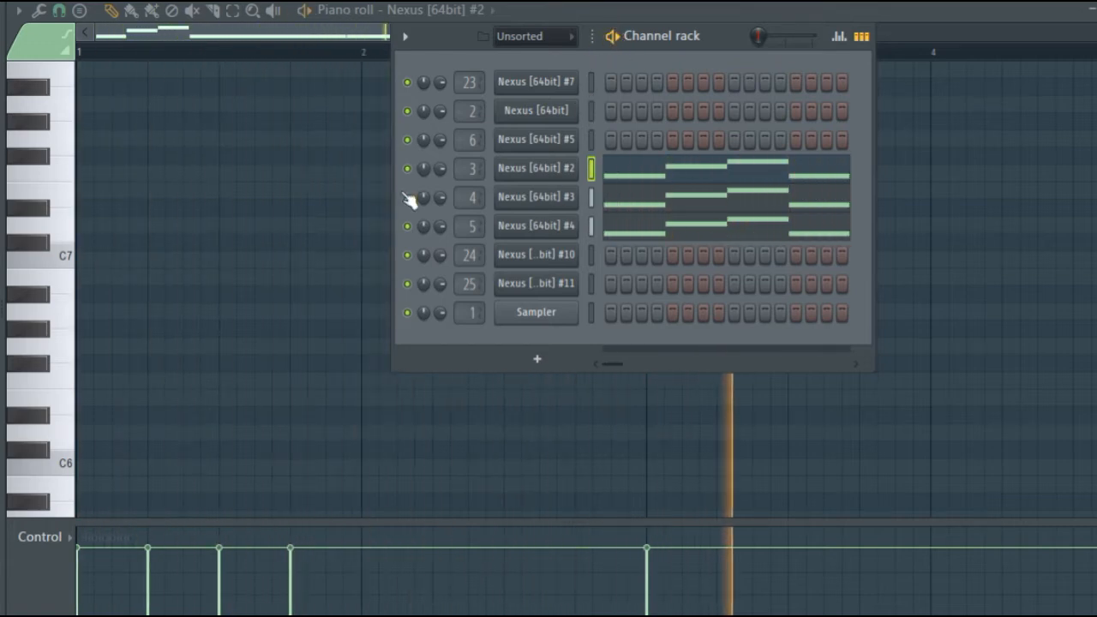
{"action": "left_click", "coordinate": [407, 225]}
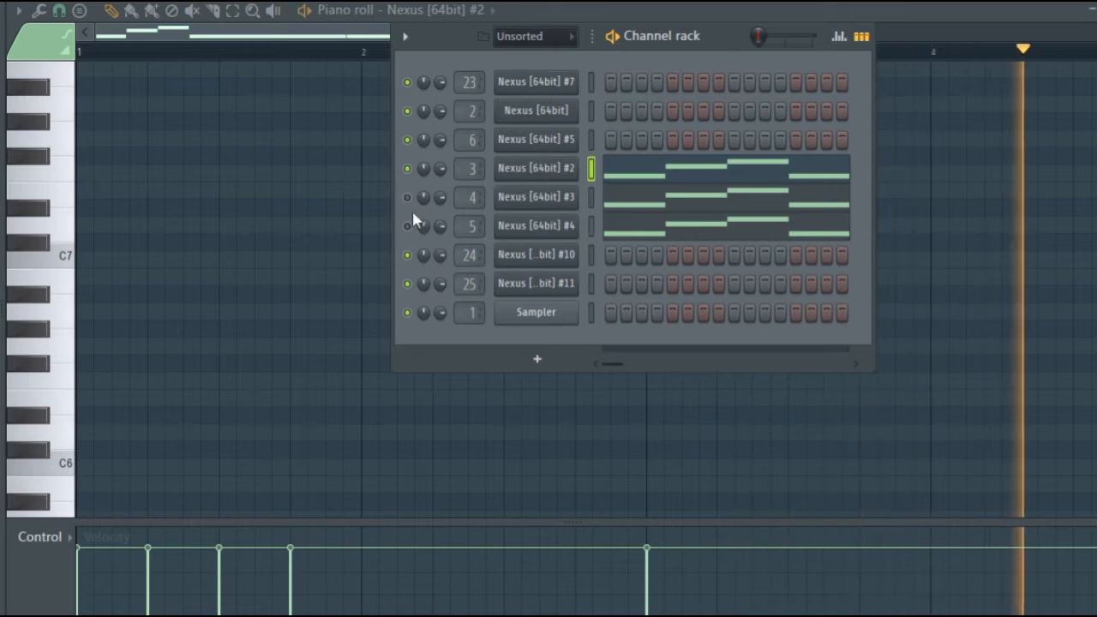
{"action": "left_click", "coordinate": [408, 198]}
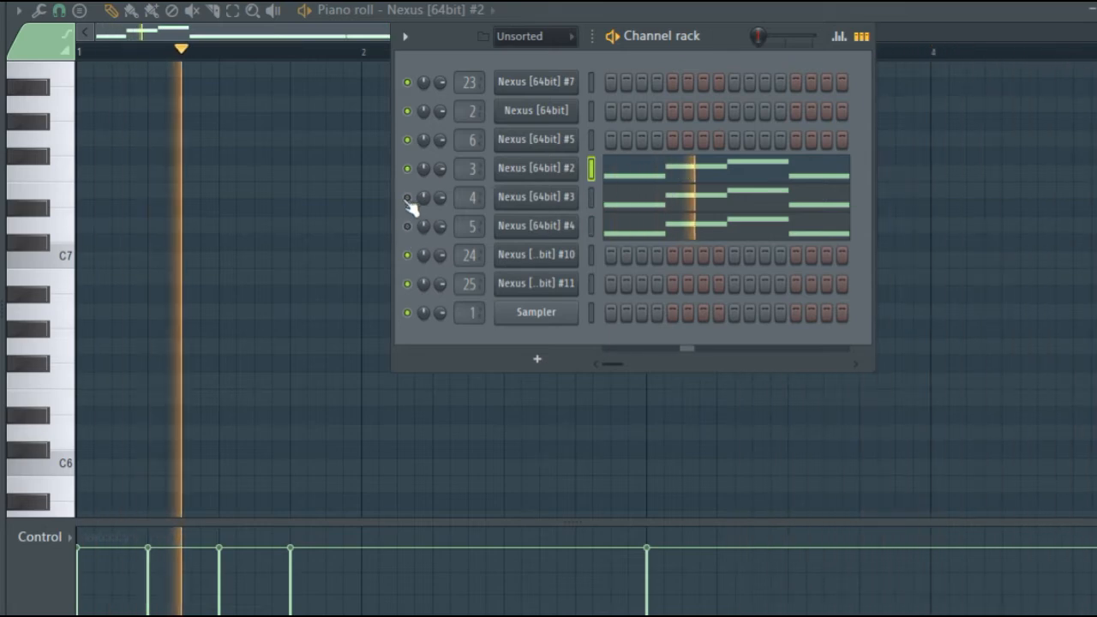
{"action": "left_click", "coordinate": [408, 169]}
{"action": "left_click", "coordinate": [408, 226]}
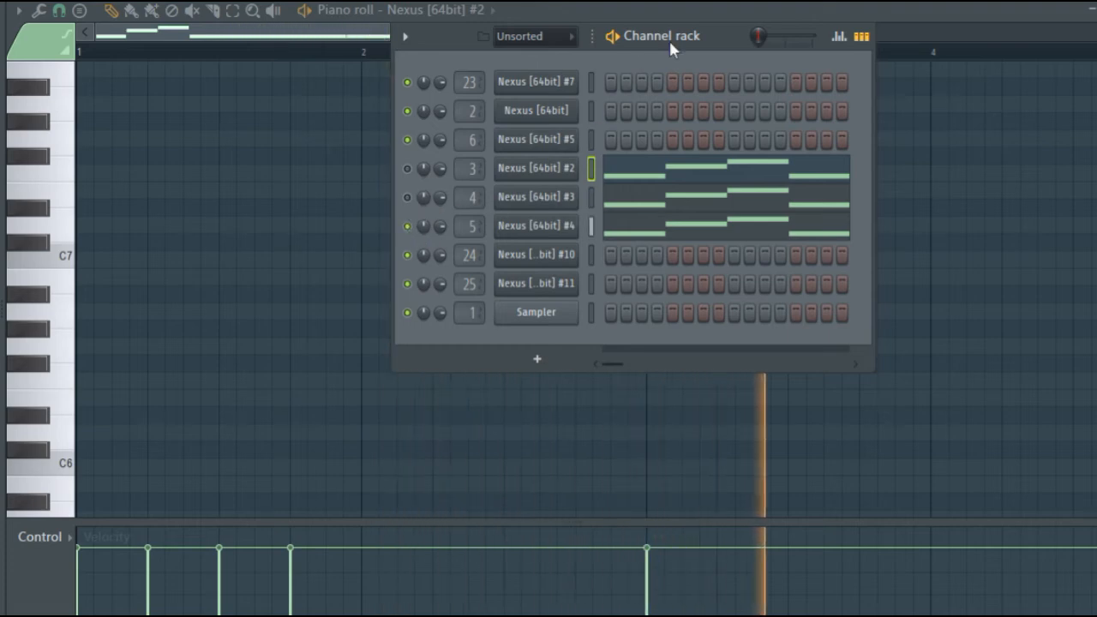
{"action": "left_click", "coordinate": [407, 198]}
{"action": "left_click", "coordinate": [407, 169]}
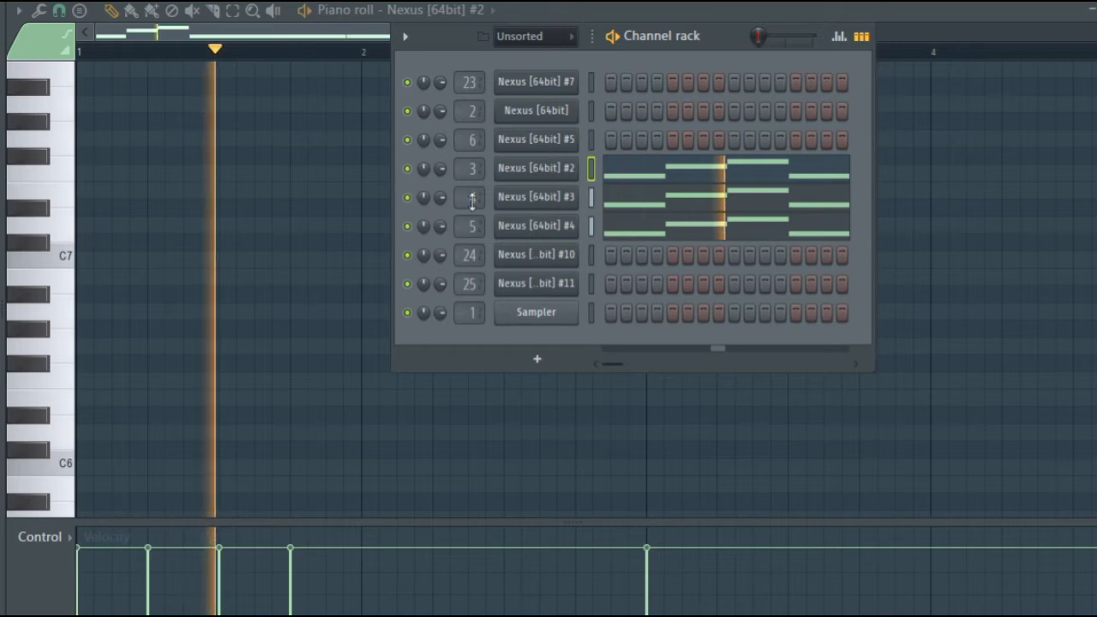
View the Nexus #4 bass preset, stop playback and return to the playlist
{"action": "left_click", "coordinate": [548, 226]}
{"action": "key", "text": "space"}
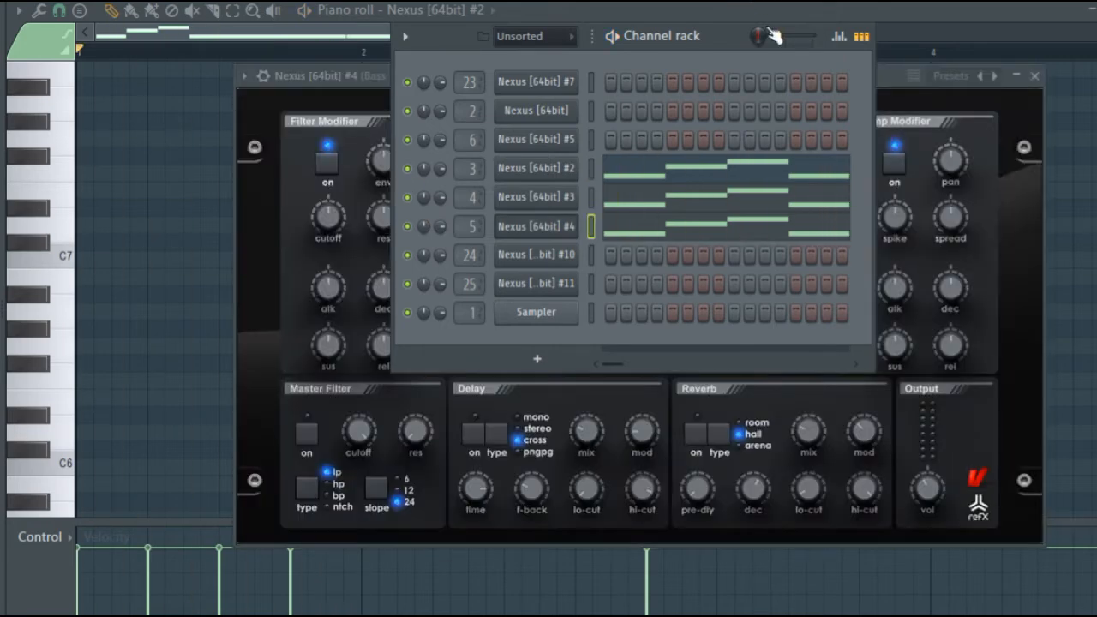
{"action": "left_click", "coordinate": [754, 2]}
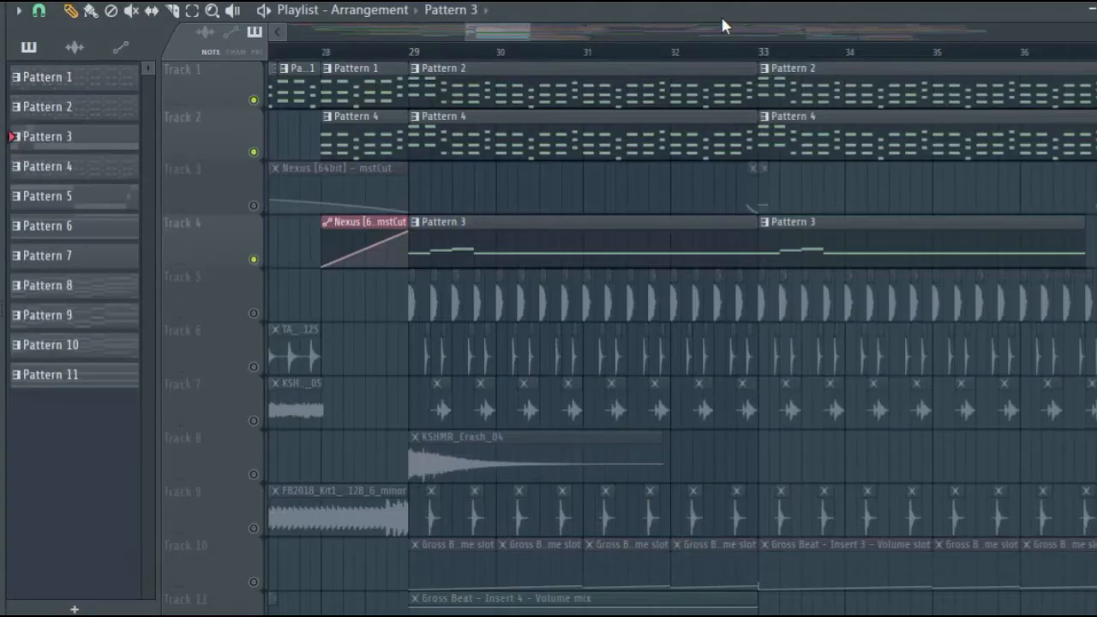
Unmute Tracks 10 and 12 to enable the Gross Beat volume slot automation for Insert 3 and Insert 5 from bar 29
{"action": "scroll", "coordinate": [545, 74], "scroll_direction": "down", "scroll_amount": 2}
{"action": "scroll", "coordinate": [534, 127], "scroll_direction": "down", "scroll_amount": 6}
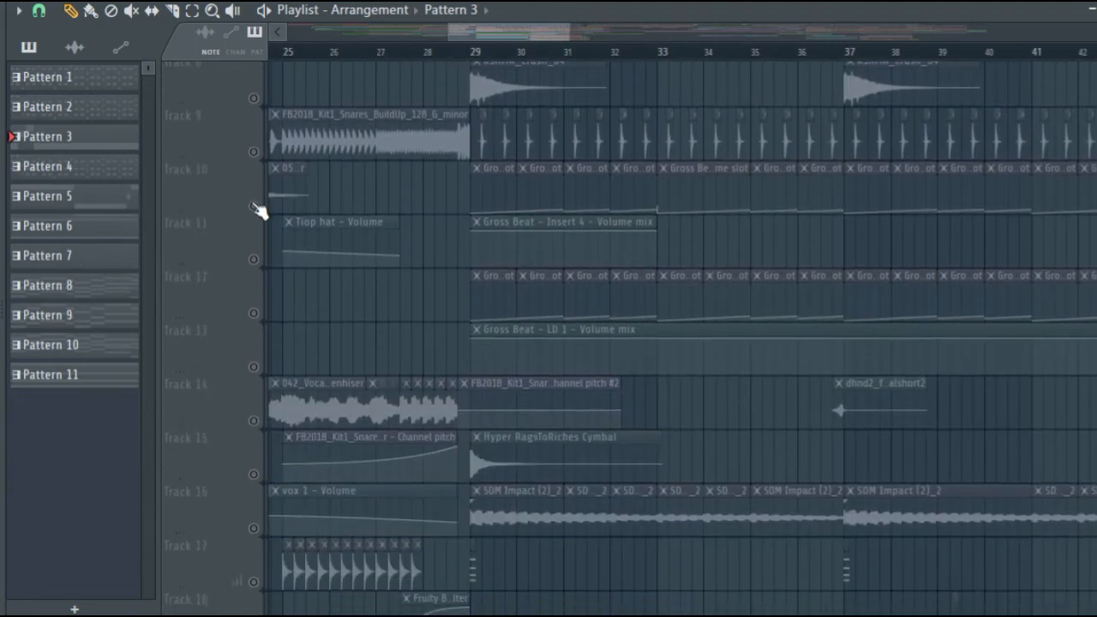
{"action": "left_click", "coordinate": [255, 206]}
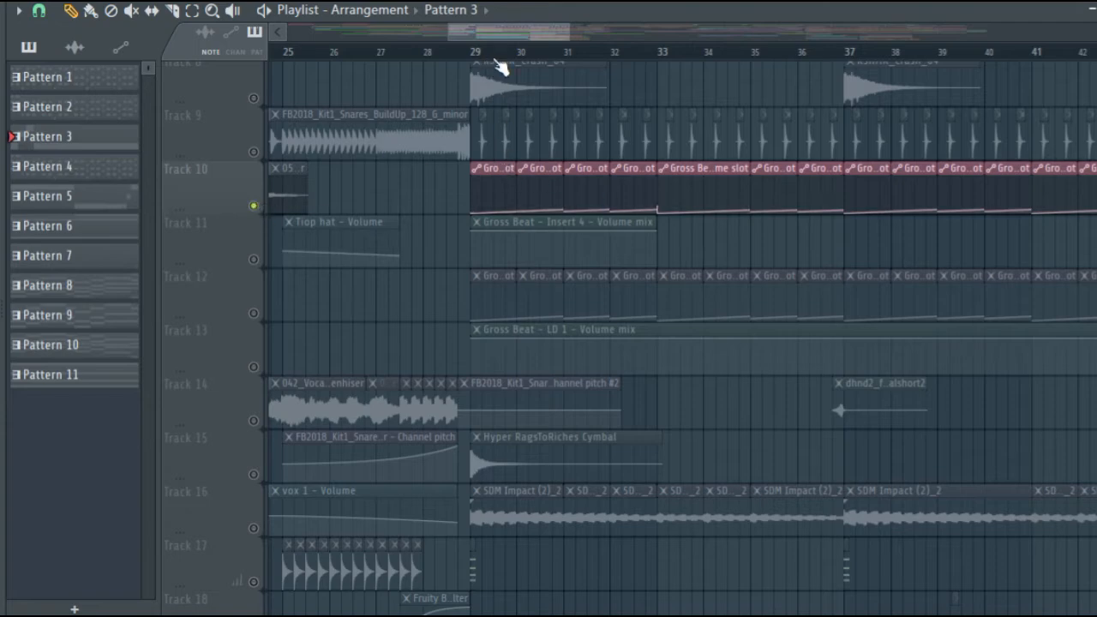
{"action": "scroll", "coordinate": [501, 69], "scroll_direction": "up", "scroll_amount": 8}
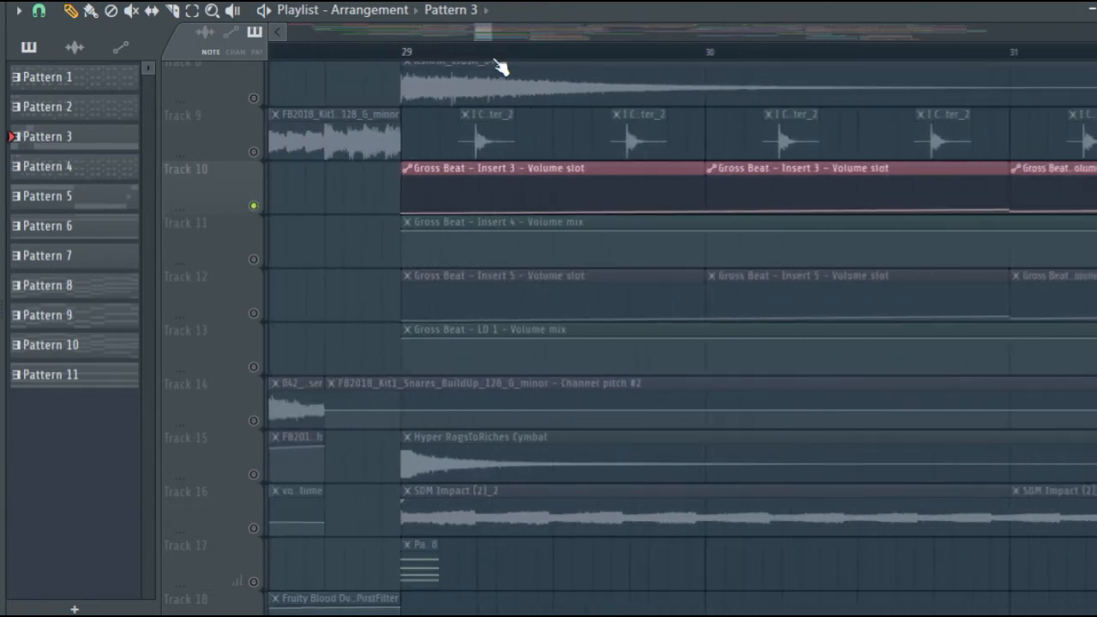
{"action": "scroll", "coordinate": [501, 68], "scroll_direction": "down", "scroll_amount": 2}
{"action": "left_click", "coordinate": [272, 315]}
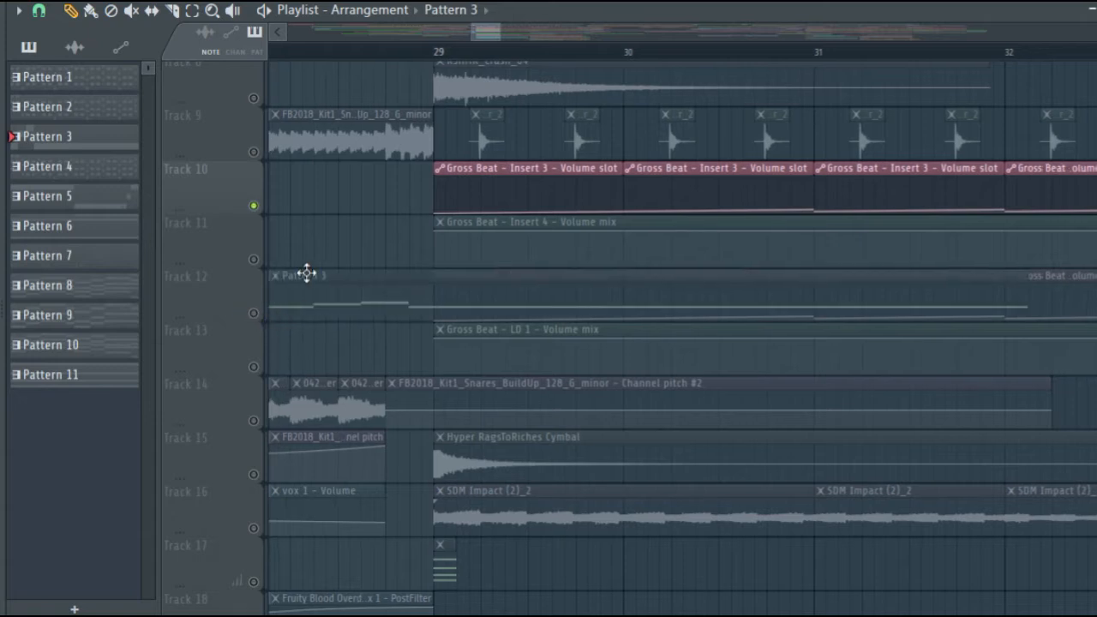
{"action": "left_click", "coordinate": [255, 313]}
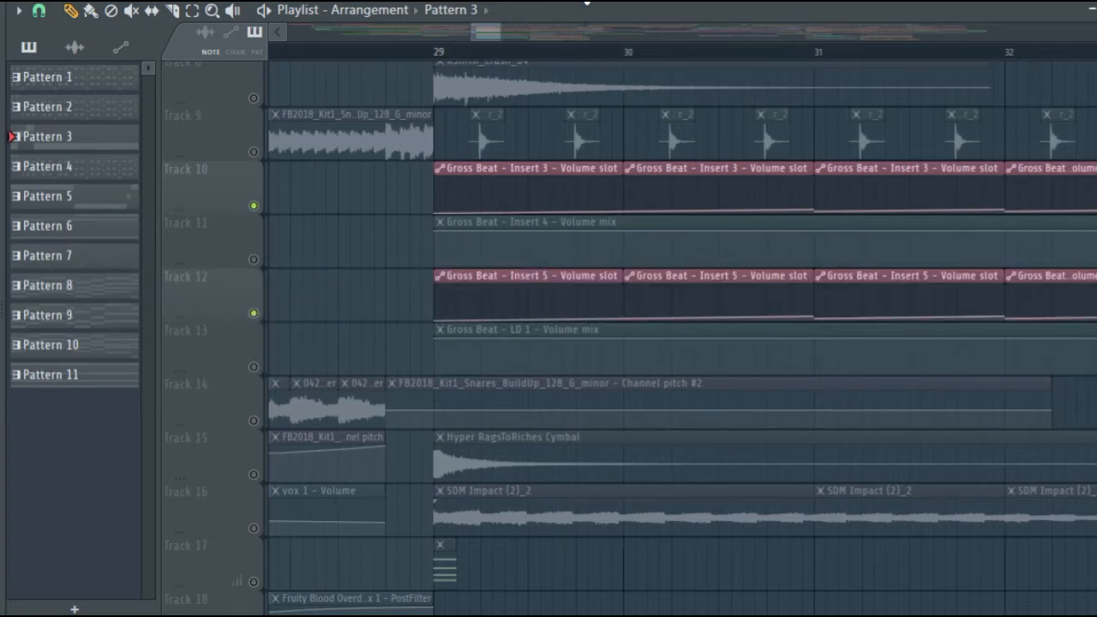
Mute Tracks 1 and 2 and play Track 4's Pattern 3 from bar 29 with the Gross Beat slot automation
{"action": "scroll", "coordinate": [578, 20], "scroll_direction": "down", "scroll_amount": 1}
{"action": "scroll", "coordinate": [567, 33], "scroll_direction": "down", "scroll_amount": 4}
{"action": "scroll", "coordinate": [551, 55], "scroll_direction": "down", "scroll_amount": 3}
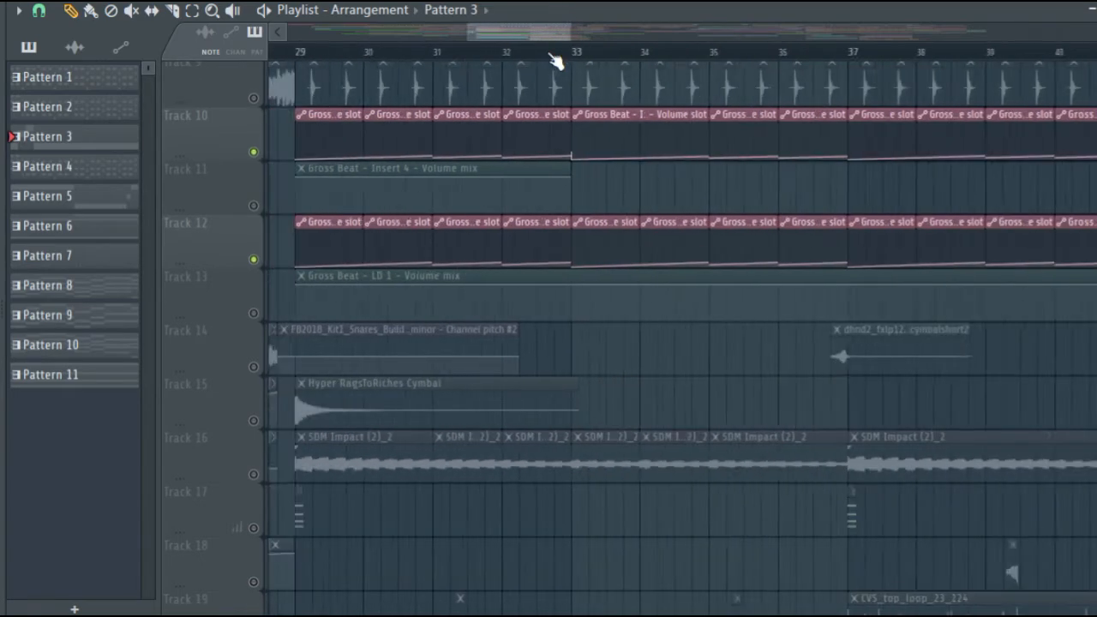
{"action": "scroll", "coordinate": [555, 56], "scroll_direction": "down", "scroll_amount": 3}
{"action": "scroll", "coordinate": [514, 111], "scroll_direction": "up", "scroll_amount": 8}
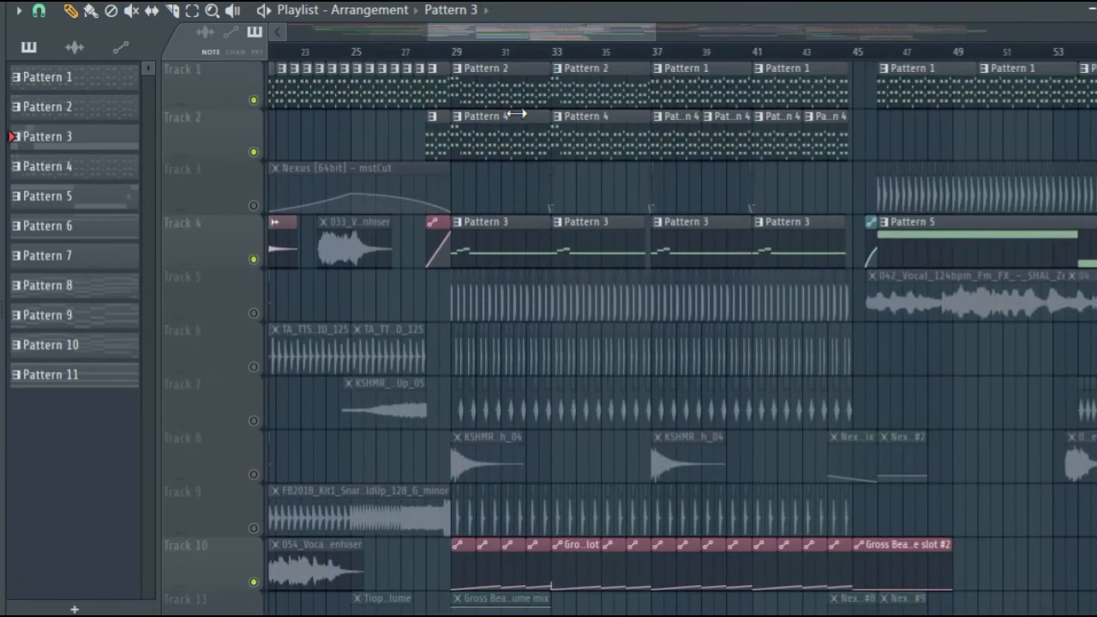
{"action": "scroll", "coordinate": [514, 114], "scroll_direction": "down", "scroll_amount": 3}
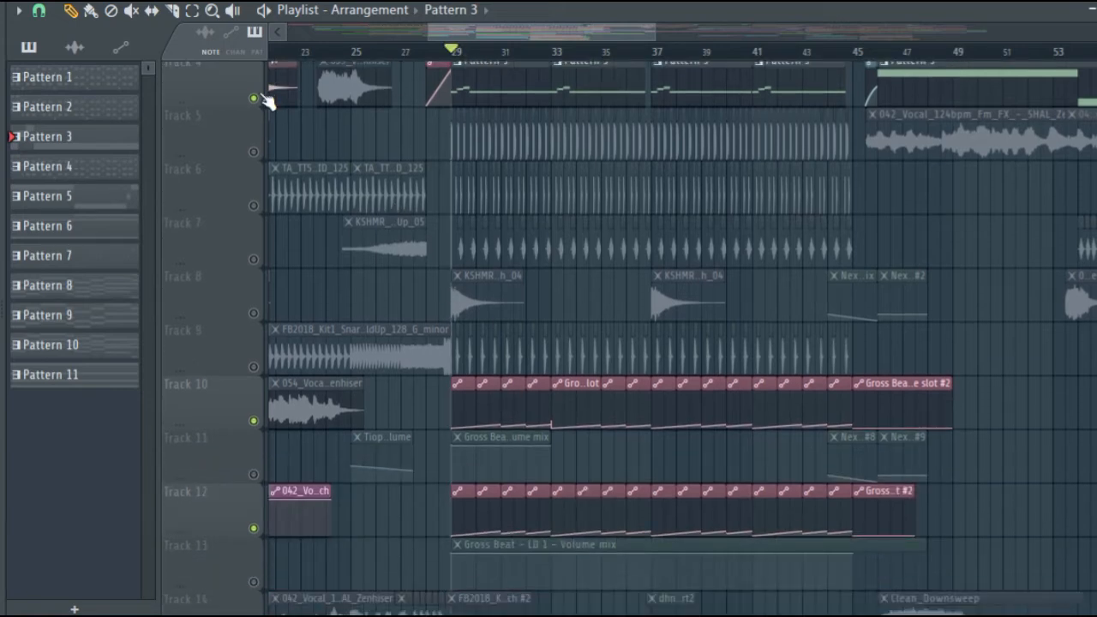
{"action": "scroll", "coordinate": [257, 154], "scroll_direction": "up", "scroll_amount": 3}
{"action": "key", "text": "space"}
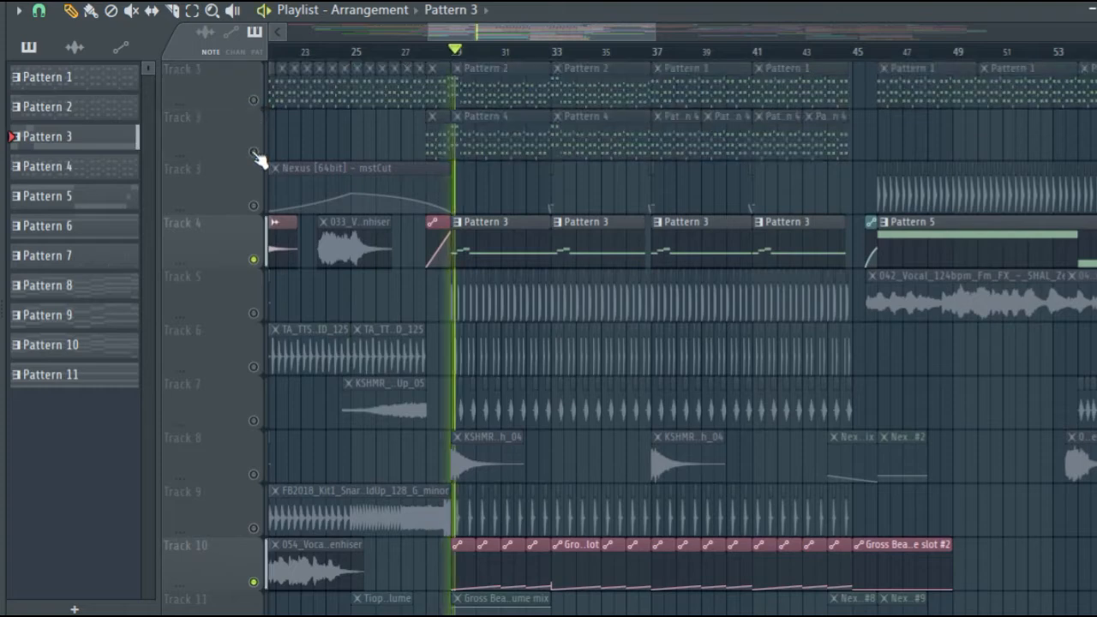
{"action": "scroll", "coordinate": [570, 209], "scroll_direction": "down", "scroll_amount": 4}
{"action": "scroll", "coordinate": [570, 209], "scroll_direction": "down", "scroll_amount": 4}
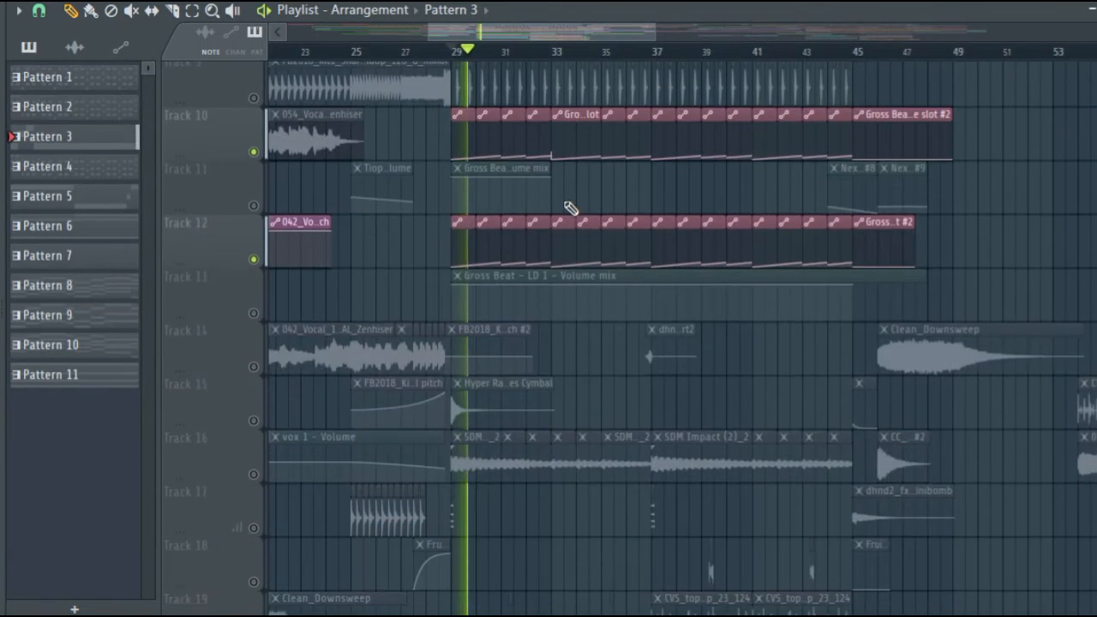
Unmute Track 13's Gross Beat - LD 1 - Volume mix automation and listen to Pattern 3 up to about bar 36
{"action": "left_click", "coordinate": [254, 313]}
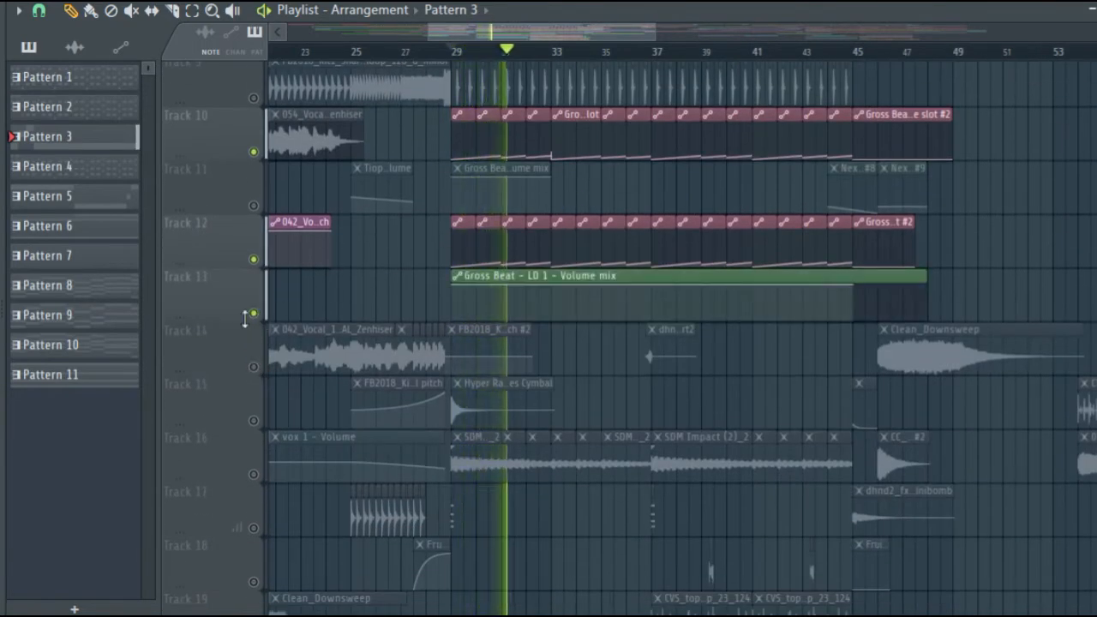
{"action": "scroll", "coordinate": [500, 237], "scroll_direction": "up", "scroll_amount": 3}
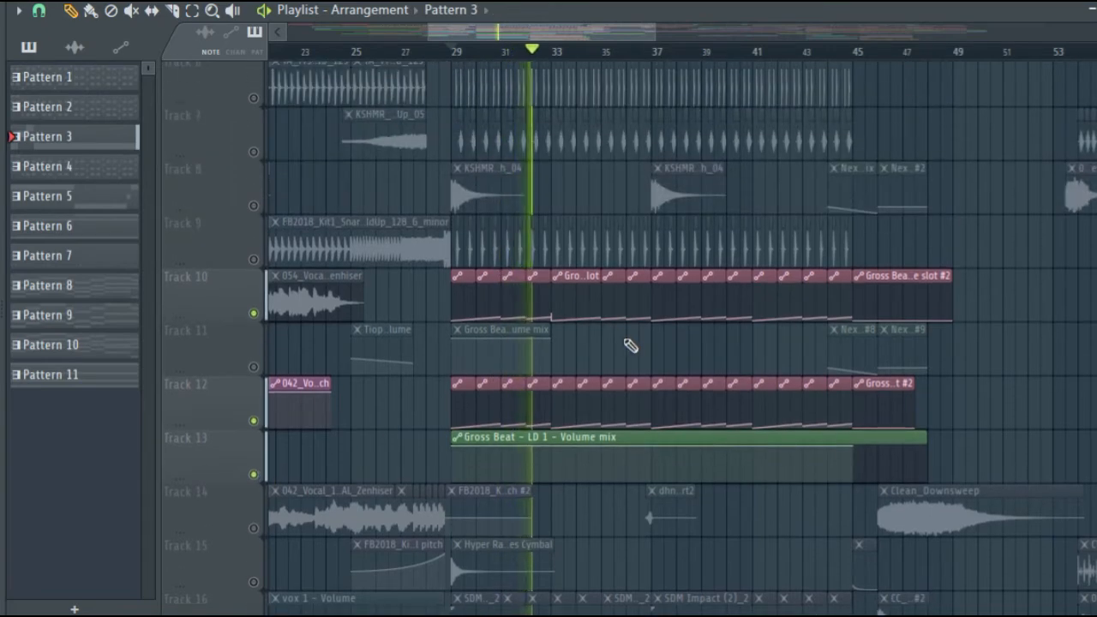
{"action": "scroll", "coordinate": [630, 346], "scroll_direction": "up", "scroll_amount": 5}
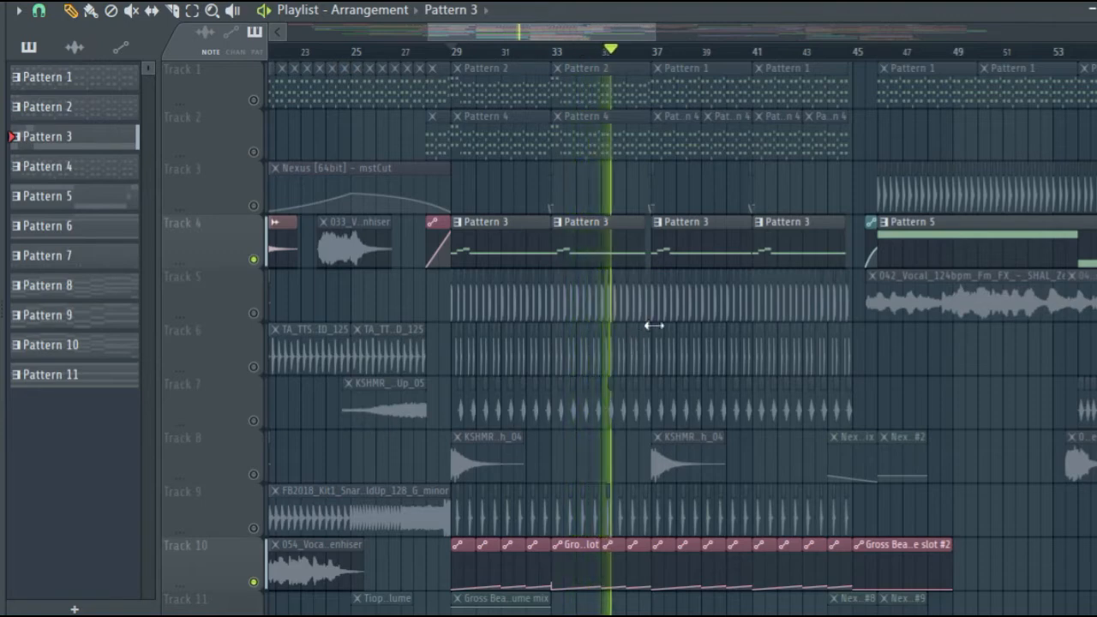
{"action": "scroll", "coordinate": [515, 497], "scroll_direction": "down", "scroll_amount": 4}
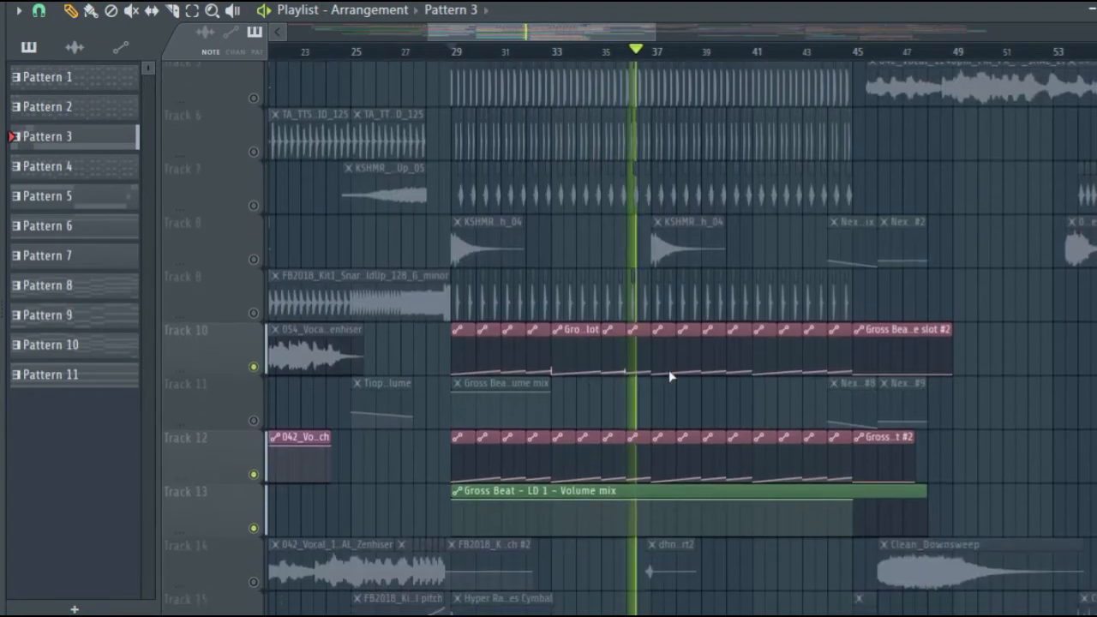
{"action": "scroll", "coordinate": [598, 441], "scroll_direction": "up", "scroll_amount": 4}
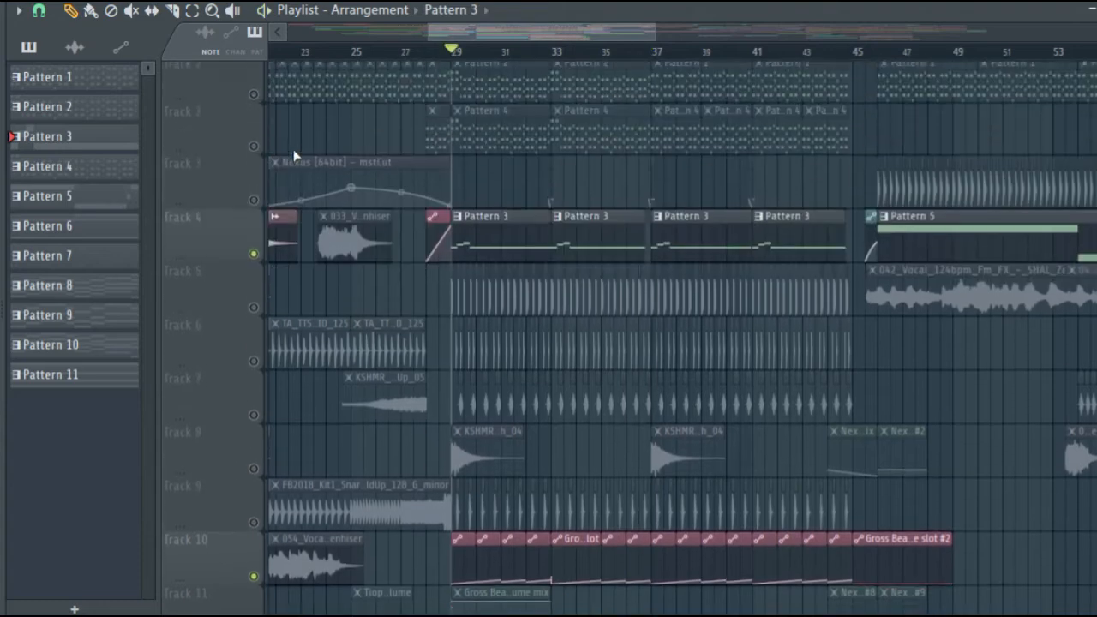
Unmute Tracks 1, 2, 21 and 29 and play the layered patterns with their volume automation from bar 29
{"action": "left_click", "coordinate": [254, 100]}
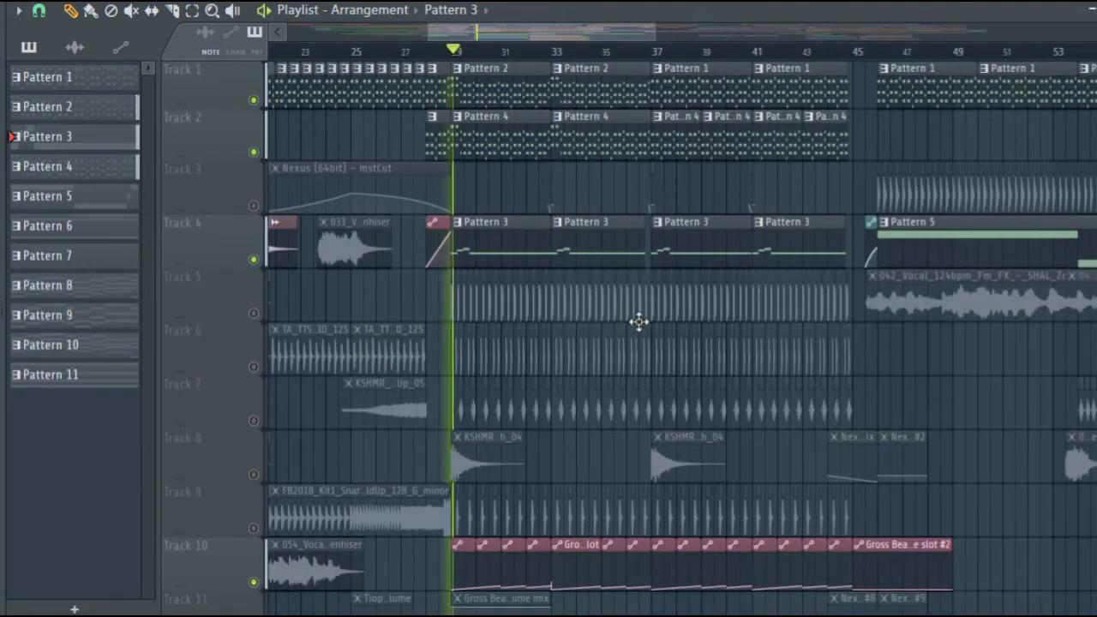
{"action": "scroll", "coordinate": [638, 322], "scroll_direction": "down", "scroll_amount": 12}
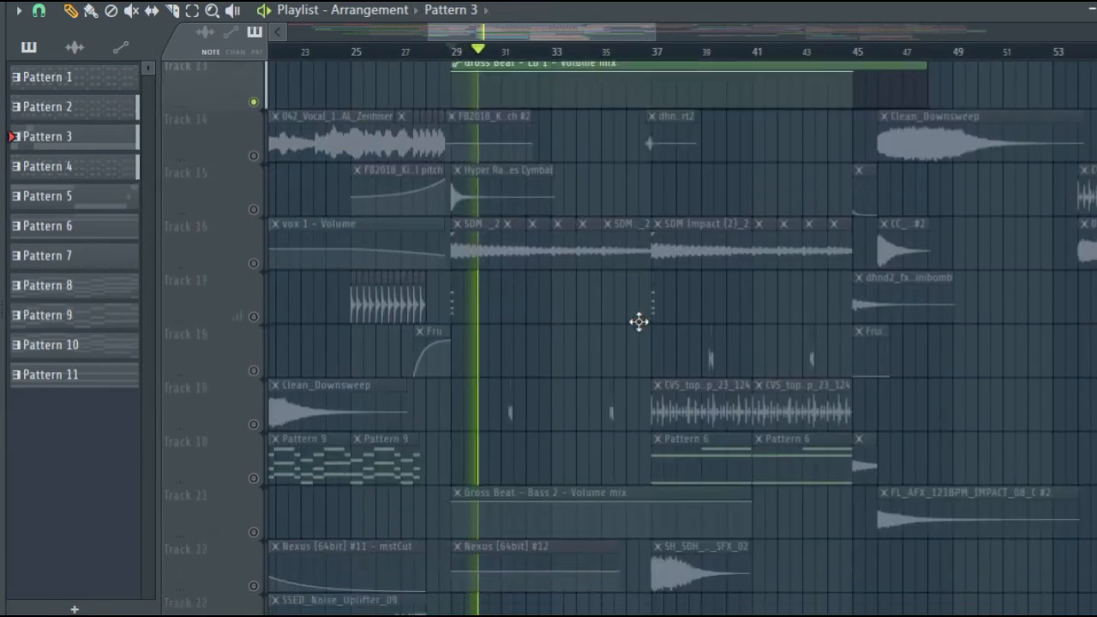
{"action": "scroll", "coordinate": [644, 331], "scroll_direction": "down", "scroll_amount": 4}
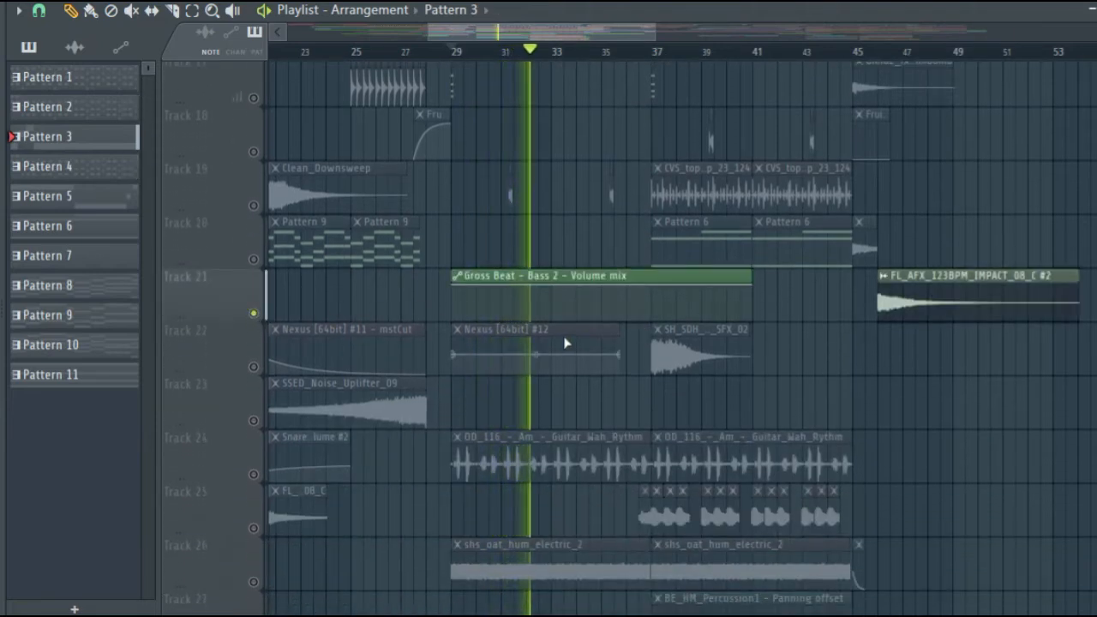
{"action": "scroll", "coordinate": [563, 338], "scroll_direction": "down", "scroll_amount": 5}
{"action": "scroll", "coordinate": [429, 416], "scroll_direction": "up", "scroll_amount": 15}
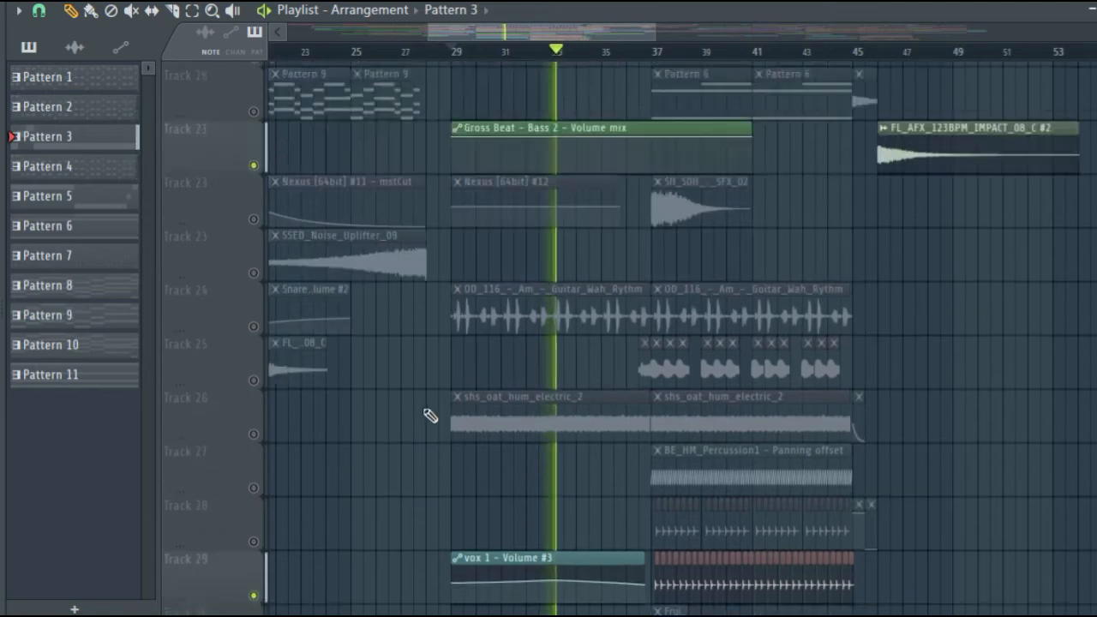
{"action": "scroll", "coordinate": [429, 416], "scroll_direction": "up", "scroll_amount": 6}
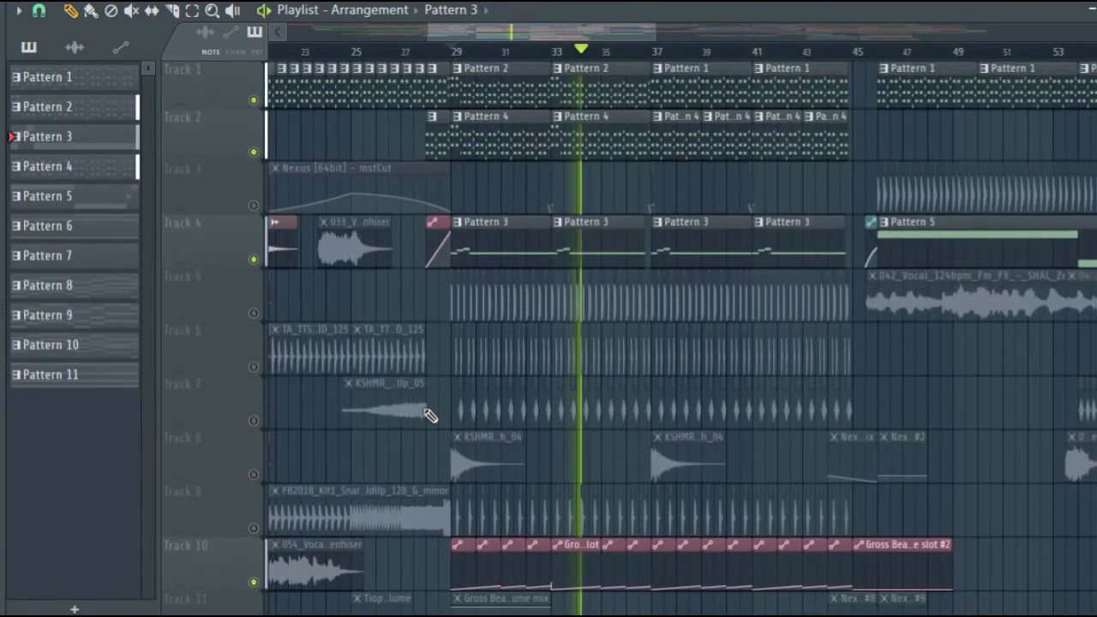
Stop playback, solo Track 5 and play its drum clips from bar 29
{"action": "key", "text": "space"}
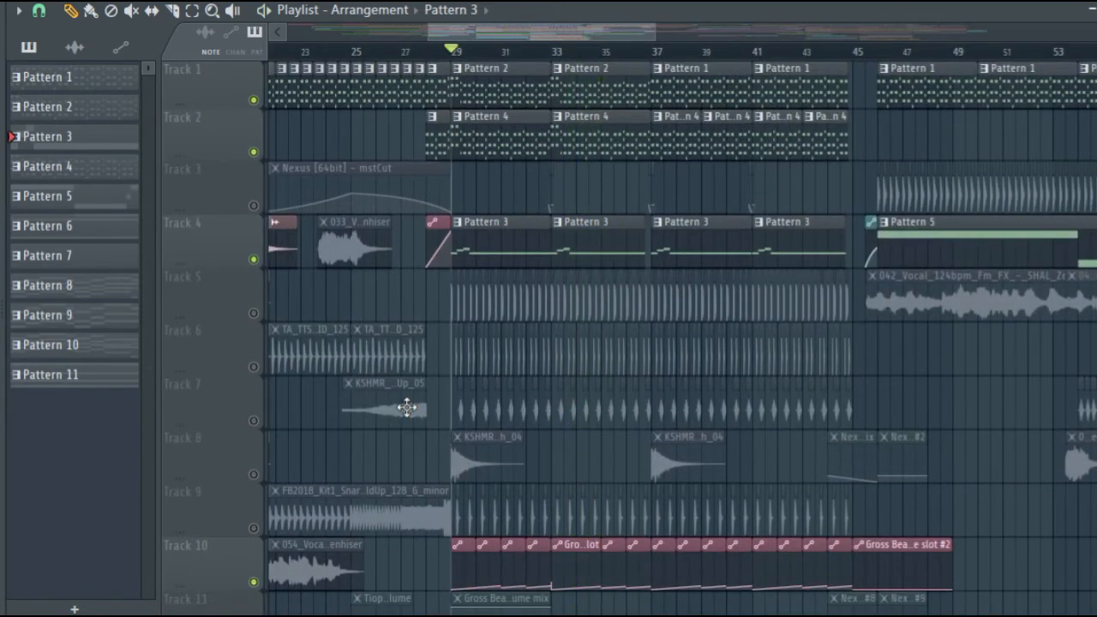
{"action": "scroll", "coordinate": [424, 62], "scroll_direction": "up", "scroll_amount": 3}
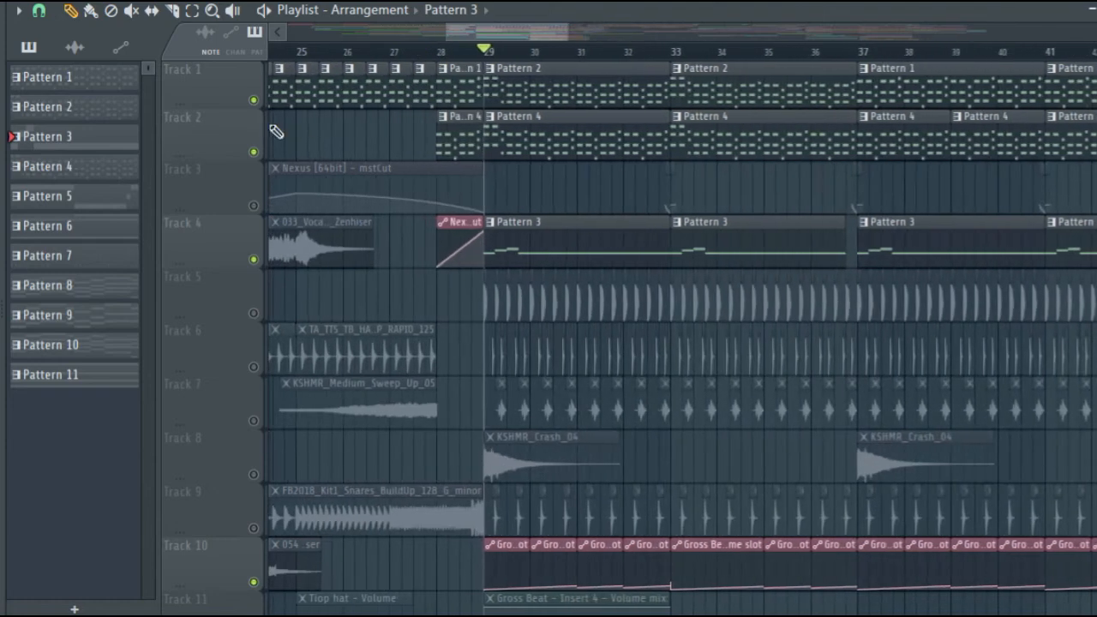
{"action": "scroll", "coordinate": [232, 311], "scroll_direction": "down", "scroll_amount": 3}
{"action": "left_click", "coordinate": [257, 155]}
{"action": "right_click", "coordinate": [257, 156]}
{"action": "key", "text": "space"}
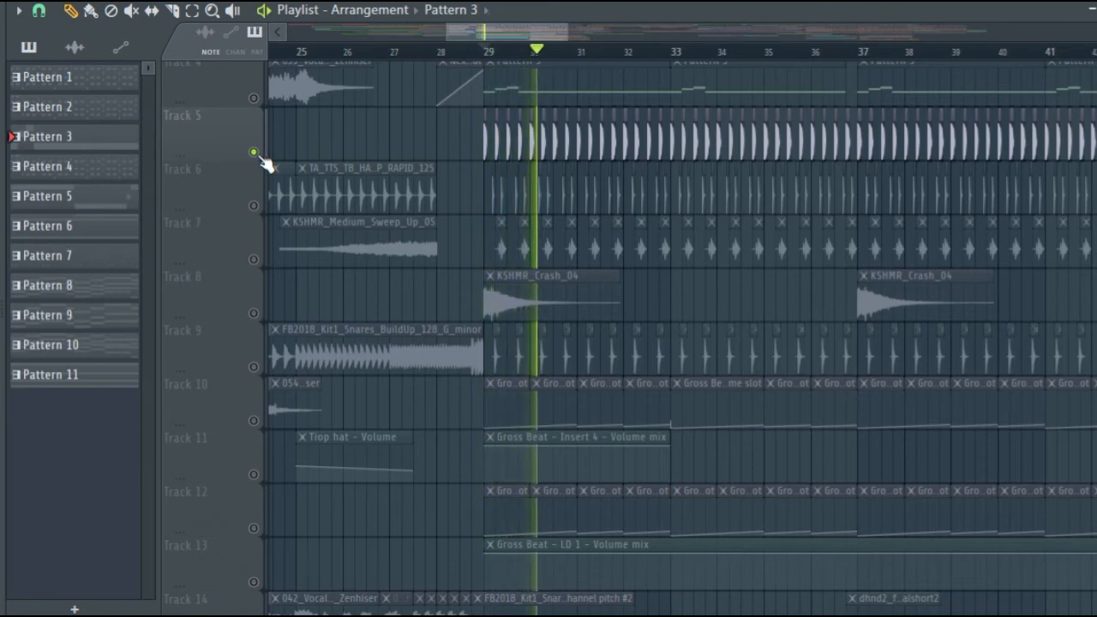
Unmute Tracks 6, 7, 9 and 8 one after another while playback runs, layering their percussion and crash clips
{"action": "left_click", "coordinate": [254, 208]}
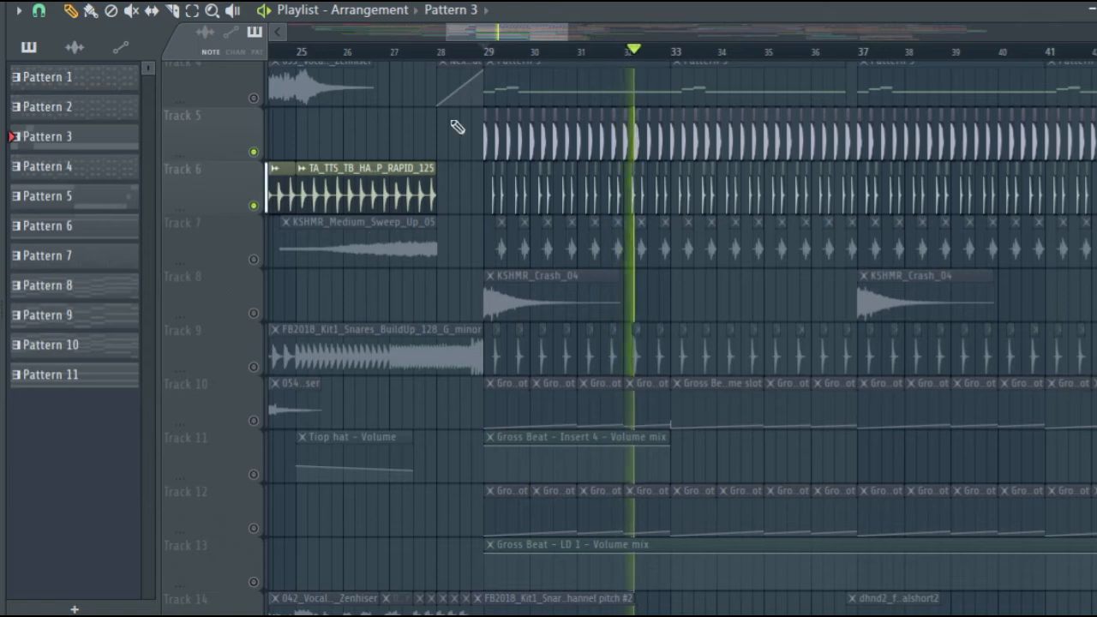
{"action": "left_click", "coordinate": [253, 259]}
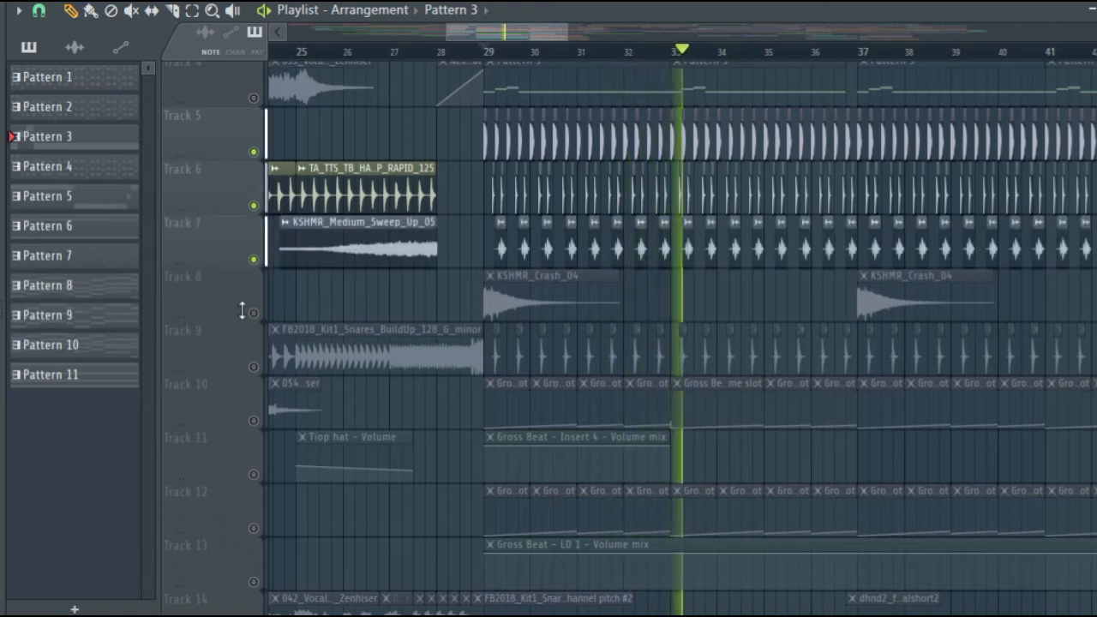
{"action": "left_click", "coordinate": [254, 367]}
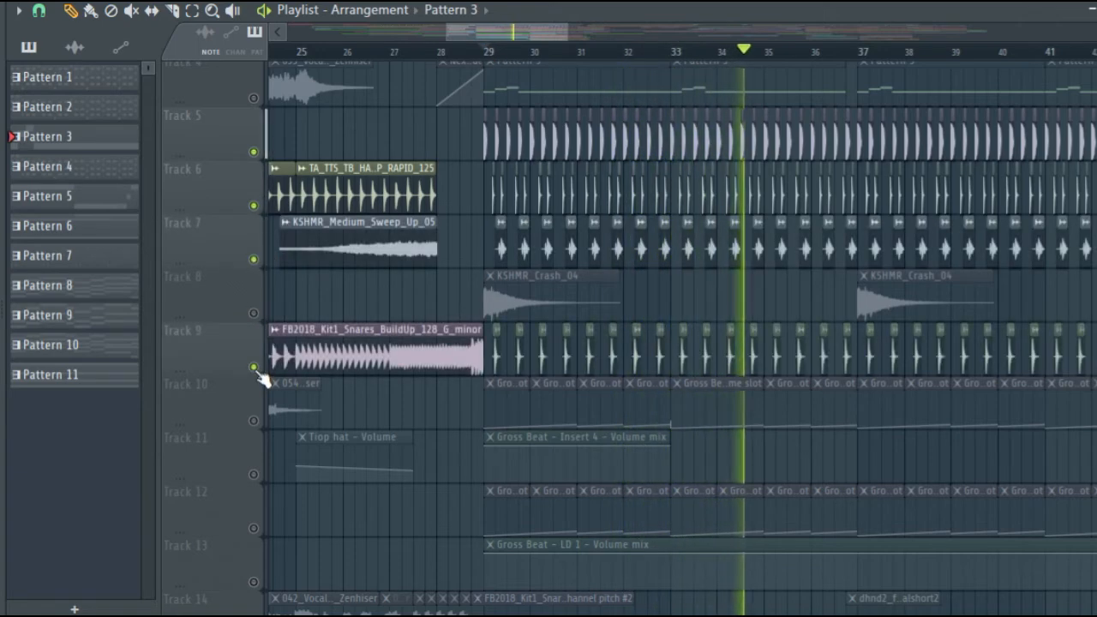
{"action": "left_click", "coordinate": [254, 312]}
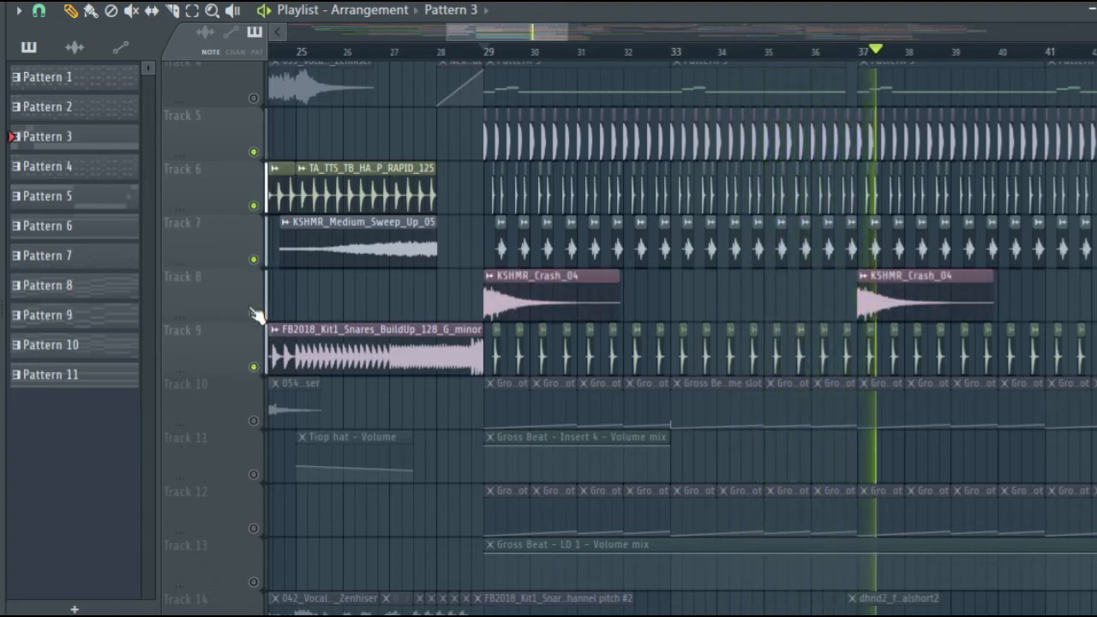
Unmute Tracks 22 and 15, play the drop again from bar 29, and stop playback
{"action": "scroll", "coordinate": [255, 315], "scroll_direction": "down", "scroll_amount": 3}
{"action": "scroll", "coordinate": [294, 437], "scroll_direction": "down", "scroll_amount": 8}
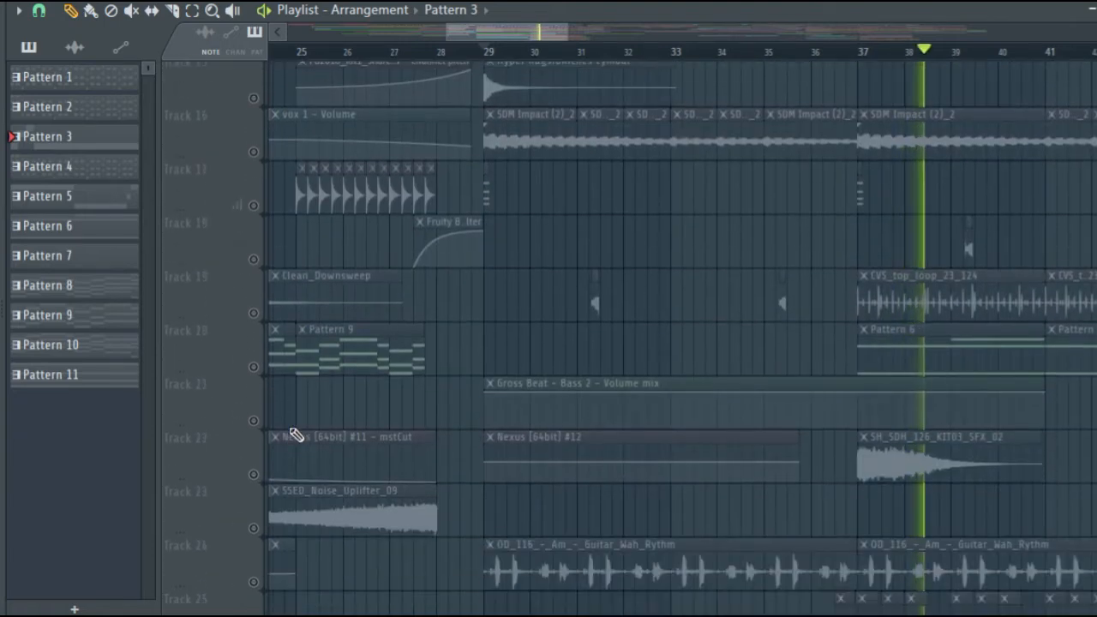
{"action": "left_click", "coordinate": [253, 474]}
{"action": "scroll", "coordinate": [338, 436], "scroll_direction": "up", "scroll_amount": 8}
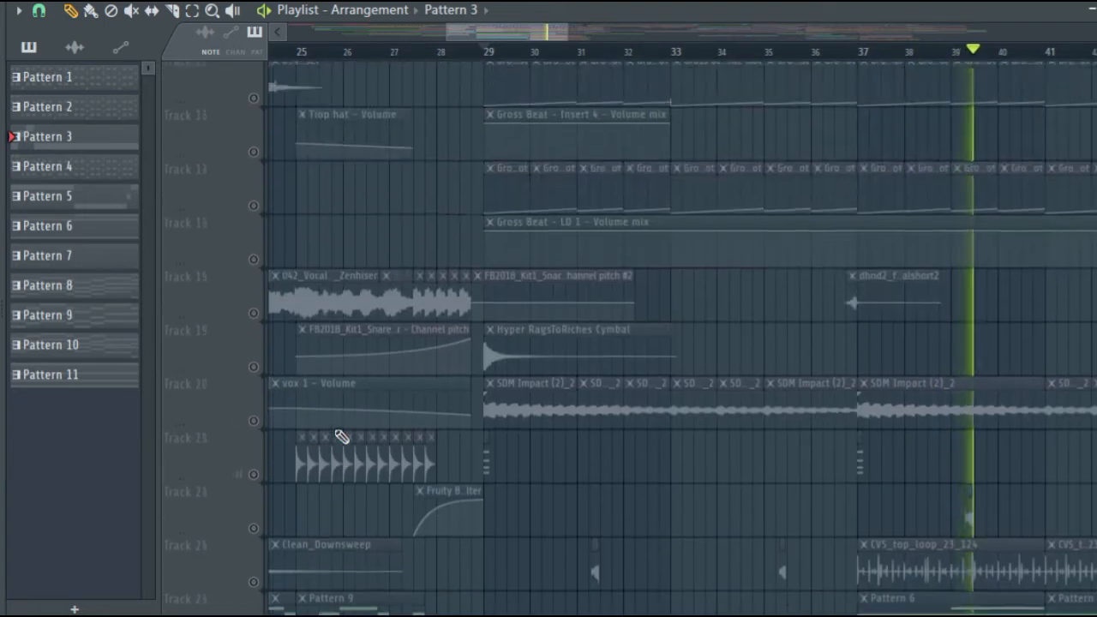
{"action": "left_click", "coordinate": [486, 49]}
{"action": "scroll", "coordinate": [261, 269], "scroll_direction": "down", "scroll_amount": 8}
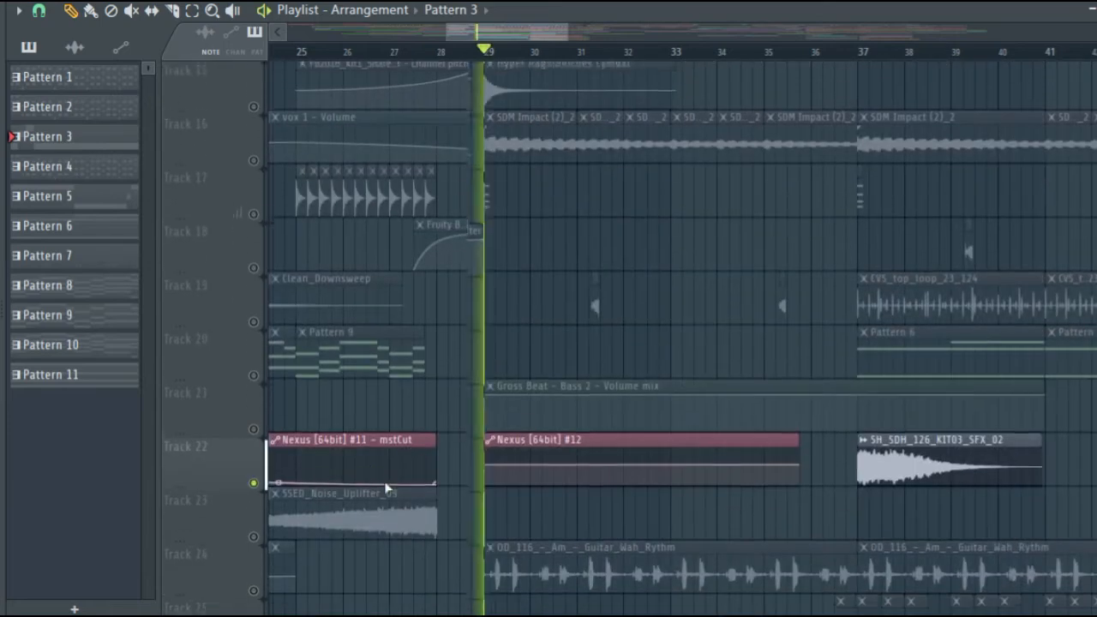
{"action": "scroll", "coordinate": [335, 225], "scroll_direction": "up", "scroll_amount": 8}
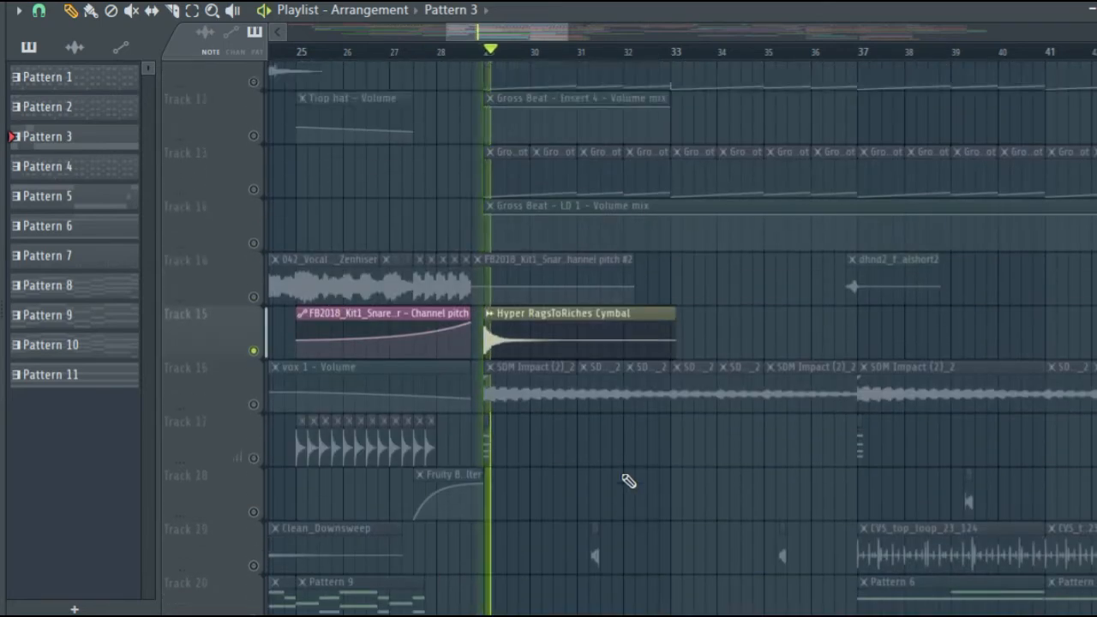
{"action": "scroll", "coordinate": [585, 339], "scroll_direction": "up", "scroll_amount": 4}
{"action": "key", "text": "space"}
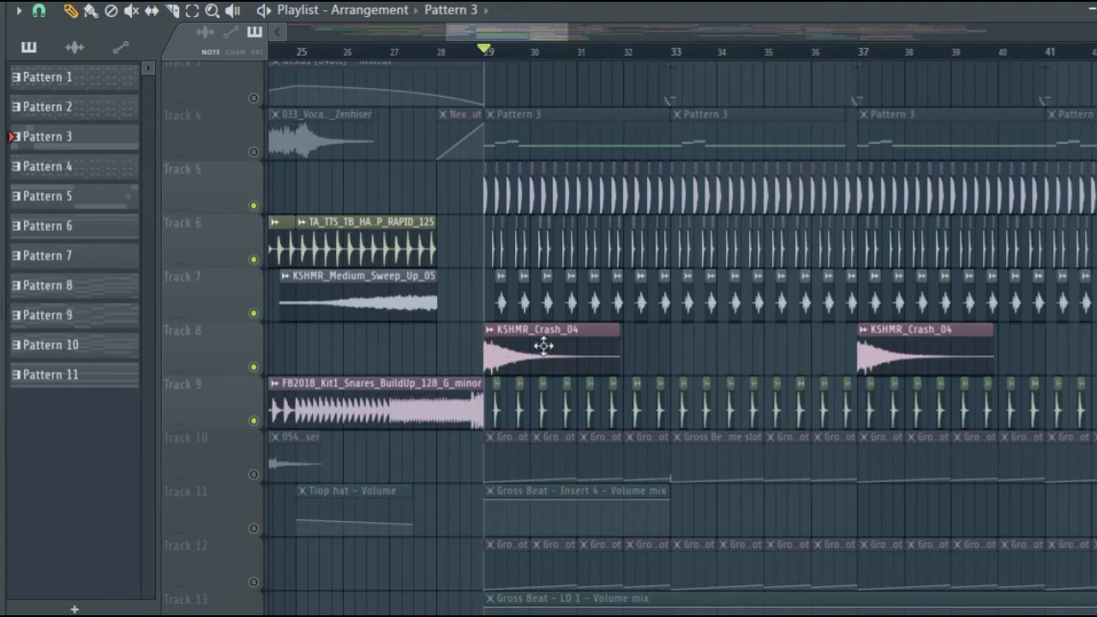
Audition the Hyper RagsToRiches Cymbal clip on Track 15 and the KSHMR_Crash_04 clip on Track 8 individually
{"action": "scroll", "coordinate": [485, 345], "scroll_direction": "down", "scroll_amount": 8}
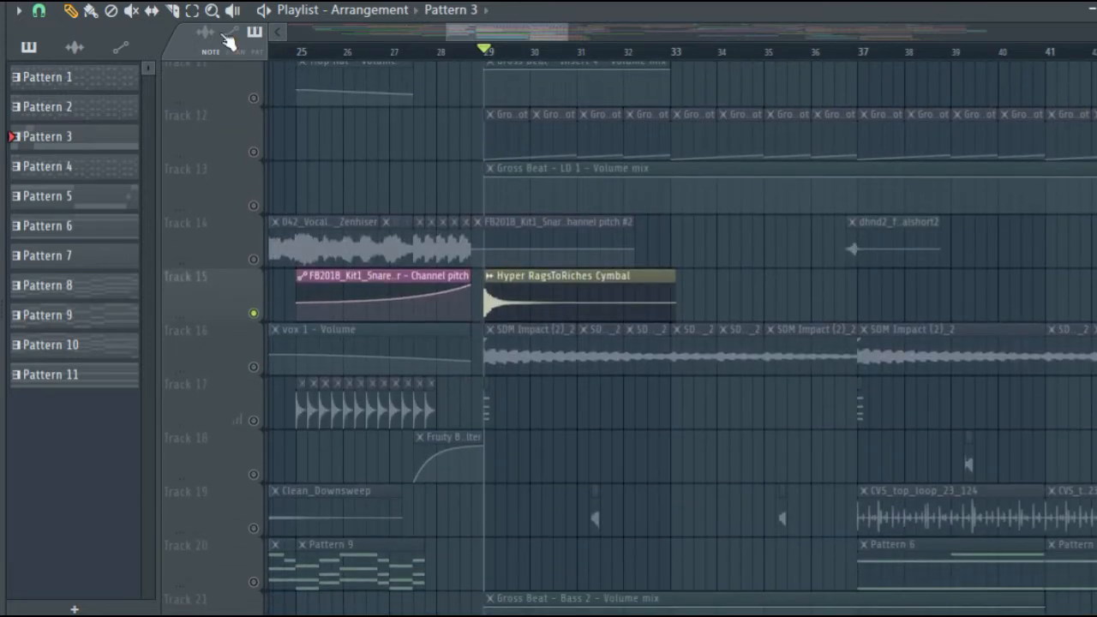
{"action": "left_click", "coordinate": [480, 294]}
{"action": "scroll", "coordinate": [493, 221], "scroll_direction": "up", "scroll_amount": 5}
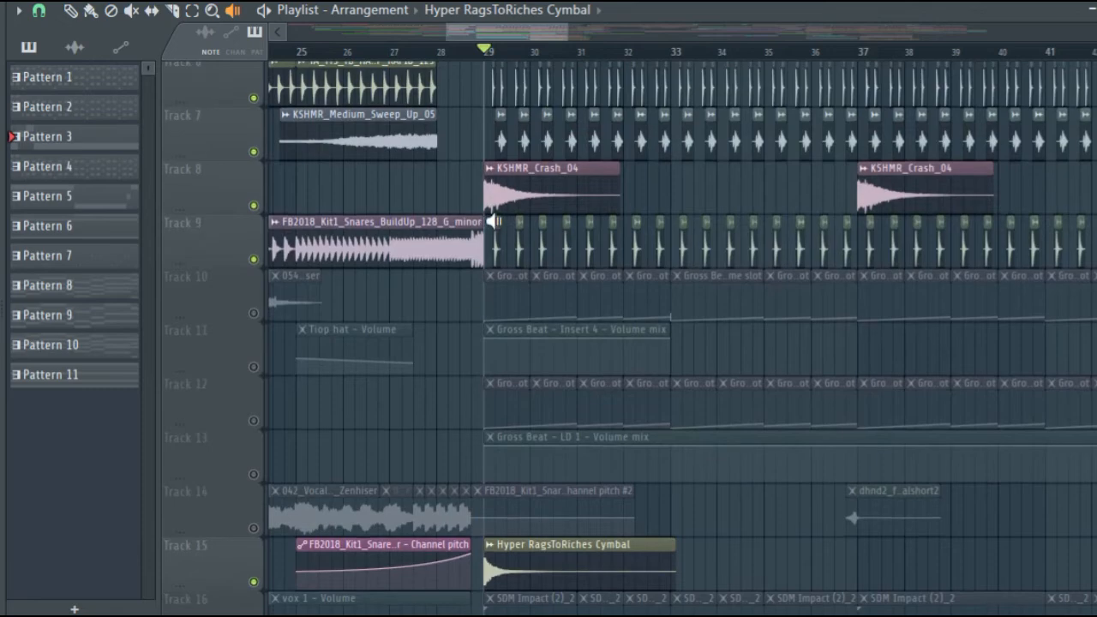
{"action": "left_click", "coordinate": [492, 198]}
{"action": "scroll", "coordinate": [633, 394], "scroll_direction": "down", "scroll_amount": 6}
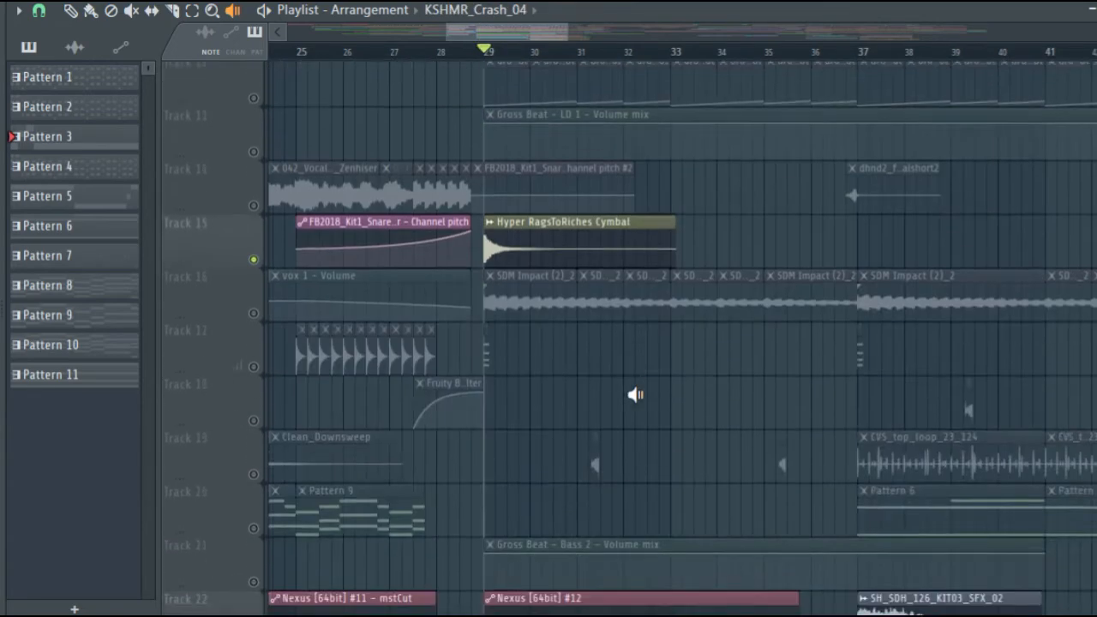
Unmute Track 26, audition its shs_oat_hum_electric_2 clip alone, and play the layers from bar 29
{"action": "scroll", "coordinate": [600, 381], "scroll_direction": "down", "scroll_amount": 3}
{"action": "key", "text": "space"}
{"action": "scroll", "coordinate": [377, 323], "scroll_direction": "down", "scroll_amount": 7}
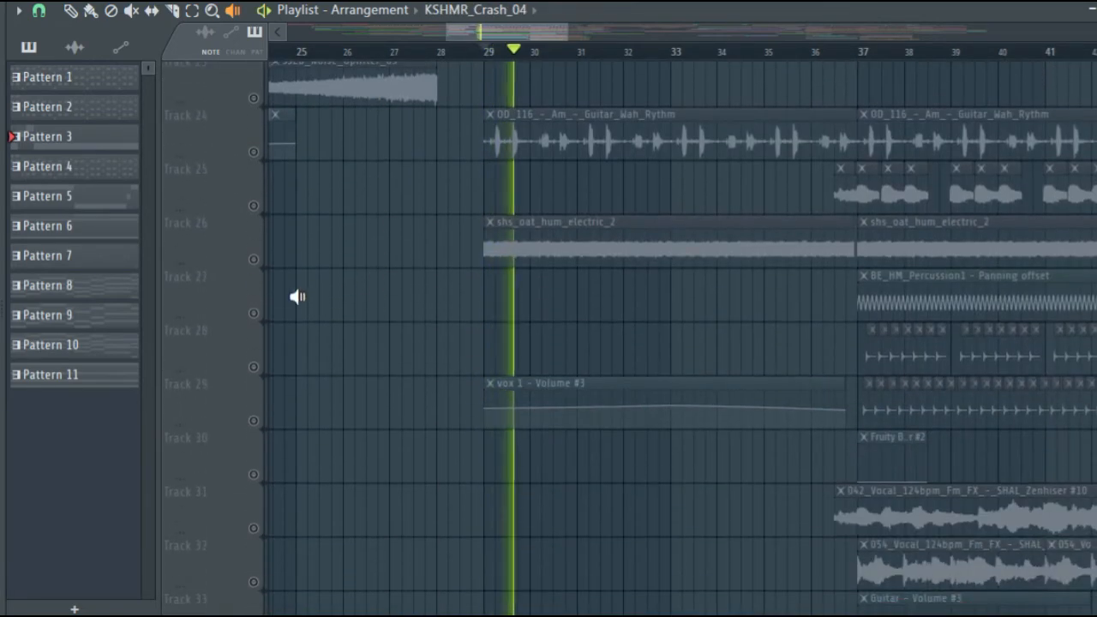
{"action": "key", "text": "space"}
{"action": "left_click", "coordinate": [253, 259]}
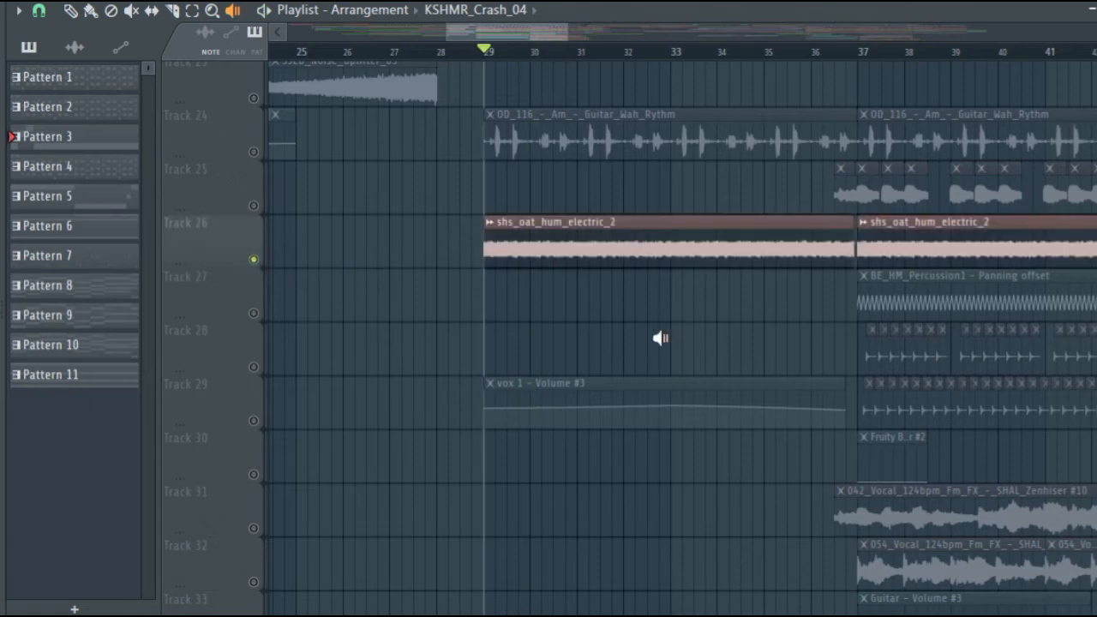
{"action": "scroll", "coordinate": [499, 331], "scroll_direction": "up", "scroll_amount": 3}
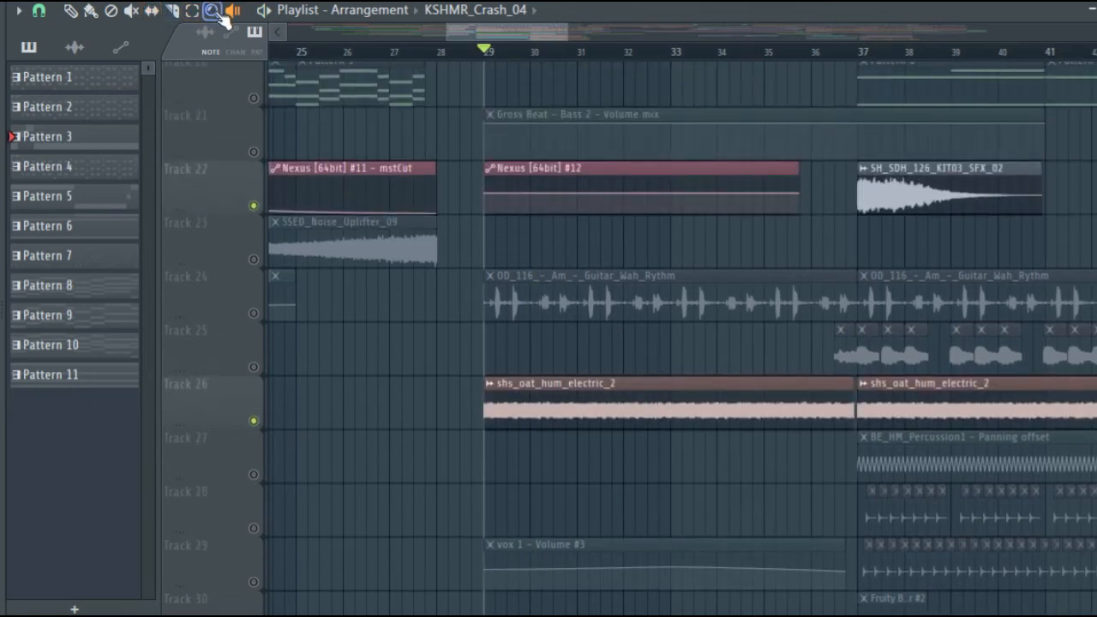
{"action": "left_click", "coordinate": [489, 415]}
{"action": "key", "text": "space"}
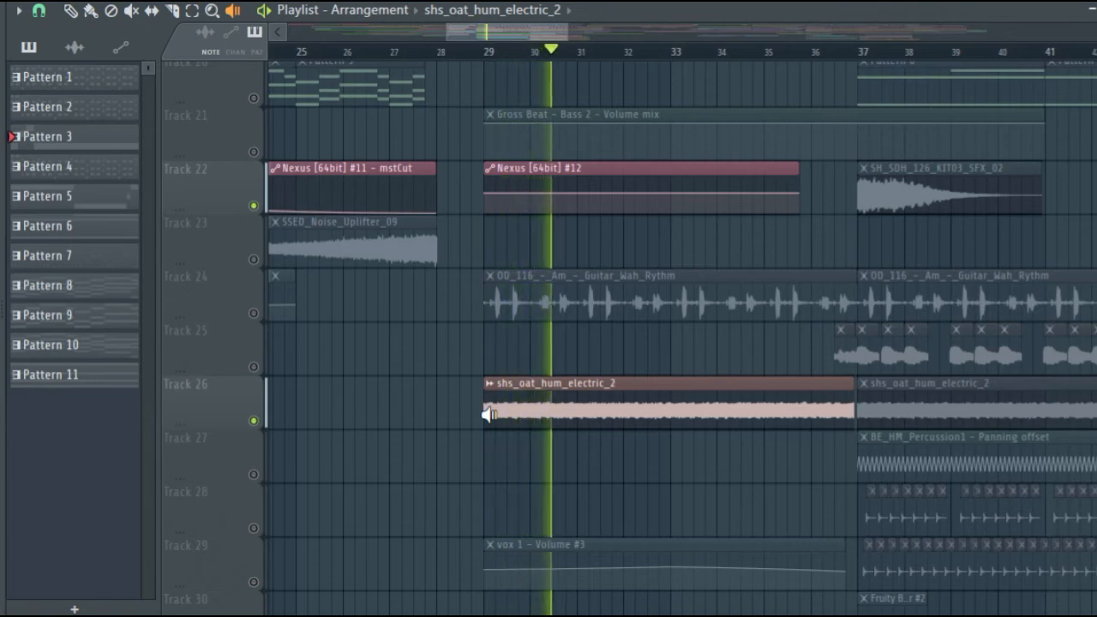
Unmute Track 16, play the layers from bar 29, and audition the first SDM Impact (2)_2 clip alone
{"action": "scroll", "coordinate": [534, 355], "scroll_direction": "up", "scroll_amount": 13}
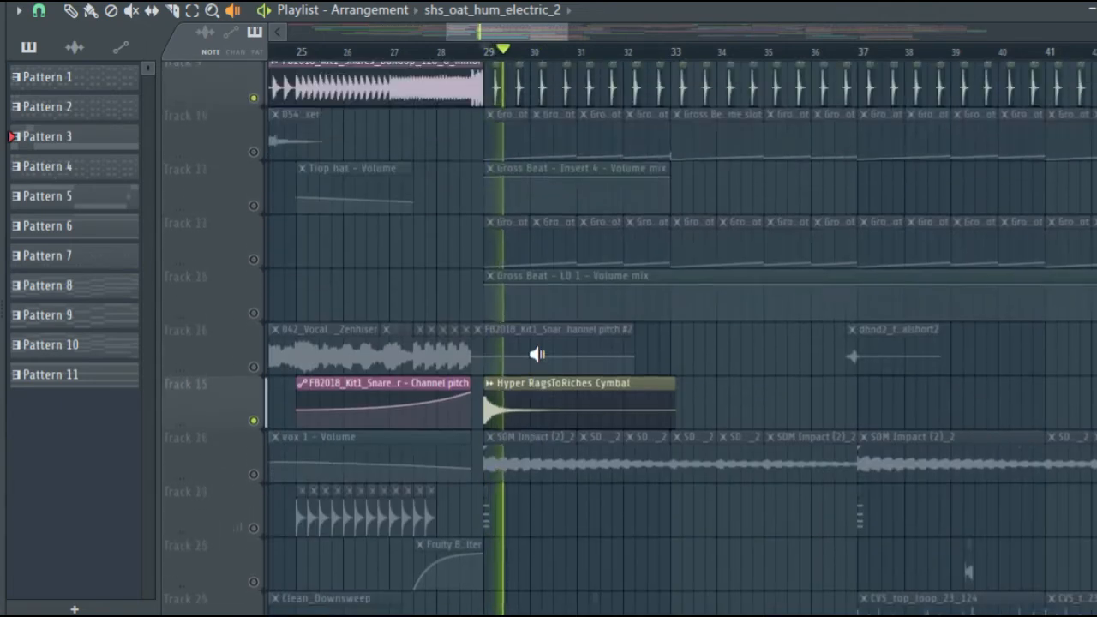
{"action": "scroll", "coordinate": [538, 400], "scroll_direction": "down", "scroll_amount": 1}
{"action": "key", "text": "space"}
{"action": "left_click", "coordinate": [256, 475]}
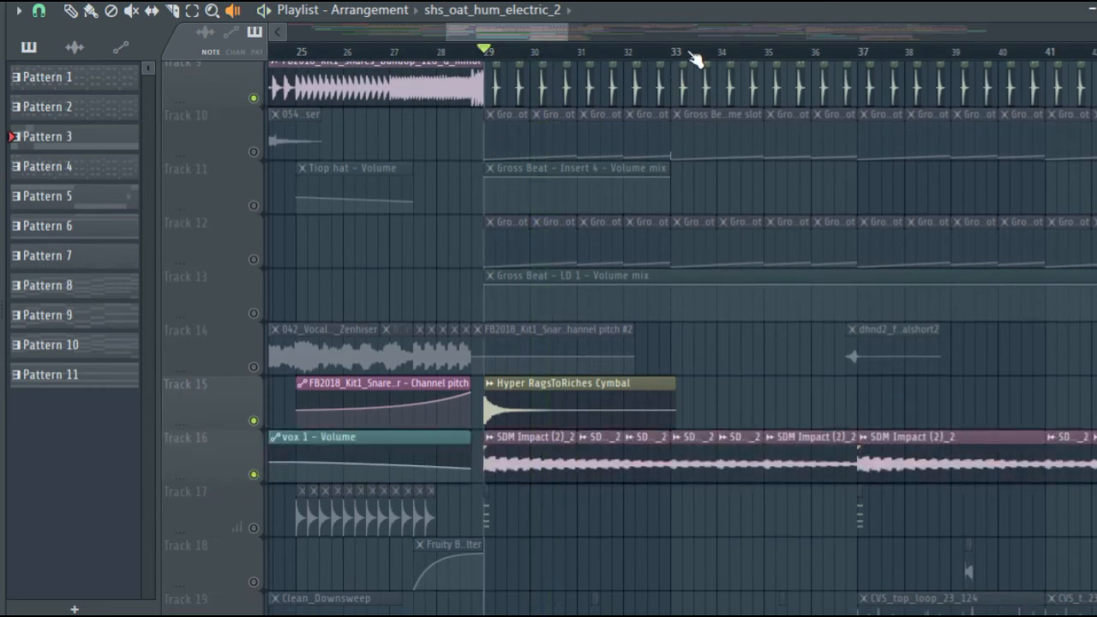
{"action": "scroll", "coordinate": [726, 174], "scroll_direction": "up", "scroll_amount": 4}
{"action": "key", "text": "space"}
{"action": "scroll", "coordinate": [612, 446], "scroll_direction": "down", "scroll_amount": 5}
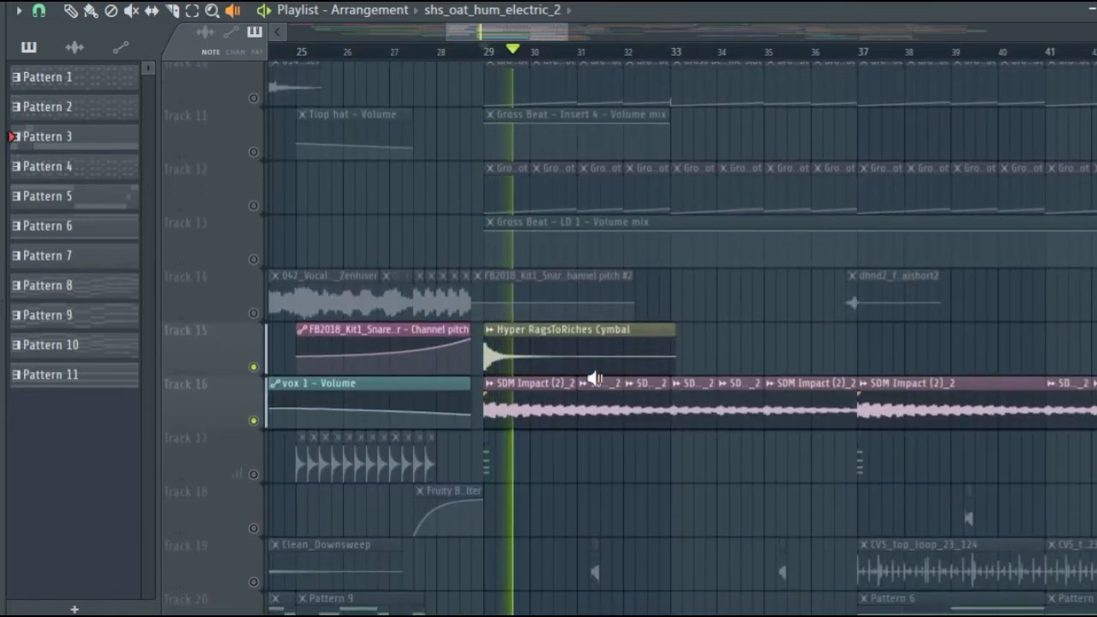
{"action": "left_click", "coordinate": [489, 411]}
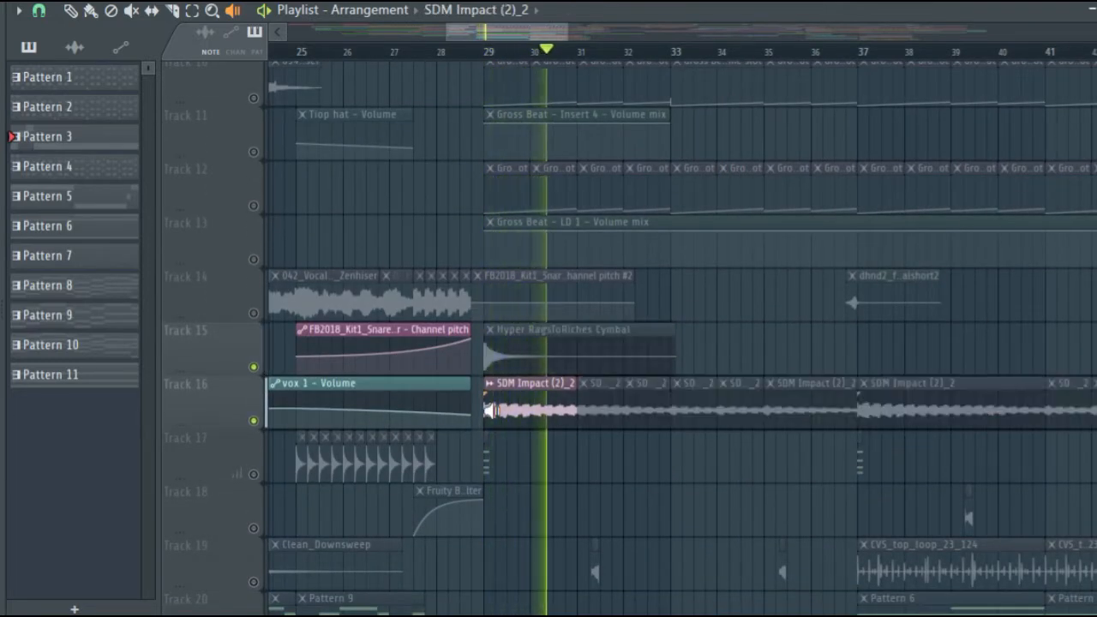
Listen to the layered drums up to about bar 33, then unmute all tracks and play from bar 29
{"action": "scroll", "coordinate": [412, 426], "scroll_direction": "up", "scroll_amount": 1}
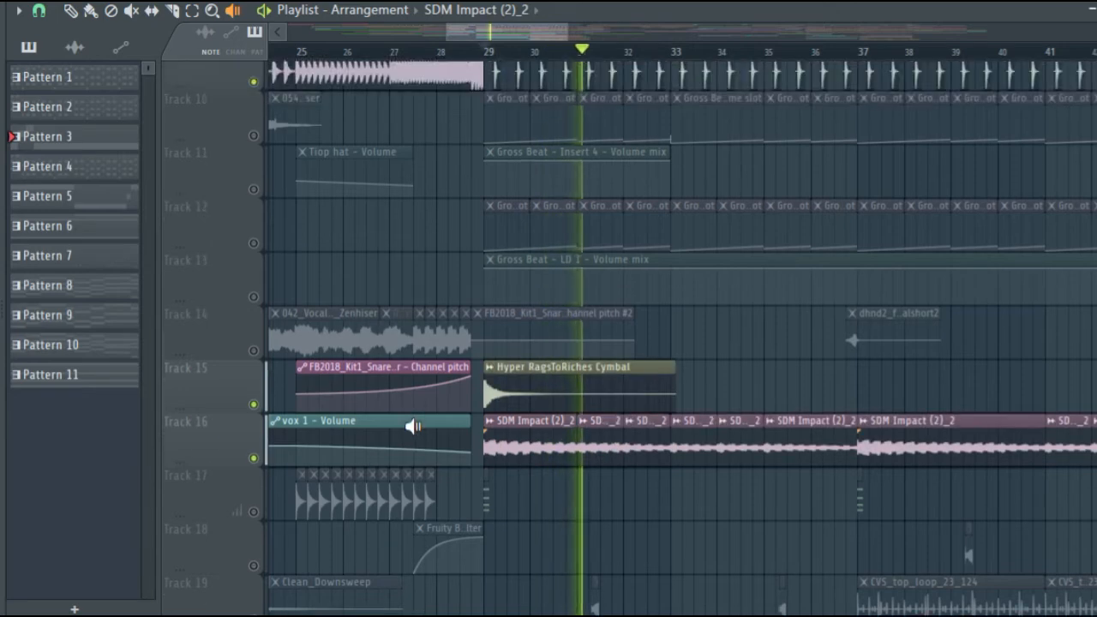
{"action": "scroll", "coordinate": [412, 425], "scroll_direction": "up", "scroll_amount": 5}
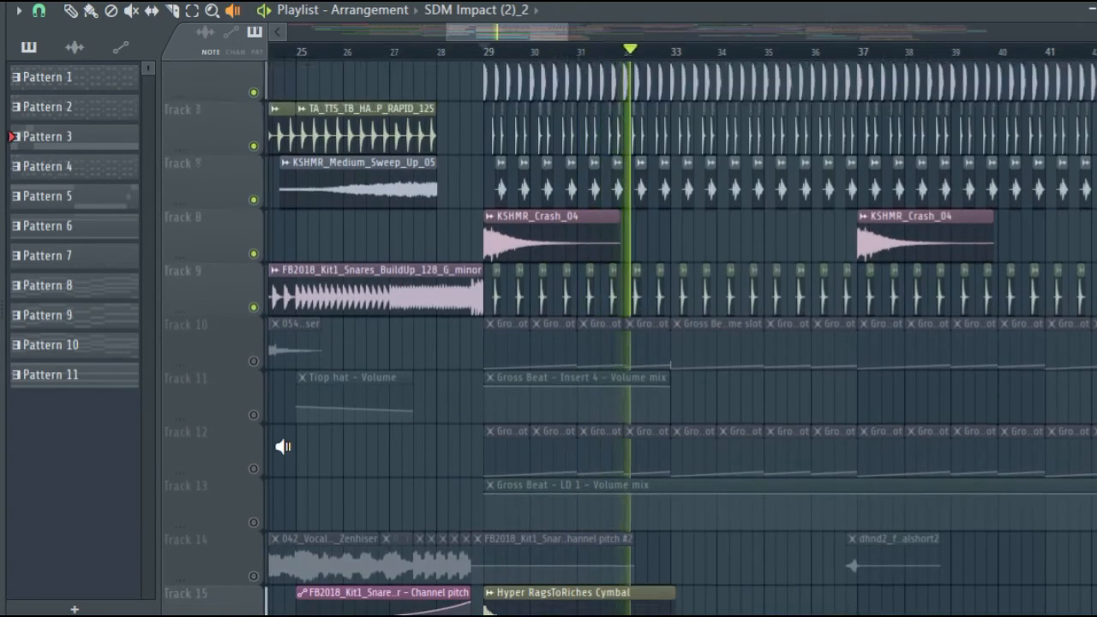
{"action": "scroll", "coordinate": [283, 445], "scroll_direction": "up", "scroll_amount": 2}
{"action": "scroll", "coordinate": [283, 442], "scroll_direction": "up", "scroll_amount": 3}
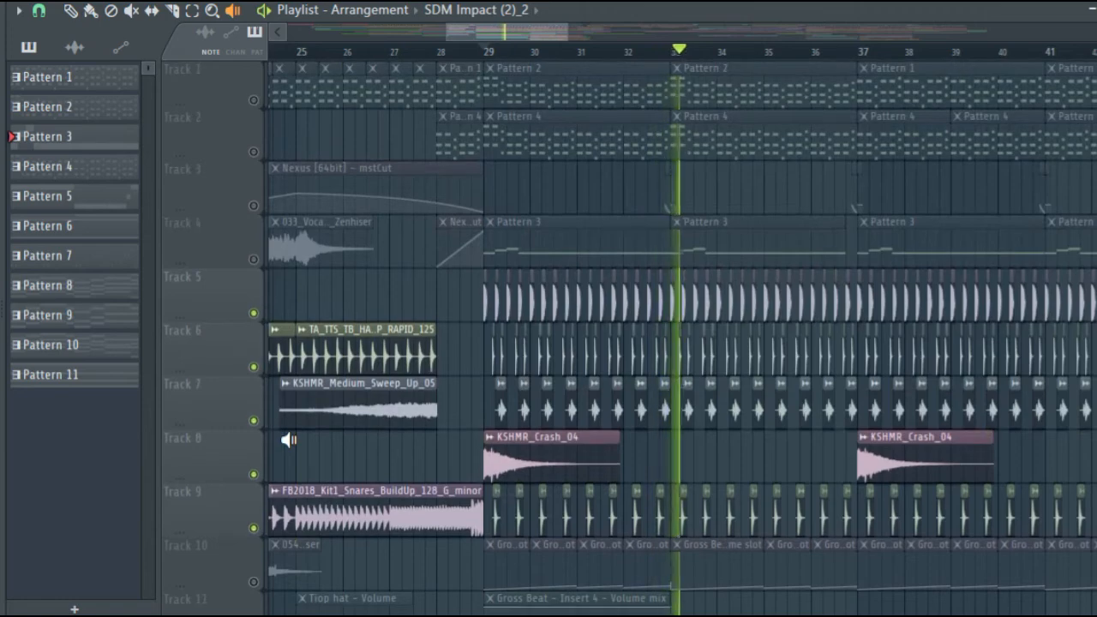
{"action": "key", "text": "space"}
{"action": "left_click", "coordinate": [255, 100], "text": "ctrl"}
{"action": "left_click", "coordinate": [255, 100], "text": "ctrl"}
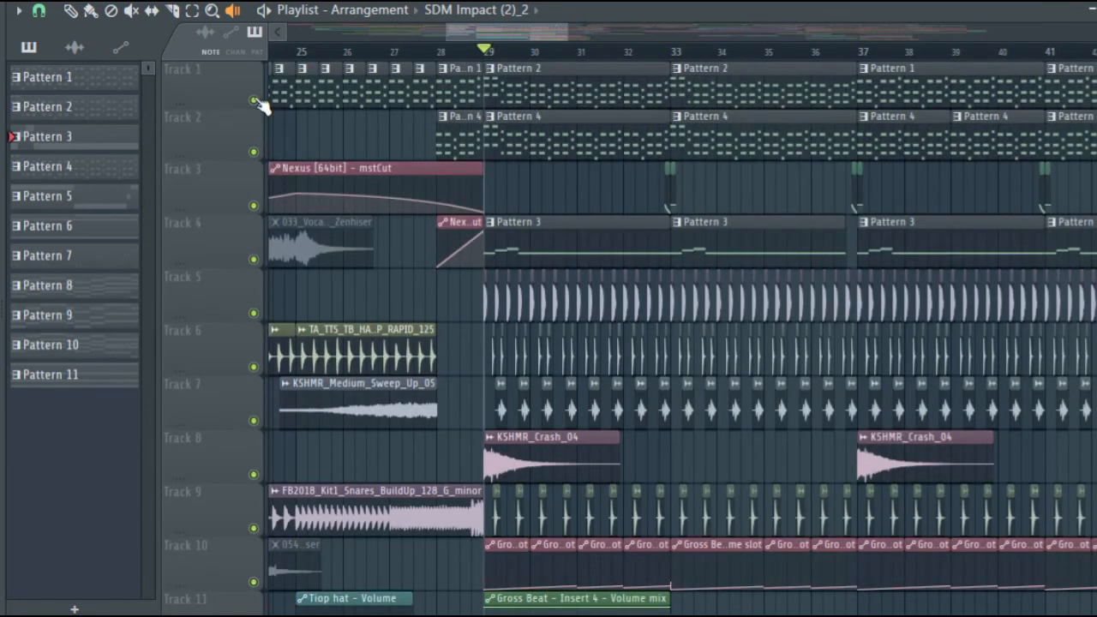
{"action": "key", "text": "space"}
Audition the two short GH_Percussion_Loop_30_125 clips on Track 19 near bars 31 and 35
{"action": "scroll", "coordinate": [655, 308], "scroll_direction": "down", "scroll_amount": 10}
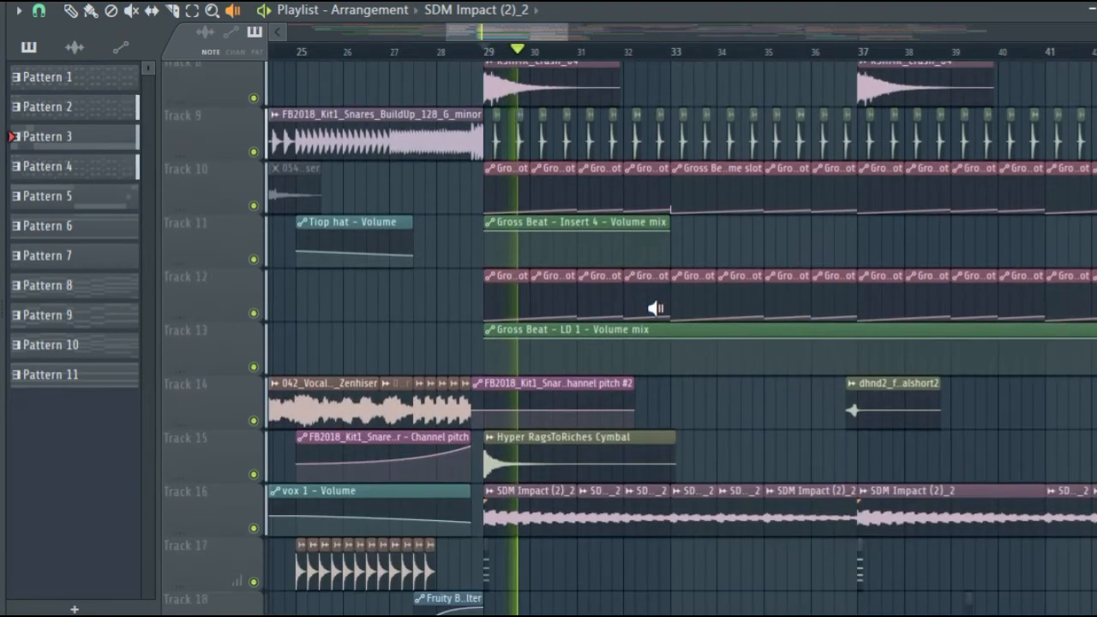
{"action": "scroll", "coordinate": [655, 307], "scroll_direction": "down", "scroll_amount": 5}
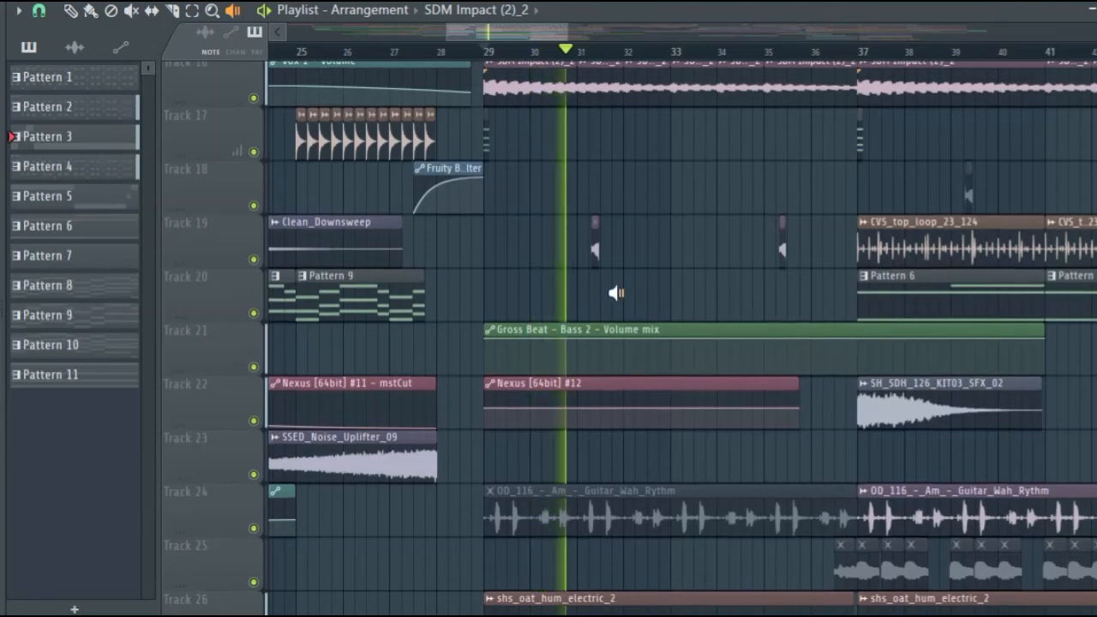
{"action": "left_click", "coordinate": [596, 252]}
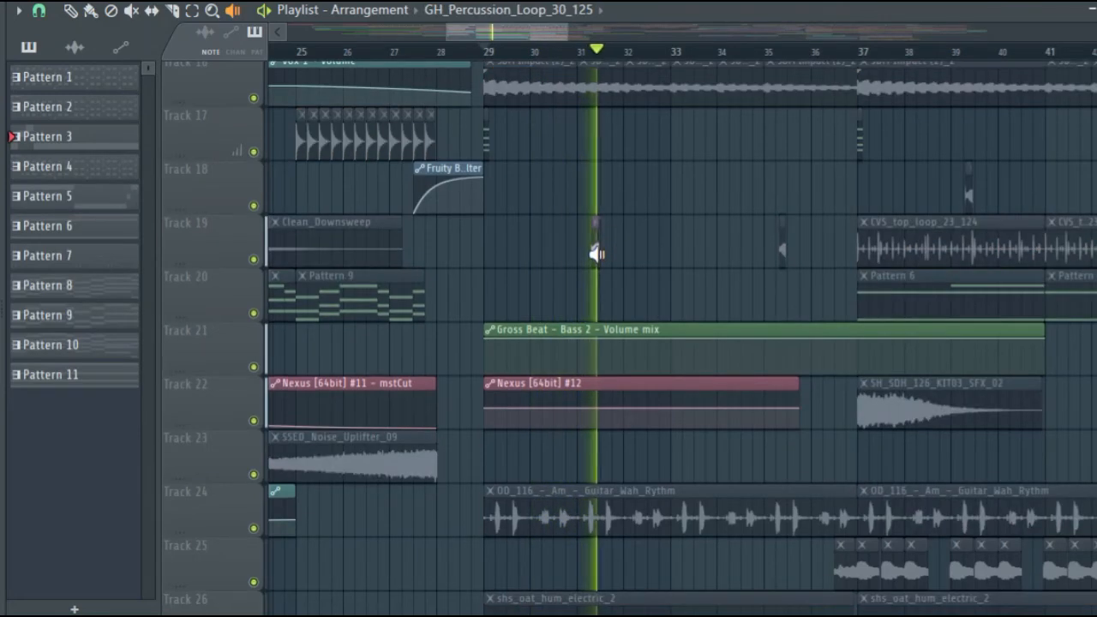
{"action": "left_click", "coordinate": [784, 259]}
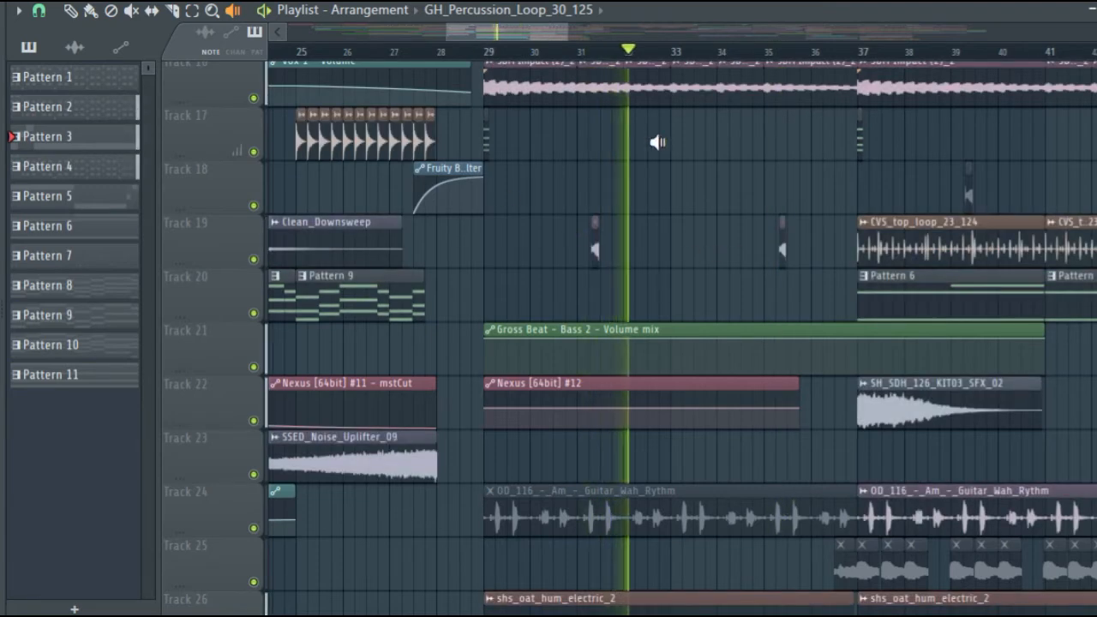
Listen to the full drop while looking over its tracks up to about bar 47, and stop playback
{"action": "scroll", "coordinate": [729, 208], "scroll_direction": "down", "scroll_amount": 4}
{"action": "scroll", "coordinate": [749, 208], "scroll_direction": "down", "scroll_amount": 4}
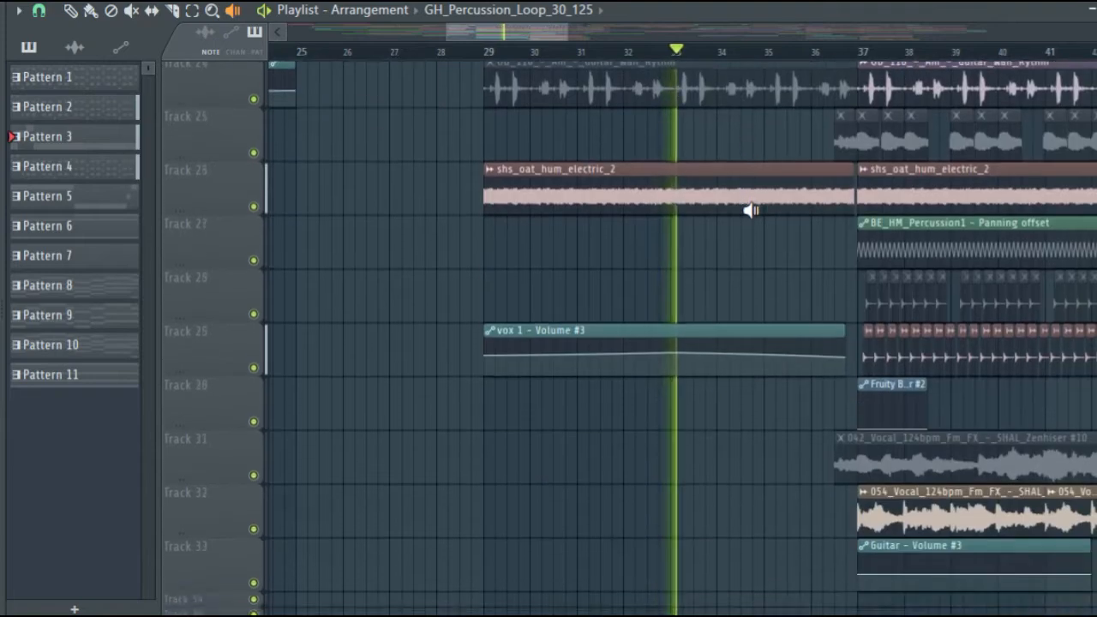
{"action": "scroll", "coordinate": [749, 209], "scroll_direction": "up", "scroll_amount": 15}
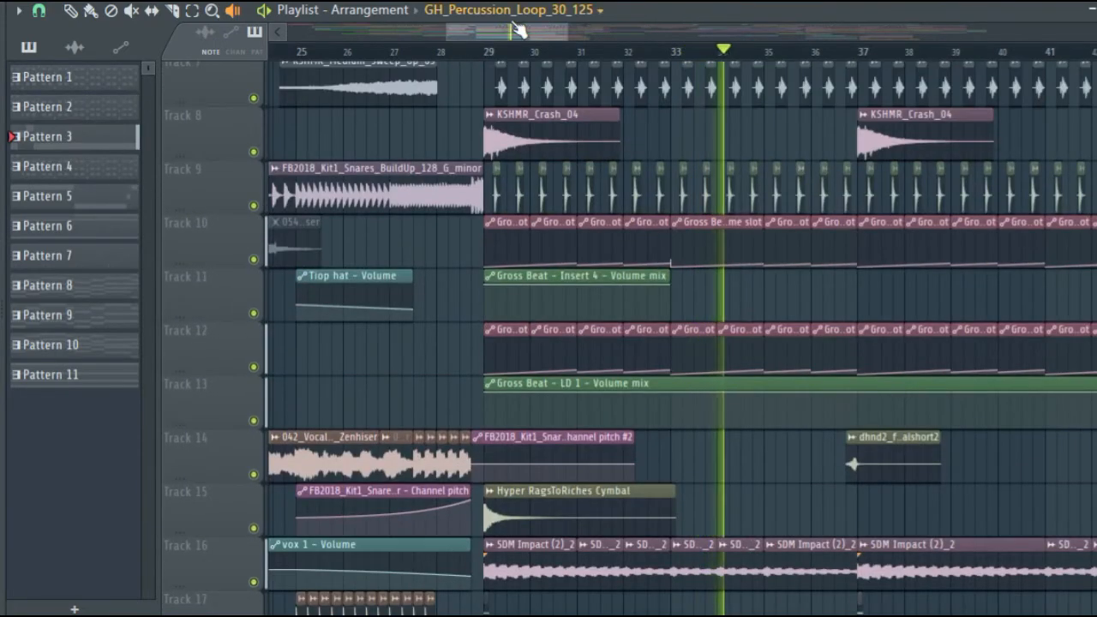
{"action": "left_click_drag", "start_coordinate": [514, 27], "coordinate": [553, 36]}
{"action": "scroll", "coordinate": [504, 123], "scroll_direction": "up", "scroll_amount": 4}
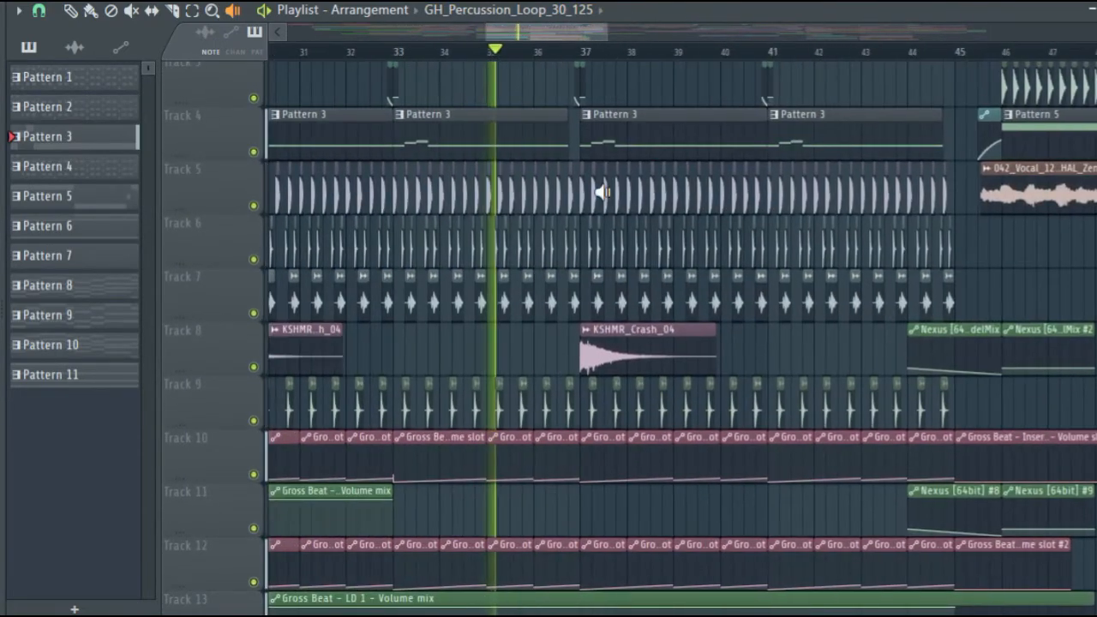
{"action": "scroll", "coordinate": [651, 304], "scroll_direction": "up", "scroll_amount": 2}
{"action": "scroll", "coordinate": [654, 304], "scroll_direction": "down", "scroll_amount": 3}
{"action": "scroll", "coordinate": [652, 305], "scroll_direction": "down", "scroll_amount": 5}
{"action": "scroll", "coordinate": [579, 365], "scroll_direction": "up", "scroll_amount": 7}
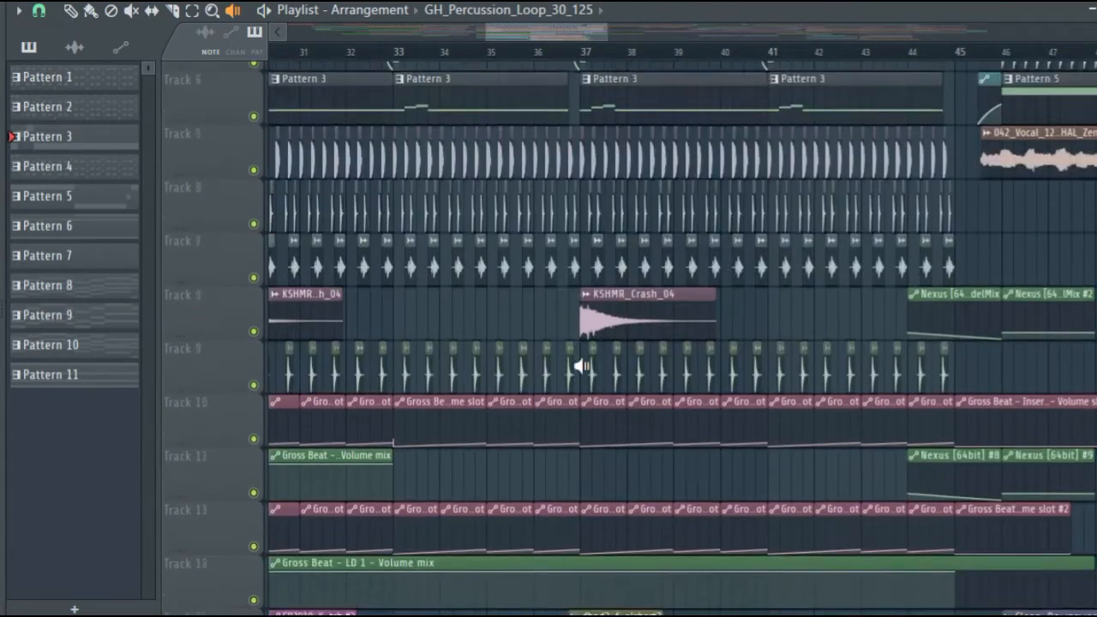
Audition the dhnd2_fxlp122_reversecymbalshort2 clip on Track 14 just before bar 37
{"action": "scroll", "coordinate": [585, 65], "scroll_direction": "up", "scroll_amount": 3}
{"action": "scroll", "coordinate": [583, 267], "scroll_direction": "down", "scroll_amount": 10}
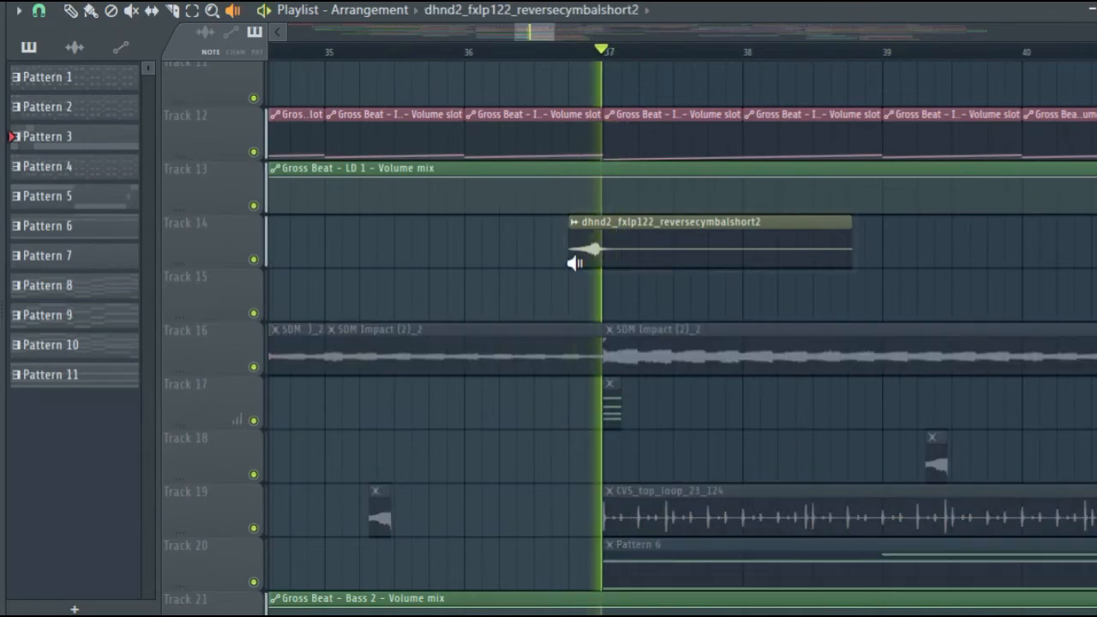
{"action": "scroll", "coordinate": [583, 261], "scroll_direction": "up", "scroll_amount": 10}
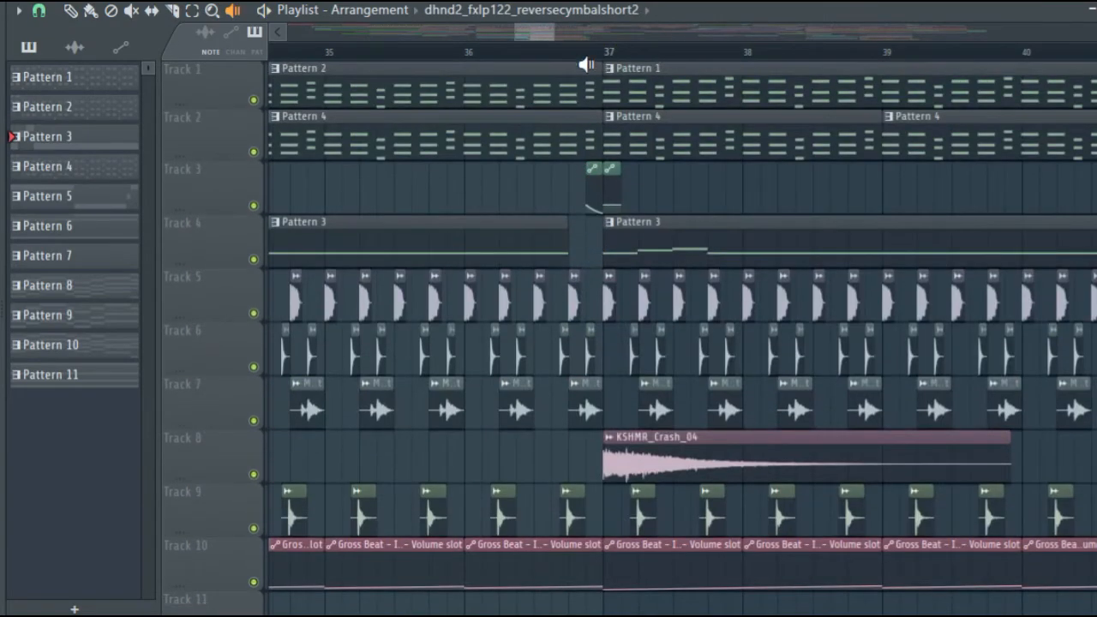
{"action": "scroll", "coordinate": [591, 66], "scroll_direction": "up", "scroll_amount": 2}
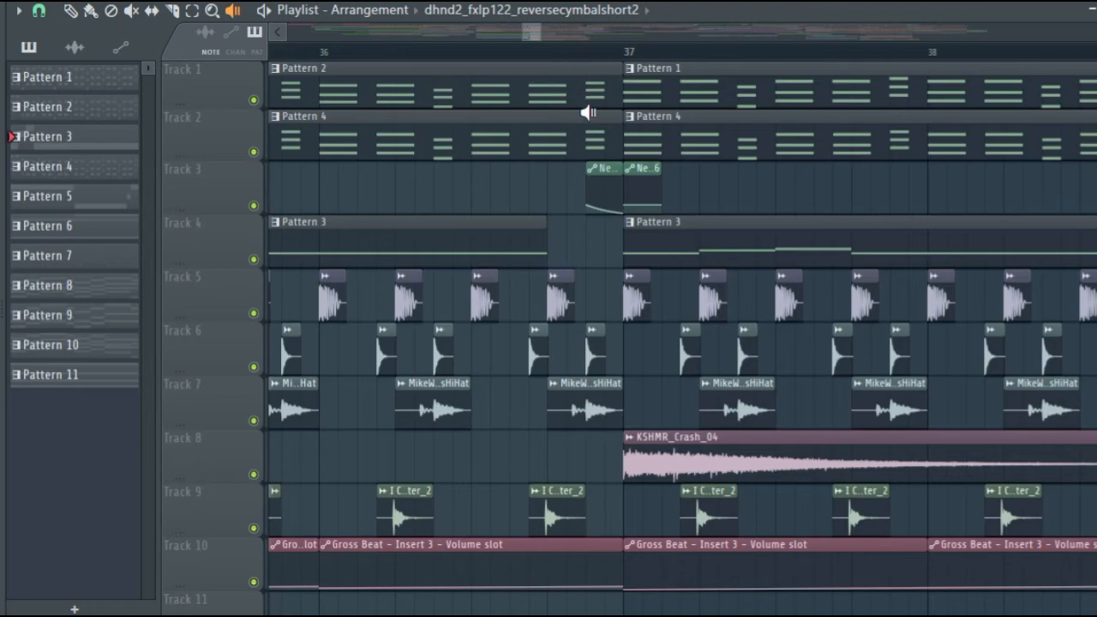
Set the playback position to bar 37 and audition the SH_SDH_126_KIT03_SFX_02 clip on Track 22 alone
{"action": "scroll", "coordinate": [587, 154], "scroll_direction": "down", "scroll_amount": 5}
{"action": "scroll", "coordinate": [634, 53], "scroll_direction": "down", "scroll_amount": 4}
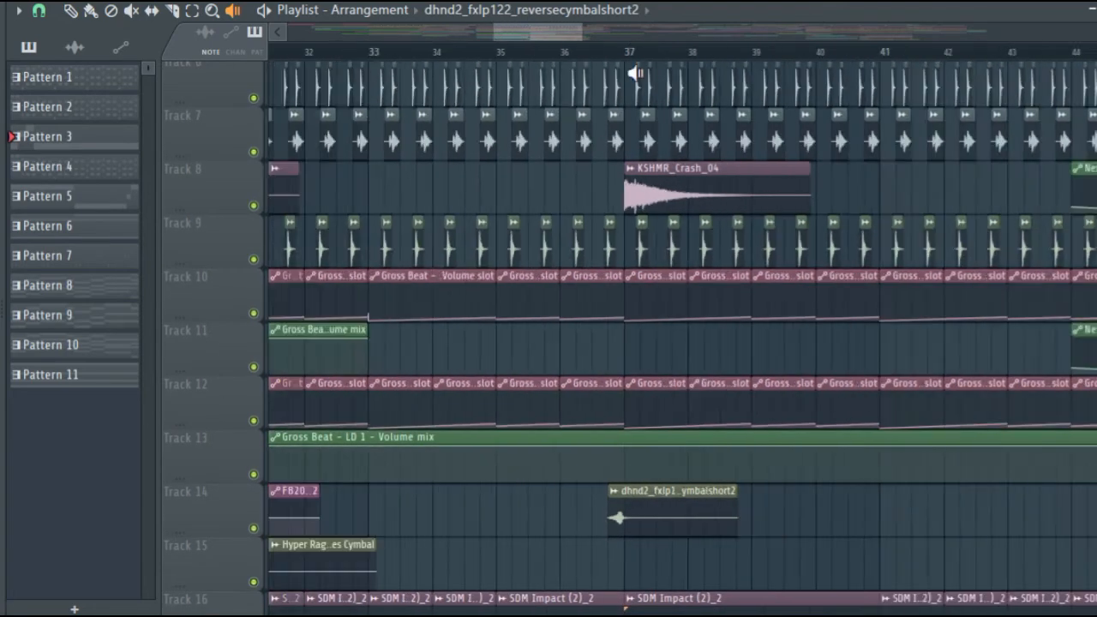
{"action": "scroll", "coordinate": [635, 74], "scroll_direction": "down", "scroll_amount": 8}
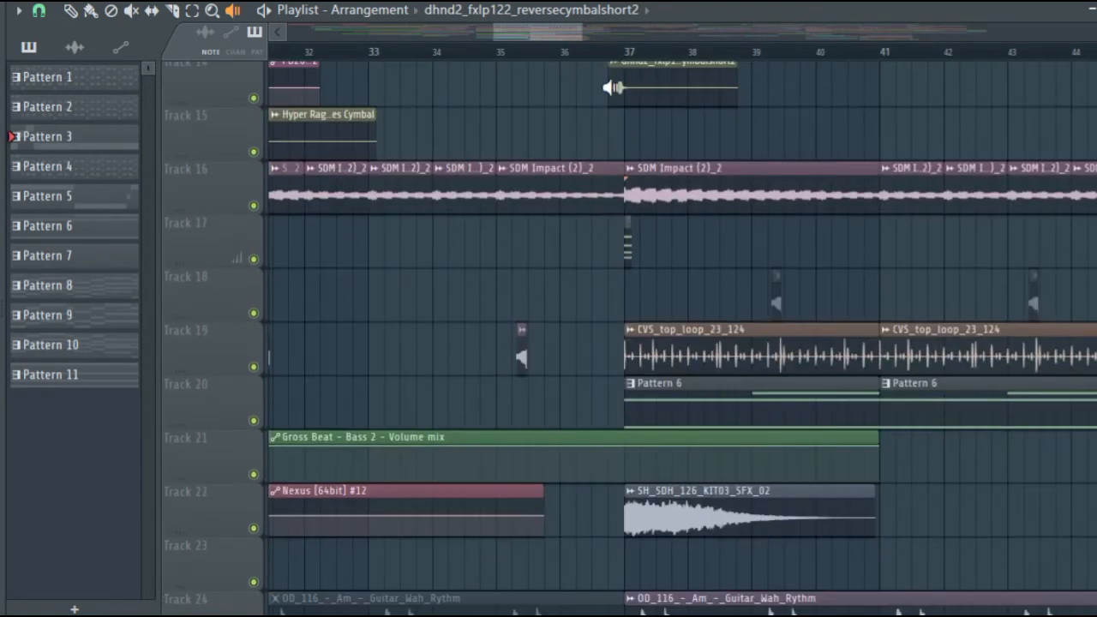
{"action": "scroll", "coordinate": [656, 250], "scroll_direction": "down", "scroll_amount": 6}
{"action": "scroll", "coordinate": [663, 269], "scroll_direction": "up", "scroll_amount": 2}
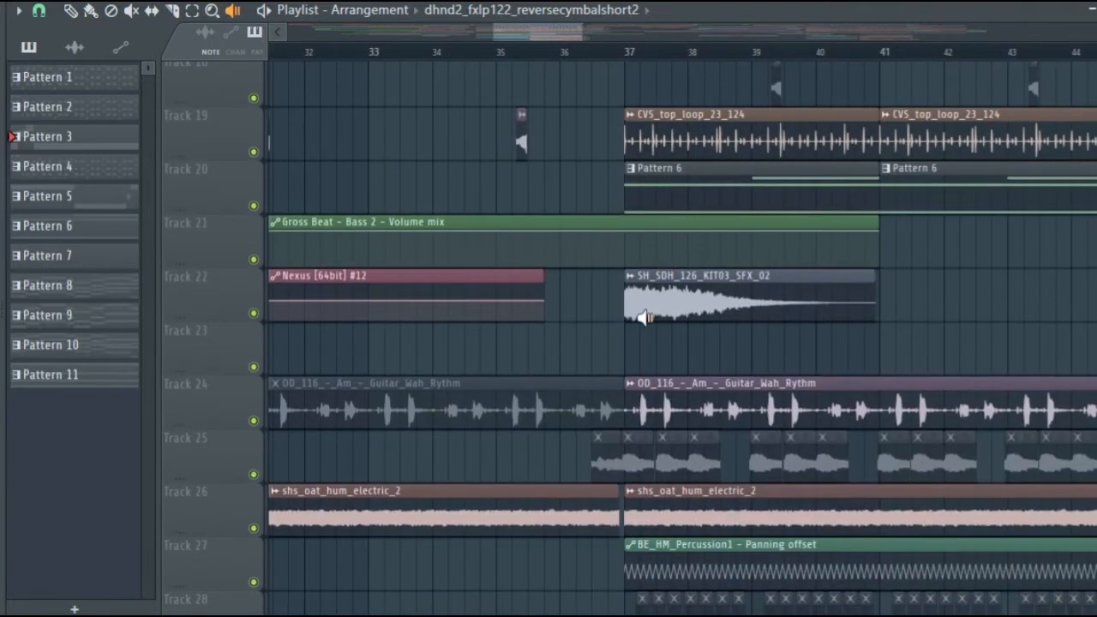
{"action": "left_click", "coordinate": [625, 45]}
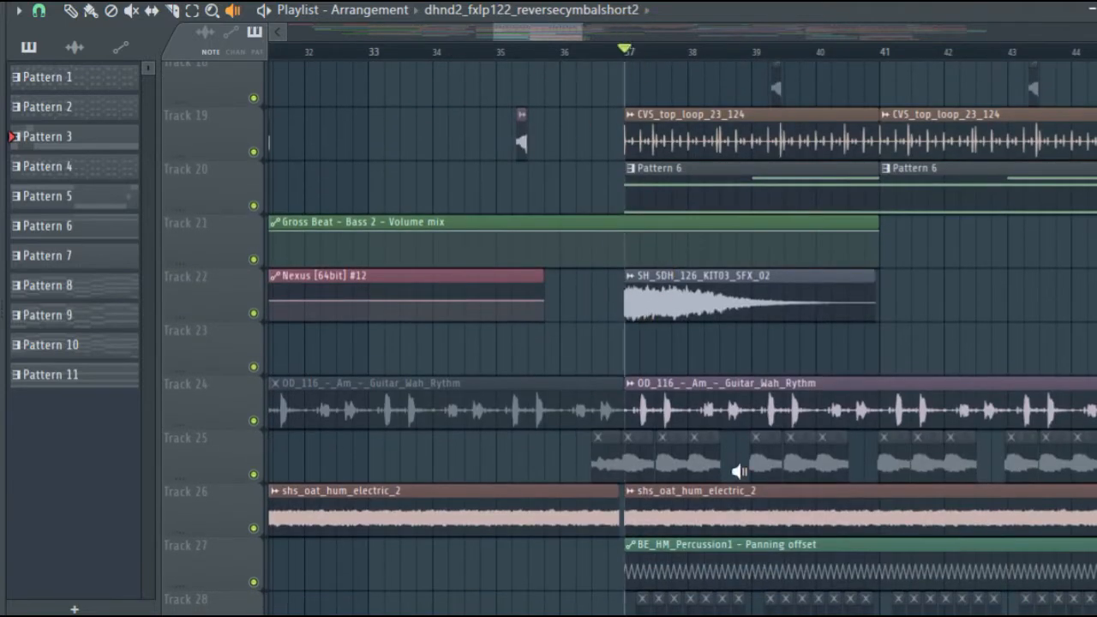
{"action": "left_click", "coordinate": [633, 311]}
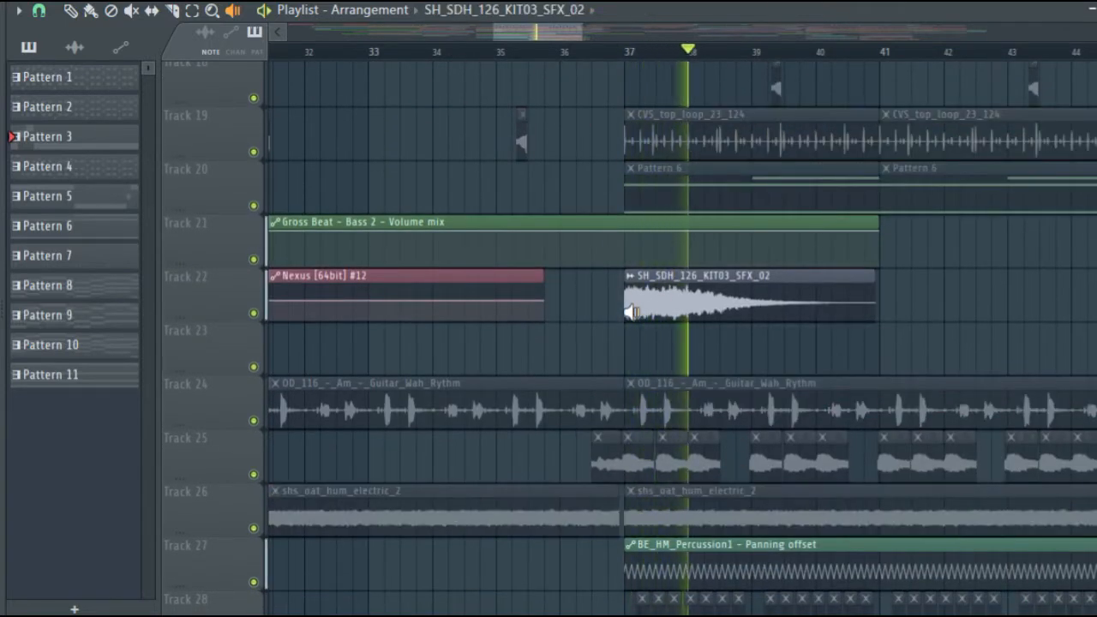
Audition the first 054_Vocal_124bpm_Fm_FX_-_SHAL_Zenhiser clip on Track 32 from bar 37, then stop playback
{"action": "scroll", "coordinate": [630, 312], "scroll_direction": "down", "scroll_amount": 5}
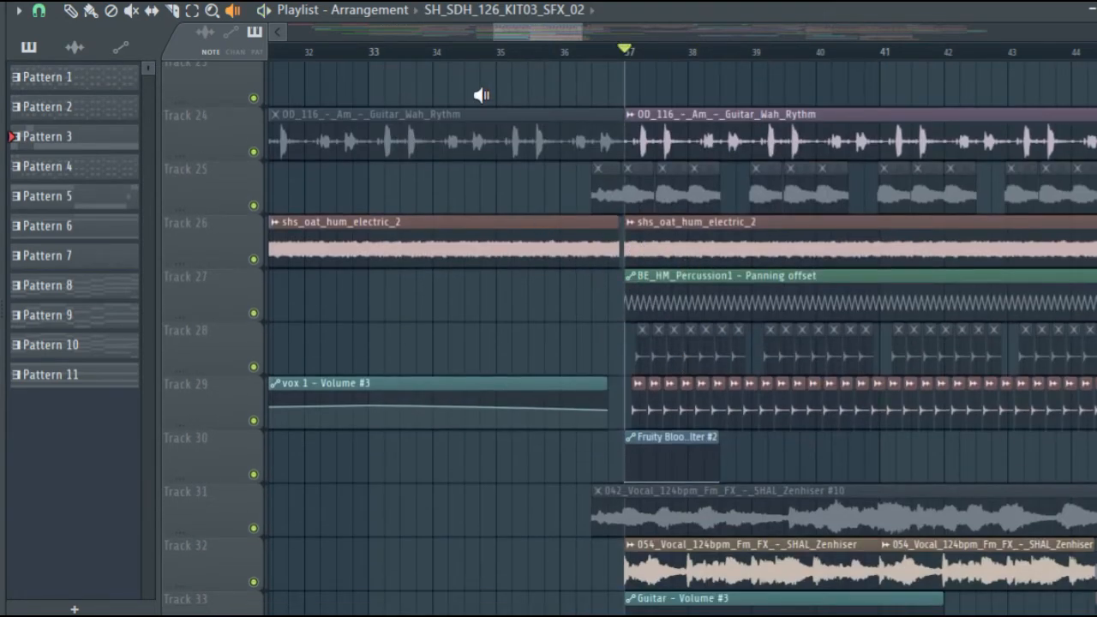
{"action": "mouse_move", "coordinate": [545, 33]}
{"action": "left_mouse_down"}
{"action": "mouse_move", "coordinate": [575, 35]}
{"action": "mouse_move", "coordinate": [560, 43]}
{"action": "mouse_move", "coordinate": [566, 60]}
{"action": "left_mouse_up"}
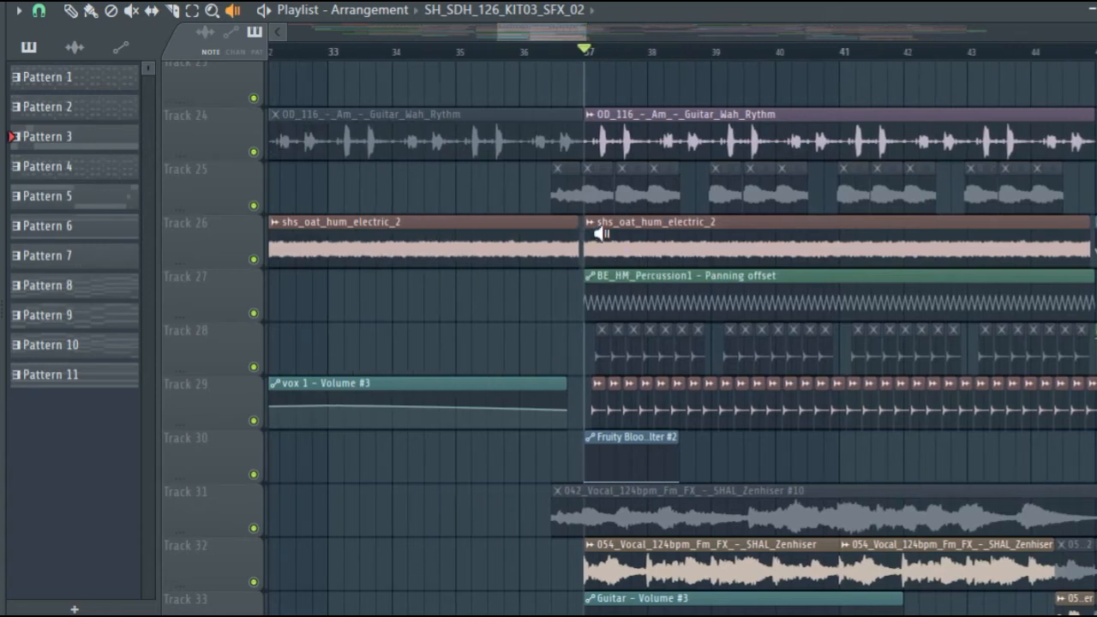
{"action": "scroll", "coordinate": [630, 233], "scroll_direction": "down", "scroll_amount": 2}
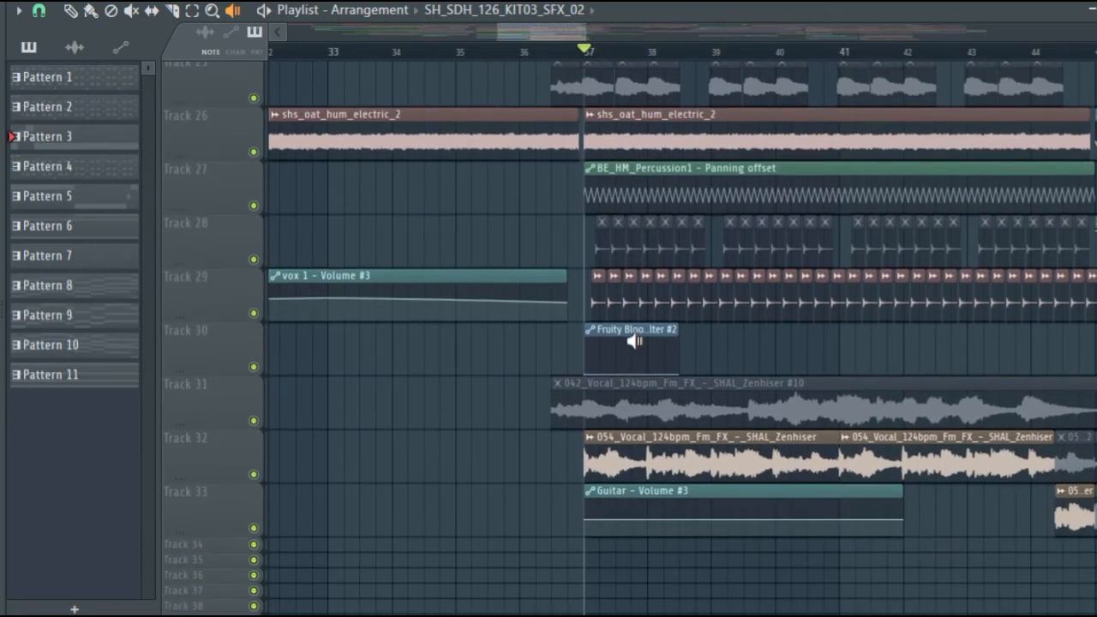
{"action": "left_click", "coordinate": [586, 463]}
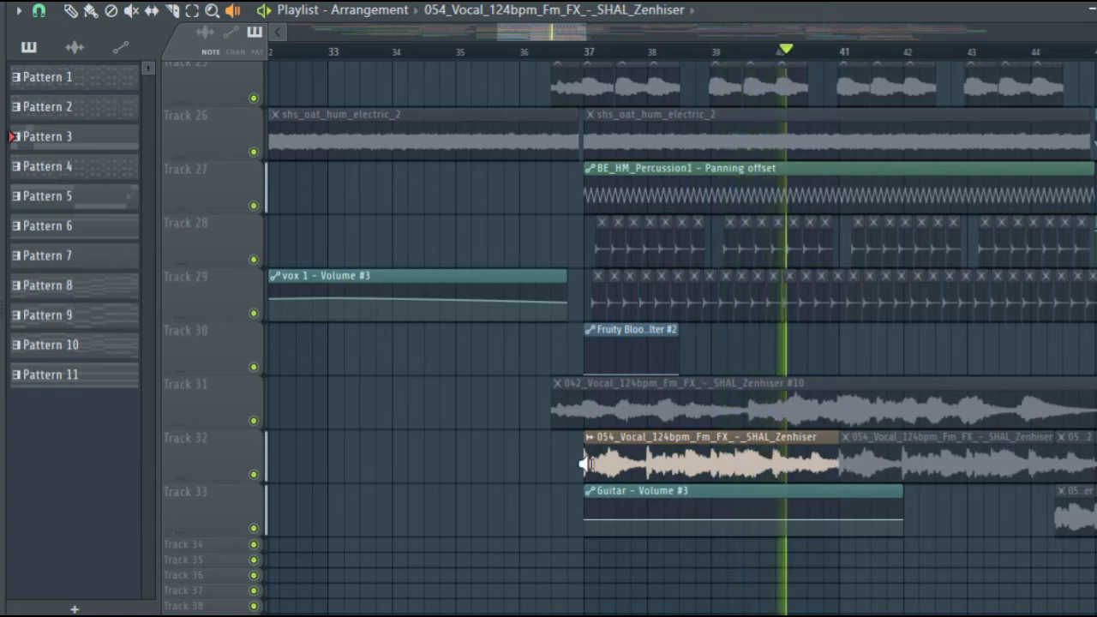
{"action": "key", "text": "space"}
Audition the KSHMR_Crash_04 clip at bar 37 on Track 8
{"action": "scroll", "coordinate": [586, 463], "scroll_direction": "up", "scroll_amount": 5}
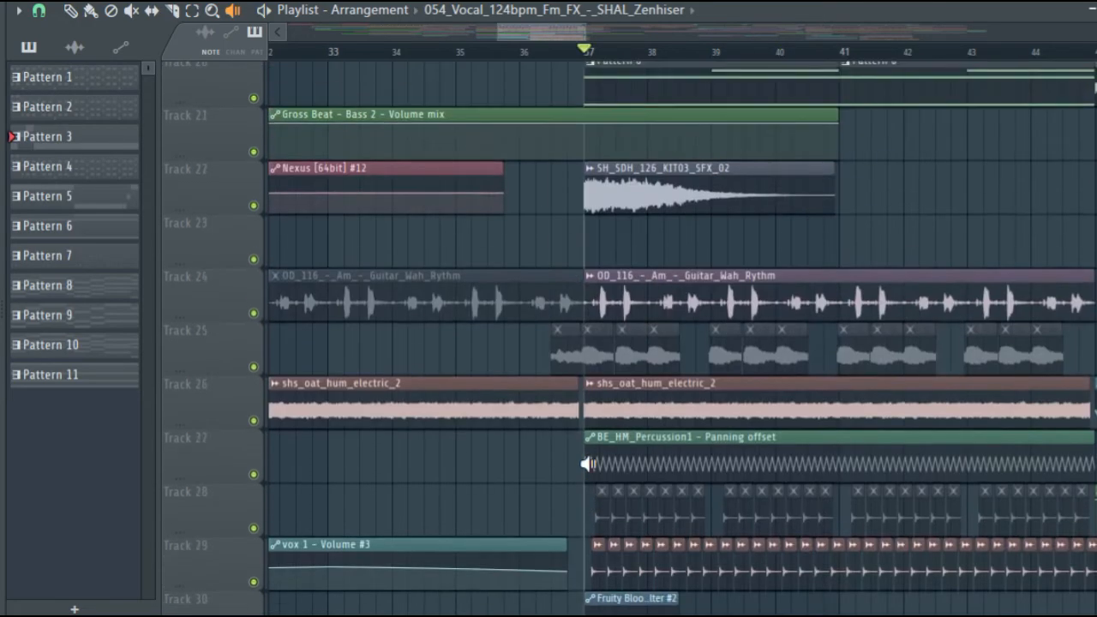
{"action": "scroll", "coordinate": [586, 462], "scroll_direction": "up", "scroll_amount": 15}
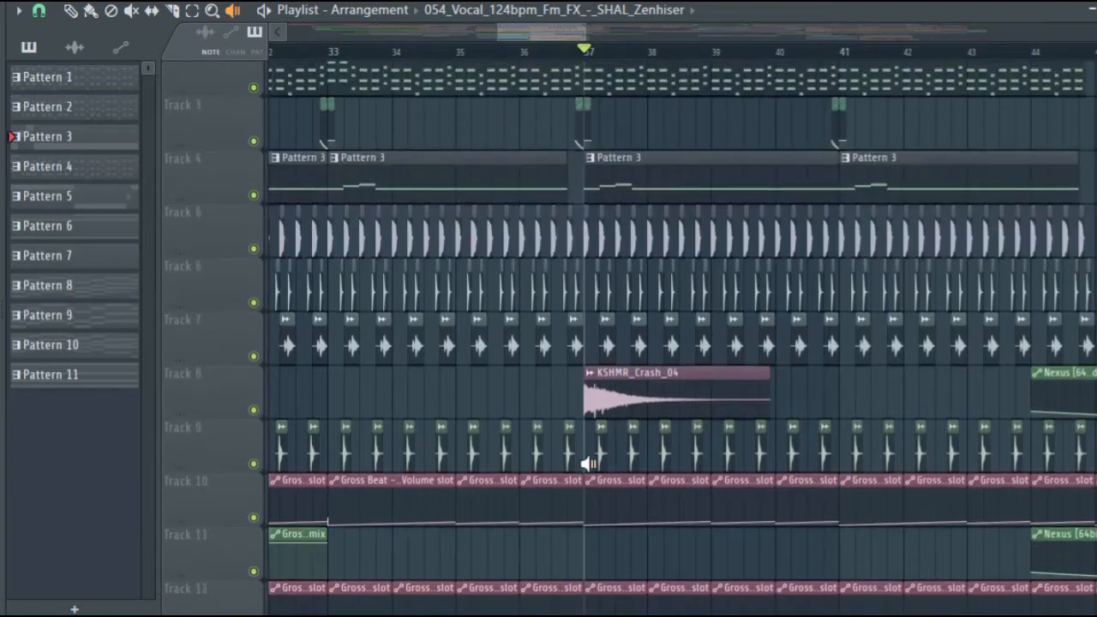
{"action": "scroll", "coordinate": [586, 462], "scroll_direction": "up", "scroll_amount": 2}
{"action": "left_click", "coordinate": [587, 464]}
{"action": "scroll", "coordinate": [588, 465], "scroll_direction": "down", "scroll_amount": 4}
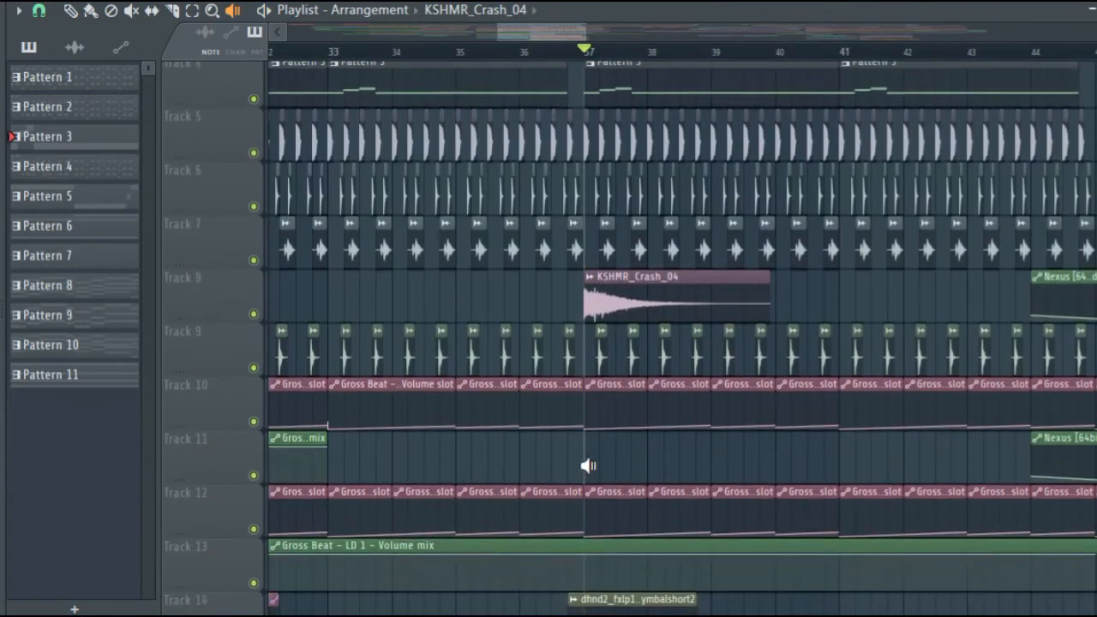
Solo Track 29, listen to its percussion hits from bar 37, and turn all tracks back on
{"action": "scroll", "coordinate": [583, 362], "scroll_direction": "down", "scroll_amount": 5}
{"action": "scroll", "coordinate": [602, 57], "scroll_direction": "down", "scroll_amount": 3}
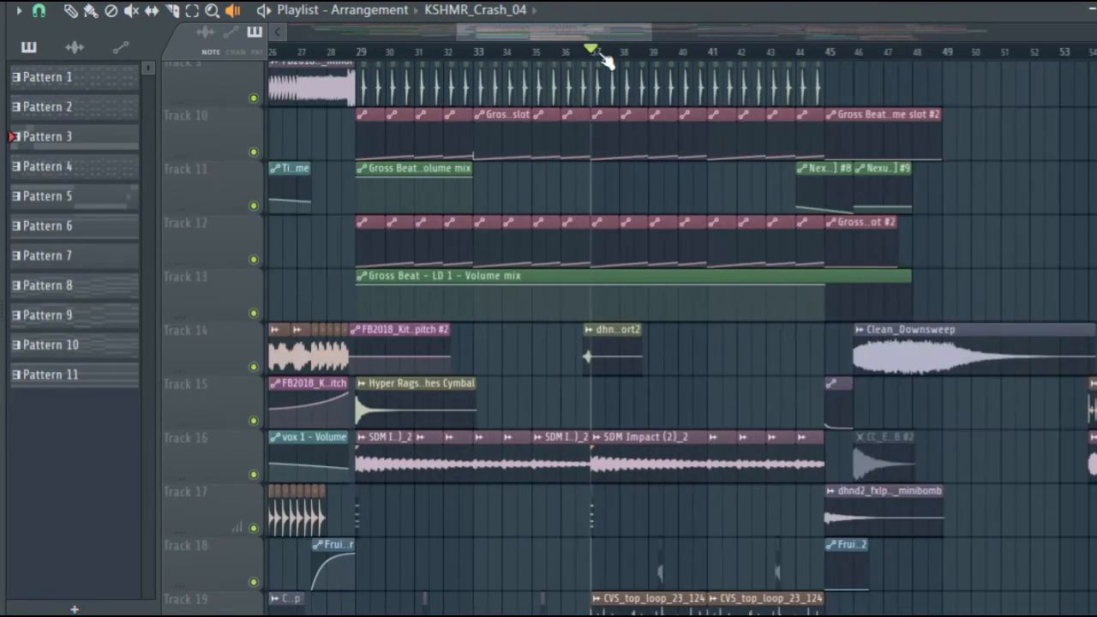
{"action": "scroll", "coordinate": [602, 56], "scroll_direction": "down", "scroll_amount": 2}
{"action": "scroll", "coordinate": [588, 45], "scroll_direction": "up", "scroll_amount": 8}
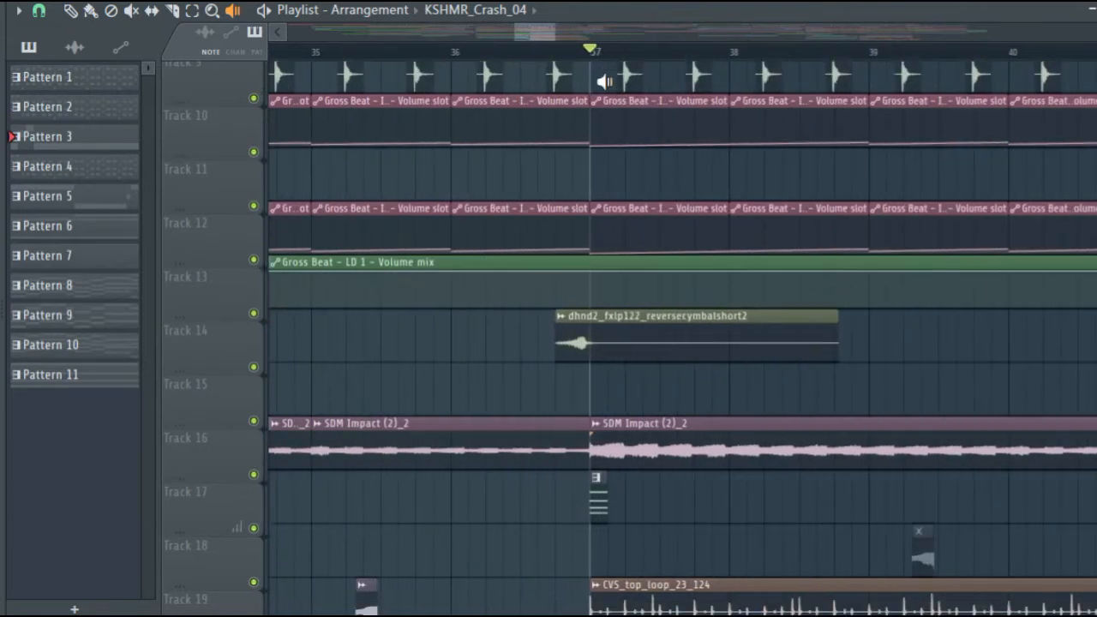
{"action": "scroll", "coordinate": [604, 82], "scroll_direction": "down", "scroll_amount": 17}
{"action": "right_click", "coordinate": [252, 259]}
{"action": "key", "text": "space"}
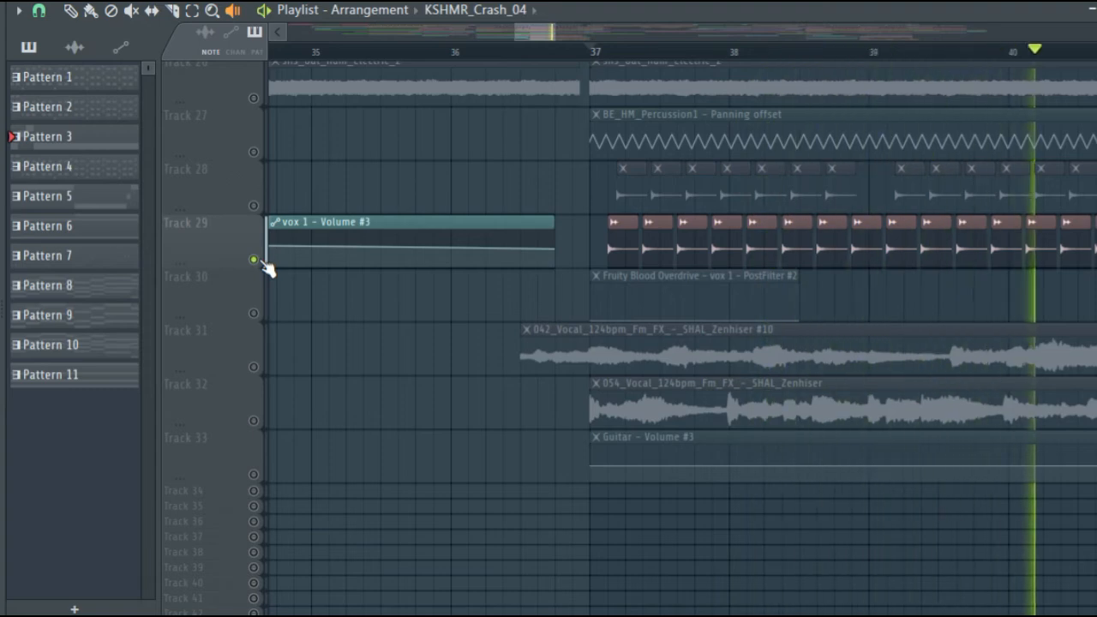
{"action": "right_click", "coordinate": [258, 261]}
Audition the OD_116_-_Am_-_Guitar_Wah_Rythm clip at bar 37 on Track 24 alone
{"action": "scroll", "coordinate": [612, 326], "scroll_direction": "down", "scroll_amount": 3}
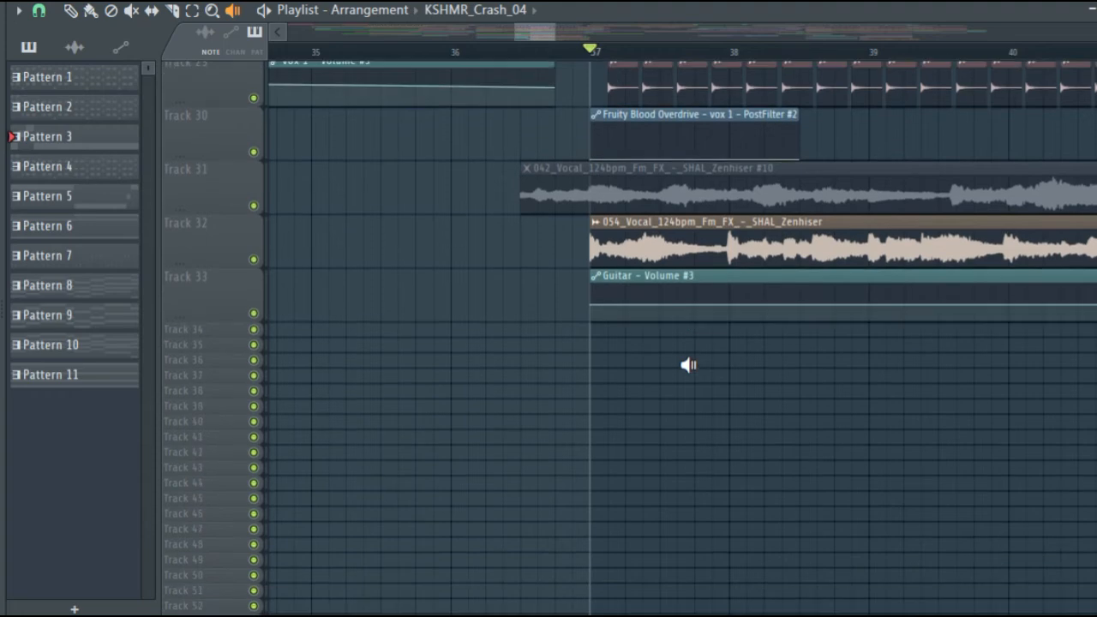
{"action": "scroll", "coordinate": [688, 365], "scroll_direction": "up", "scroll_amount": 5}
{"action": "scroll", "coordinate": [688, 365], "scroll_direction": "up", "scroll_amount": 3}
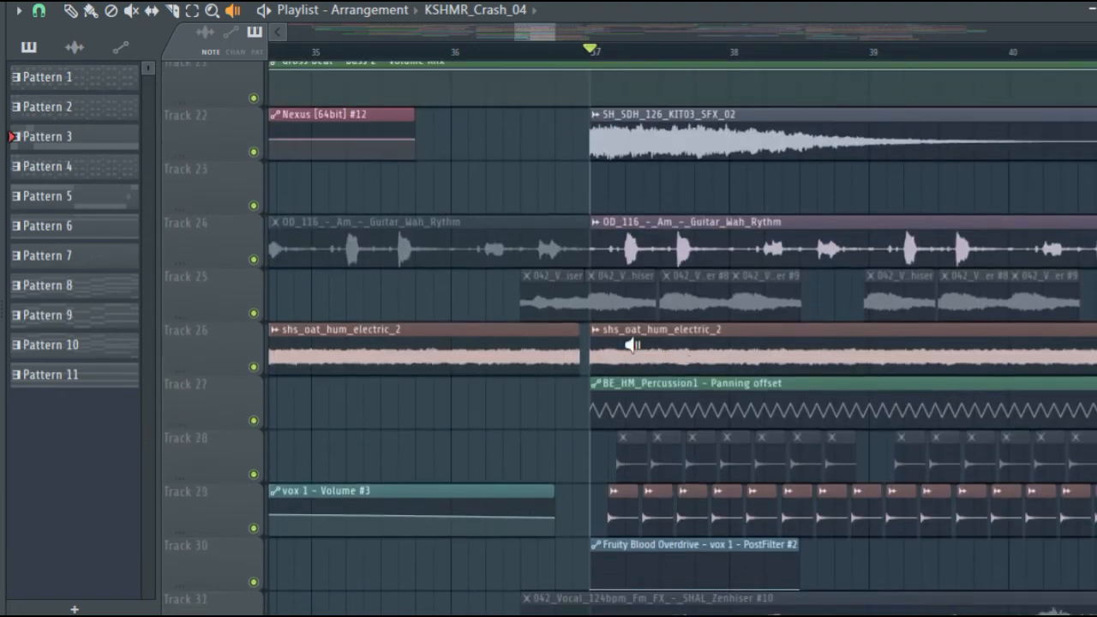
{"action": "scroll", "coordinate": [338, 286], "scroll_direction": "up", "scroll_amount": 3}
{"action": "scroll", "coordinate": [588, 313], "scroll_direction": "down", "scroll_amount": 2}
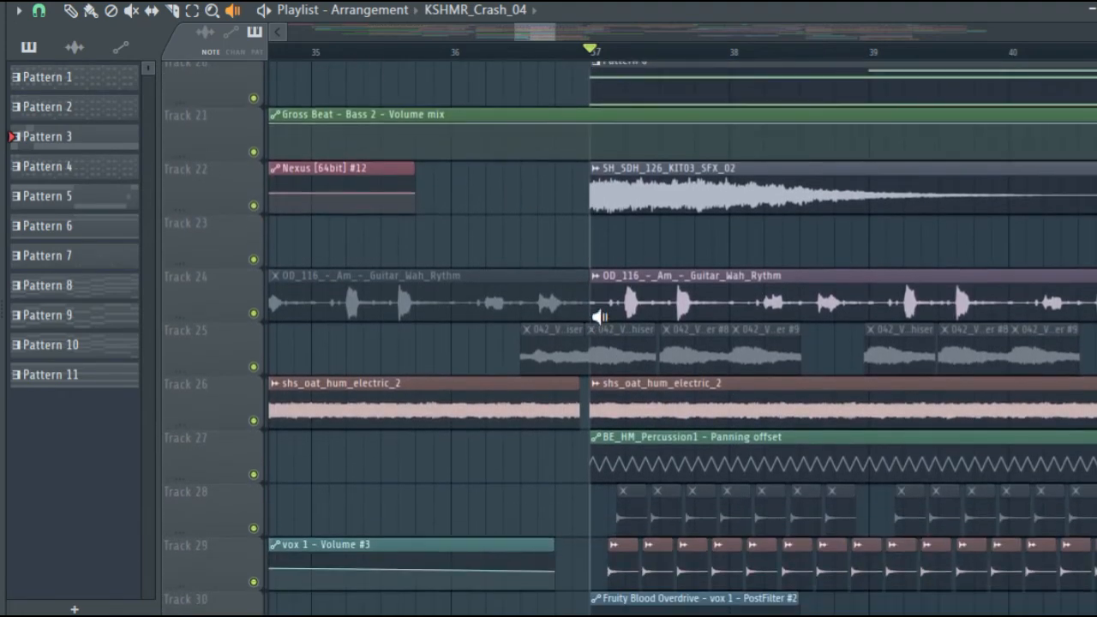
{"action": "left_click", "coordinate": [592, 311]}
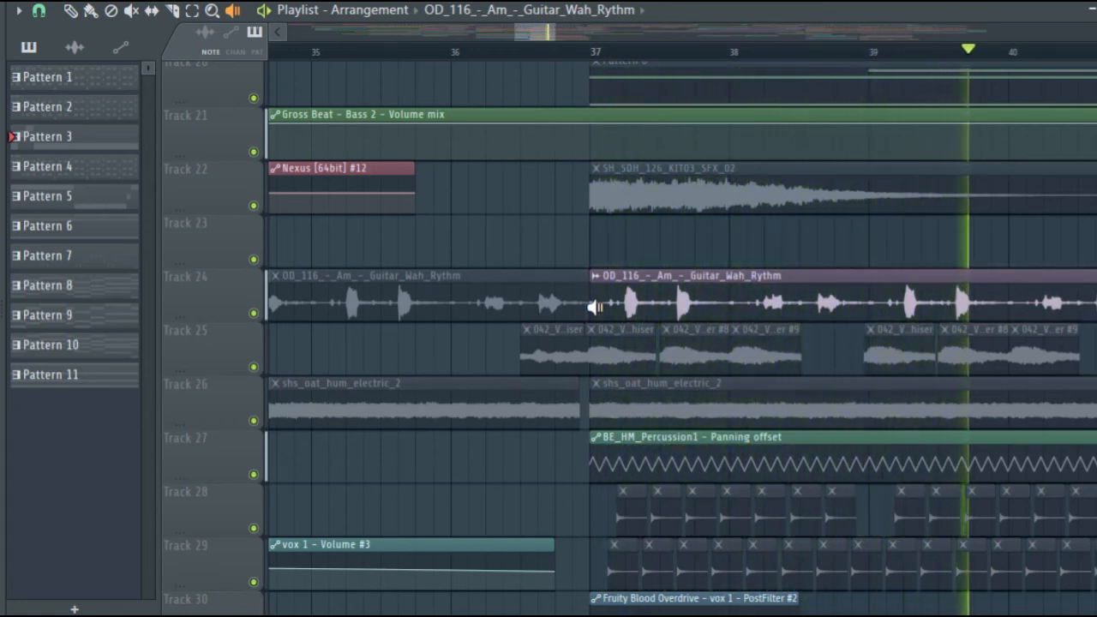
Solo Track 17, play its short pattern clip at bar 37 from bar 36, and unmute the other tracks
{"action": "scroll", "coordinate": [595, 307], "scroll_direction": "up", "scroll_amount": 9}
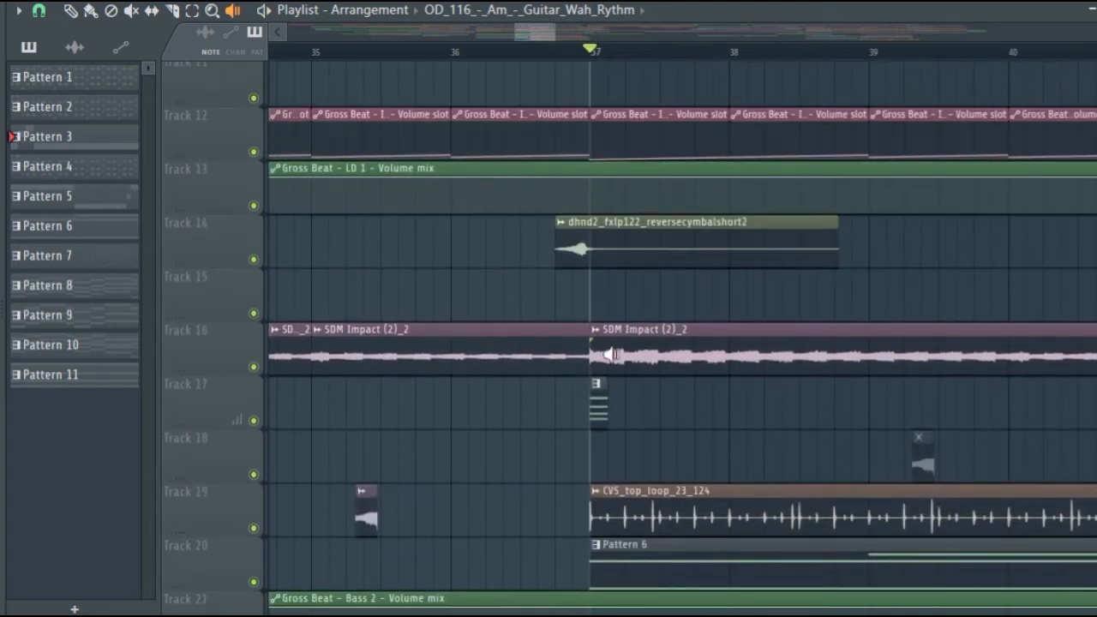
{"action": "left_click", "coordinate": [253, 421], "text": "ctrl"}
{"action": "key", "text": "space"}
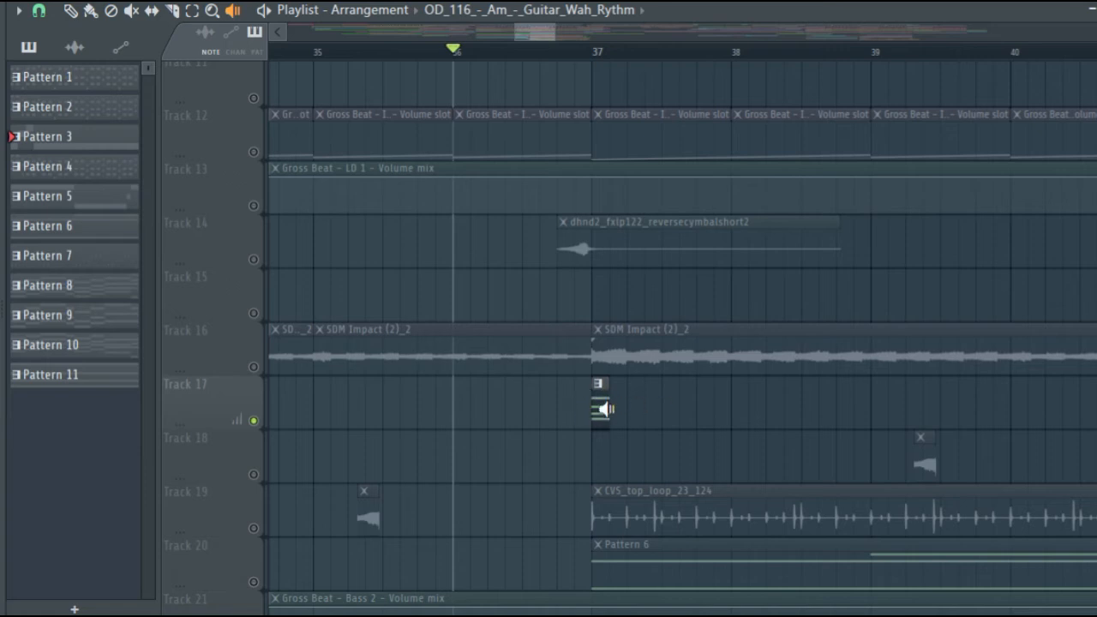
{"action": "key", "text": "space"}
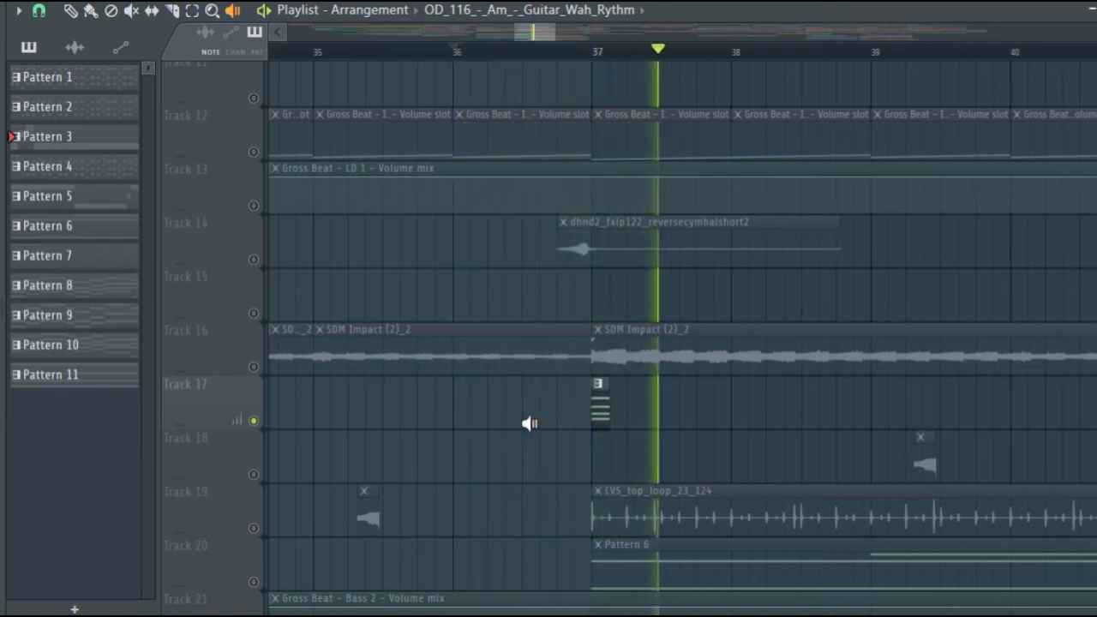
{"action": "key", "text": "space"}
{"action": "right_click", "coordinate": [255, 421]}
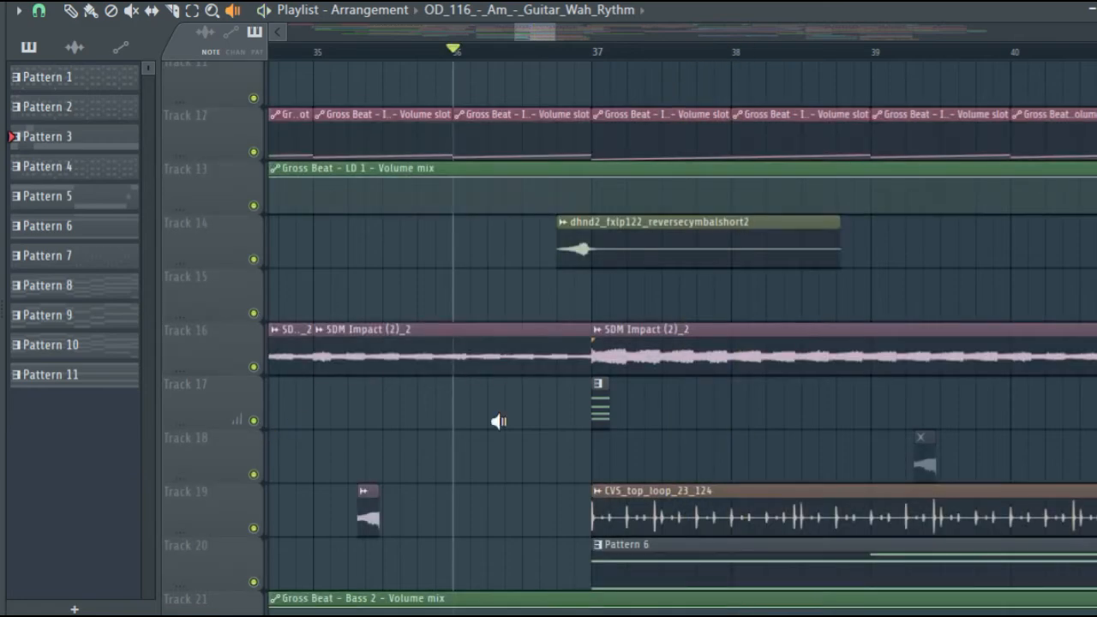
Compare the full mix from bar 36 with Track 17 muted and with it turned back on
{"action": "right_click", "coordinate": [254, 421]}
{"action": "key", "text": "space"}
{"action": "right_click", "coordinate": [255, 421]}
{"action": "key", "text": "space"}
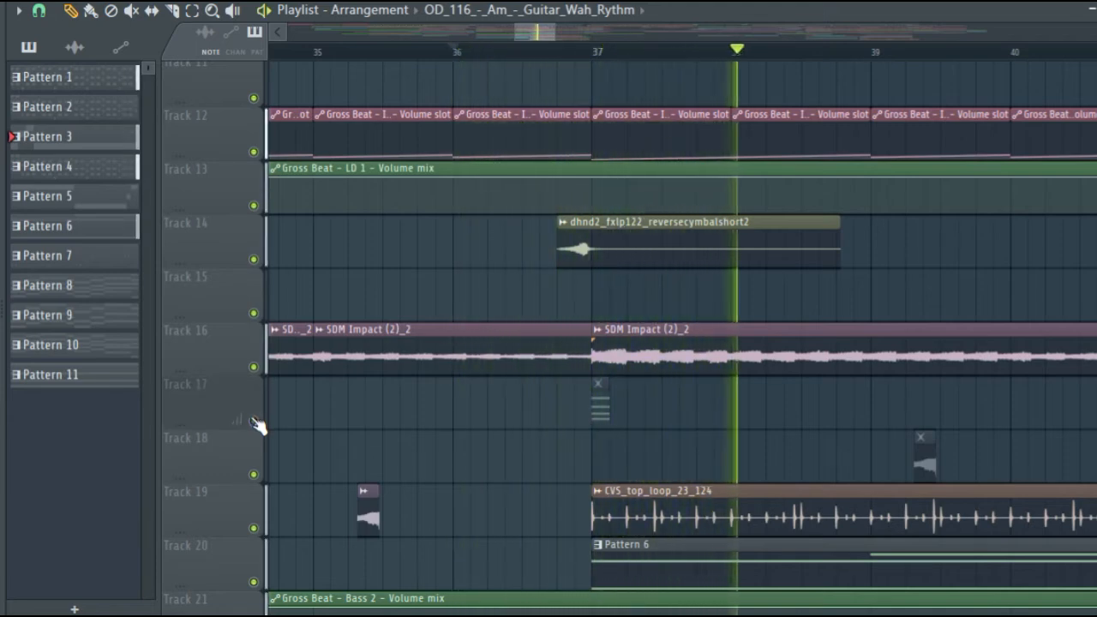
{"action": "key", "text": "space"}
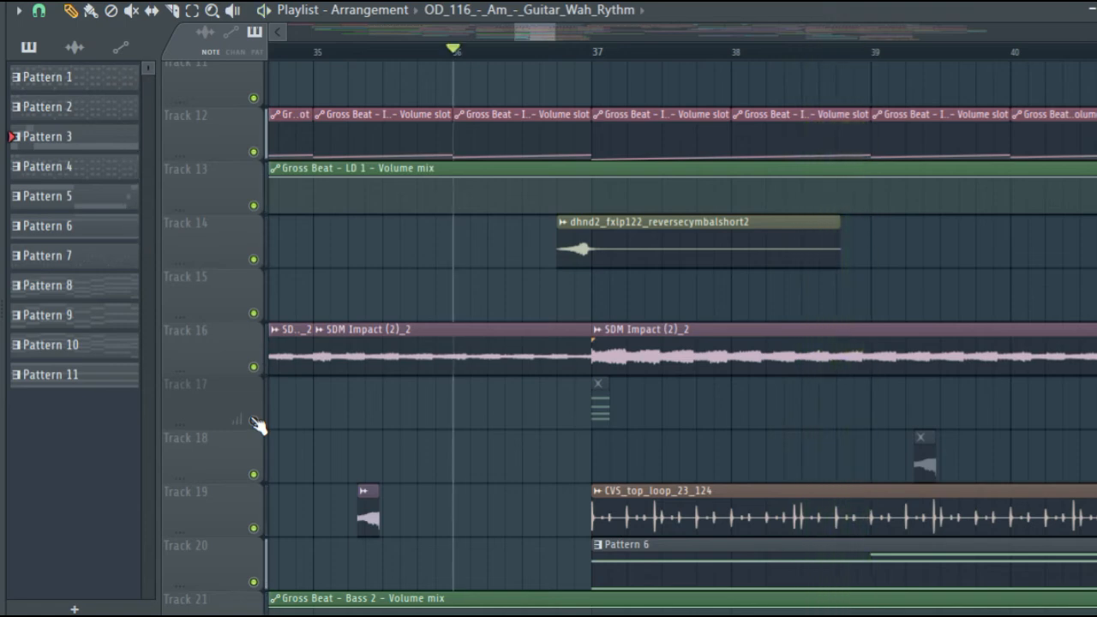
{"action": "key", "text": "space"}
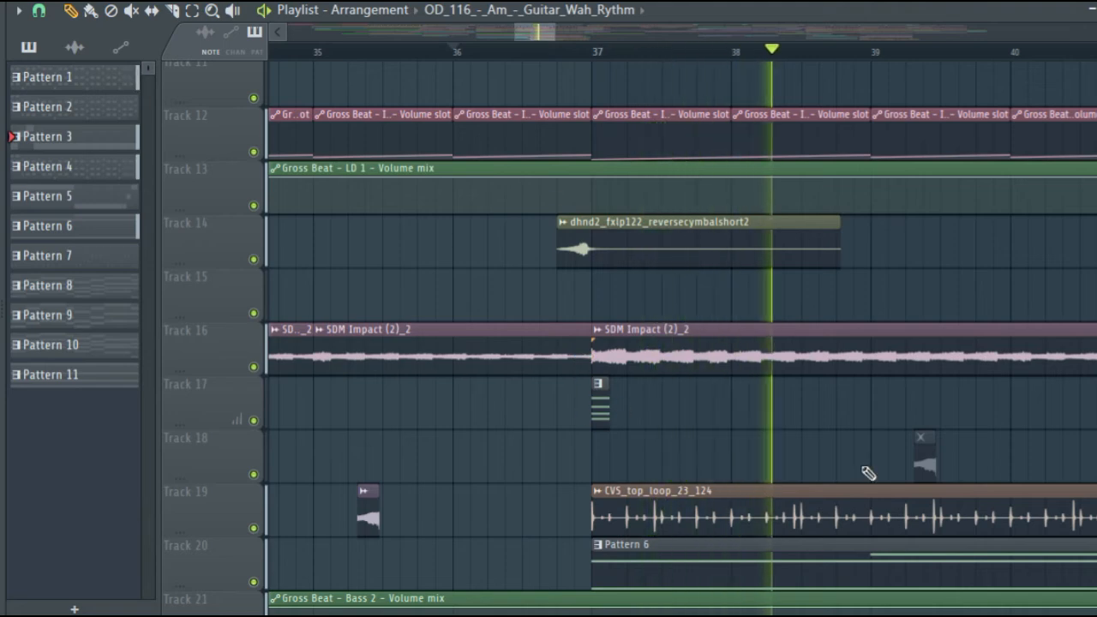
Stop the mix and audition the first Pattern 6 clip at bar 37 on Track 20
{"action": "scroll", "coordinate": [942, 548], "scroll_direction": "down", "scroll_amount": 4}
{"action": "key", "text": "y"}
{"action": "key", "text": "space"}
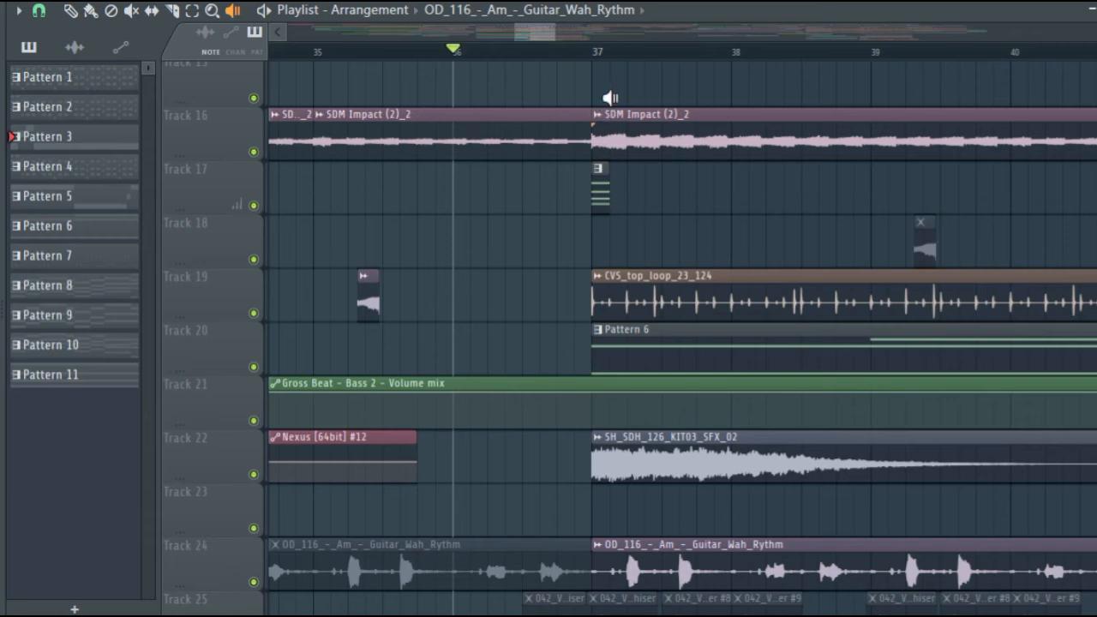
{"action": "left_click", "coordinate": [601, 345]}
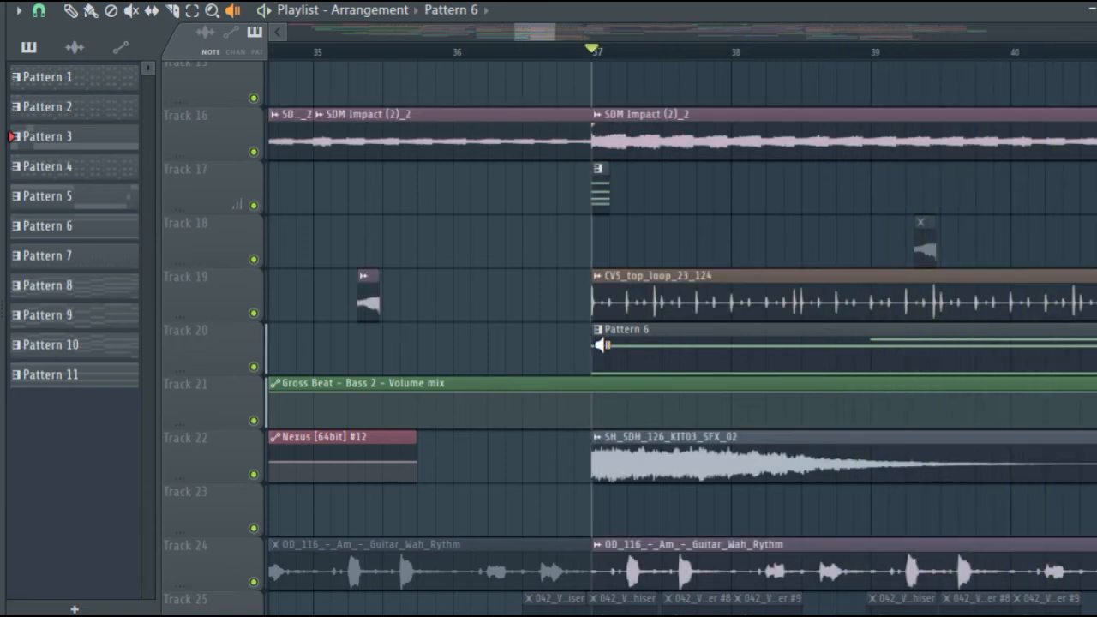
Open Pattern 6 in the piano roll, examine its Nexus notes, and return to the arrangement around bar 37
{"action": "double_click", "coordinate": [645, 348]}
{"action": "scroll", "coordinate": [455, 57], "scroll_direction": "down", "scroll_amount": 4}
{"action": "scroll", "coordinate": [189, 315], "scroll_direction": "down", "scroll_amount": 5}
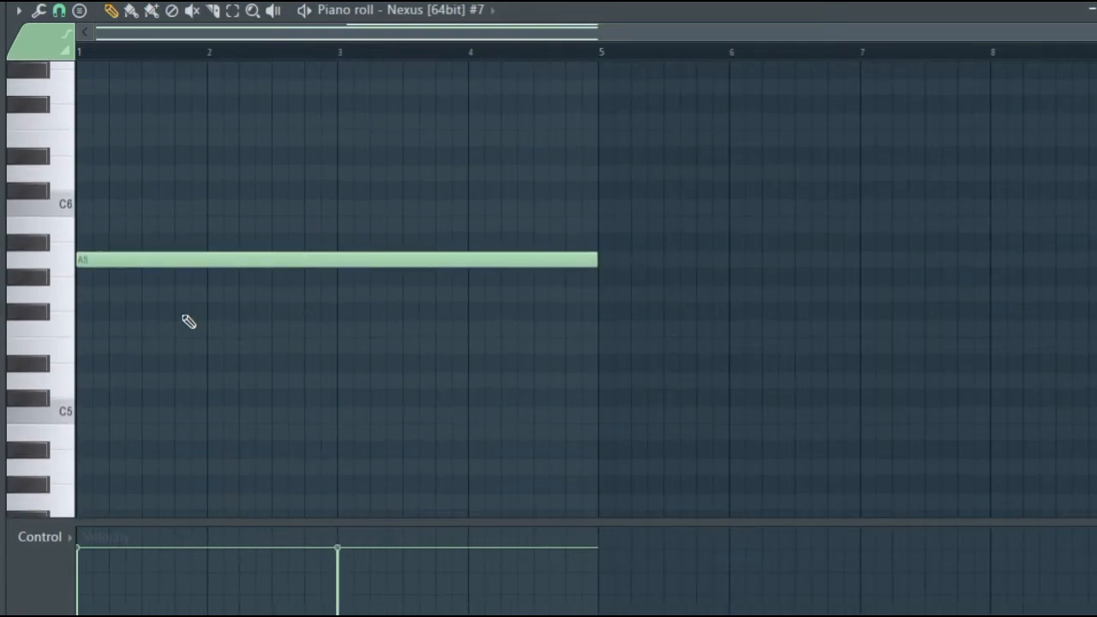
{"action": "scroll", "coordinate": [129, 305], "scroll_direction": "up", "scroll_amount": 3}
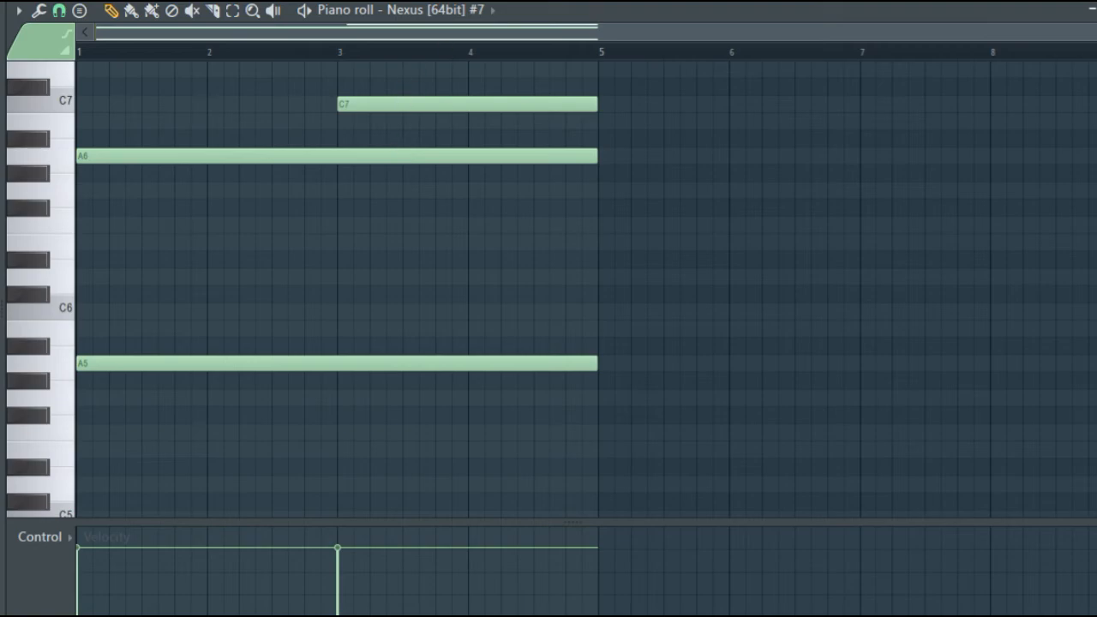
{"action": "key", "text": "Escape"}
{"action": "scroll", "coordinate": [795, 53], "scroll_direction": "down", "scroll_amount": 4}
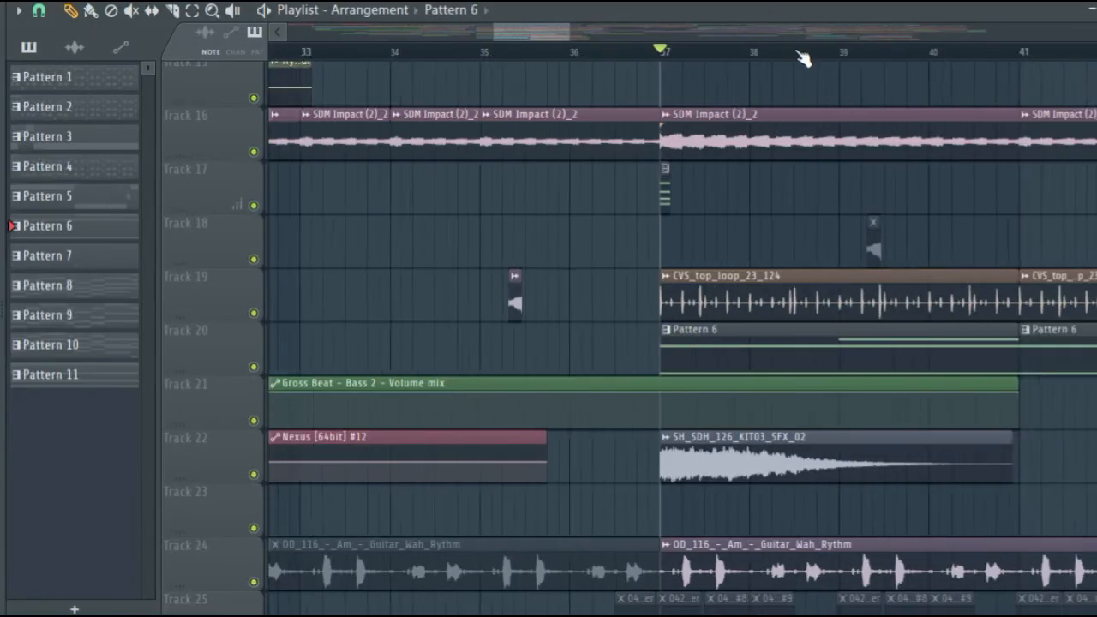
{"action": "scroll", "coordinate": [660, 54], "scroll_direction": "up", "scroll_amount": 5}
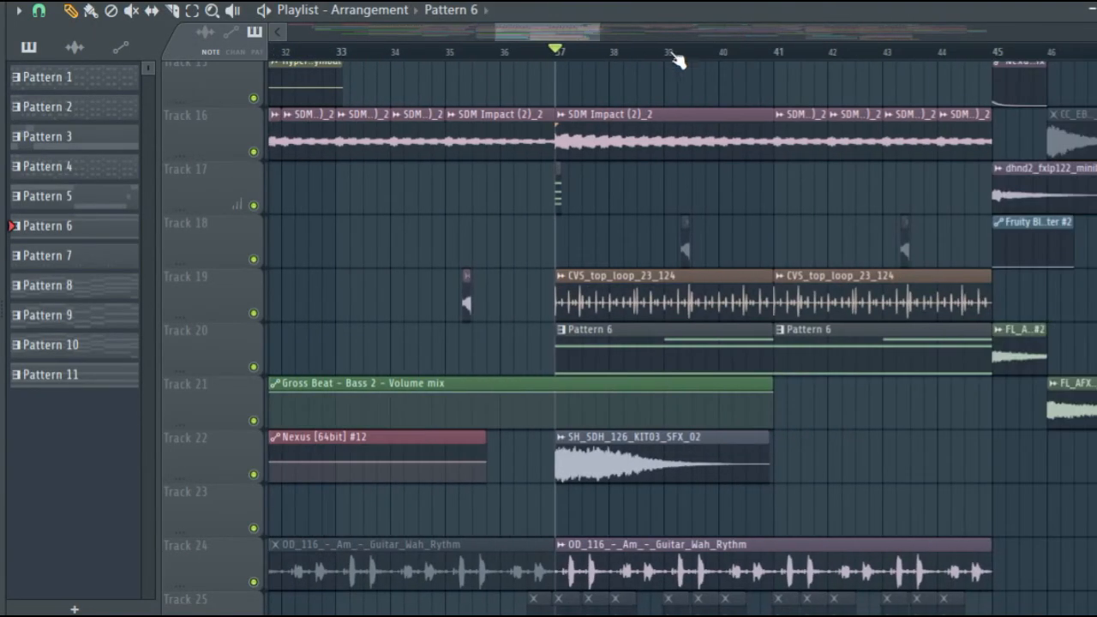
Check Pattern 6's notes in the piano roll and its Nexus [64bit] #7 channel in the Channel rack, and return to the arrangement
{"action": "double_click", "coordinate": [788, 348]}
{"action": "right_click", "coordinate": [787, 347]}
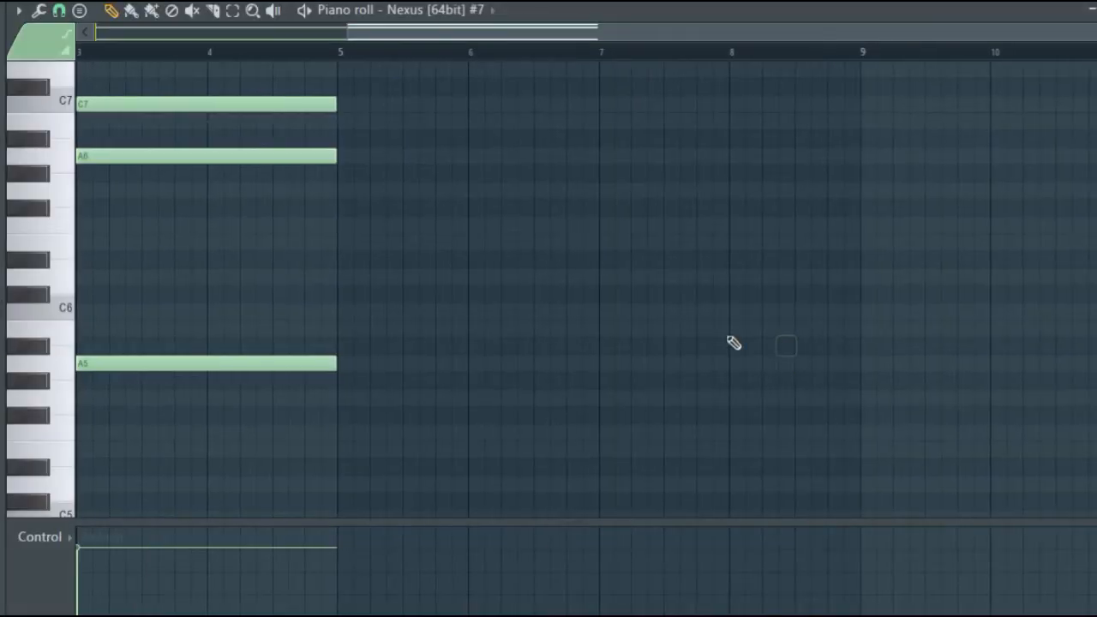
{"action": "key", "text": "F7"}
{"action": "key", "text": "F6"}
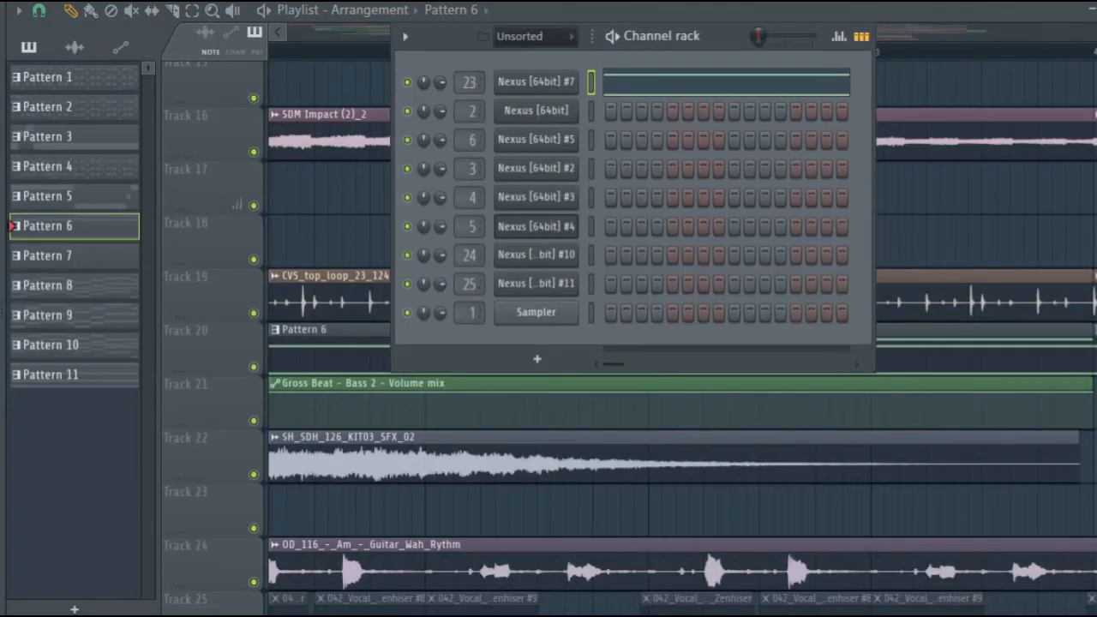
{"action": "key", "text": "F6"}
{"action": "key", "text": "F7"}
{"action": "key", "text": "F7"}
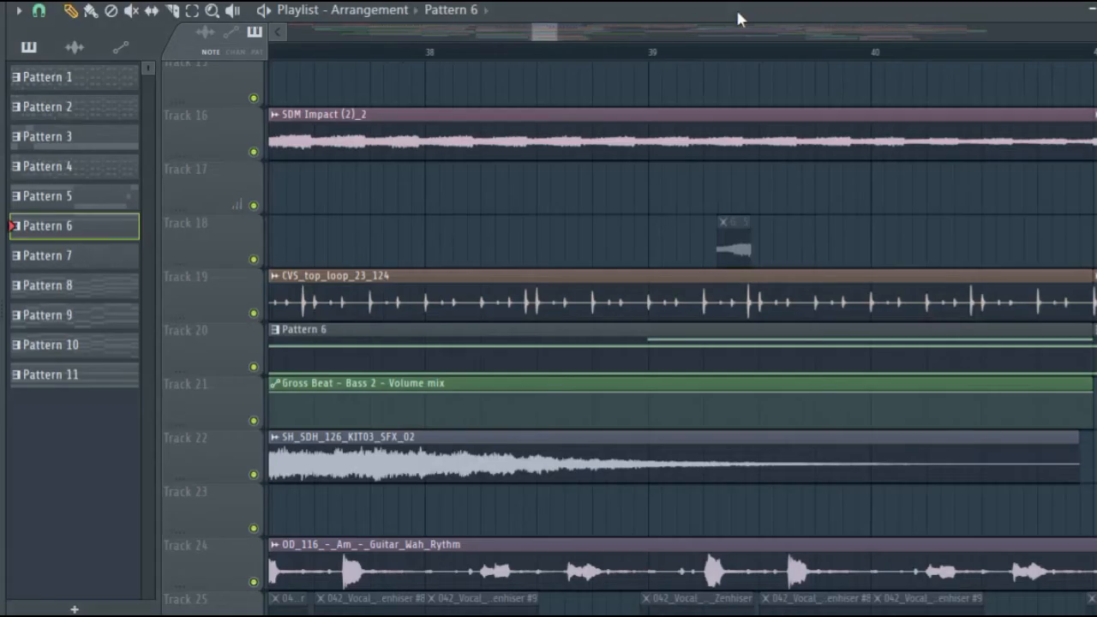
Play the full mix from bar 37 and compare it with Track 20 muted and turned back on
{"action": "scroll", "coordinate": [748, 59], "scroll_direction": "down", "scroll_amount": 5}
{"action": "scroll", "coordinate": [673, 115], "scroll_direction": "up", "scroll_amount": 3}
{"action": "key", "text": "space"}
{"action": "scroll", "coordinate": [633, 120], "scroll_direction": "up", "scroll_amount": 6}
{"action": "scroll", "coordinate": [653, 37], "scroll_direction": "right", "scroll_amount": 5}
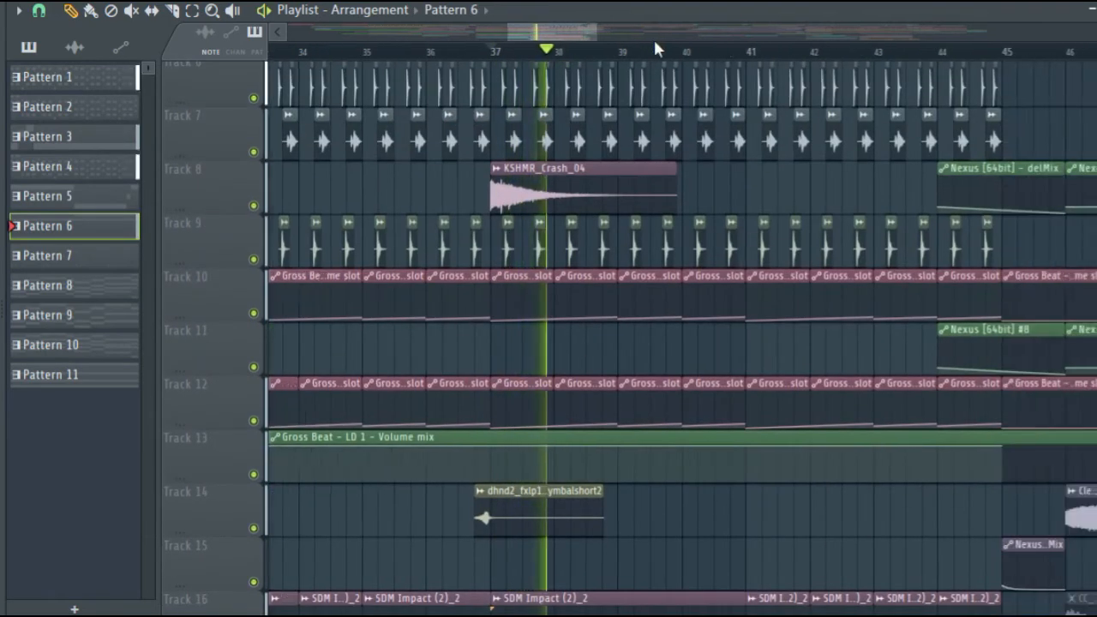
{"action": "scroll", "coordinate": [653, 51], "scroll_direction": "down", "scroll_amount": 3}
{"action": "scroll", "coordinate": [364, 358], "scroll_direction": "down", "scroll_amount": 7}
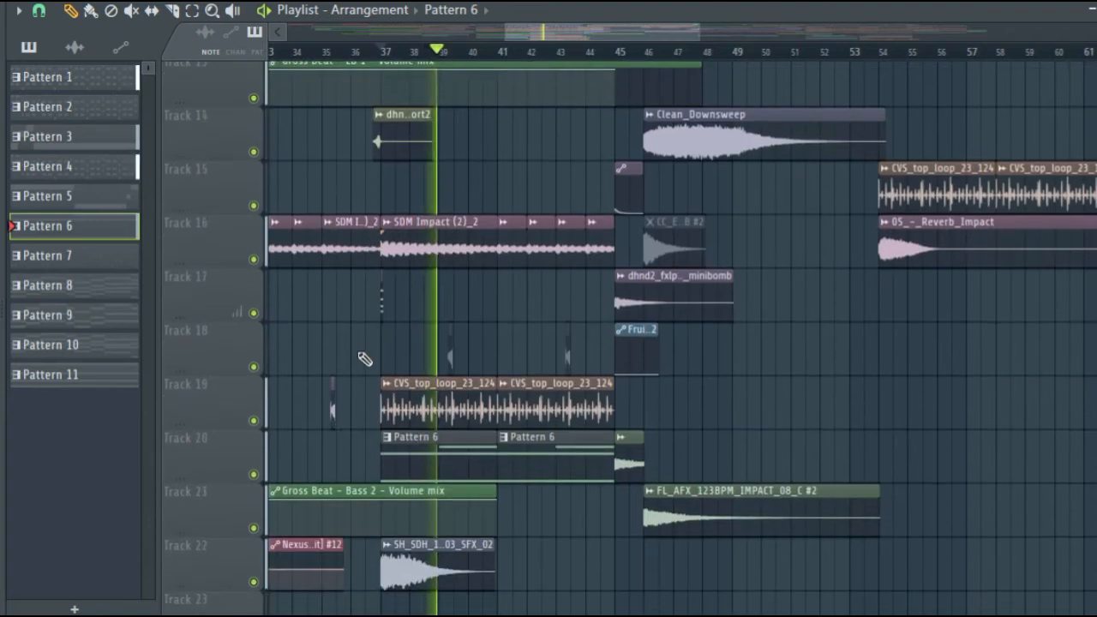
{"action": "left_click", "coordinate": [253, 474]}
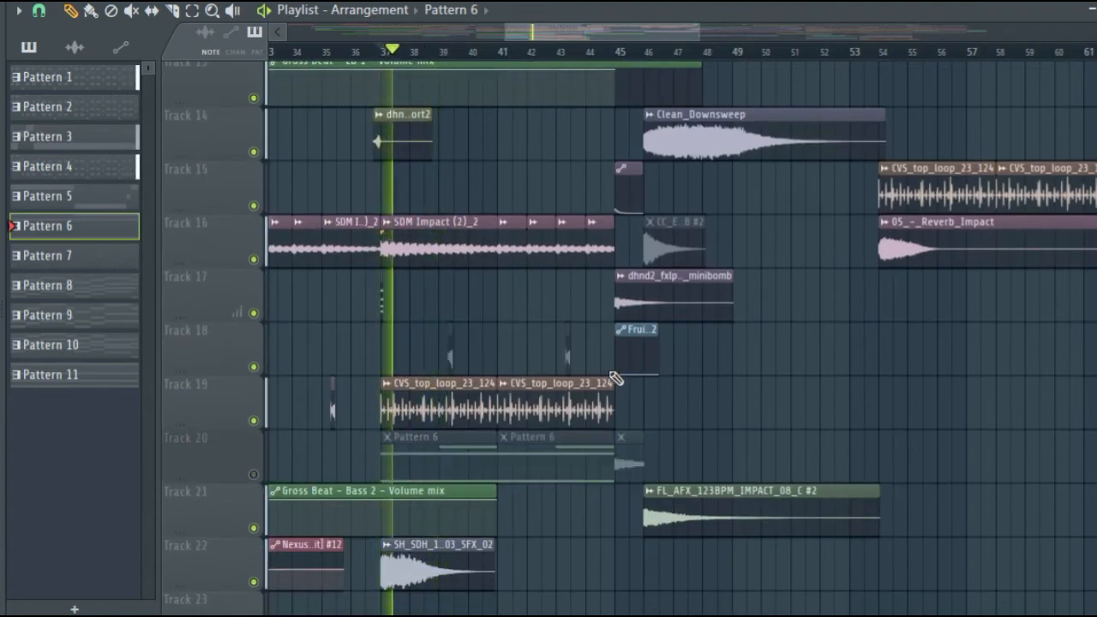
{"action": "left_click", "coordinate": [253, 474]}
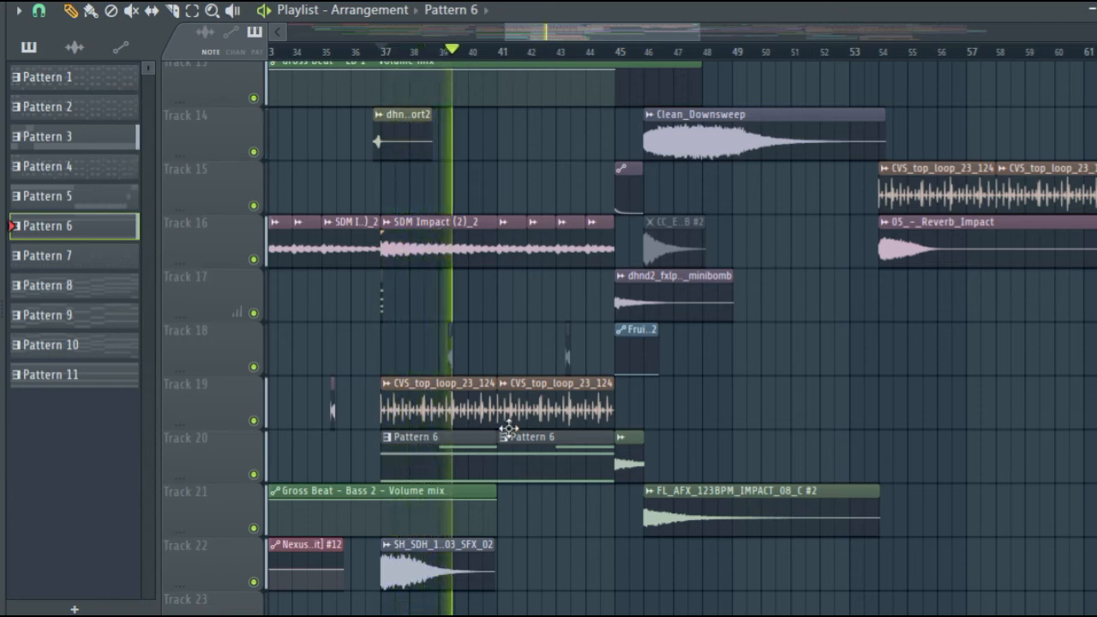
Look over the first drop's tracks down to Track 33 and back up while the mix plays
{"action": "scroll", "coordinate": [509, 429], "scroll_direction": "down", "scroll_amount": 8}
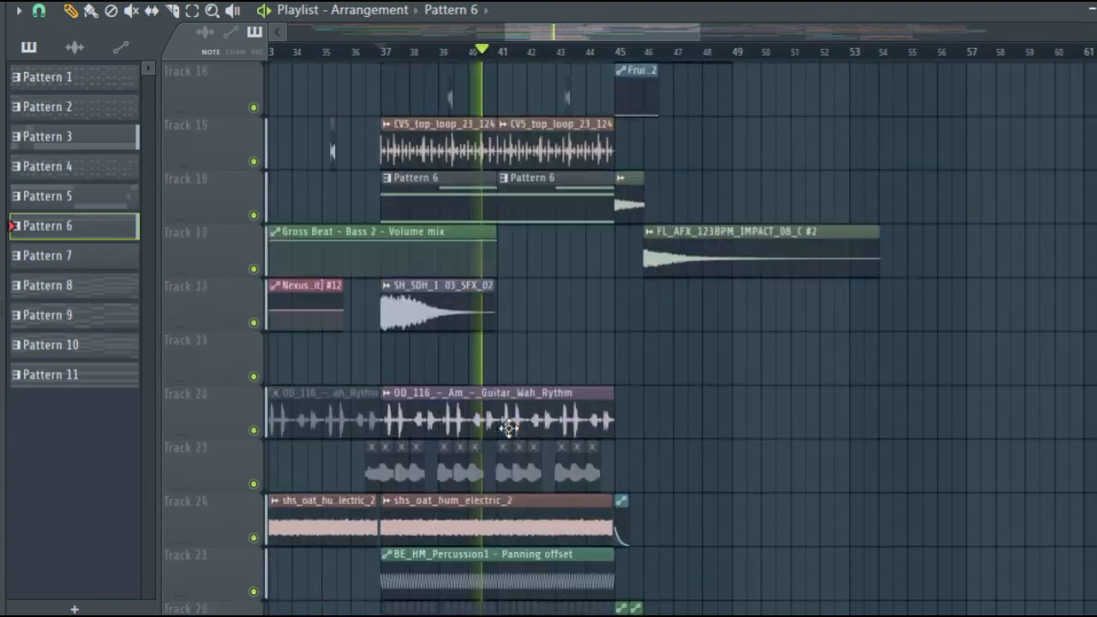
{"action": "scroll", "coordinate": [509, 429], "scroll_direction": "down", "scroll_amount": 3}
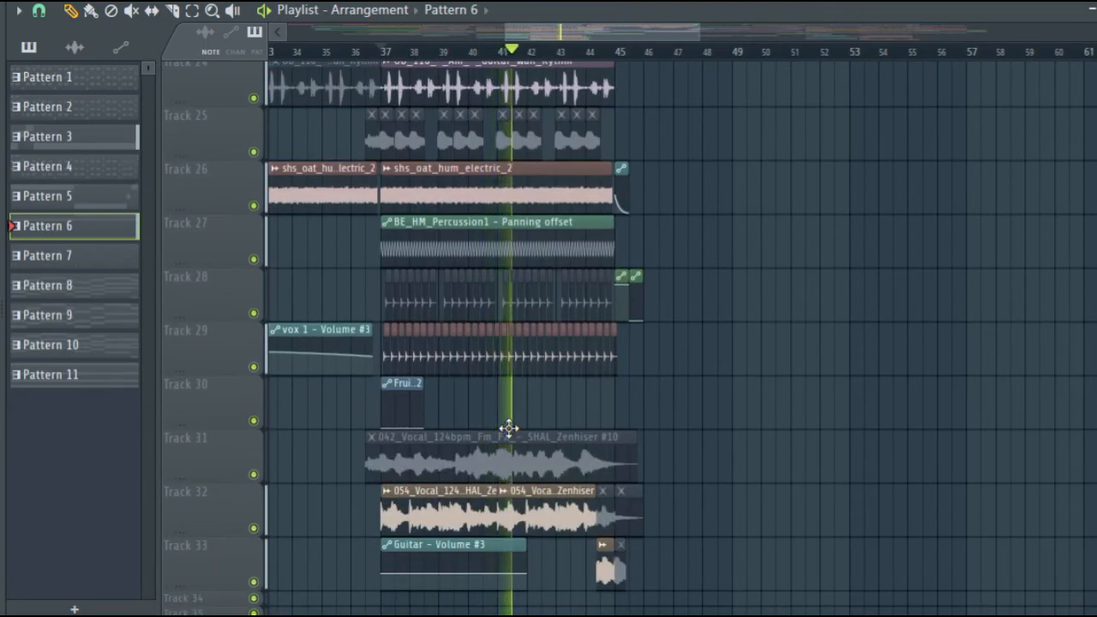
{"action": "scroll", "coordinate": [509, 428], "scroll_direction": "up", "scroll_amount": 20}
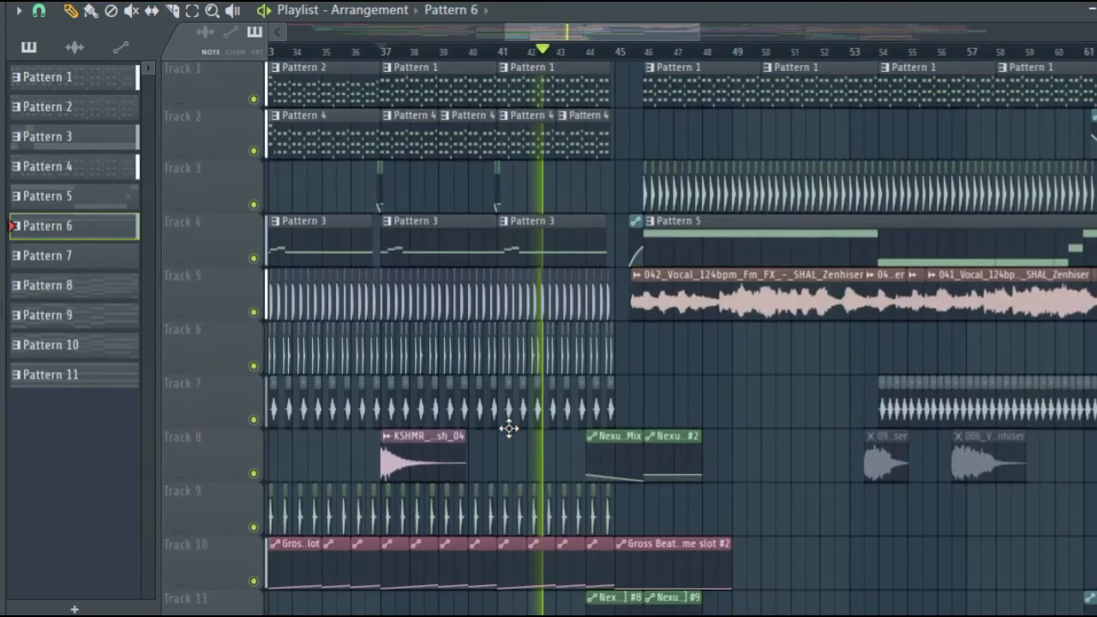
Move on past the first drop to the second build-up and audition the dhnd2_fxlp122_gatedriser clip on Track 12 near bar 61
{"action": "scroll", "coordinate": [632, 67], "scroll_direction": "down", "scroll_amount": 5}
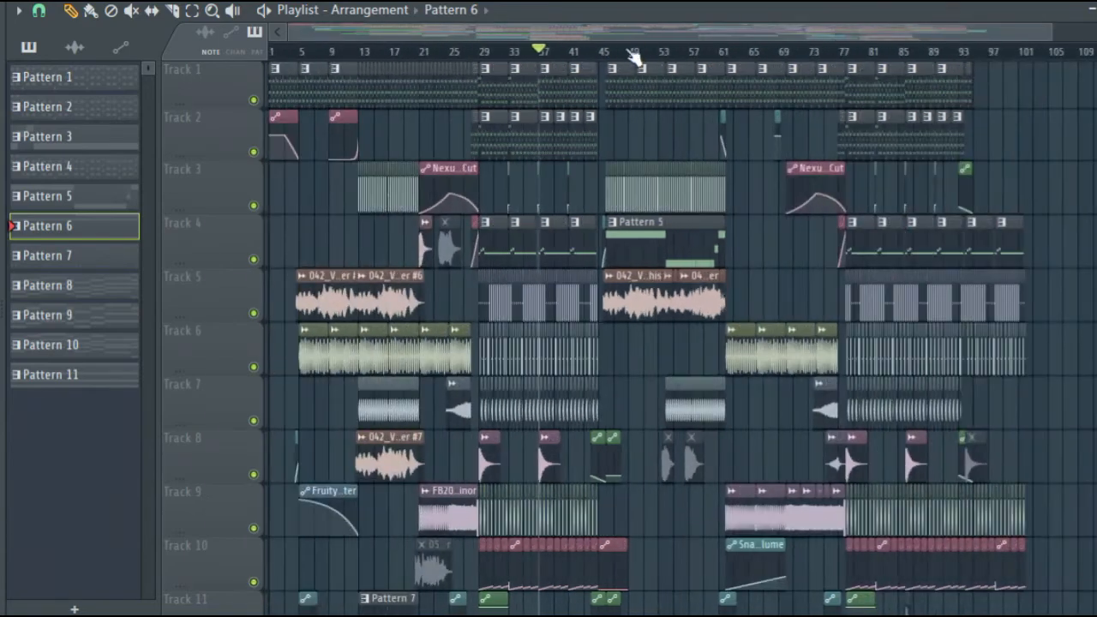
{"action": "scroll", "coordinate": [635, 64], "scroll_direction": "up", "scroll_amount": 5}
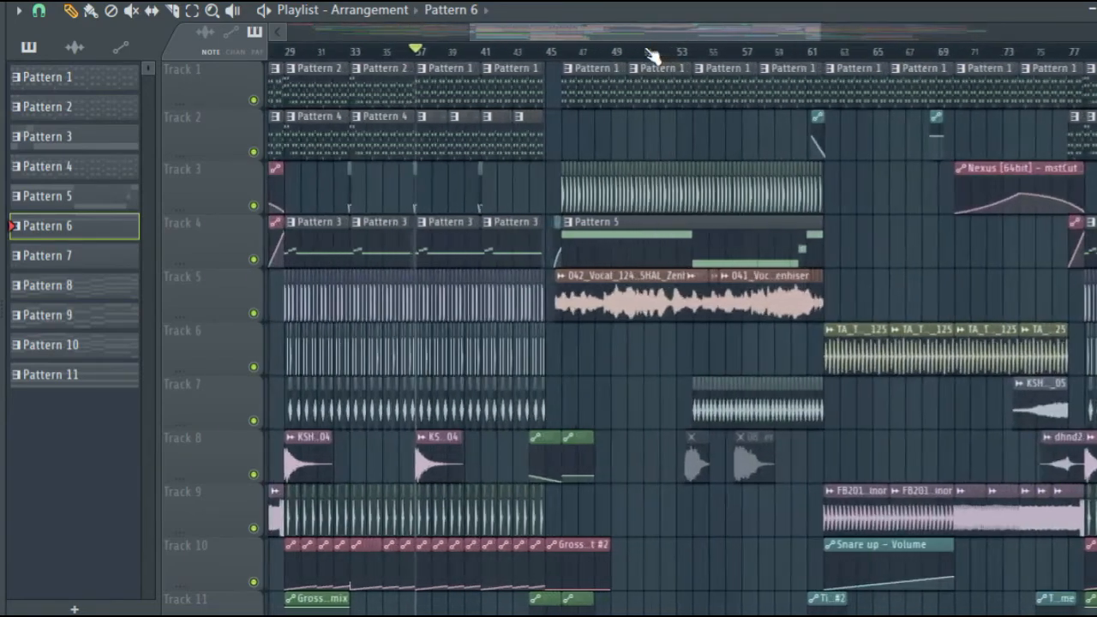
{"action": "scroll", "coordinate": [653, 56], "scroll_direction": "up", "scroll_amount": 2}
{"action": "left_click_drag", "start_coordinate": [668, 33], "coordinate": [741, 7]}
{"action": "scroll", "coordinate": [728, 270], "scroll_direction": "down", "scroll_amount": 5}
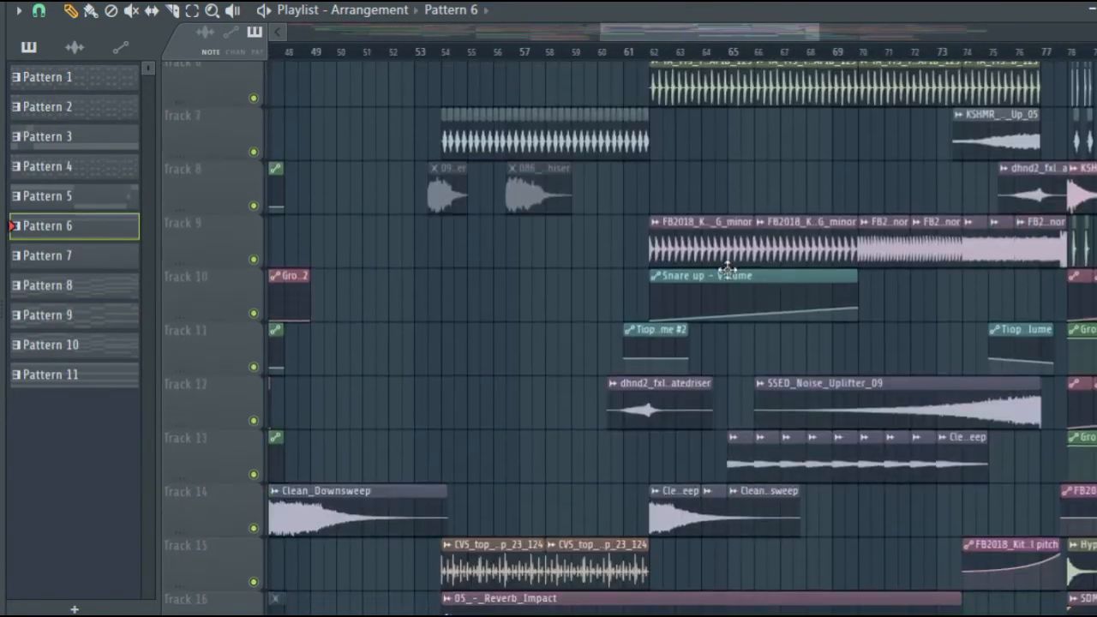
{"action": "scroll", "coordinate": [727, 270], "scroll_direction": "down", "scroll_amount": 2}
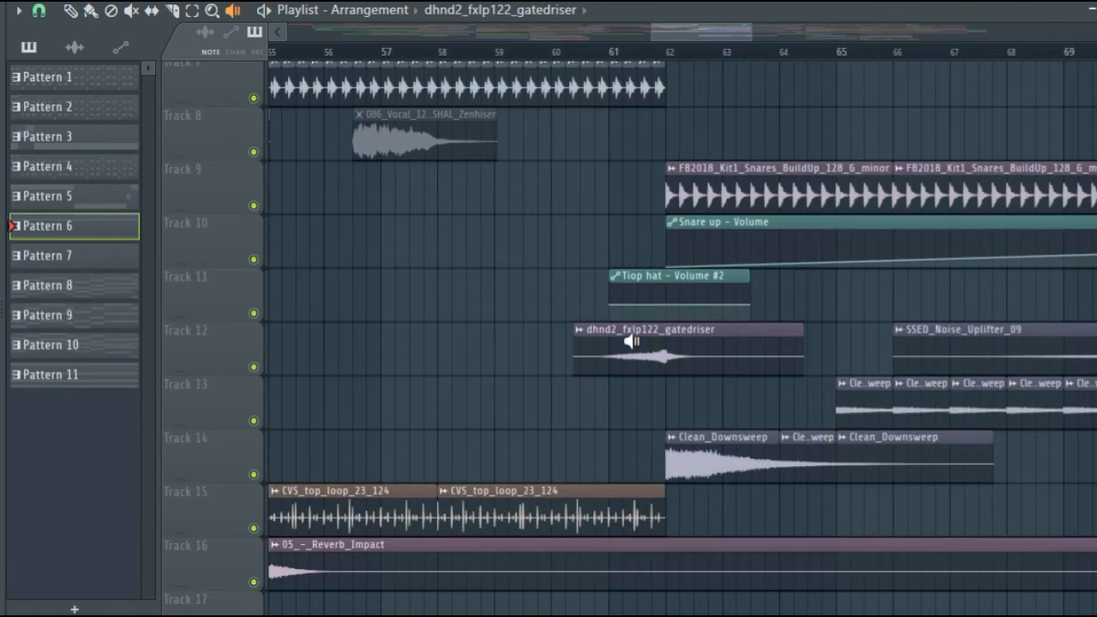
{"action": "scroll", "coordinate": [649, 57], "scroll_direction": "down", "scroll_amount": 2}
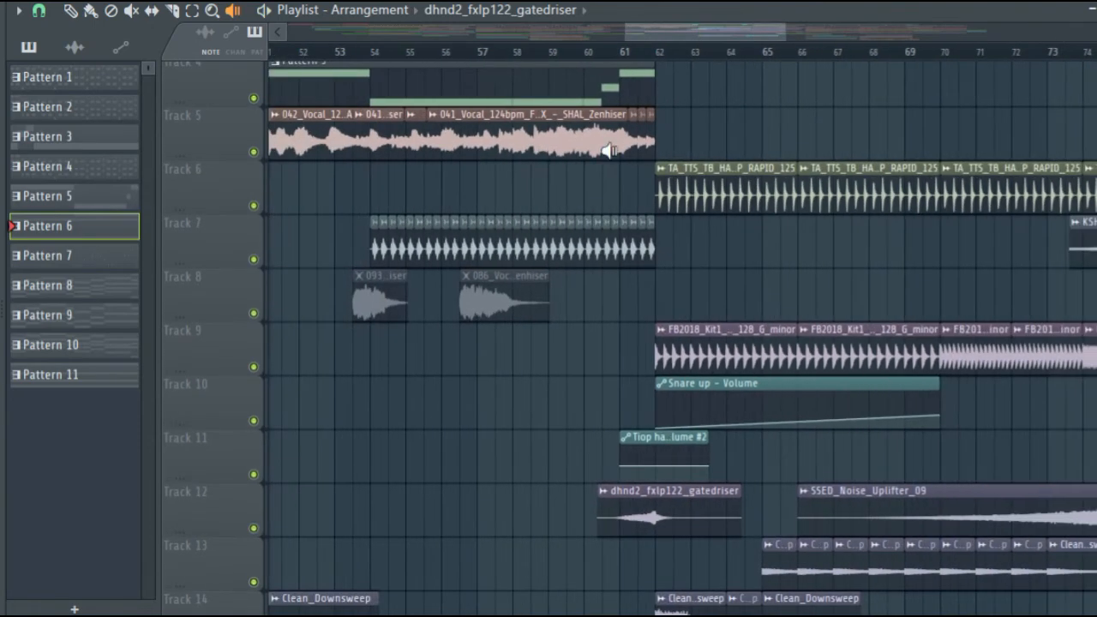
{"action": "scroll", "coordinate": [605, 151], "scroll_direction": "down", "scroll_amount": 2}
{"action": "scroll", "coordinate": [668, 82], "scroll_direction": "up", "scroll_amount": 4}
Play the second build-up from bar 75 and look over its risers, snare rolls and automation clips
{"action": "left_click_drag", "start_coordinate": [756, 33], "coordinate": [832, 33]}
{"action": "scroll", "coordinate": [811, 154], "scroll_direction": "up", "scroll_amount": 1}
{"action": "scroll", "coordinate": [541, 196], "scroll_direction": "down", "scroll_amount": 7}
{"action": "scroll", "coordinate": [548, 128], "scroll_direction": "up", "scroll_amount": 3}
{"action": "scroll", "coordinate": [556, 66], "scroll_direction": "up", "scroll_amount": 5}
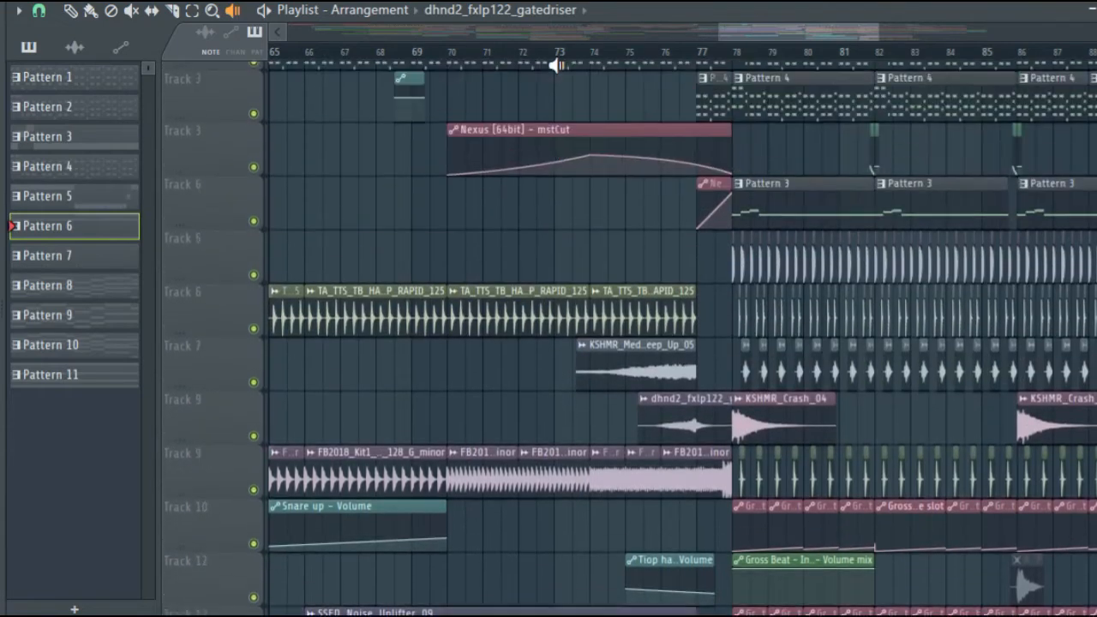
{"action": "scroll", "coordinate": [504, 56], "scroll_direction": "down", "scroll_amount": 5}
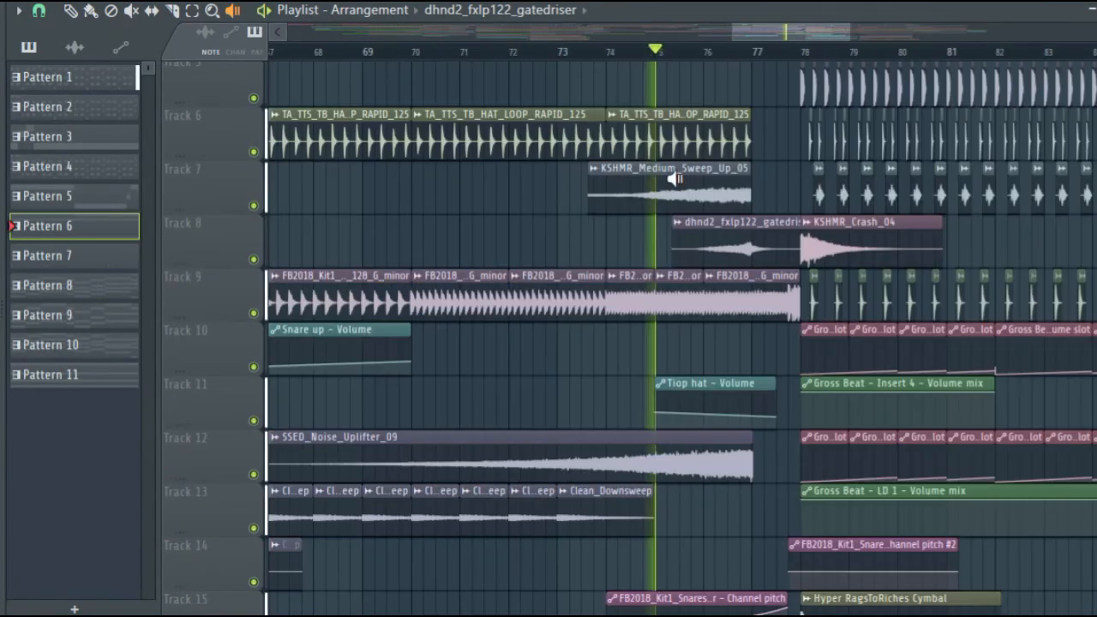
{"action": "scroll", "coordinate": [692, 196], "scroll_direction": "down", "scroll_amount": 6}
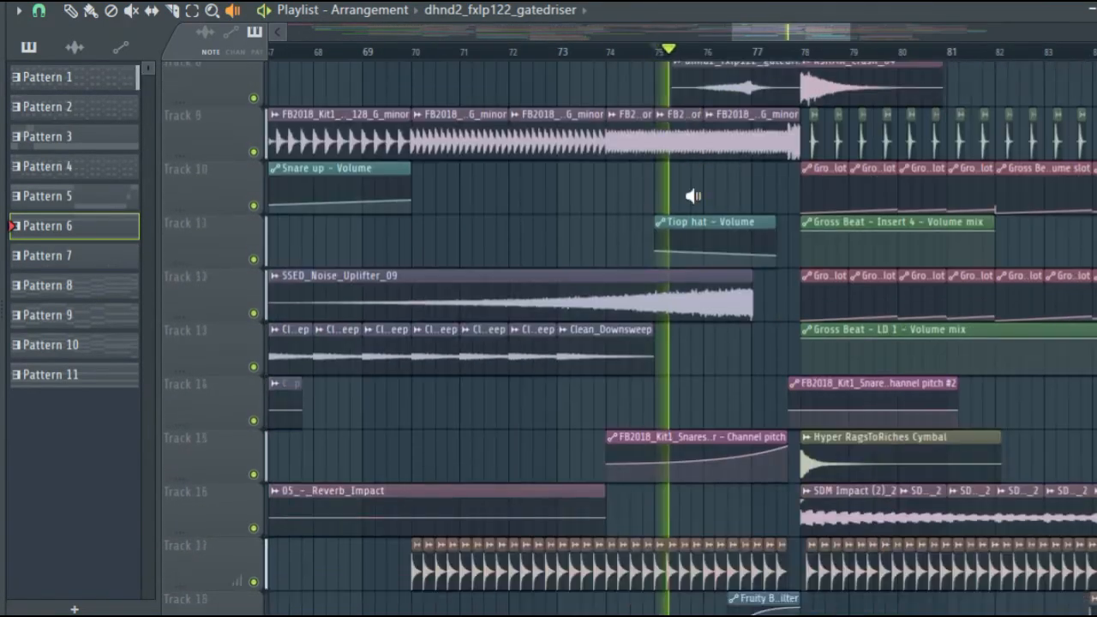
{"action": "scroll", "coordinate": [763, 340], "scroll_direction": "up", "scroll_amount": 9}
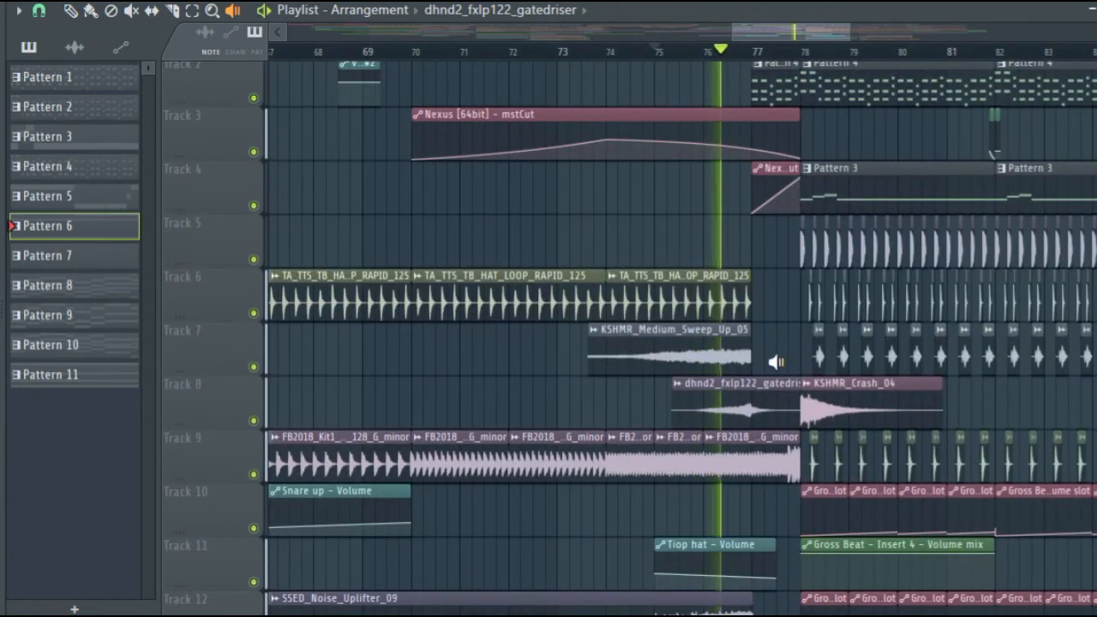
Stop the mix and audition the OS_FA_115_Impact_3 clip on Track 20 just before the second drop
{"action": "scroll", "coordinate": [775, 362], "scroll_direction": "down", "scroll_amount": 13}
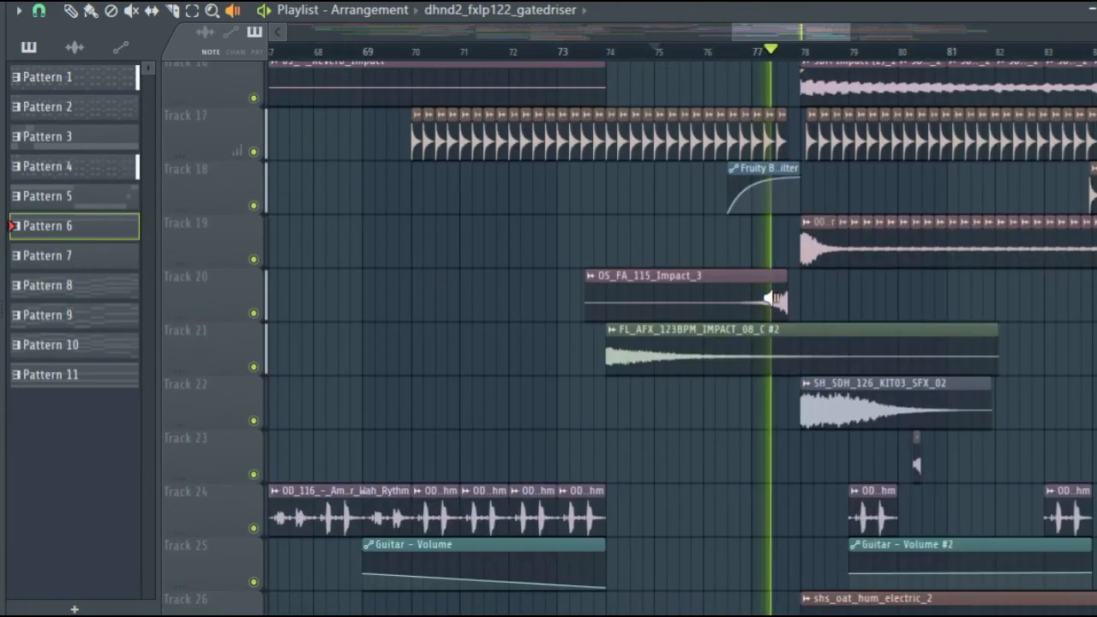
{"action": "right_click", "coordinate": [771, 297]}
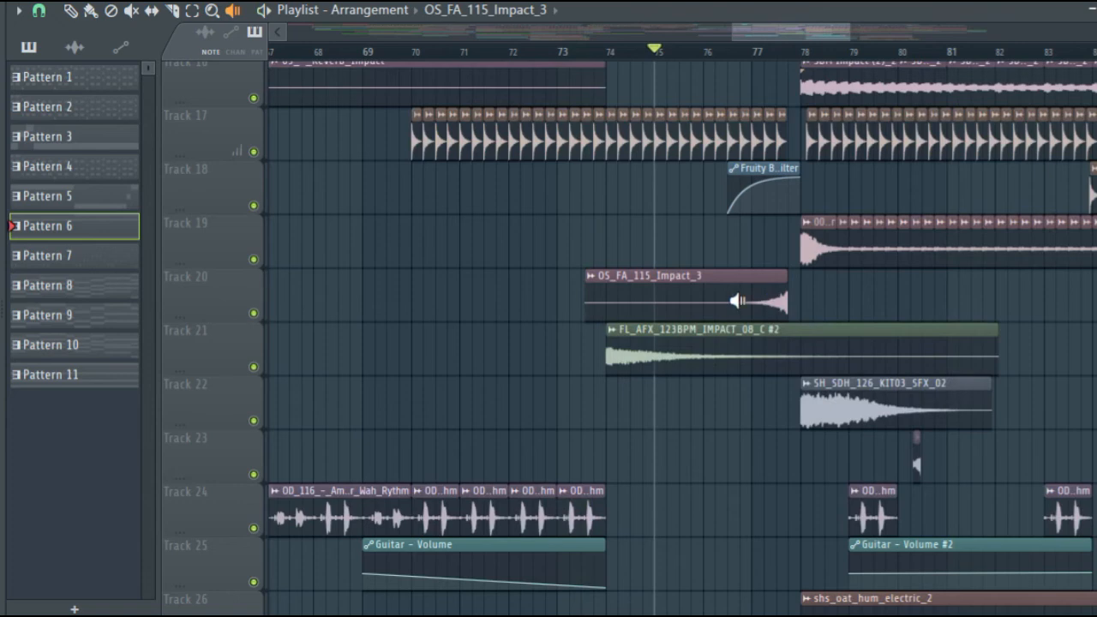
{"action": "right_click", "coordinate": [737, 301]}
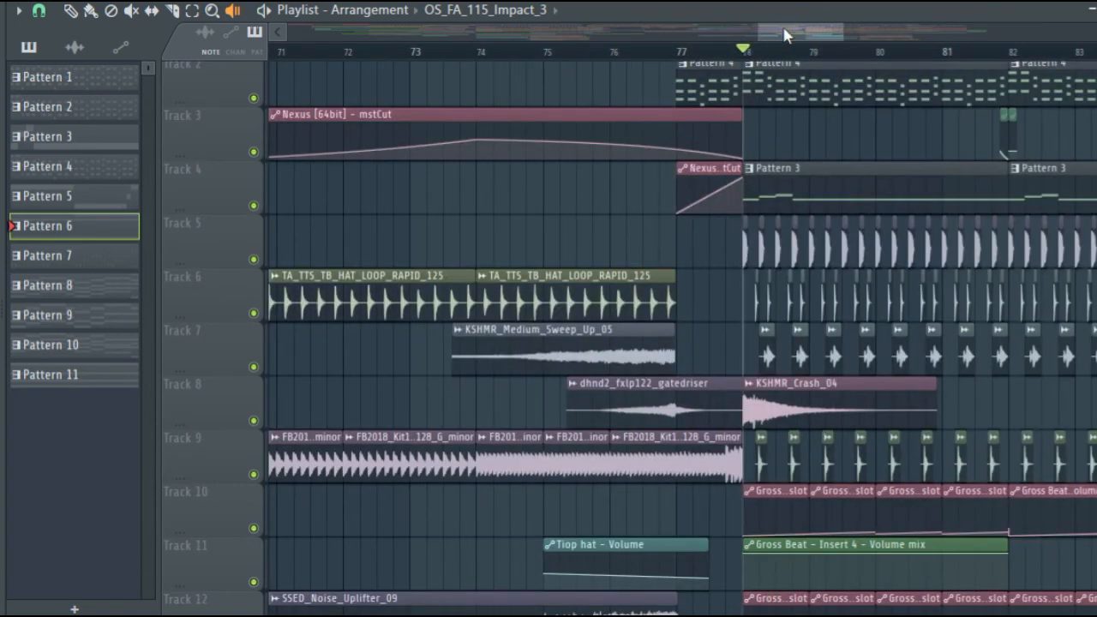
Play the second drop from bar 78 while looking over its tracks, and stop playback
{"action": "key", "text": "space"}
{"action": "left_click_drag", "start_coordinate": [784, 32], "coordinate": [808, 33]}
{"action": "scroll", "coordinate": [778, 94], "scroll_direction": "up", "scroll_amount": 1}
{"action": "scroll", "coordinate": [774, 95], "scroll_direction": "down", "scroll_amount": 10}
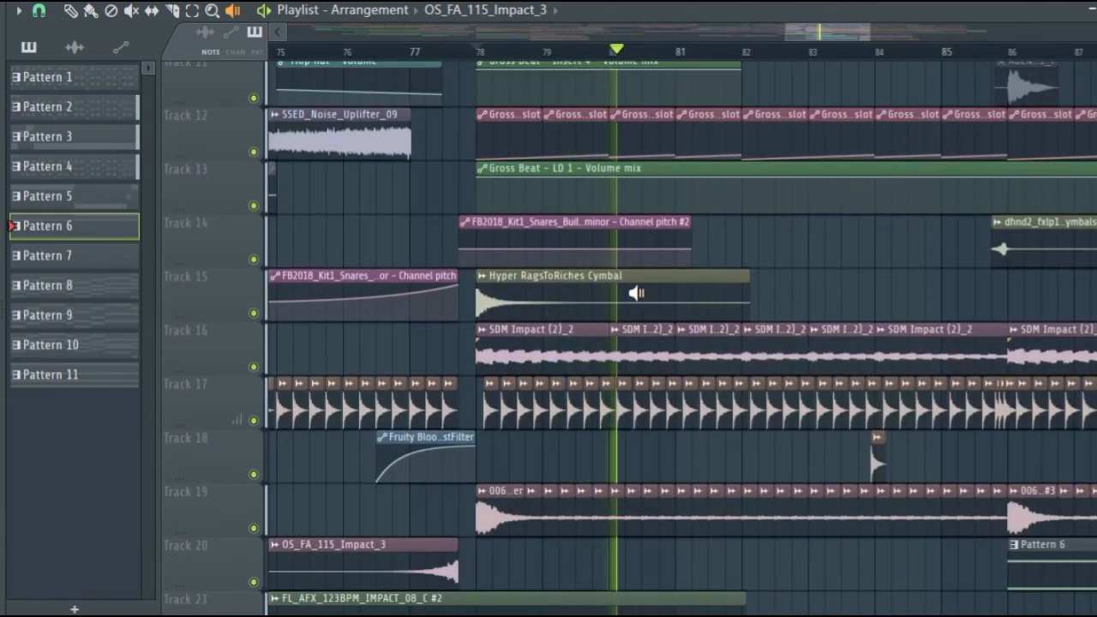
{"action": "key", "text": "space"}
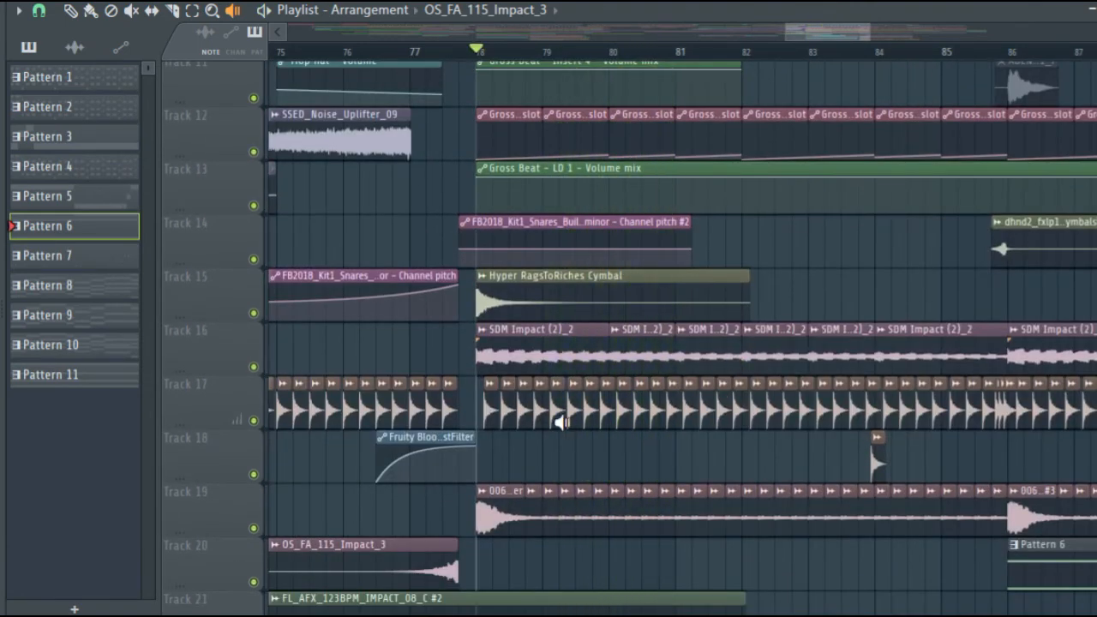
Solo Track 17, play it from bar 78, and turn Tracks 16 and 15 back on alongside it
{"action": "right_click", "coordinate": [254, 420]}
{"action": "key", "text": "space"}
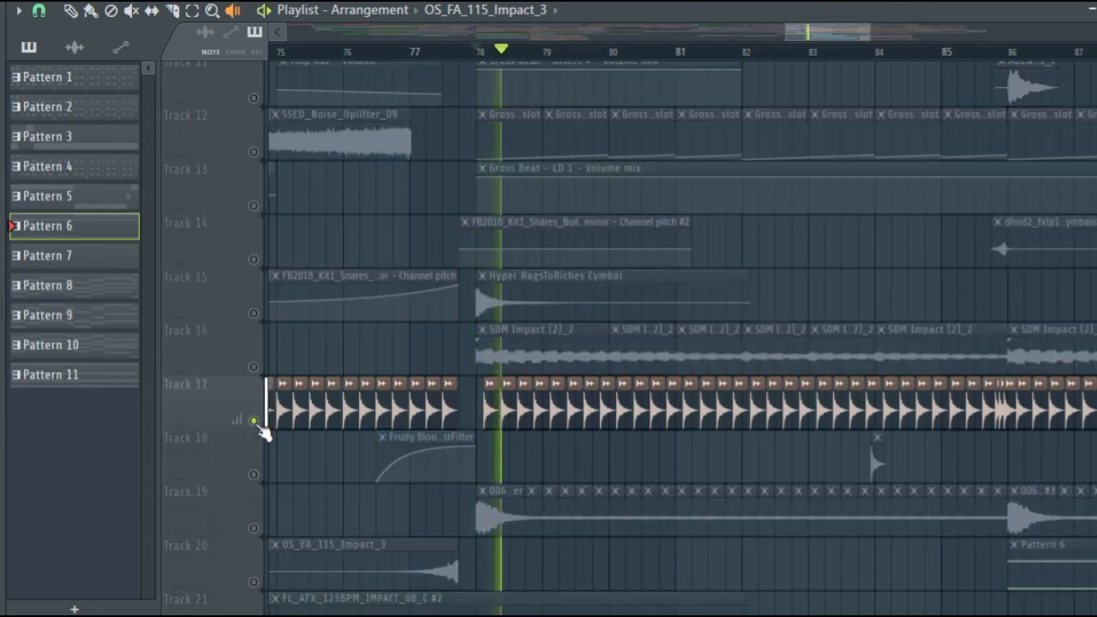
{"action": "left_click", "coordinate": [254, 368]}
{"action": "scroll", "coordinate": [266, 372], "scroll_direction": "up", "scroll_amount": 2}
{"action": "key", "text": "space"}
{"action": "left_click", "coordinate": [256, 421]}
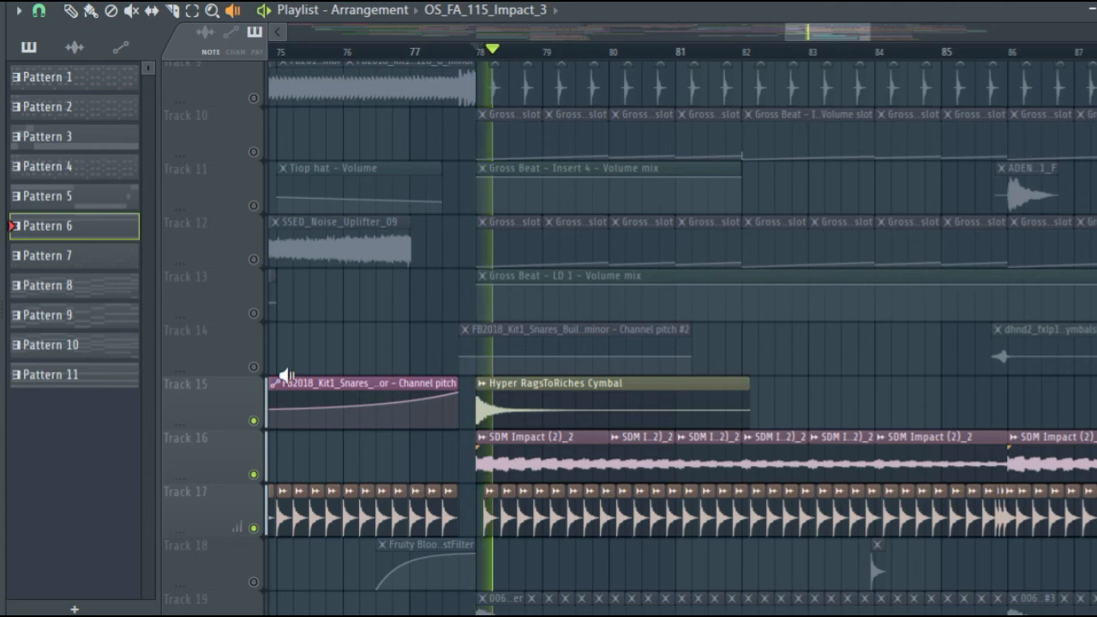
Turn Track 19 back on and play it together with the other active tracks from bar 78
{"action": "scroll", "coordinate": [338, 331], "scroll_direction": "up", "scroll_amount": 1}
{"action": "scroll", "coordinate": [337, 331], "scroll_direction": "down", "scroll_amount": 7}
{"action": "left_click", "coordinate": [255, 314]}
{"action": "key", "text": "space"}
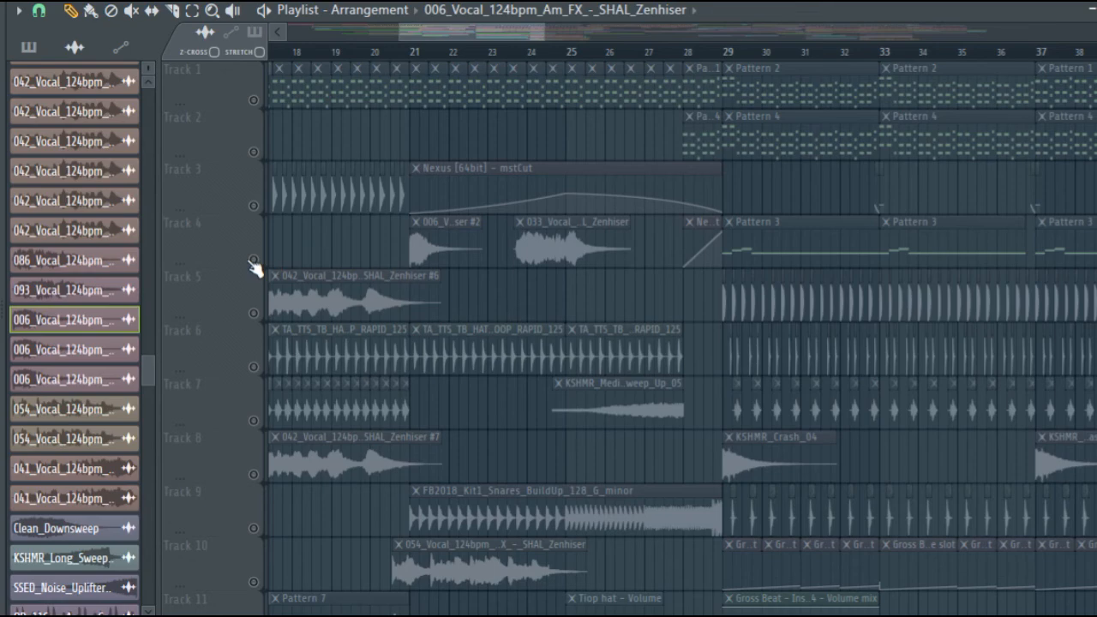
Turn on Track 4 and audition the 006_Vocal clips on Track 4 at bar 21 and on Track 19 at bars 78 and 86
{"action": "left_click", "coordinate": [252, 261]}
{"action": "right_click", "coordinate": [411, 242], "text": "alt"}
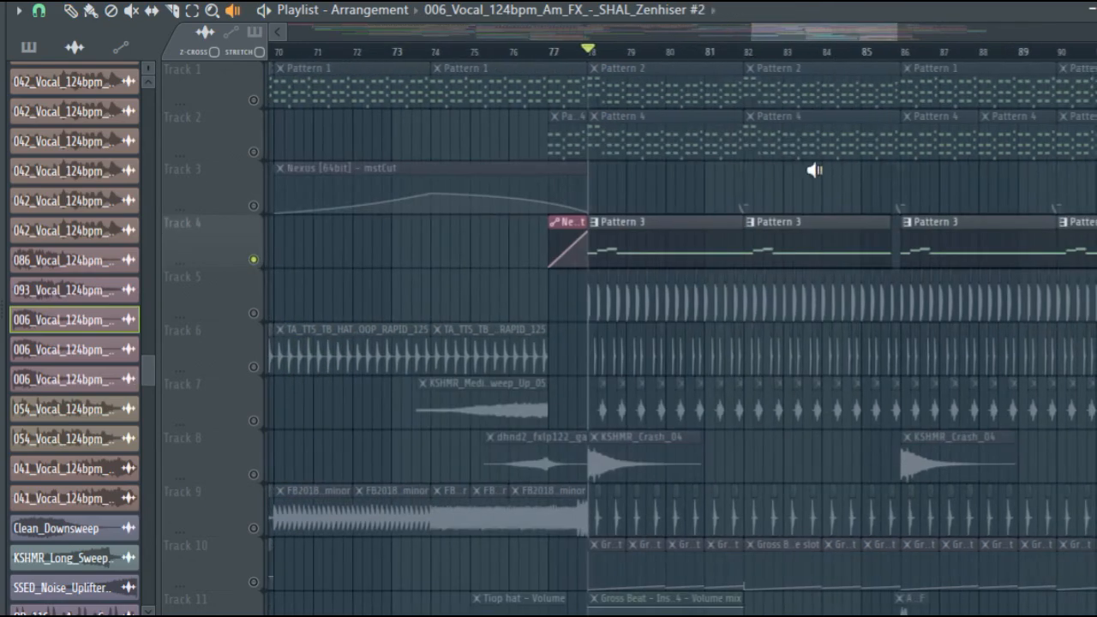
{"action": "scroll", "coordinate": [808, 183], "scroll_direction": "down", "scroll_amount": 5}
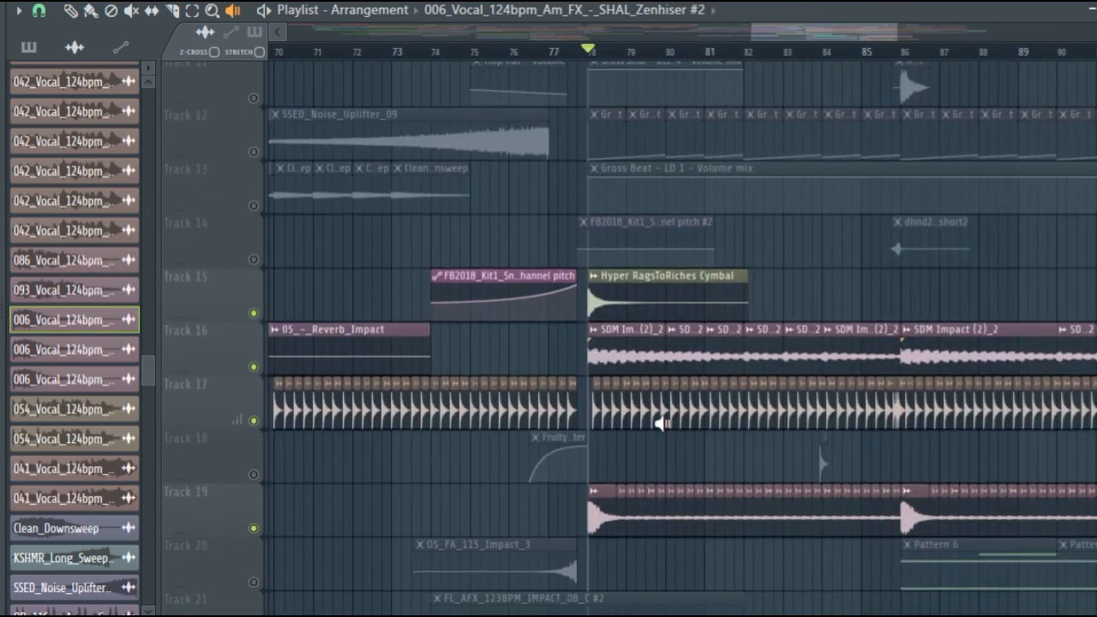
{"action": "scroll", "coordinate": [656, 421], "scroll_direction": "down", "scroll_amount": 3}
{"action": "right_click", "coordinate": [591, 360], "text": "alt"}
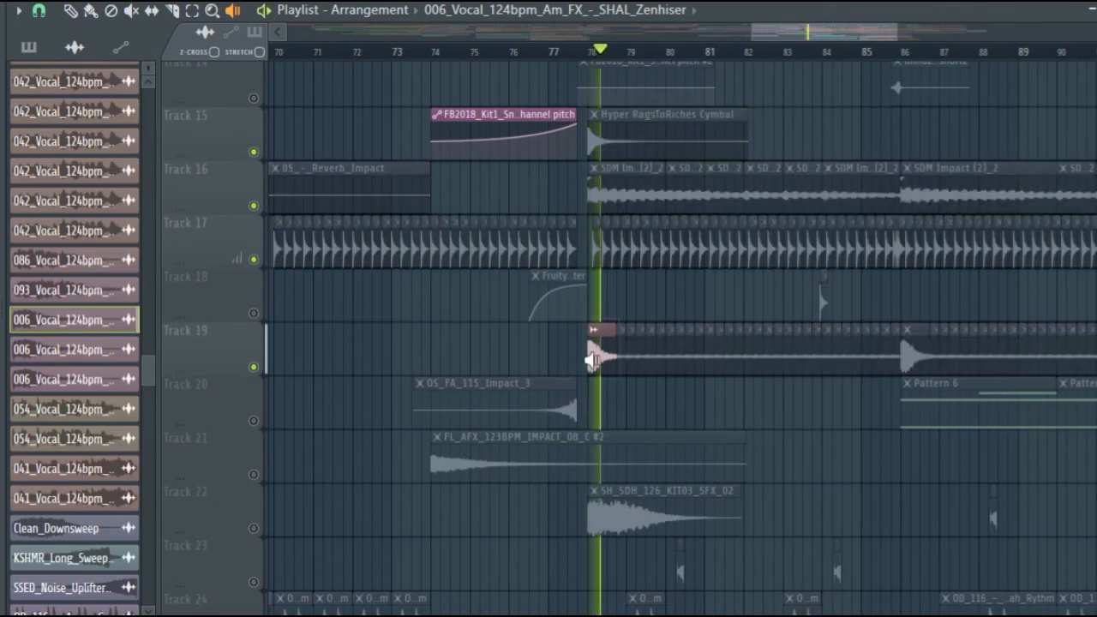
{"action": "right_click", "coordinate": [589, 363], "text": "alt"}
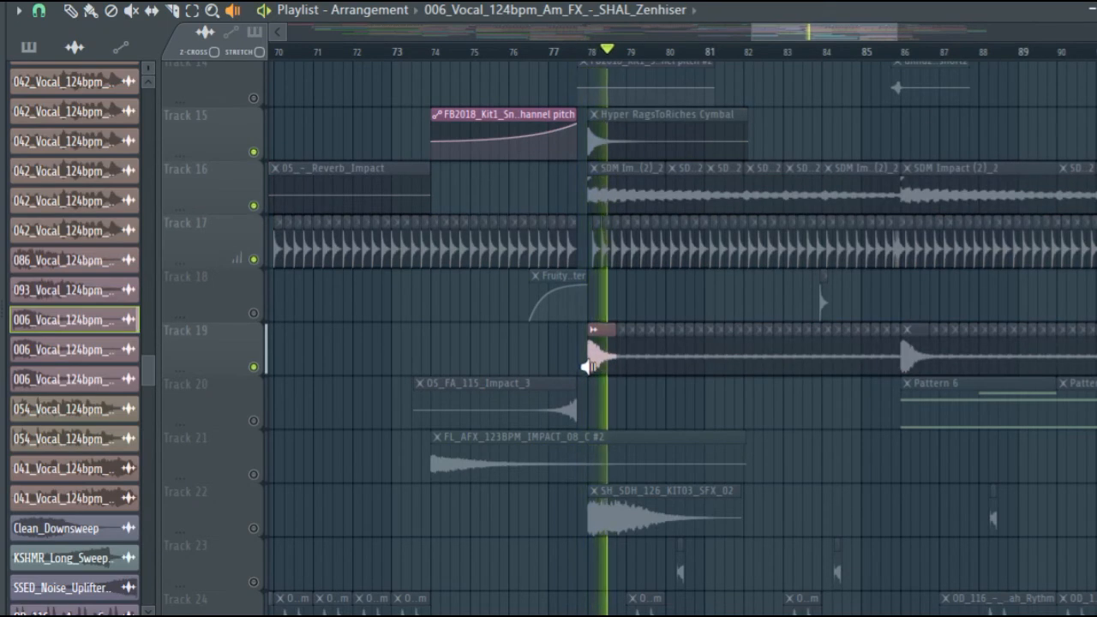
{"action": "right_click", "coordinate": [904, 361], "text": "alt"}
{"action": "right_click", "coordinate": [904, 363]}
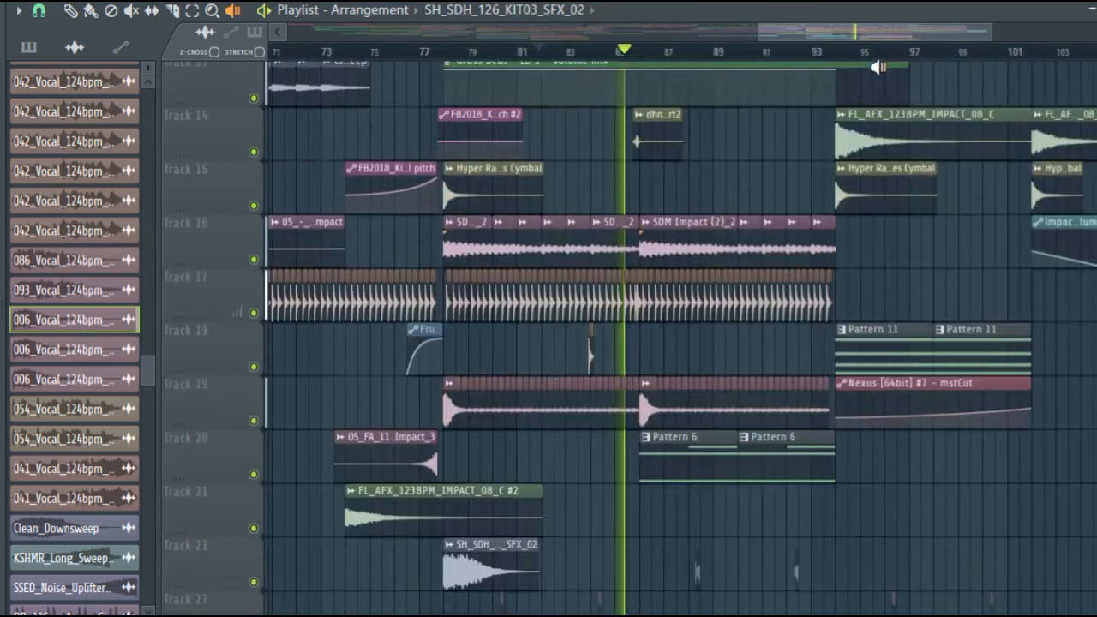
Play the second drop with all tracks on to about bar 95 while looking over Tracks 1 to 10
{"action": "scroll", "coordinate": [878, 66], "scroll_direction": "up", "scroll_amount": 4}
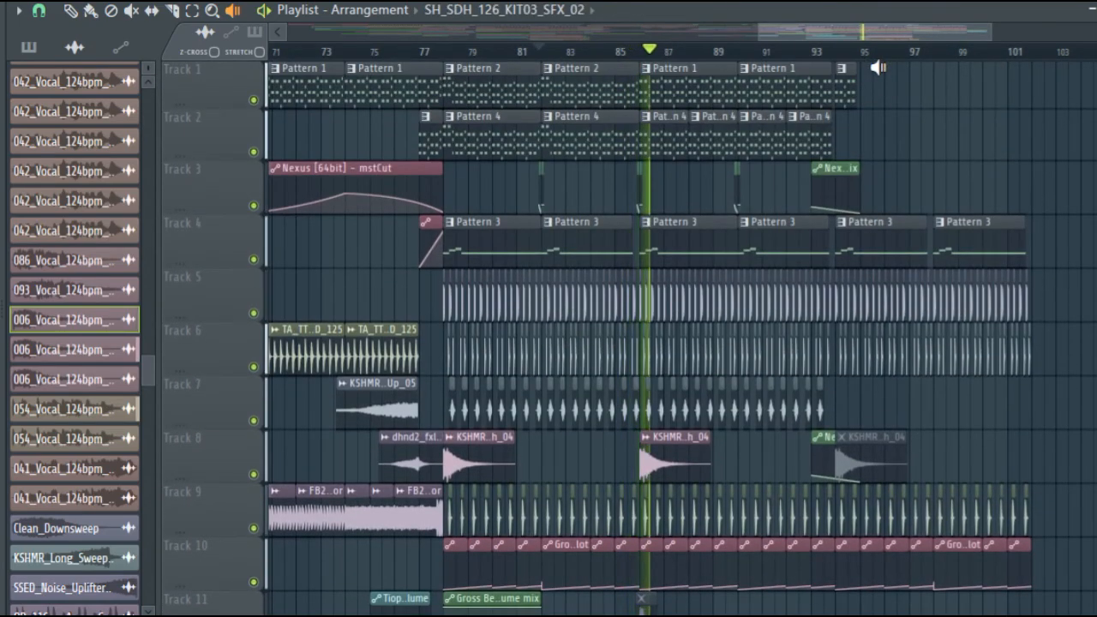
{"action": "scroll", "coordinate": [878, 66], "scroll_direction": "down", "scroll_amount": 1}
{"action": "scroll", "coordinate": [877, 67], "scroll_direction": "up", "scroll_amount": 1}
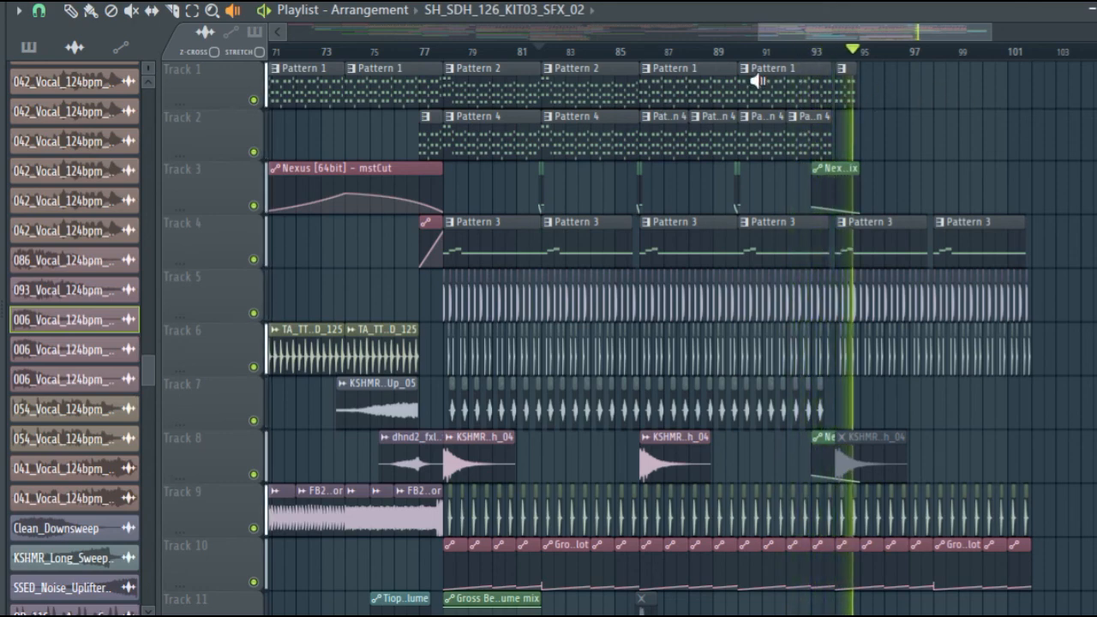
{"action": "scroll", "coordinate": [931, 62], "scroll_direction": "up", "scroll_amount": 3}
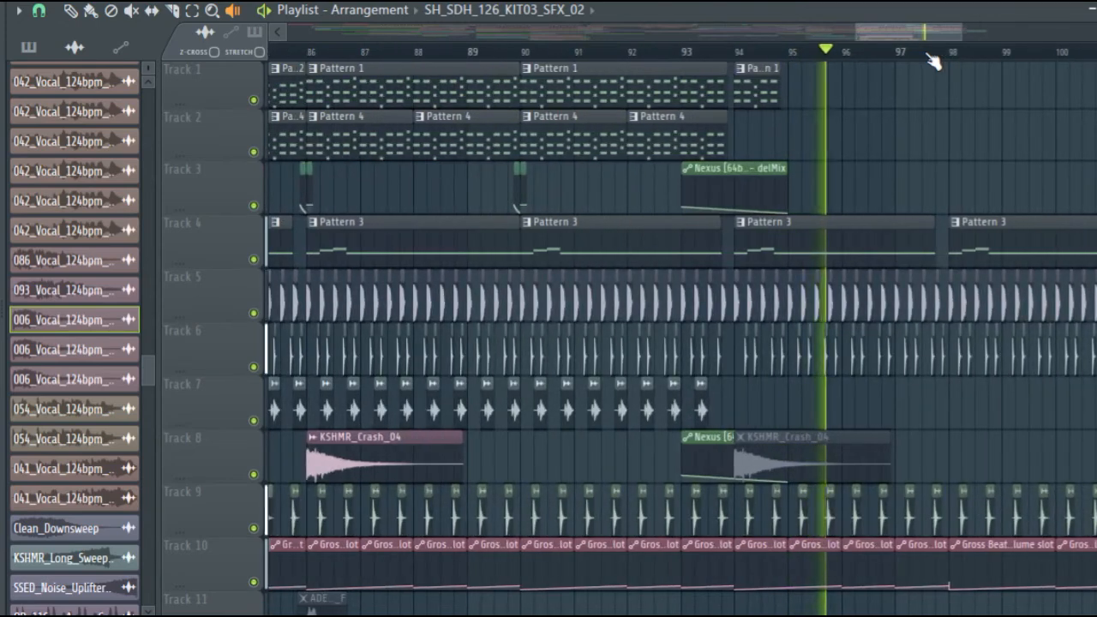
Play the outro from bar 95 to about bar 101 while looking over the clips on Tracks 1 to 22
{"action": "scroll", "coordinate": [930, 65], "scroll_direction": "down", "scroll_amount": 4}
{"action": "scroll", "coordinate": [932, 227], "scroll_direction": "down", "scroll_amount": 5}
{"action": "scroll", "coordinate": [932, 227], "scroll_direction": "down", "scroll_amount": 7}
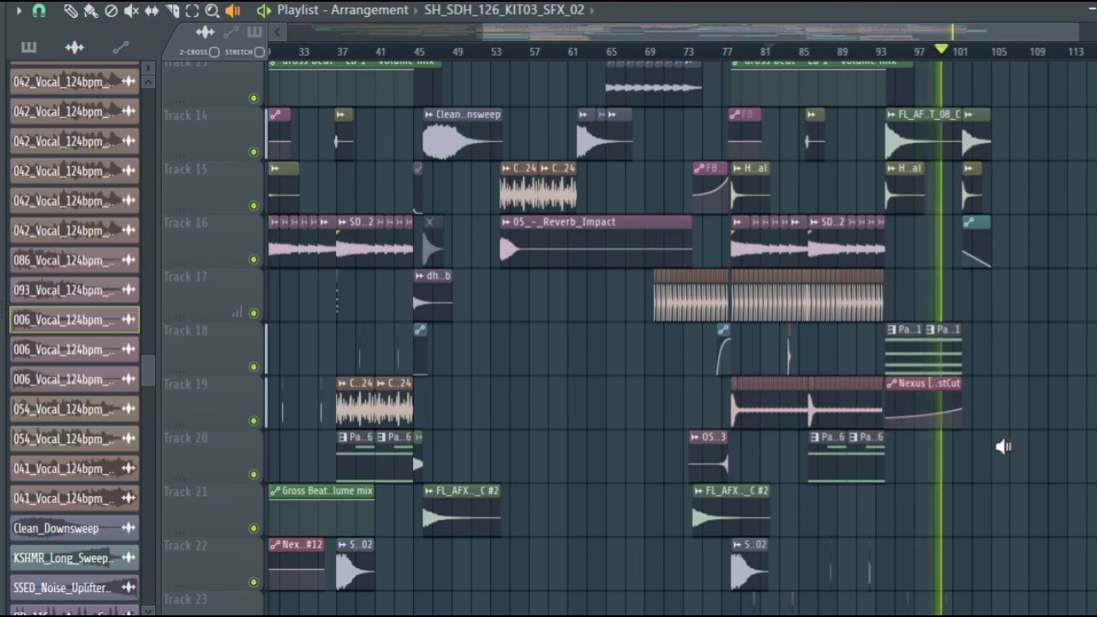
{"action": "scroll", "coordinate": [985, 231], "scroll_direction": "up", "scroll_amount": 6}
{"action": "scroll", "coordinate": [918, 233], "scroll_direction": "up", "scroll_amount": 6}
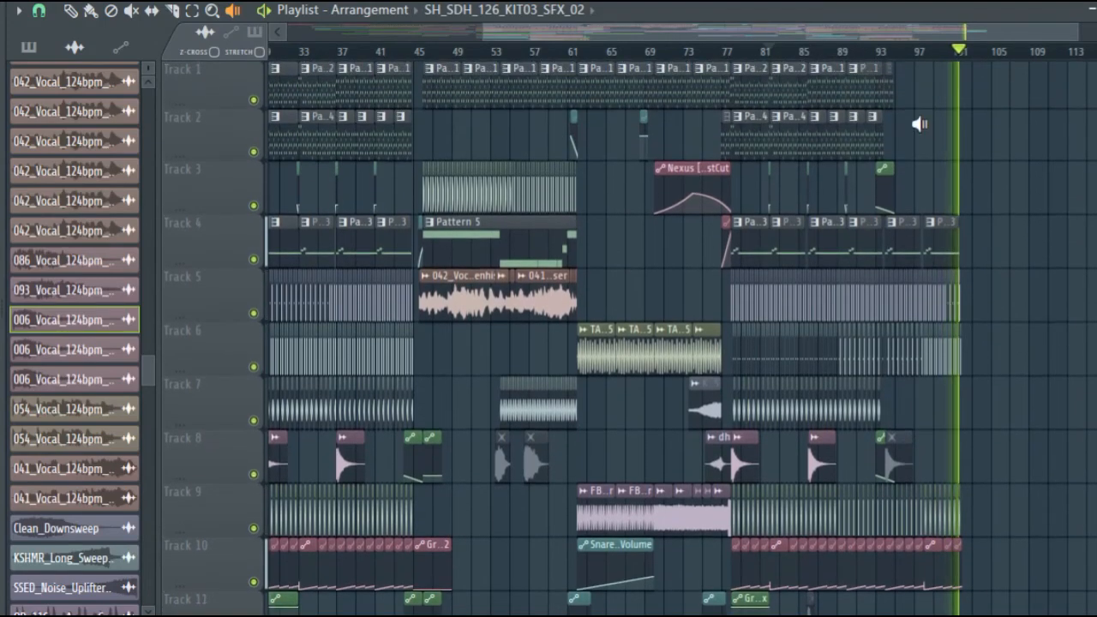
Move the playhead back to about bar 83 and look over the whole arrangement from bar 1
{"action": "left_click_drag", "start_coordinate": [890, 31], "coordinate": [718, 33]}
{"action": "left_click", "coordinate": [829, 51]}
{"action": "left_click_drag", "start_coordinate": [856, 57], "coordinate": [121, 62]}
{"action": "mouse_move", "coordinate": [569, 64]}
{"action": "left_mouse_down"}
{"action": "mouse_move", "coordinate": [749, 75]}
{"action": "mouse_move", "coordinate": [1084, 68]}
{"action": "left_mouse_up"}
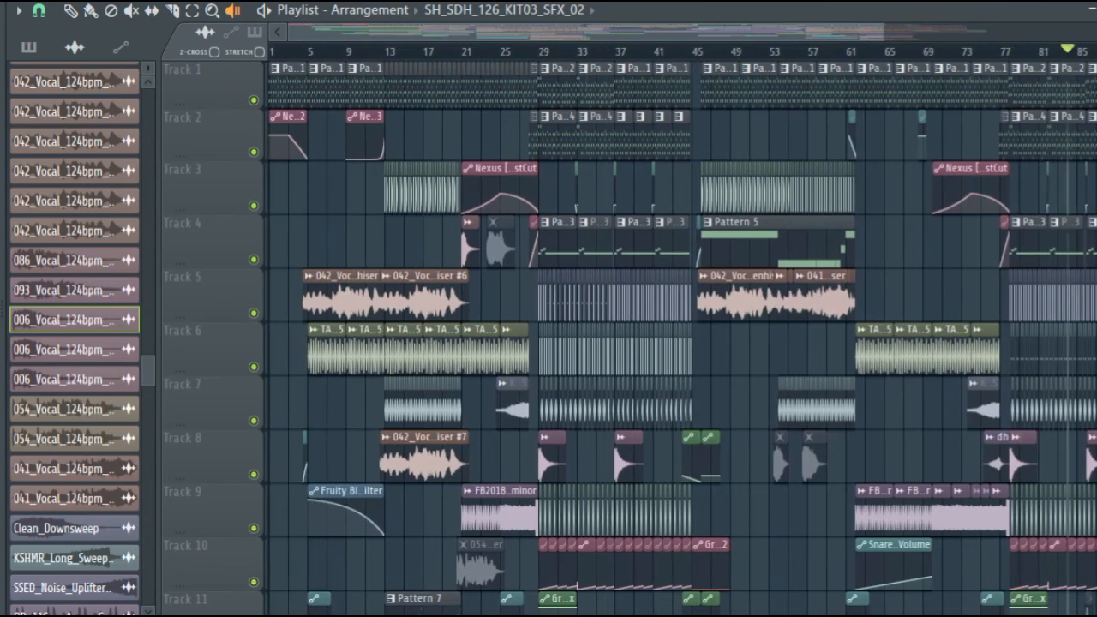
Open the mixer and look through its insert tracks from Kick to Insert 33 and beyond
{"action": "left_click", "coordinate": [848, 3]}
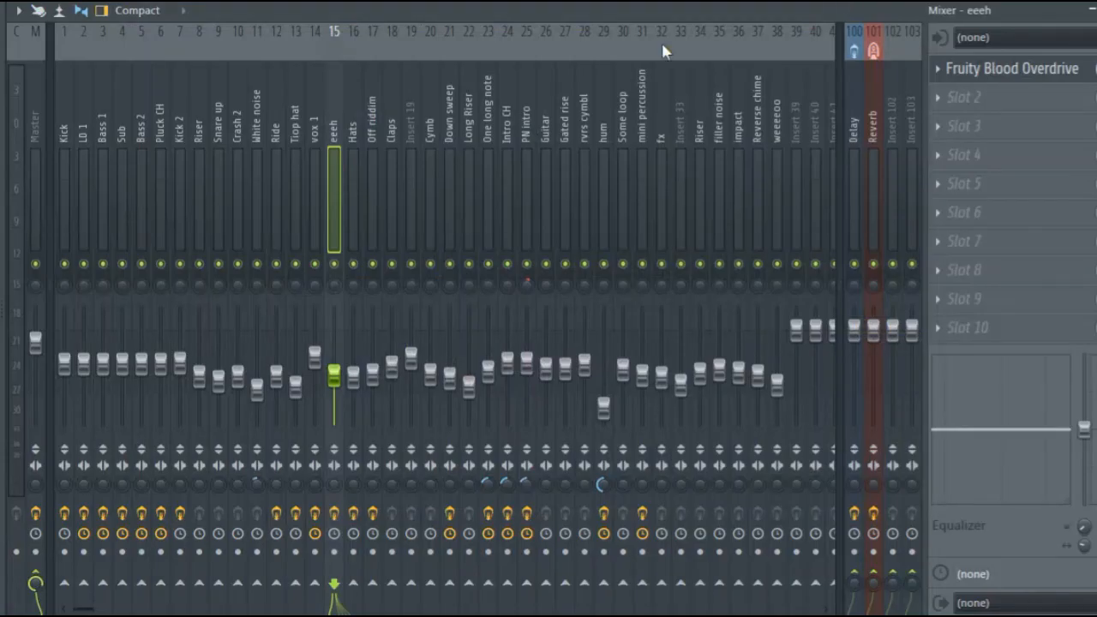
{"action": "left_click_drag", "start_coordinate": [322, 123], "coordinate": [6, 109]}
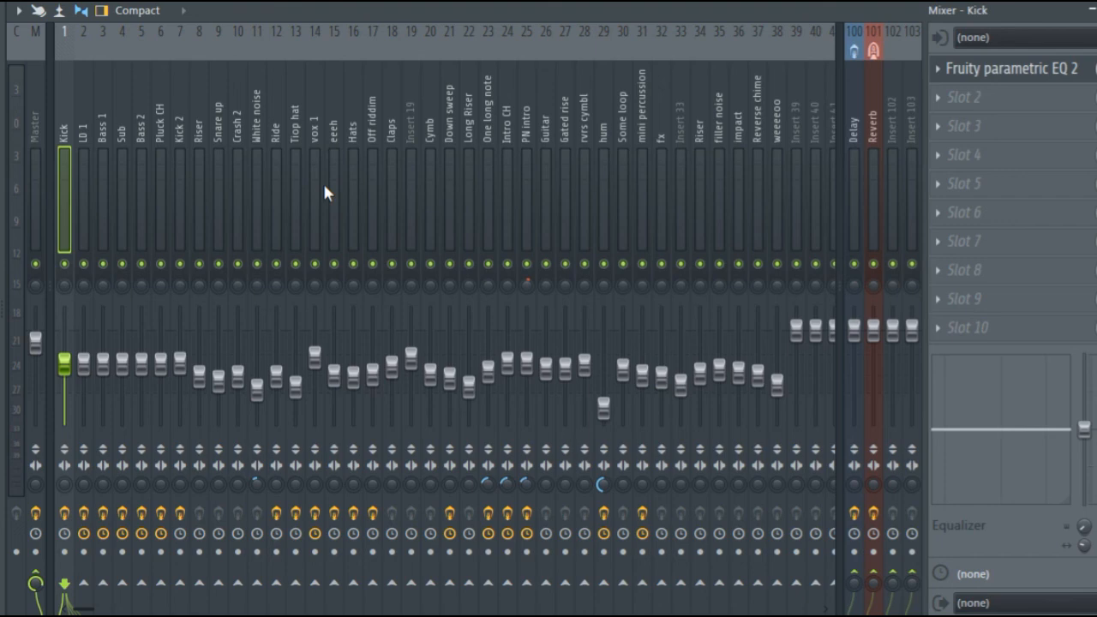
{"action": "left_click_drag", "start_coordinate": [470, 139], "coordinate": [772, 116]}
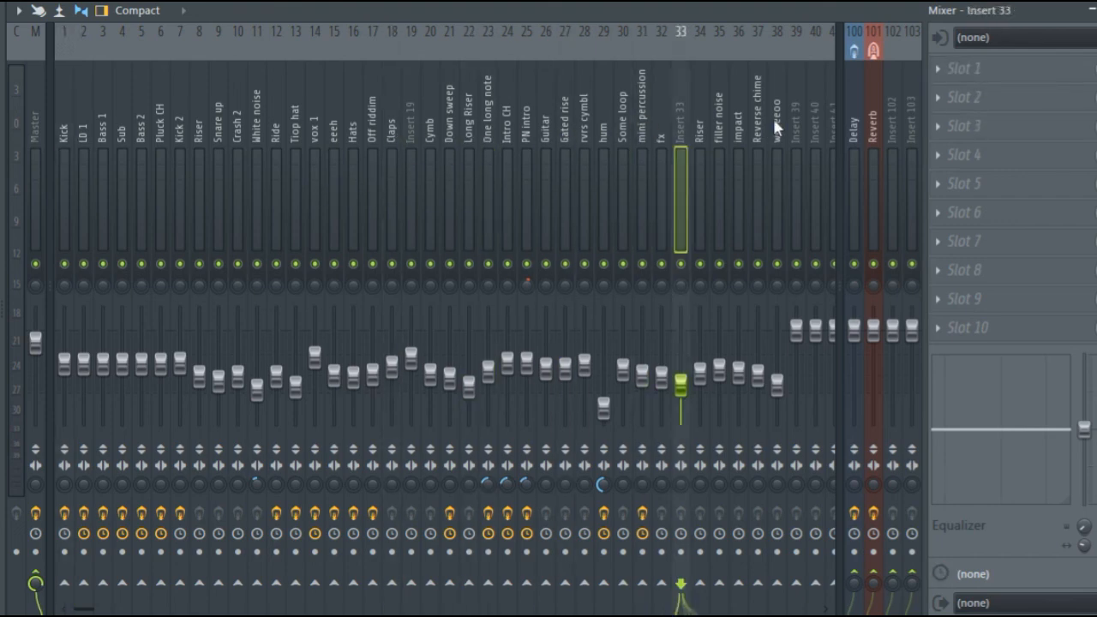
Return to the playlist and look over the arrangement's middle sections from about bar 21 to bar 93
{"action": "left_click", "coordinate": [750, 4]}
{"action": "scroll", "coordinate": [729, 58], "scroll_direction": "down", "scroll_amount": 3}
{"action": "scroll", "coordinate": [730, 59], "scroll_direction": "up", "scroll_amount": 4}
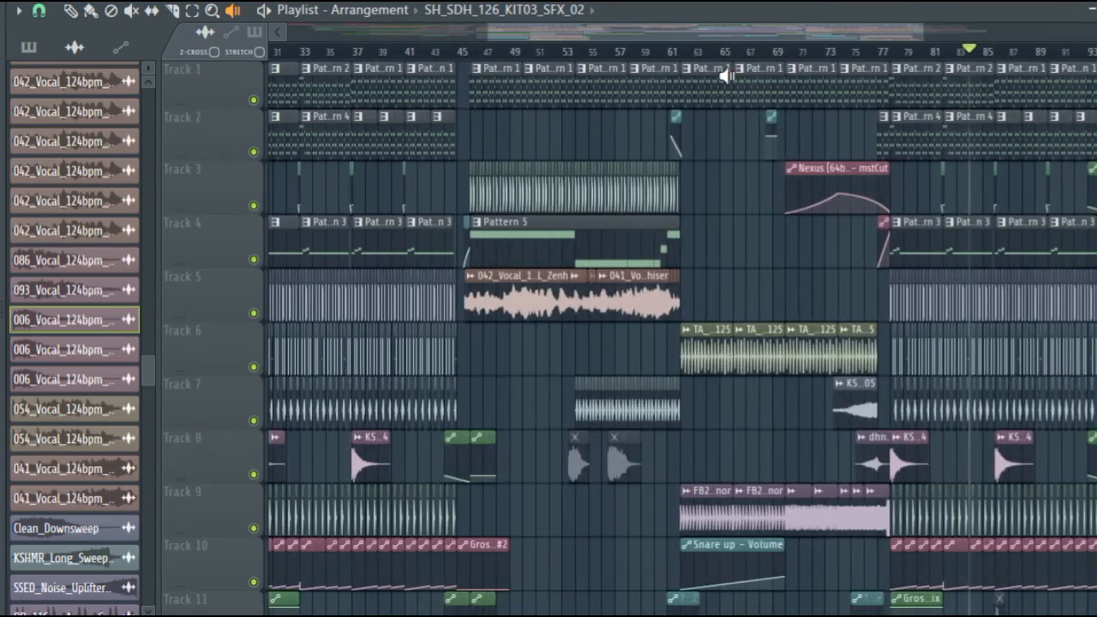
{"action": "left_click_drag", "start_coordinate": [735, 20], "coordinate": [661, 30]}
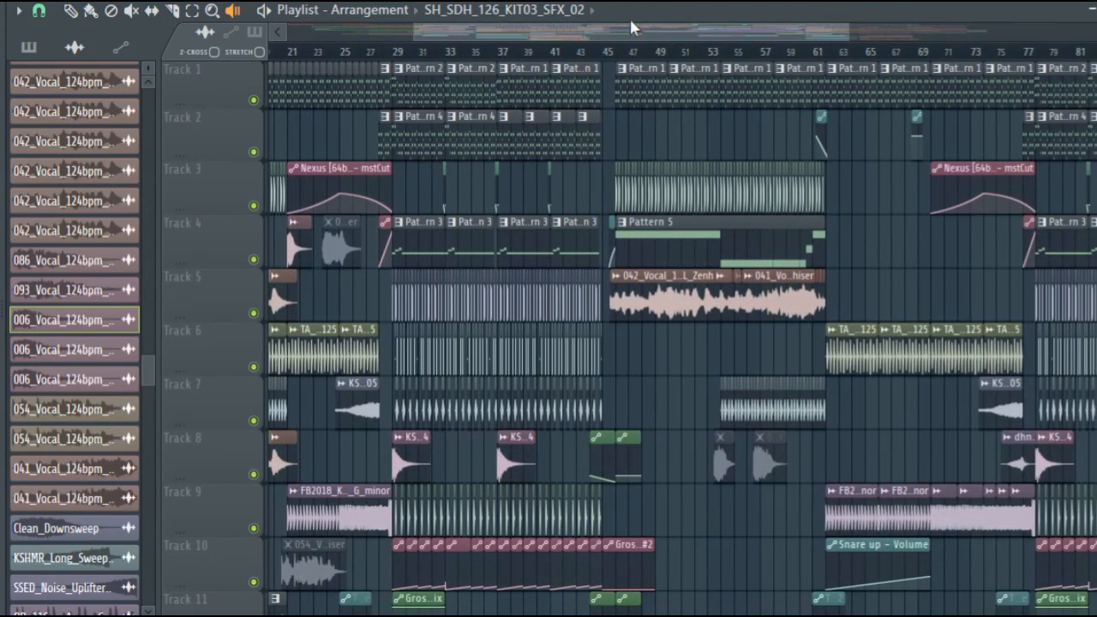